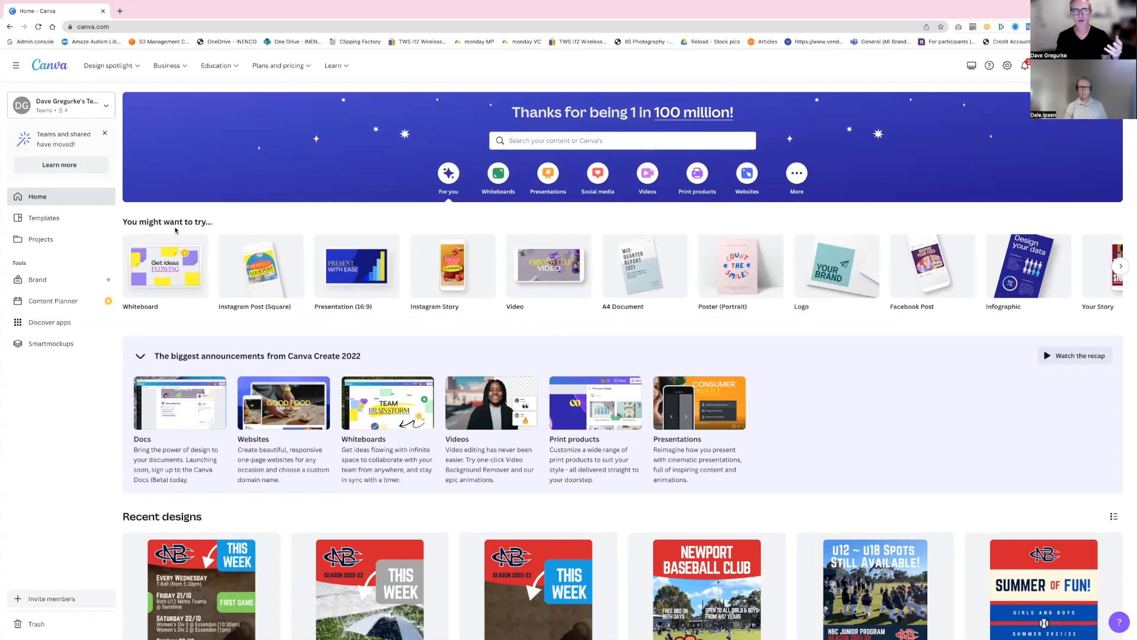
- Look into the NBC project's Announcments folder, and open the NBC project's Events & Fundraising folder
left_click(58, 240)
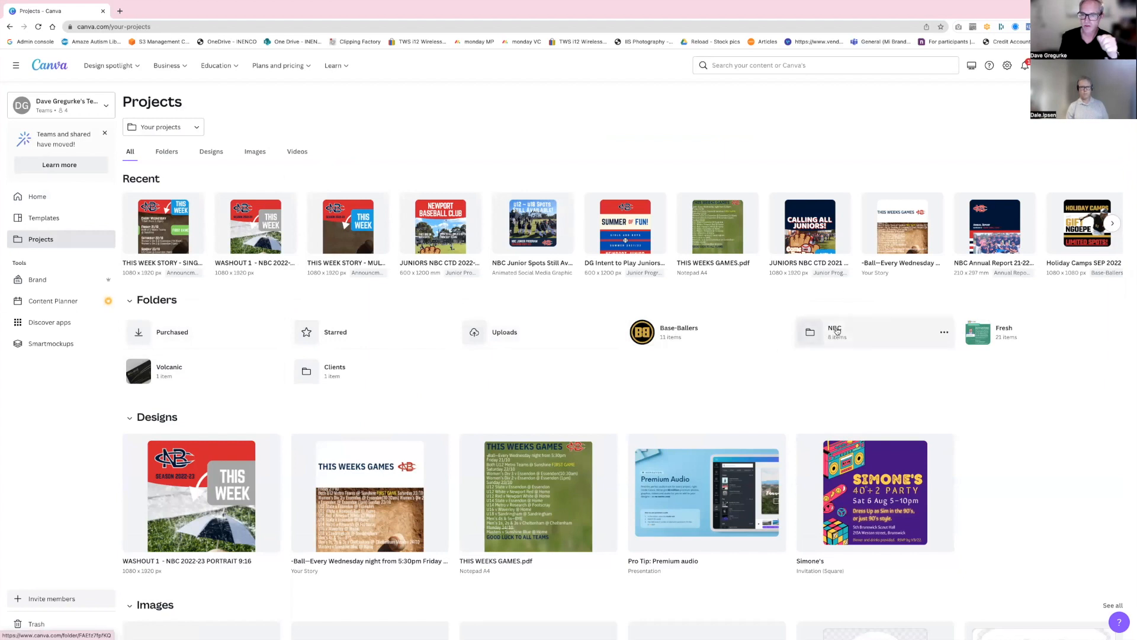
left_click(836, 331)
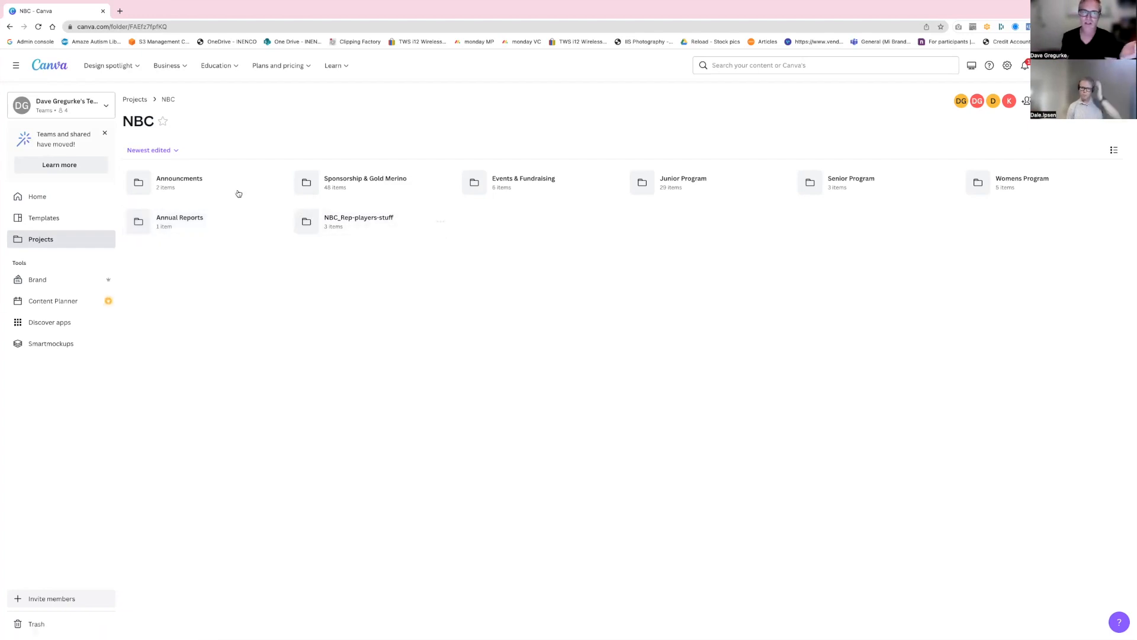
left_click(200, 179)
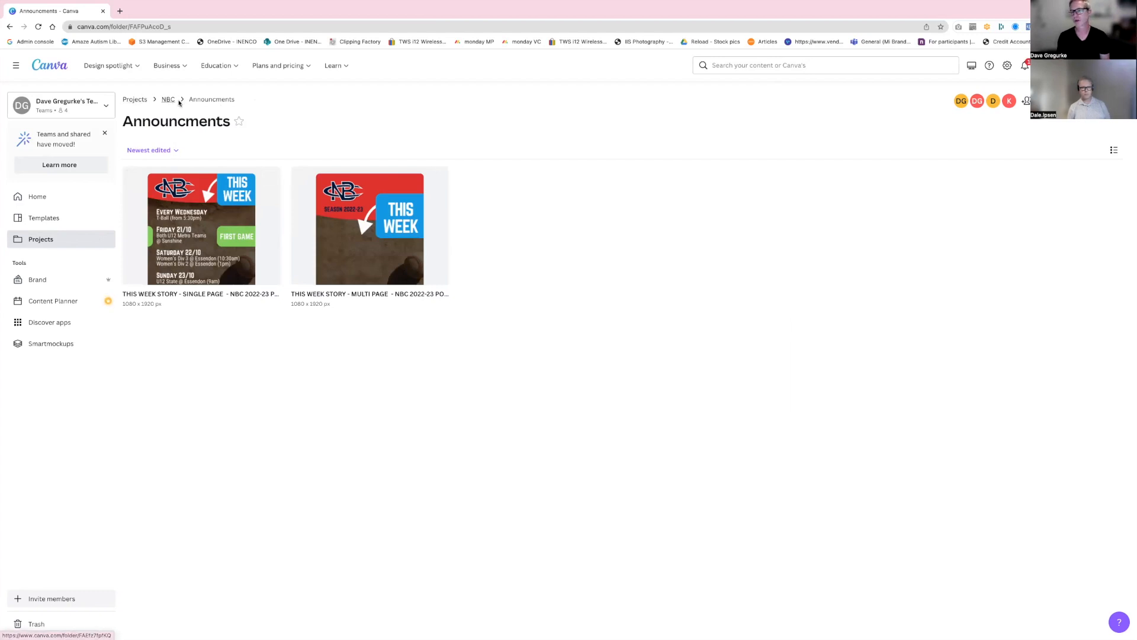
left_click(171, 101)
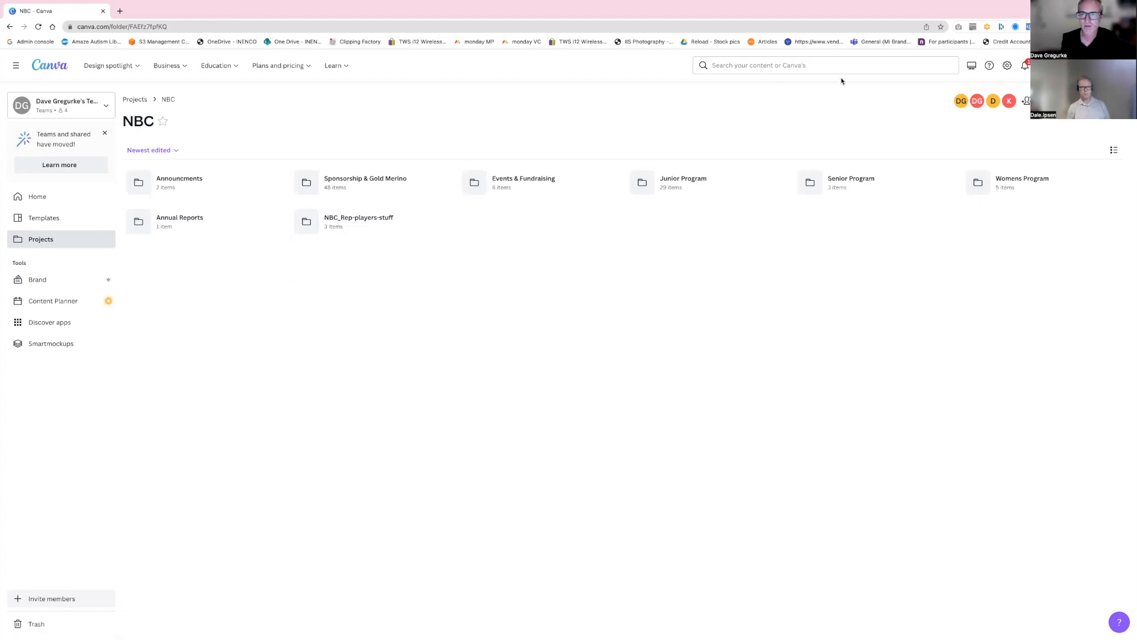
left_click(530, 178)
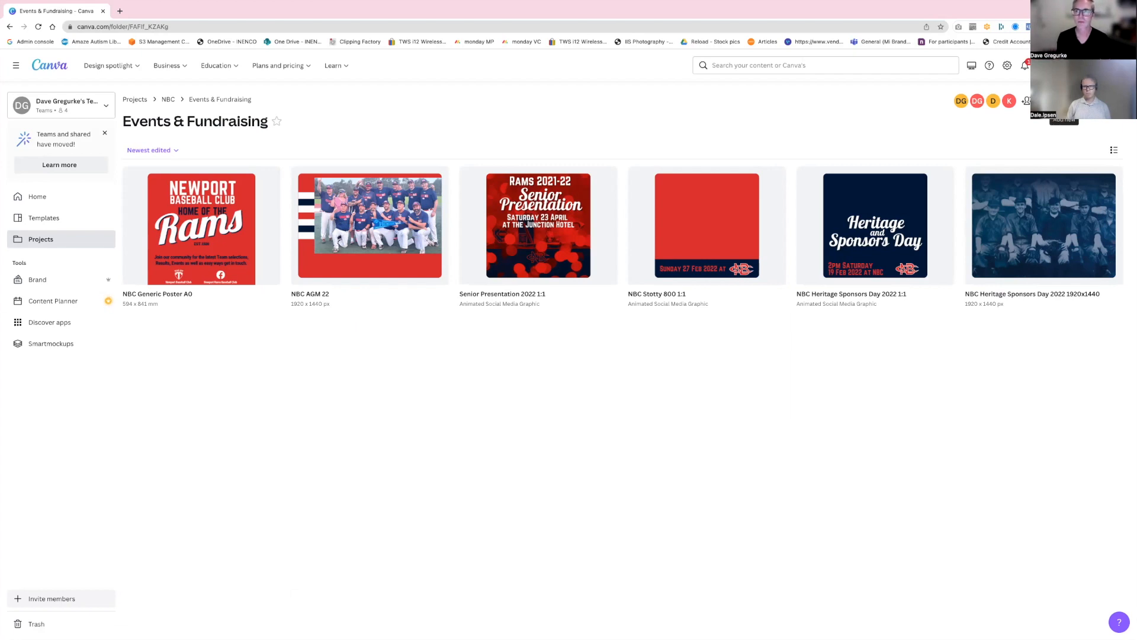
- Create a subfolder named "Season 2021-22" inside the Events & Fundraising folder
left_click(1065, 101)
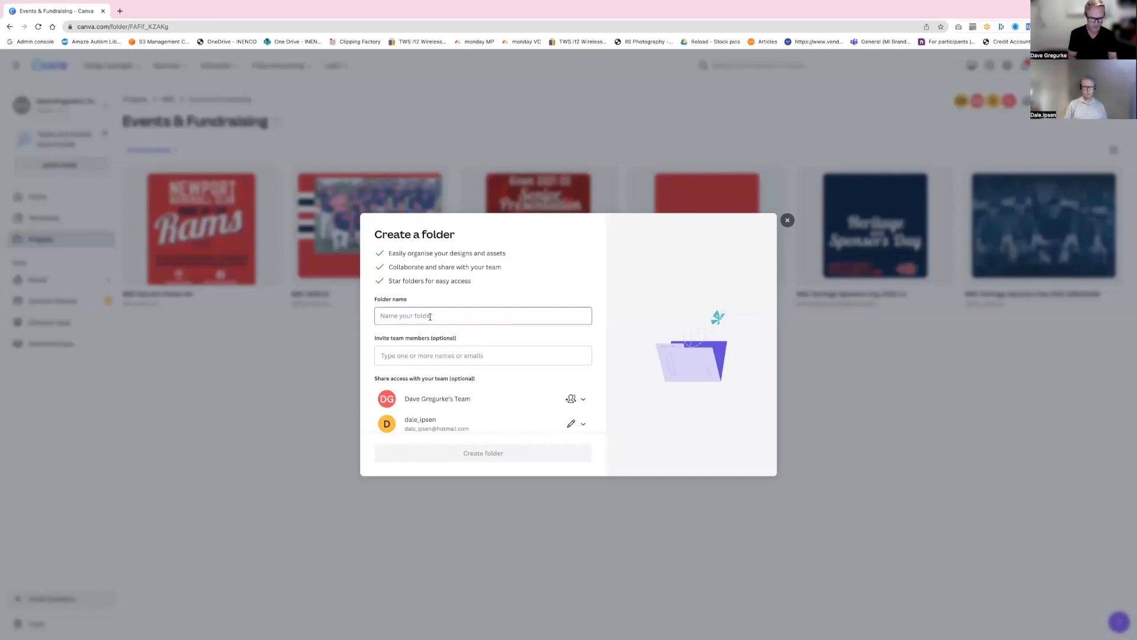
type("2021-22")
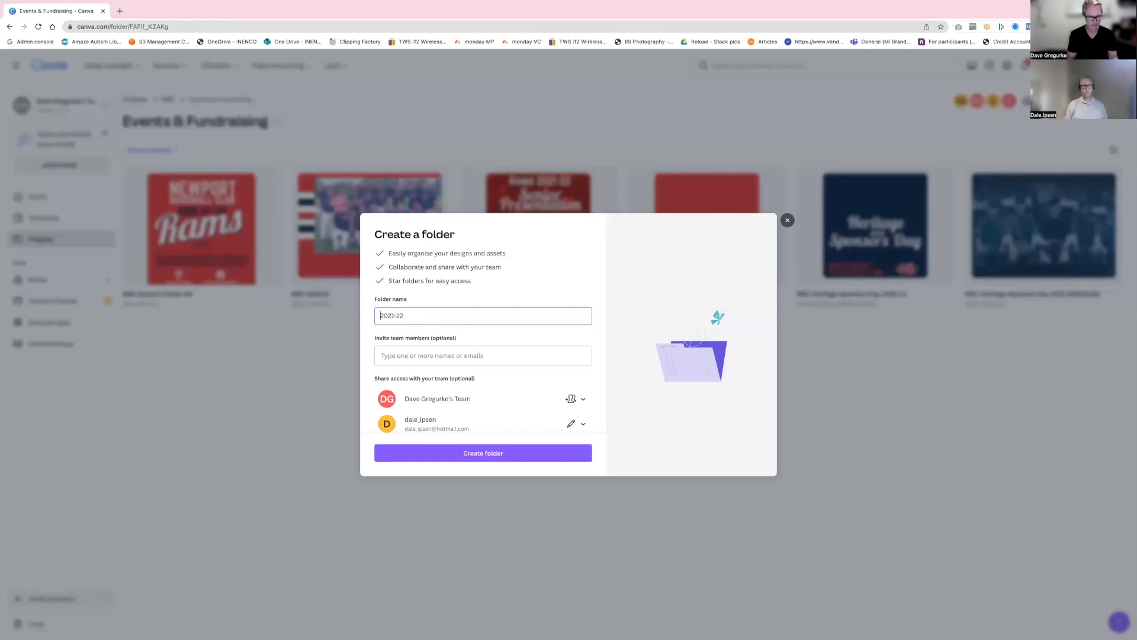
type("Season")
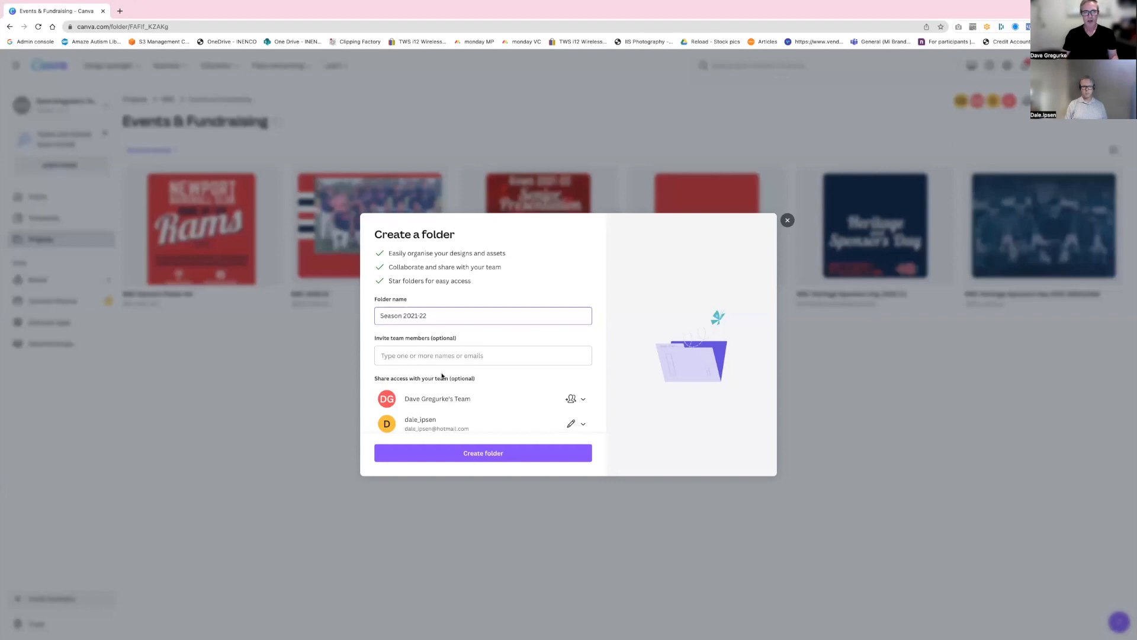
left_click(474, 453)
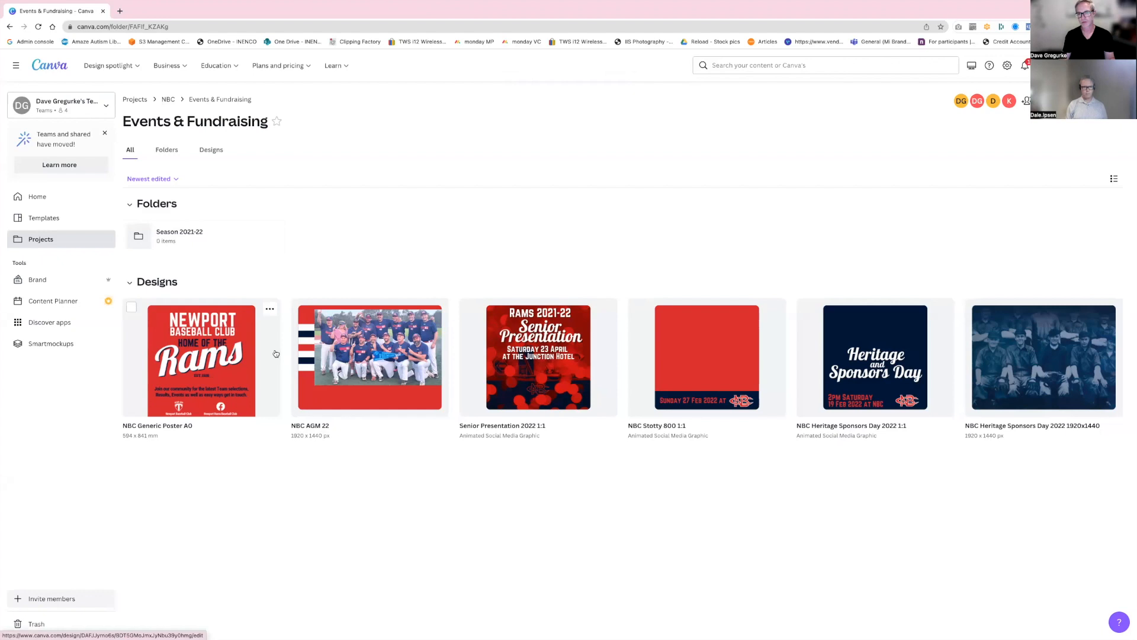
- Move all Events & Fundraising designs except NBC Generic Poster A0 into the Season 2021-22 subfolder
left_click(131, 309)
left_click(300, 307)
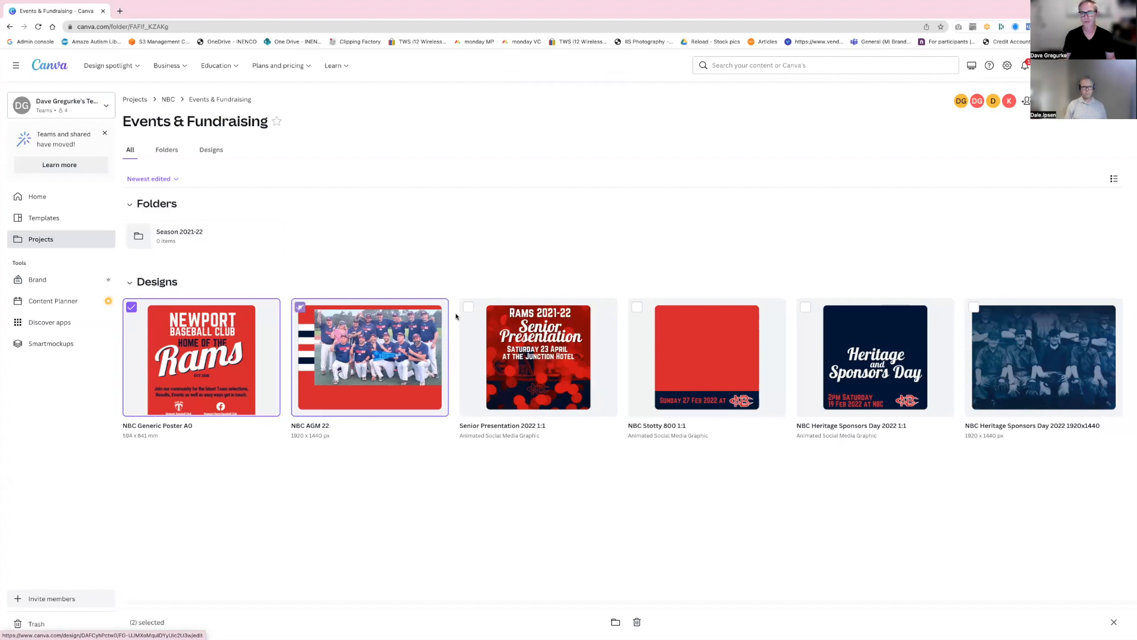
left_click(468, 307)
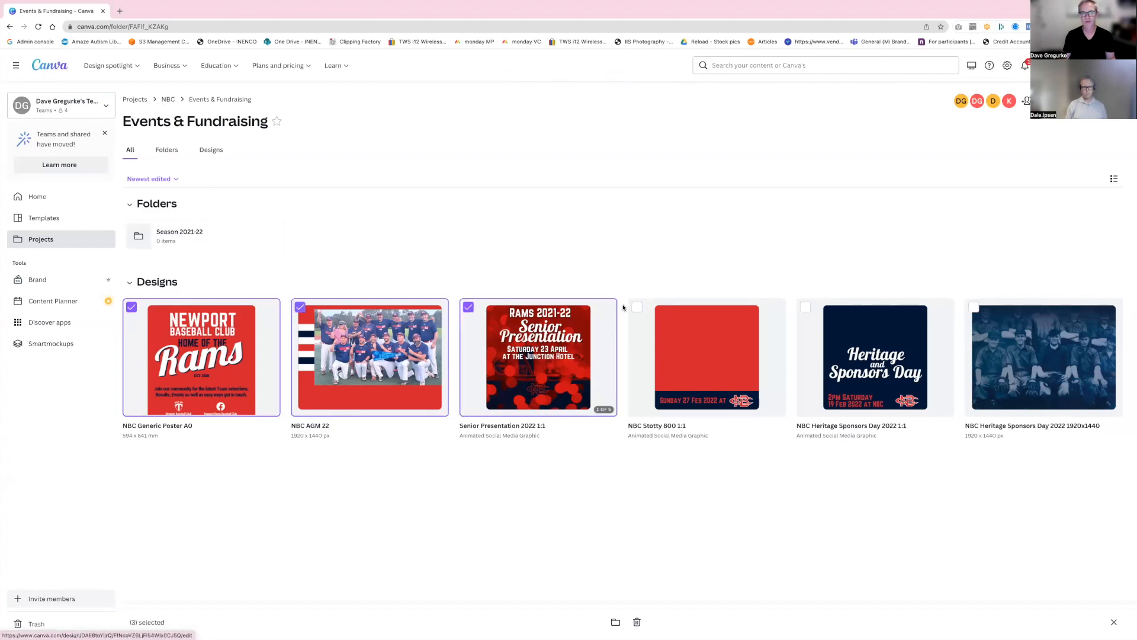
left_click(636, 307)
left_click(807, 307)
left_click(974, 308)
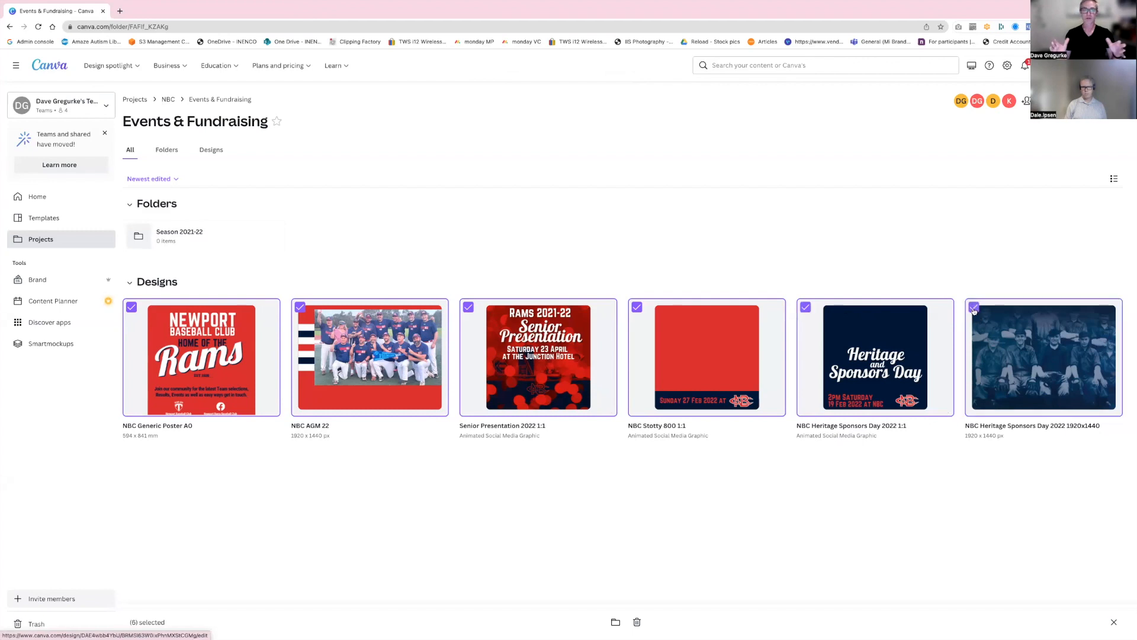
left_click(131, 307)
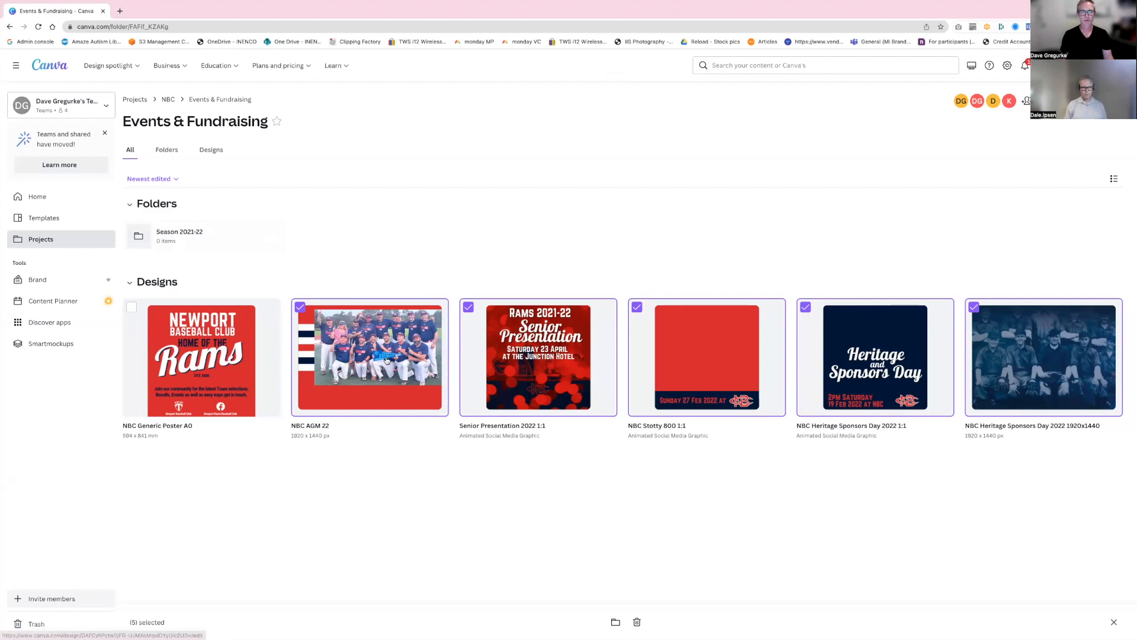
left_click(355, 308)
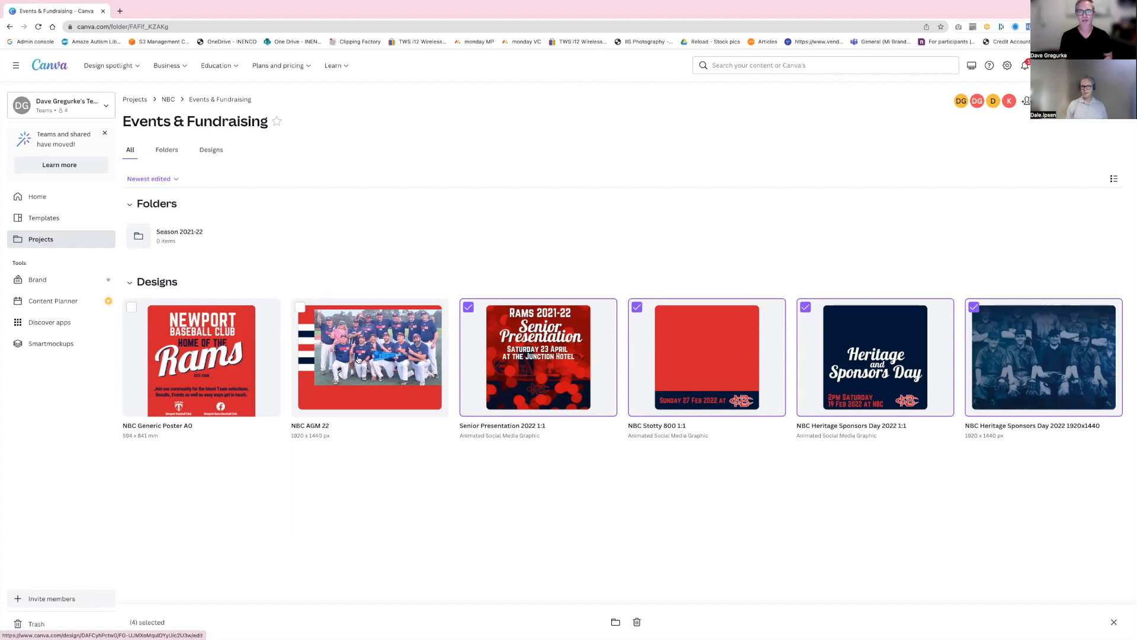
left_click(300, 309)
right_click(355, 329)
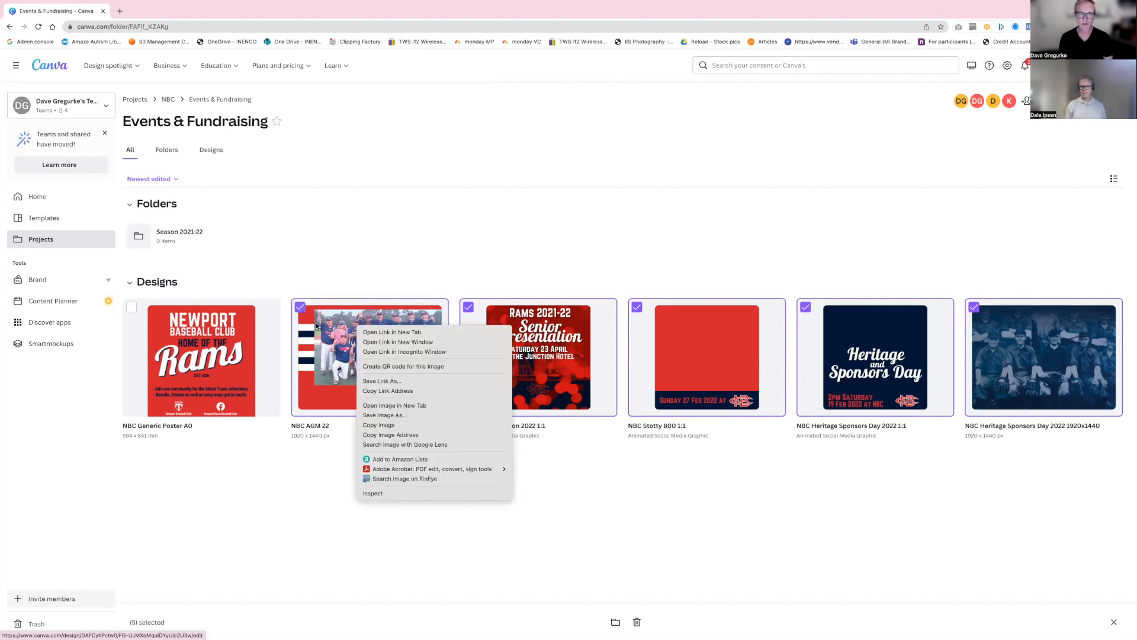
key("Escape")
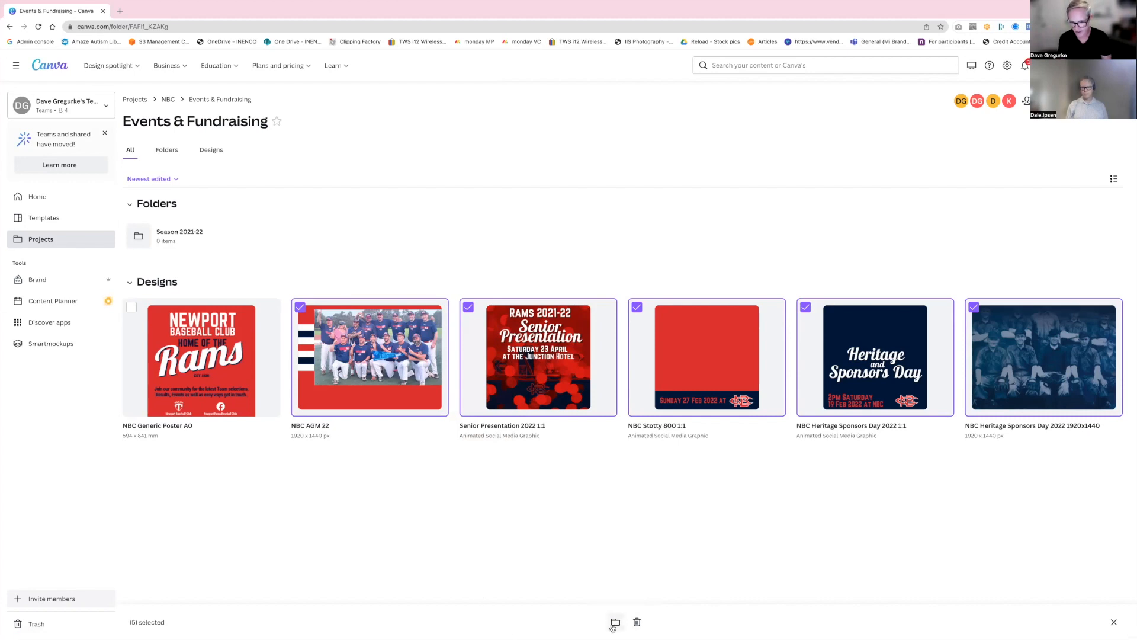
left_click(614, 626)
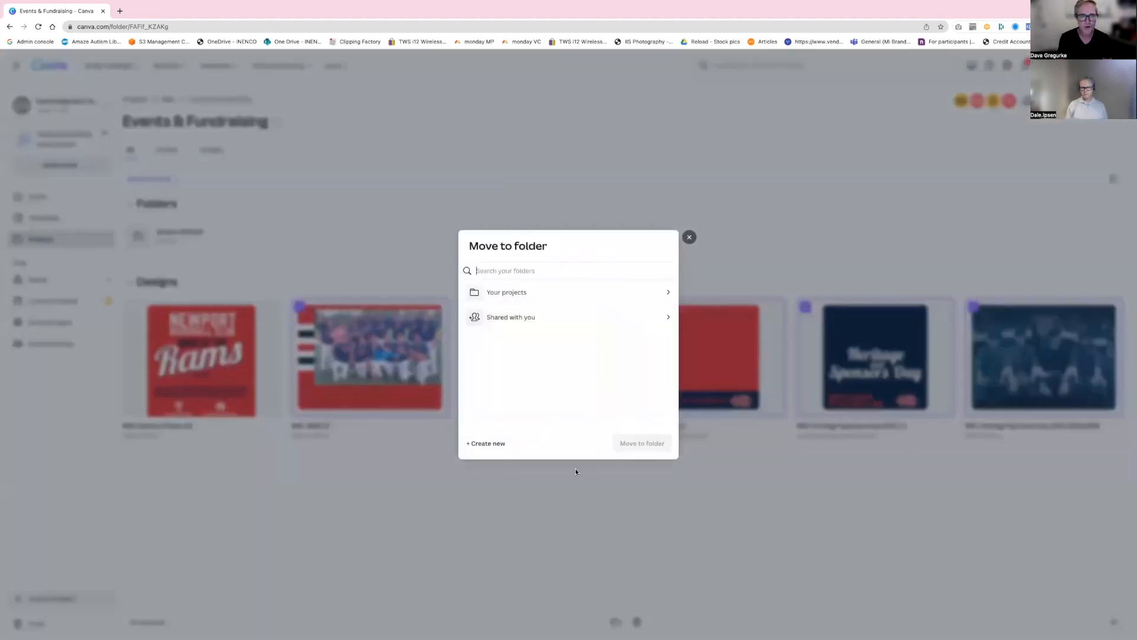
left_click(518, 293)
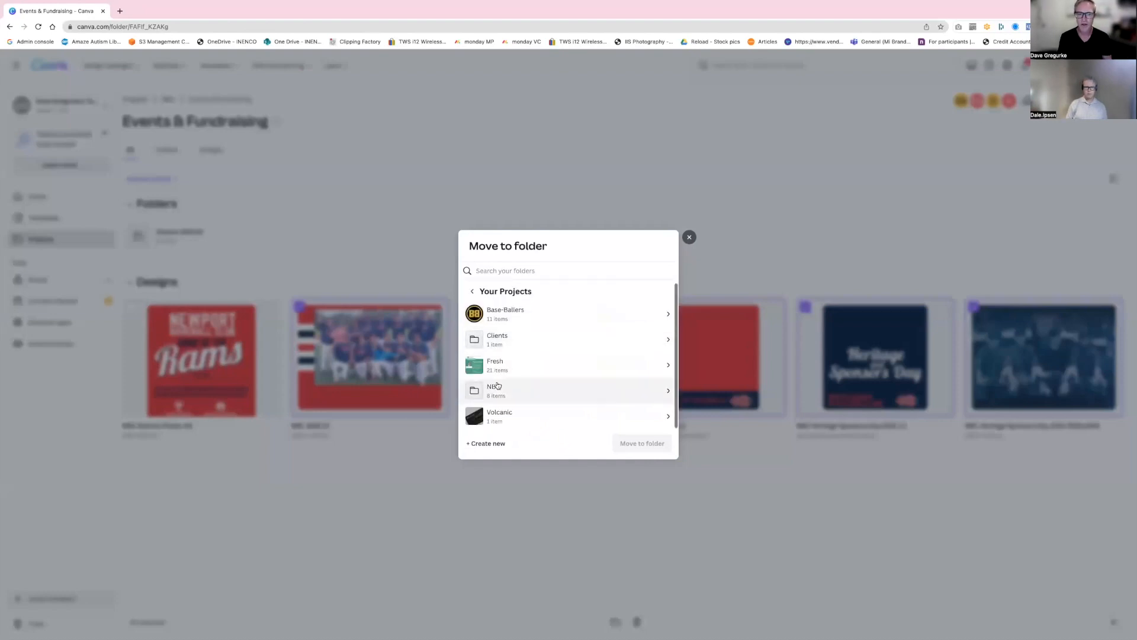
left_click(498, 388)
scroll(501, 379, "down", 1)
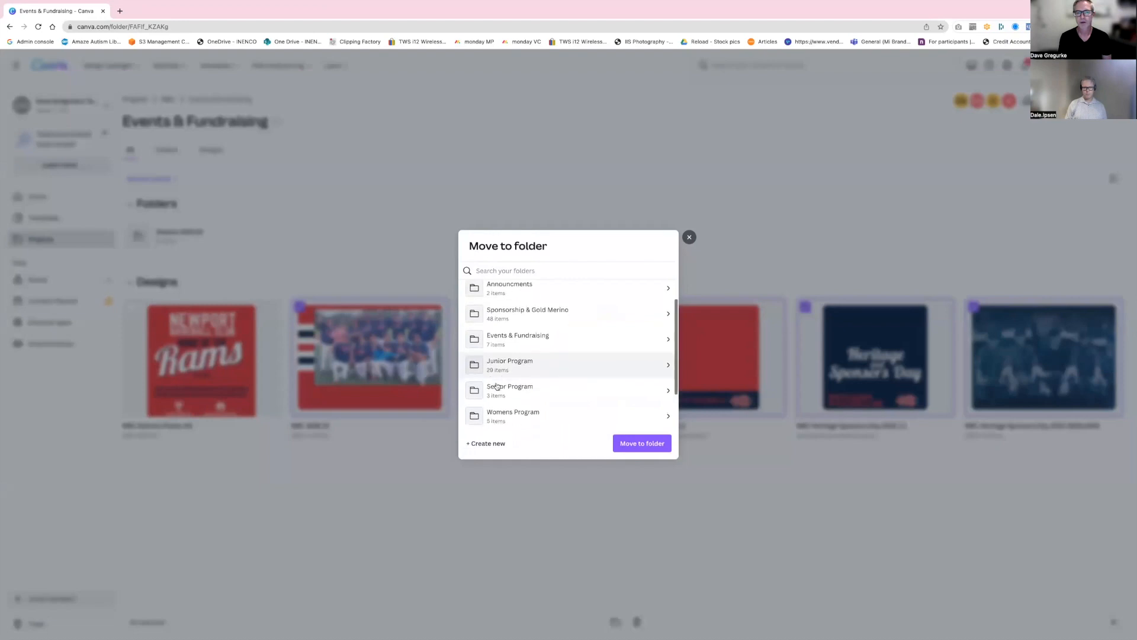
left_click(508, 337)
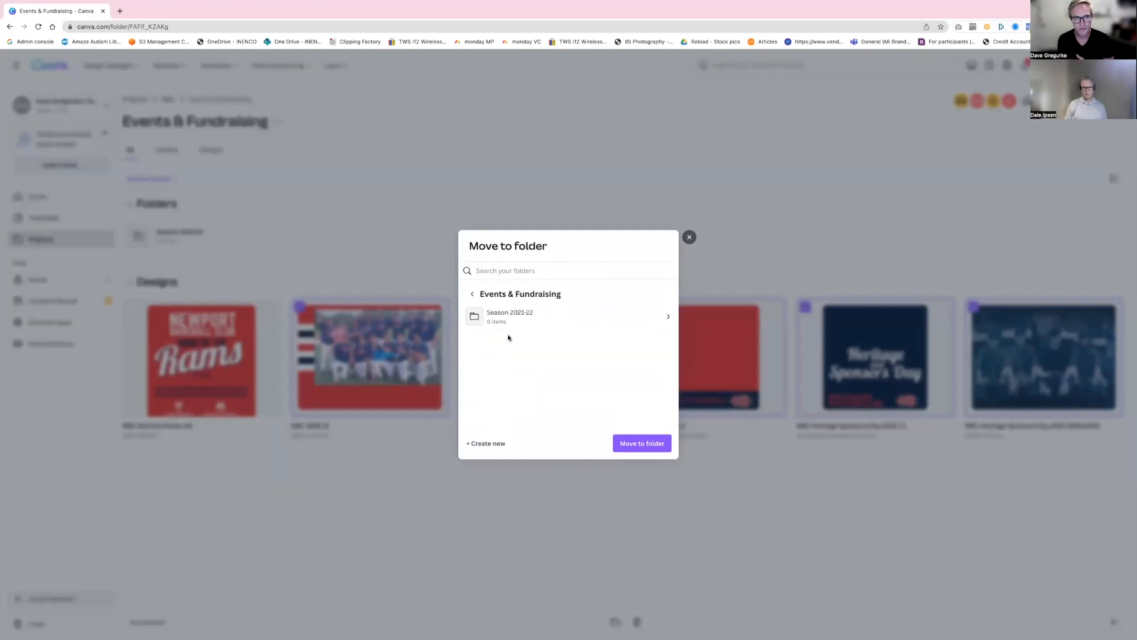
left_click(503, 318)
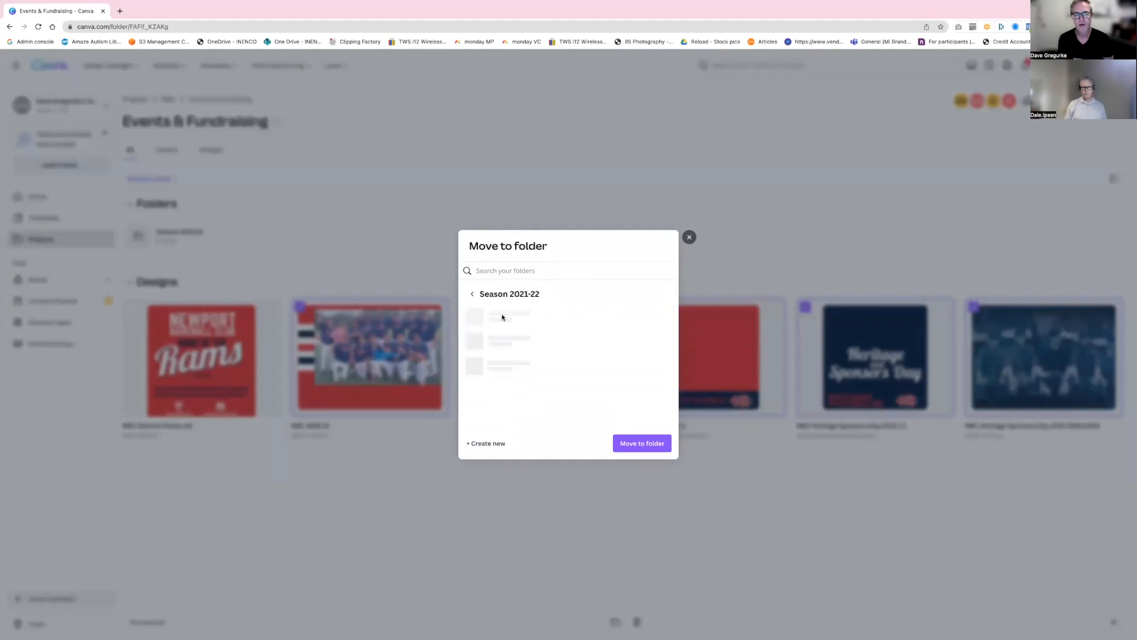
left_click(639, 441)
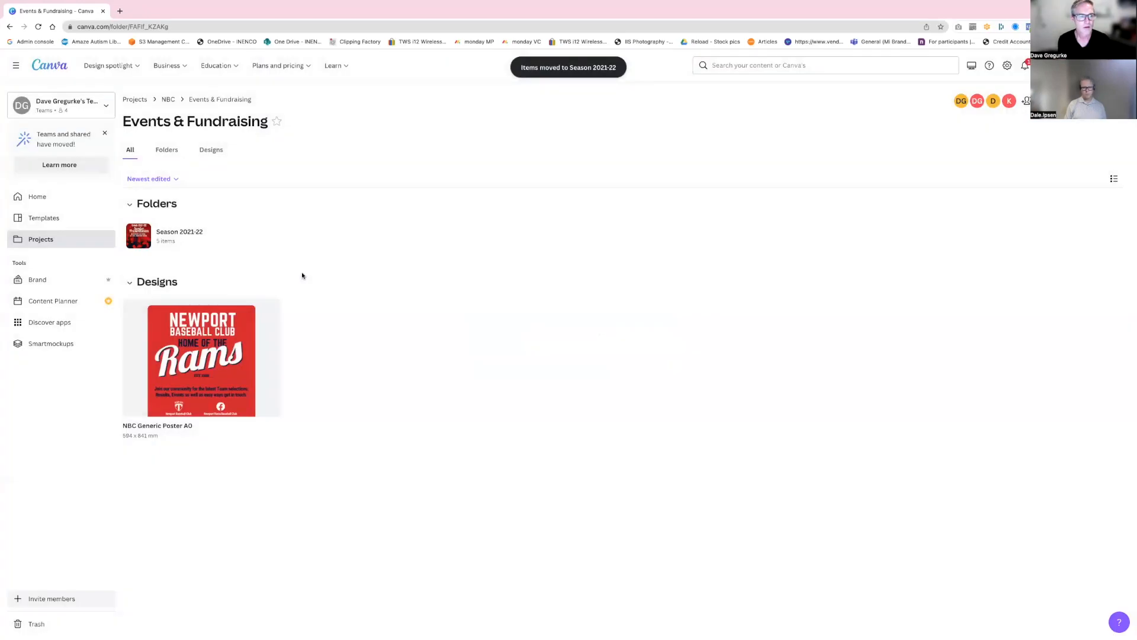
- Open the NBC Heritage Sponsors Day 2022 1:1 design from the Season 2021-22 folder
left_click(190, 235)
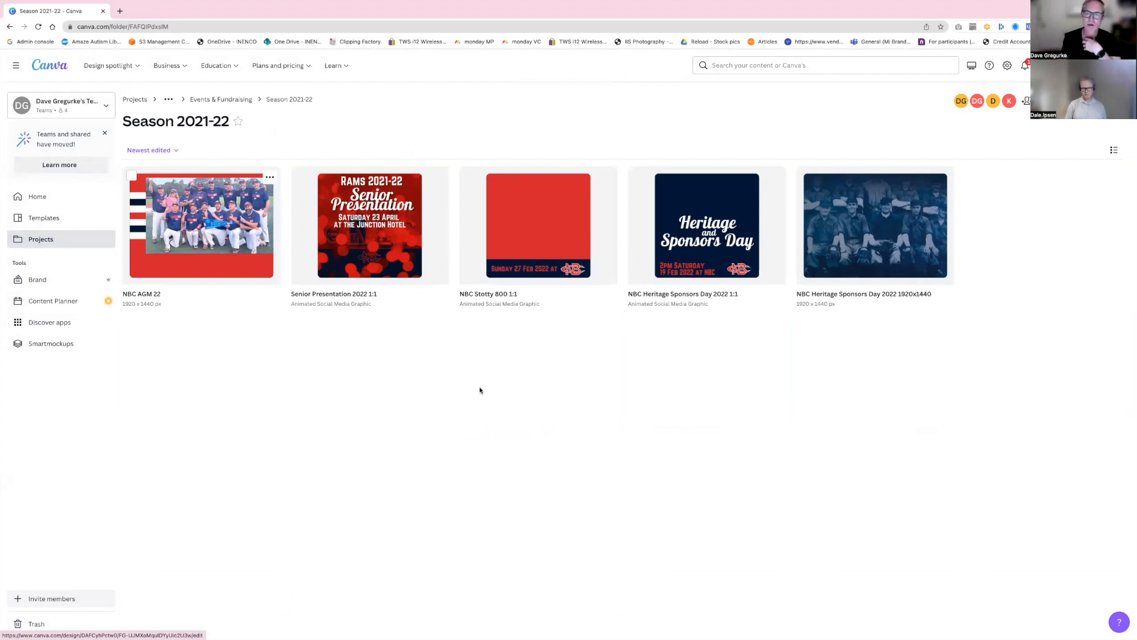
left_click(698, 198)
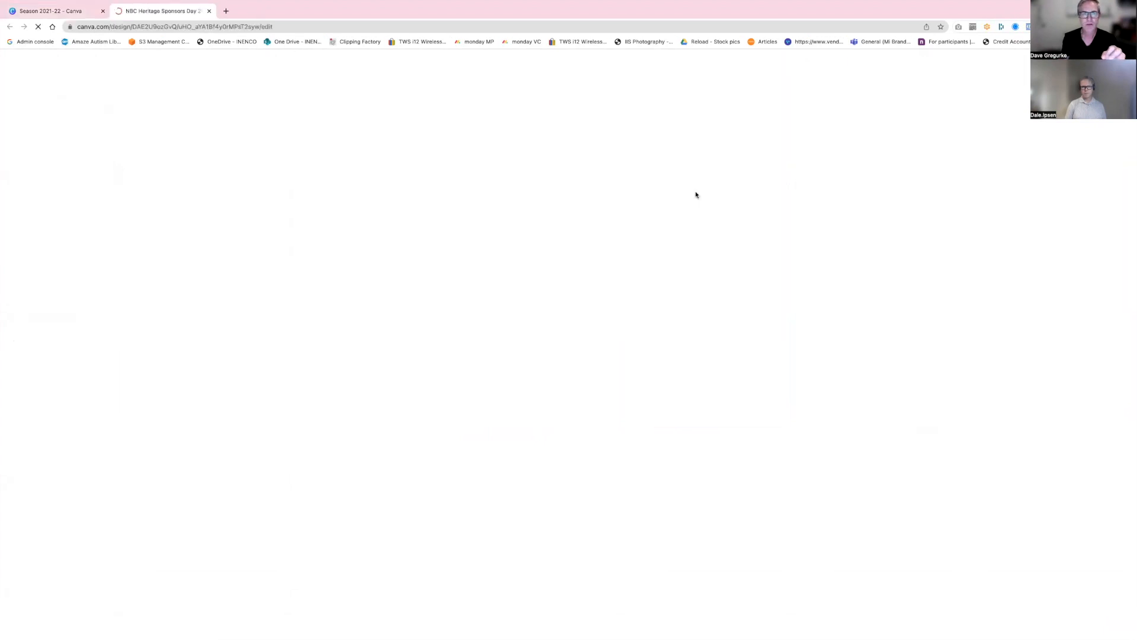
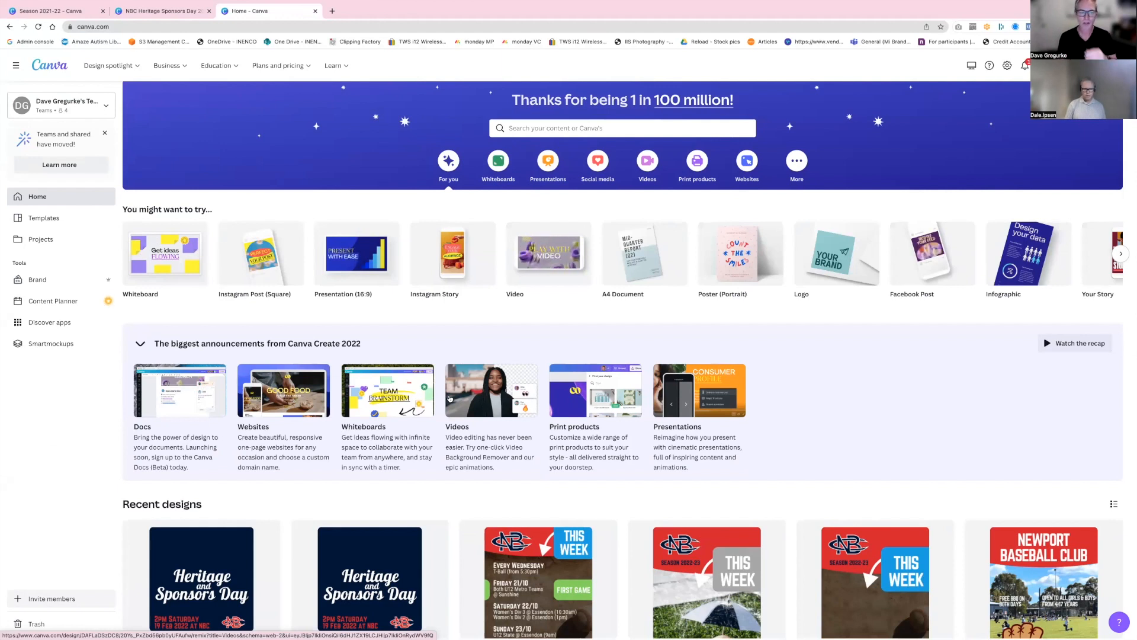
- Browse from the home page through NBC and Events & Fundraising to check the Season 2021-22 folder's designs
scroll(450, 398, "down", 1)
scroll(250, 319, "up", 2)
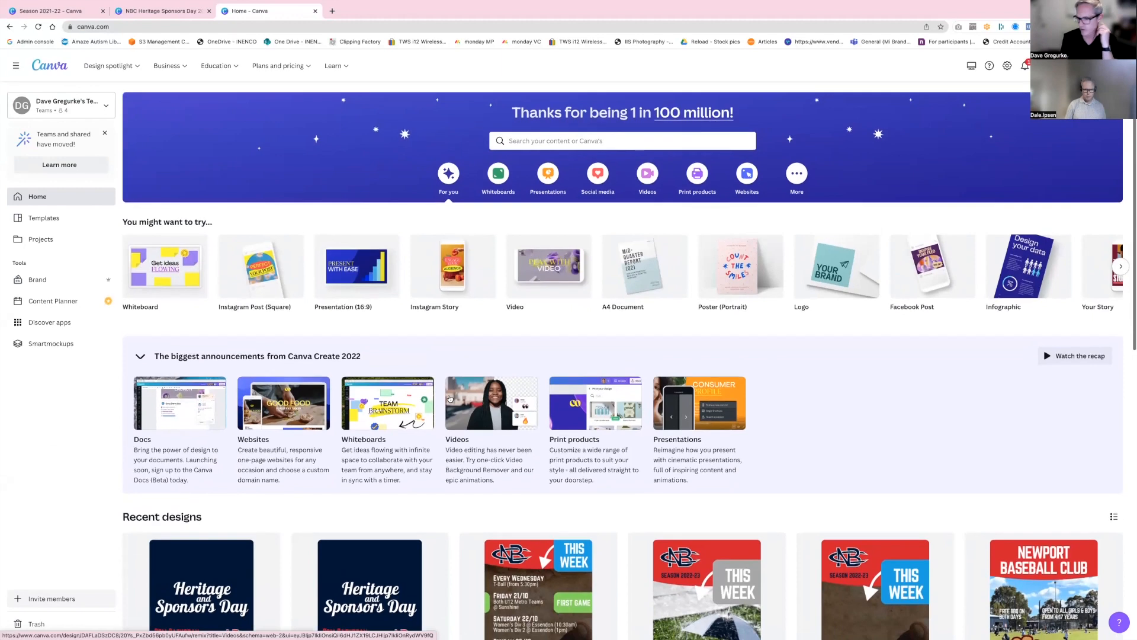
left_click(41, 239)
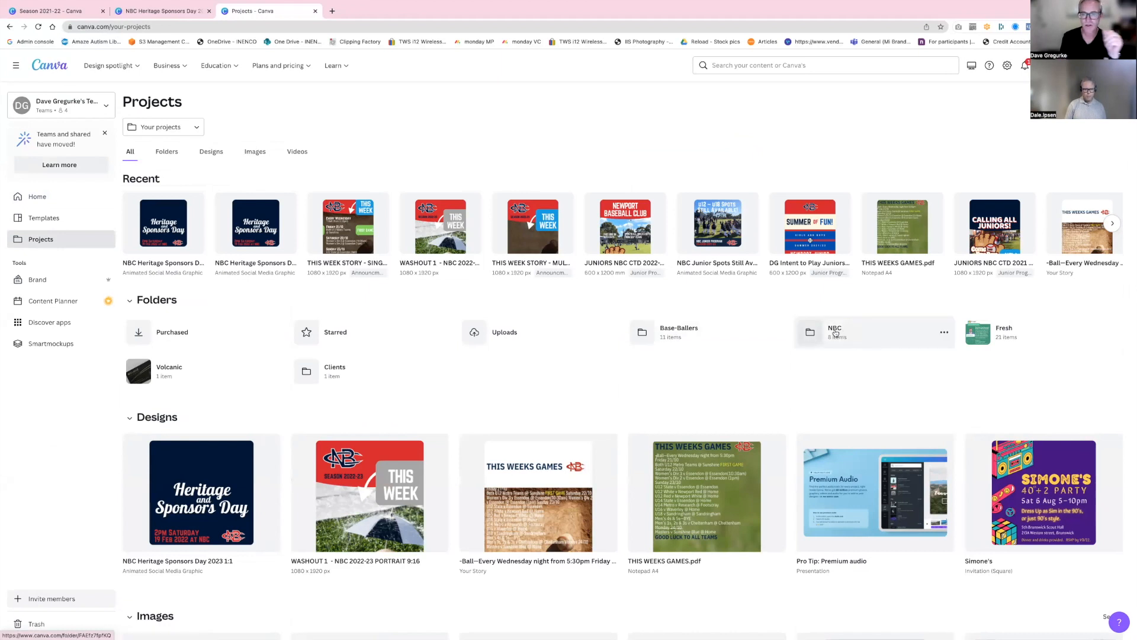
left_click(822, 332)
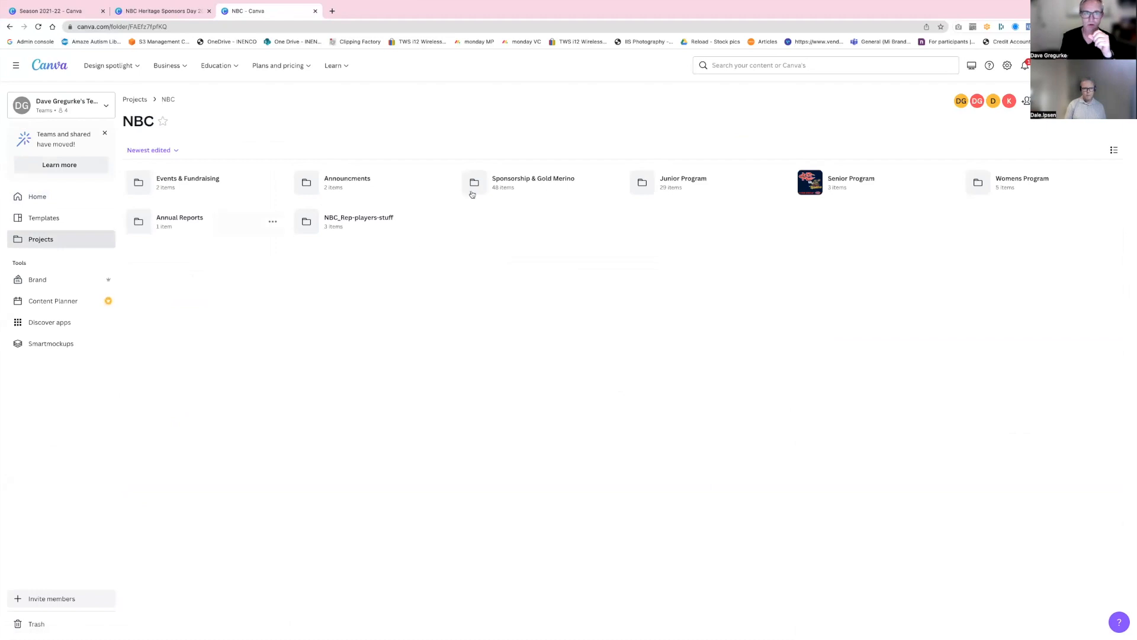
left_click(197, 178)
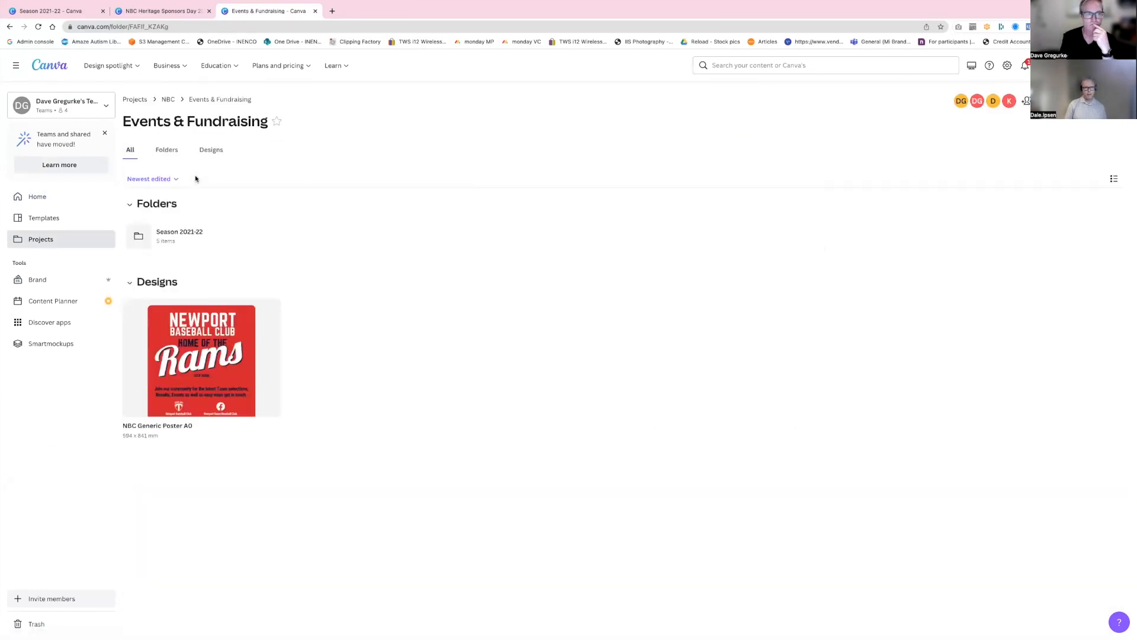
left_click(185, 231)
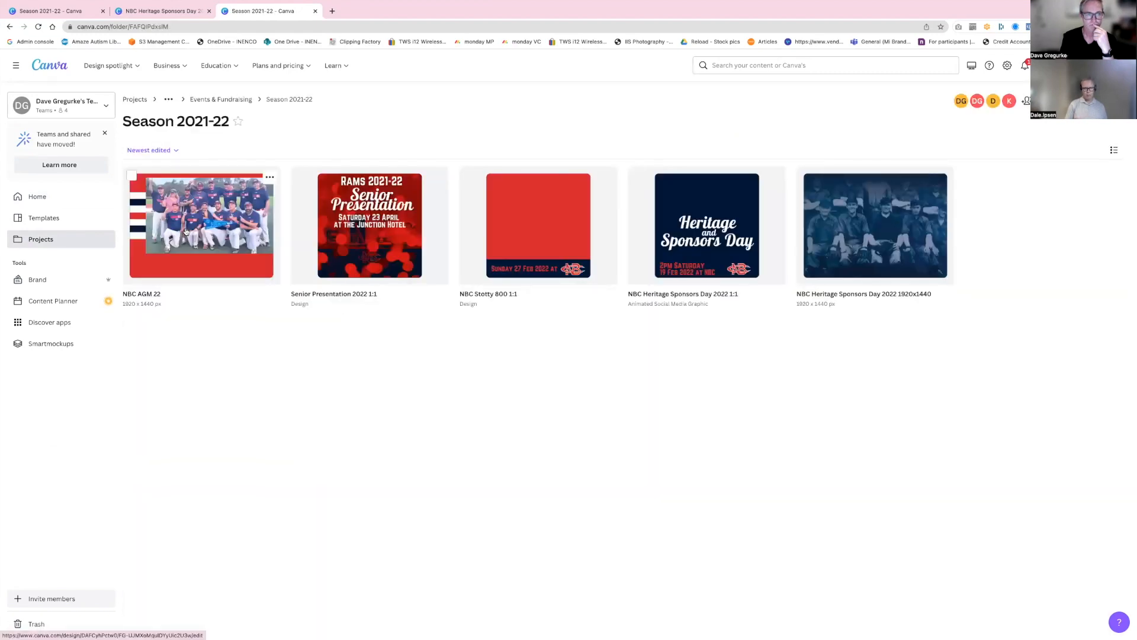
- Move the NBC Heritage Sponsors Day 2023 1:1 design into NBC's Events & Fundraising folder and open that folder to check it
left_click(135, 99)
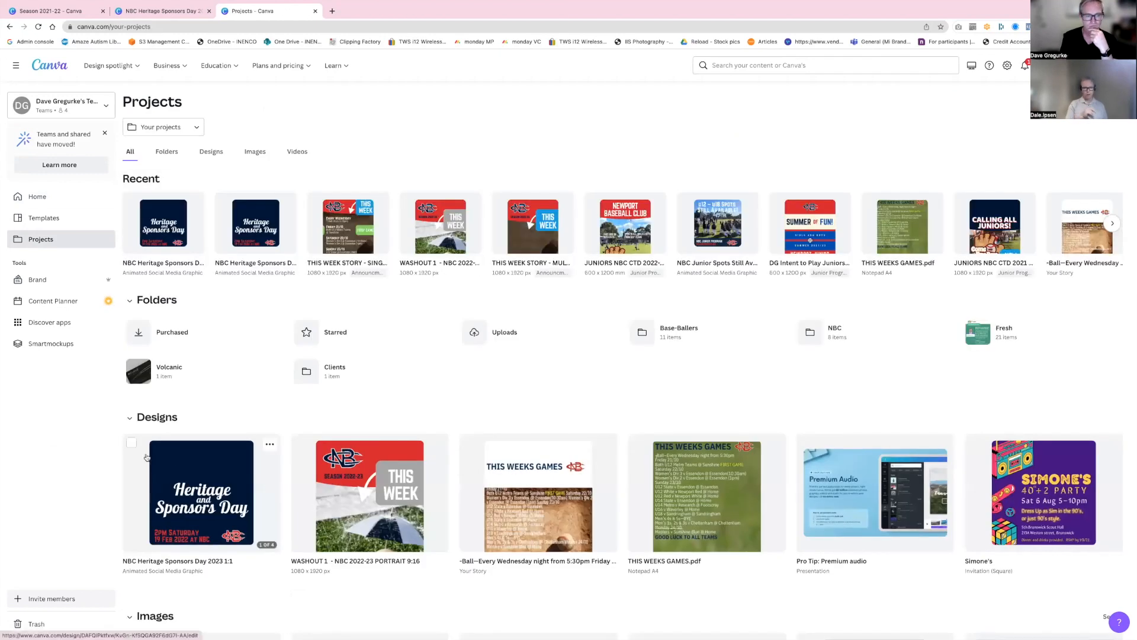
left_click(132, 443)
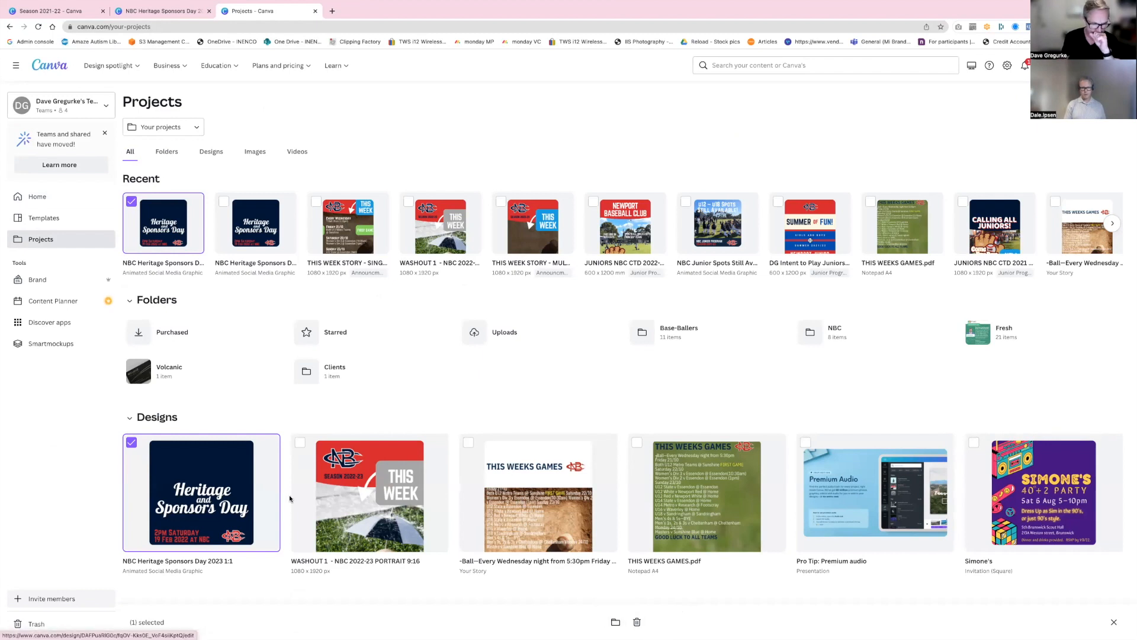
left_click(615, 622)
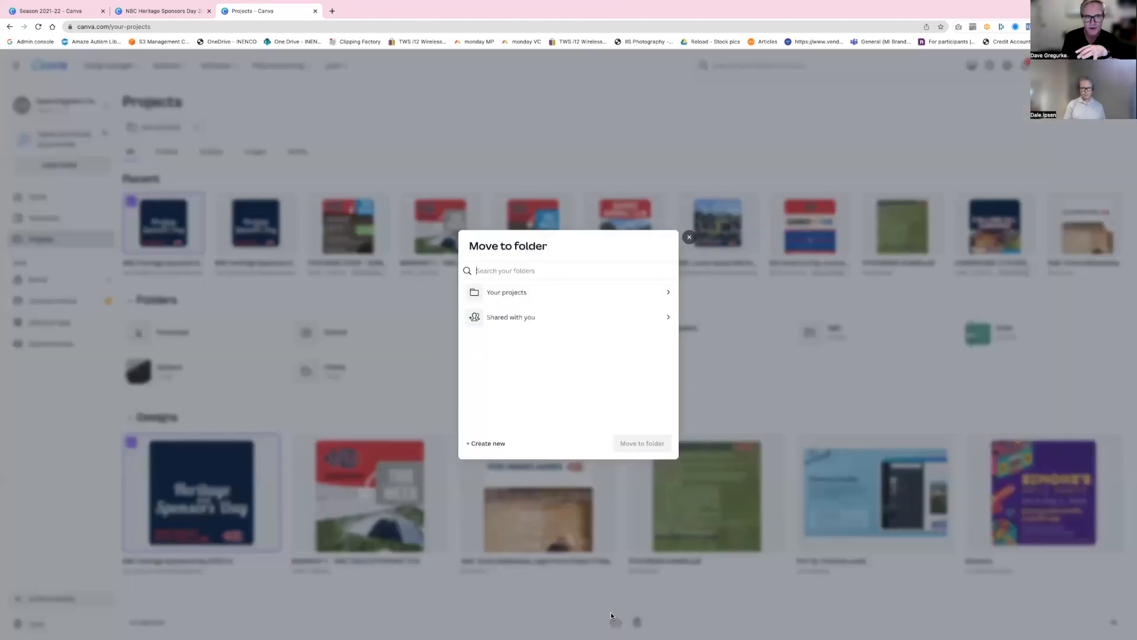
left_click(525, 293)
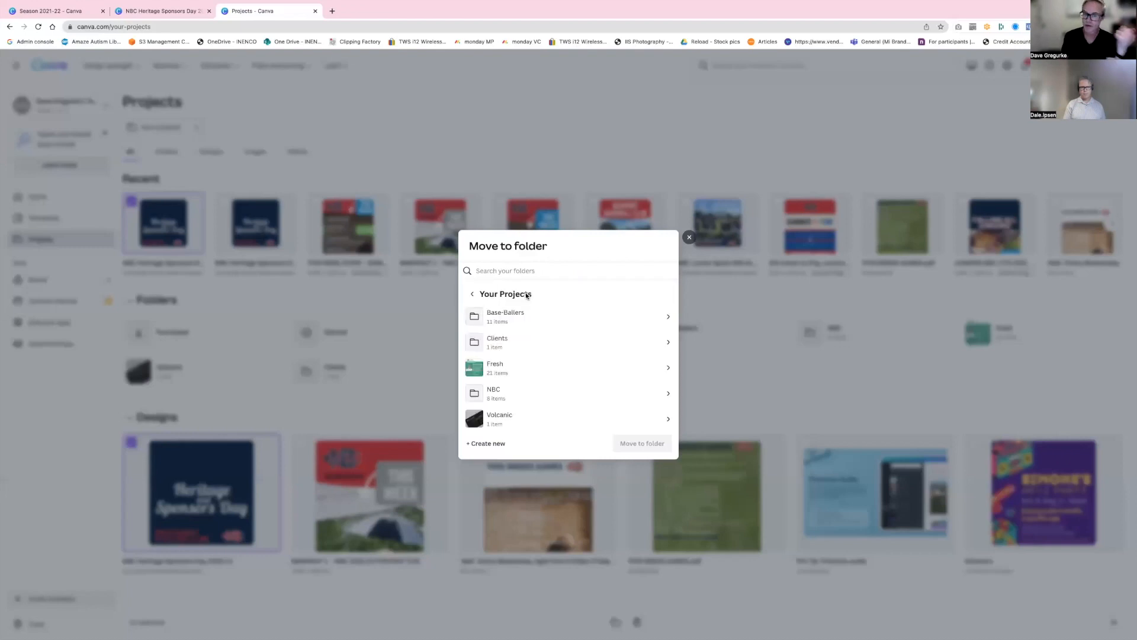
left_click(489, 394)
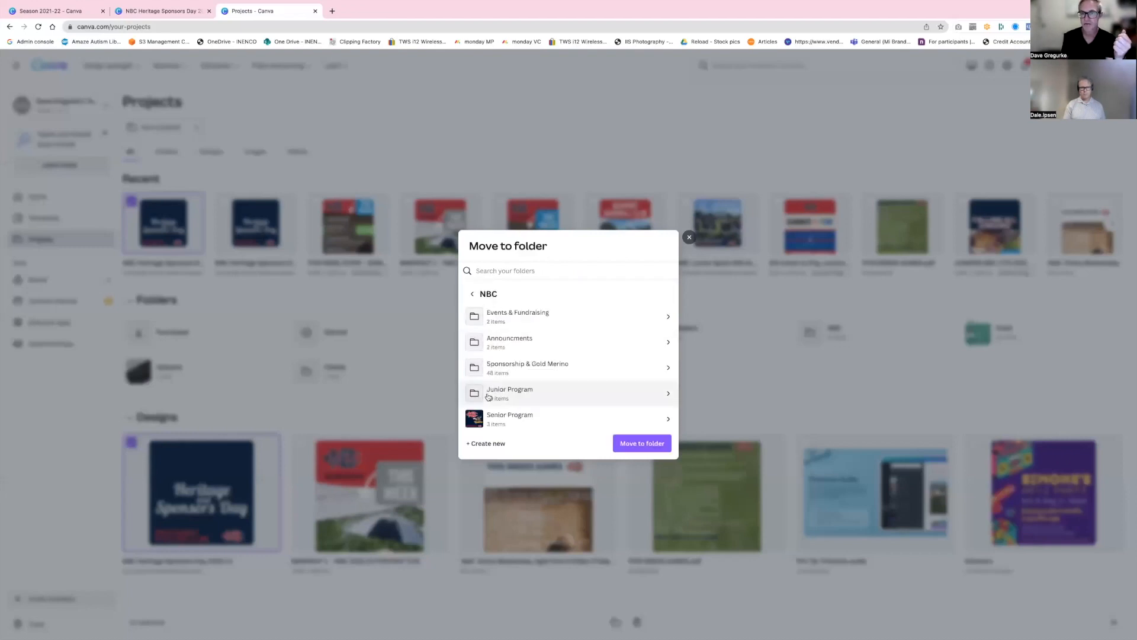
left_click(509, 314)
left_click(639, 442)
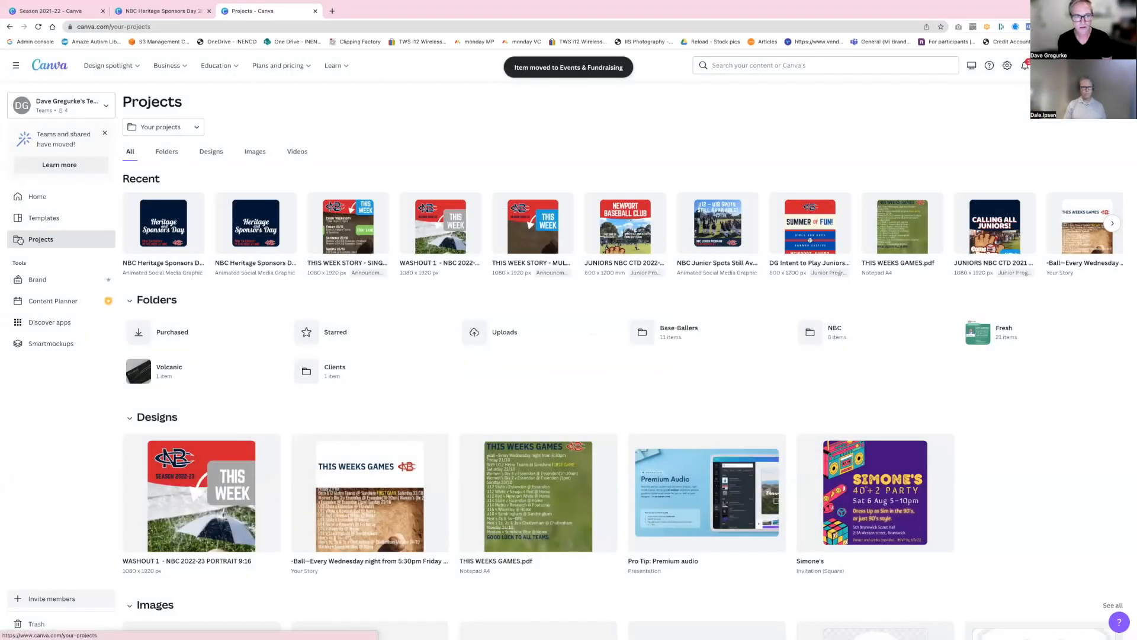
left_click(833, 328)
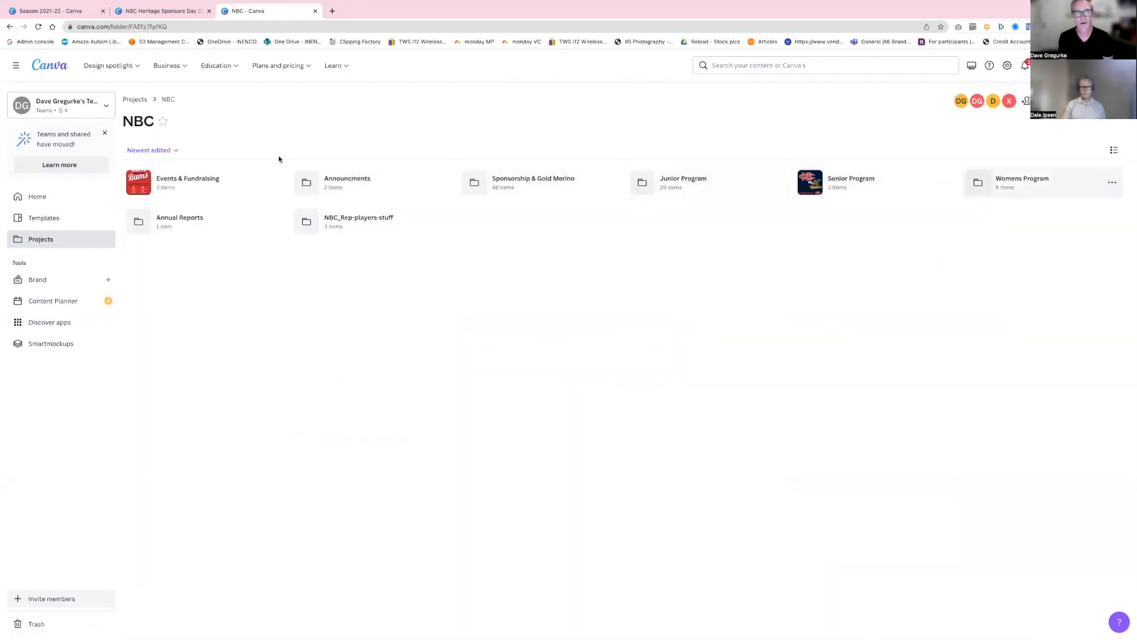
left_click(205, 182)
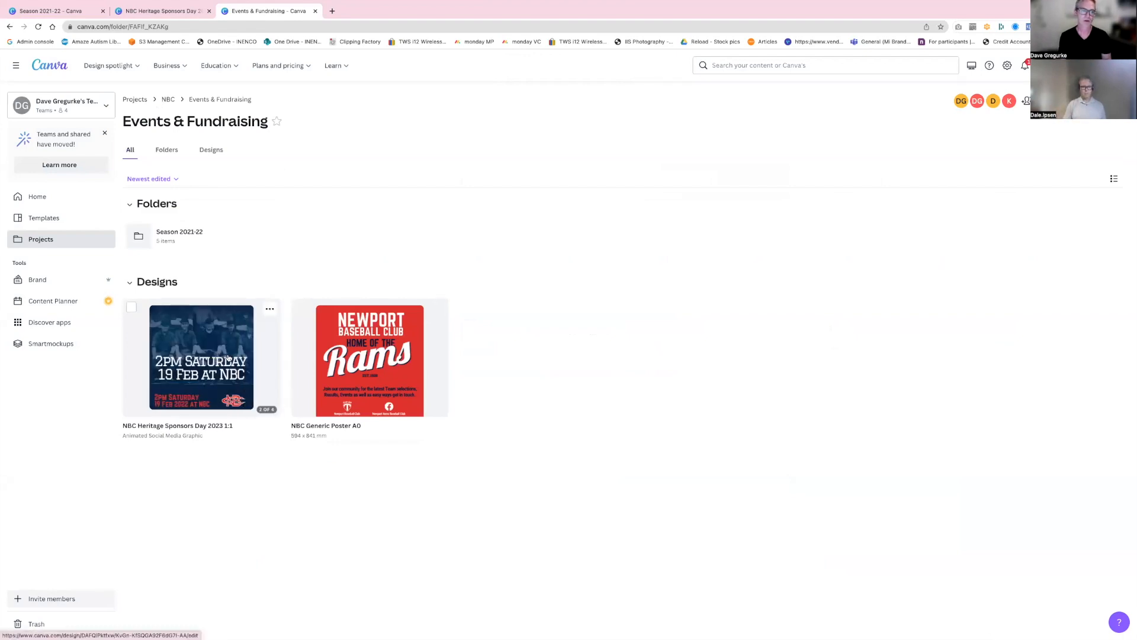
- Correct the spelling of the Announcments folder in NBC by renaming it "Announcements"
left_click(168, 101)
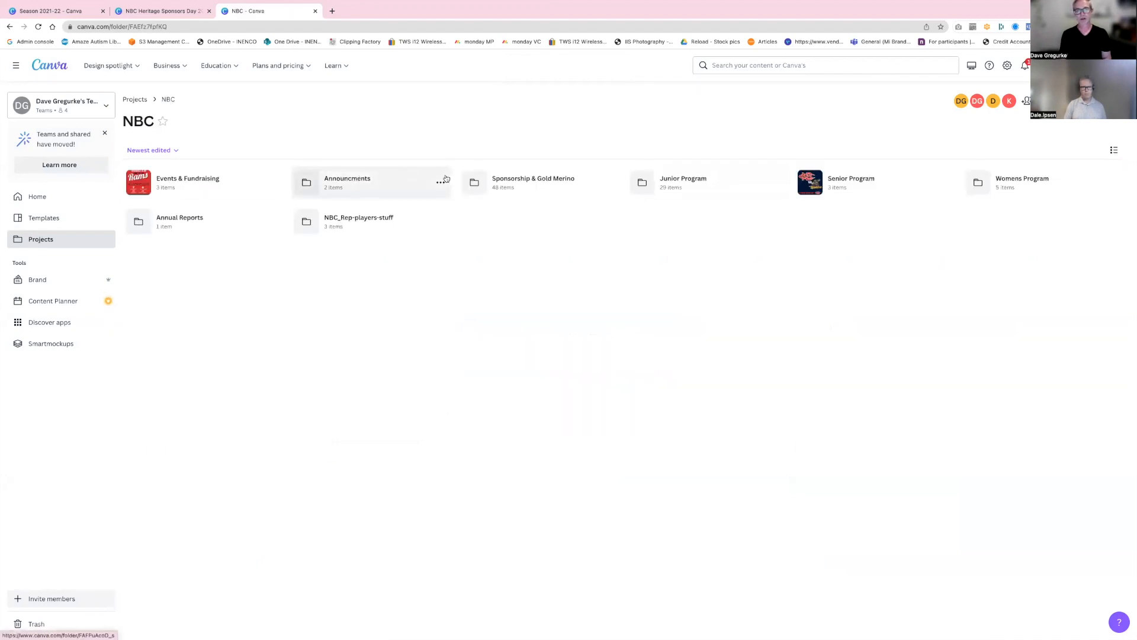
left_click(441, 183)
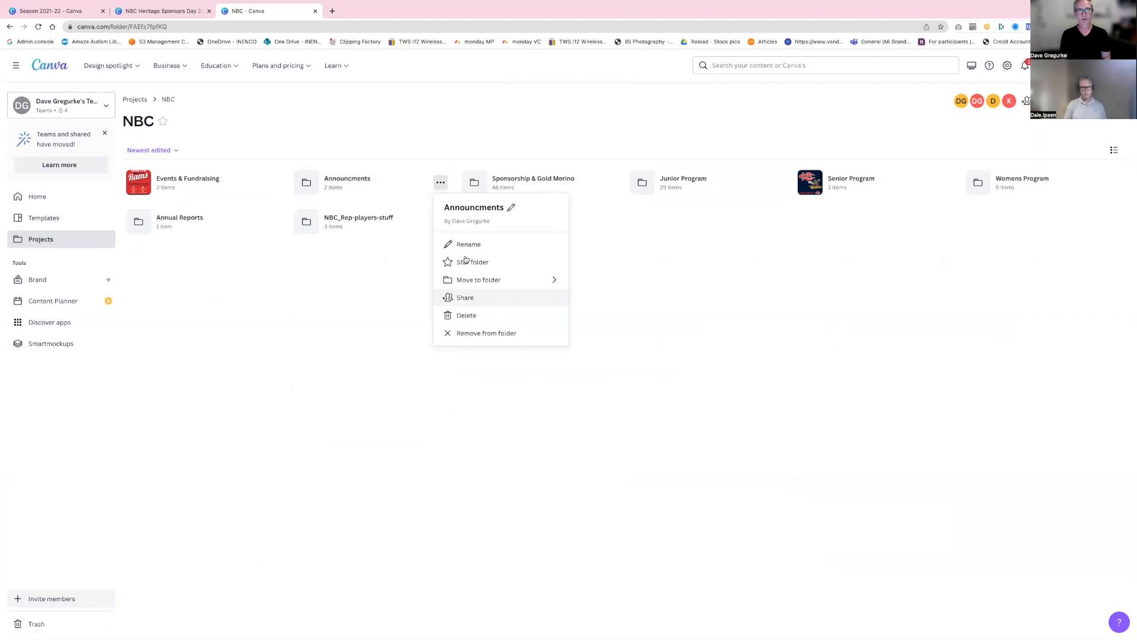
left_click(462, 245)
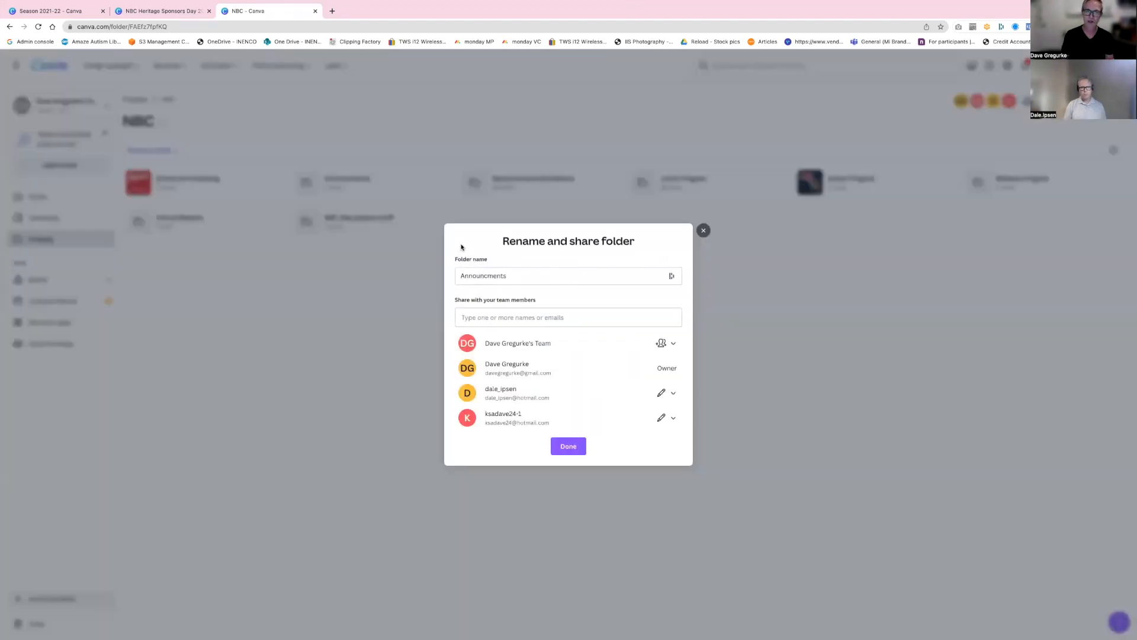
left_click(491, 275)
type("e")
left_click(569, 447)
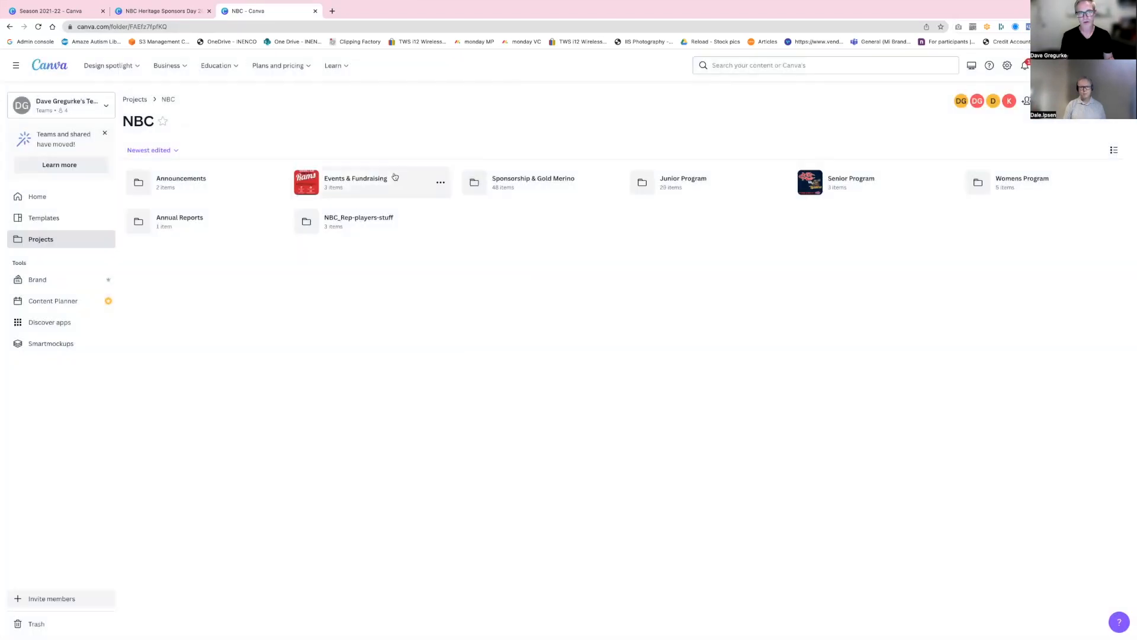
left_click(440, 183)
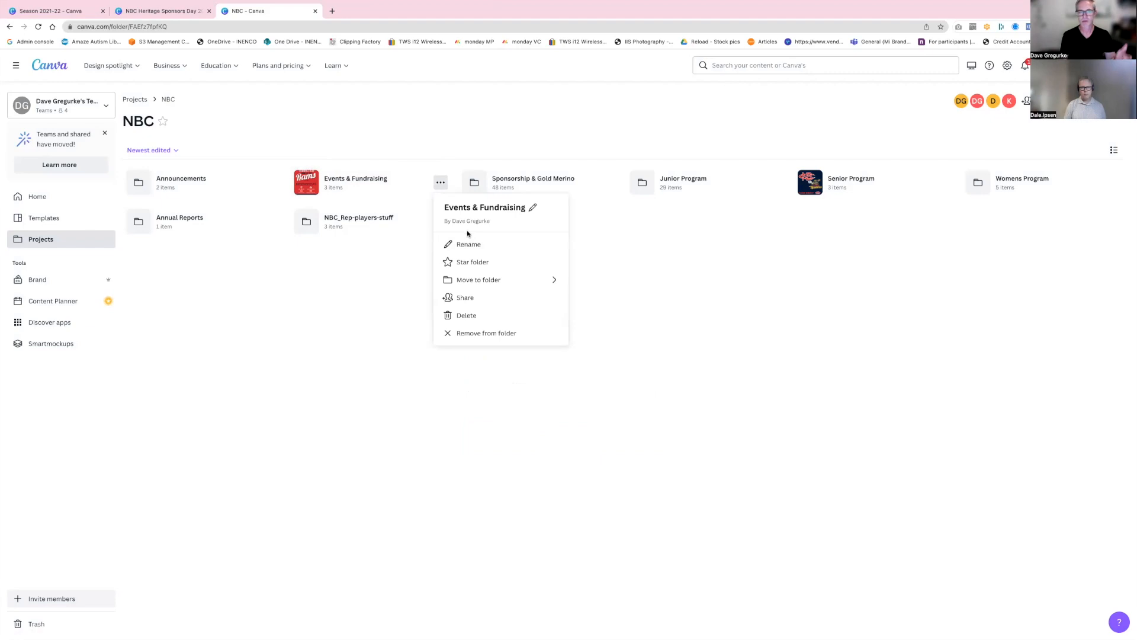
left_click(367, 311)
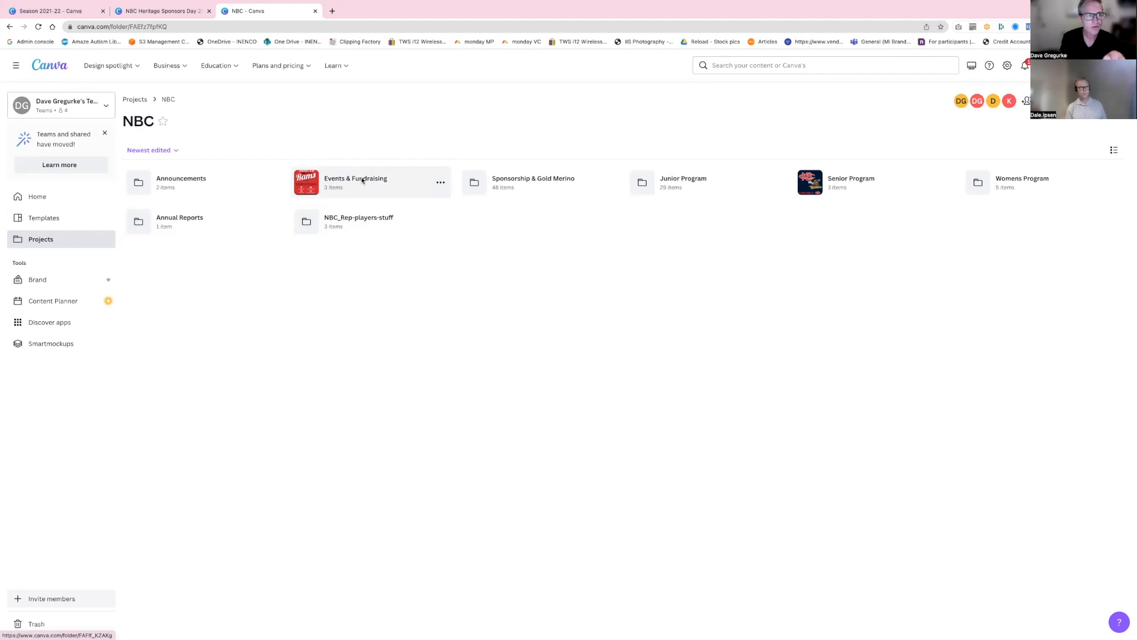
- Open the THIS WEEK STORY - SINGLE PAGE design from the recent designs on the Projects page to view it
left_click(134, 100)
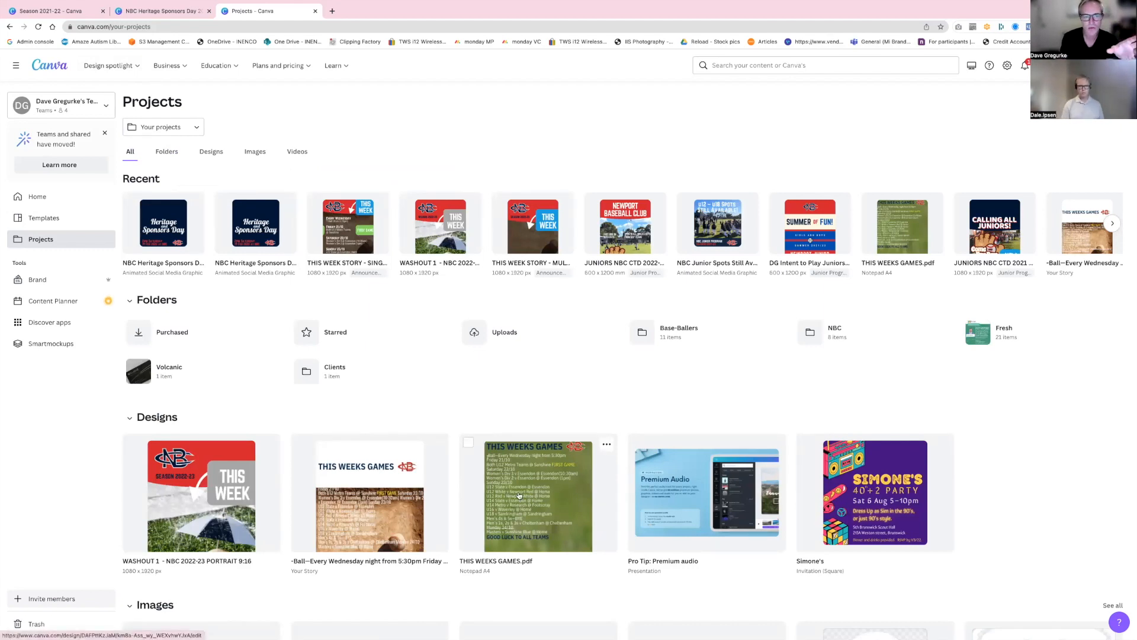
left_click(343, 238)
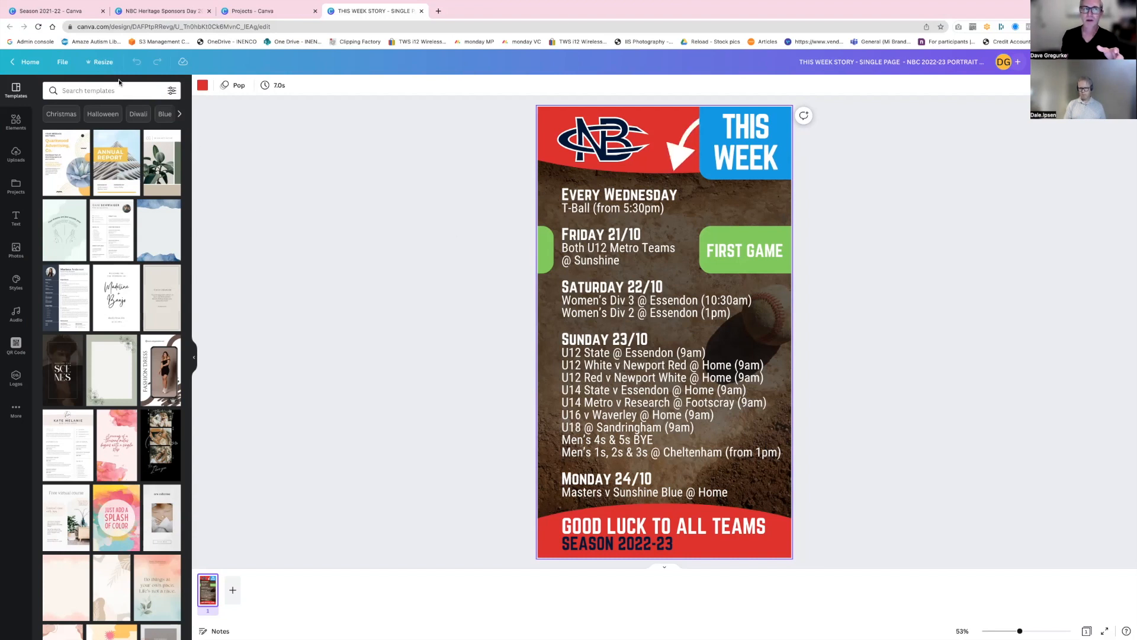
- Return to the Canva home page and take the browser window out of full-screen mode
left_click(32, 63)
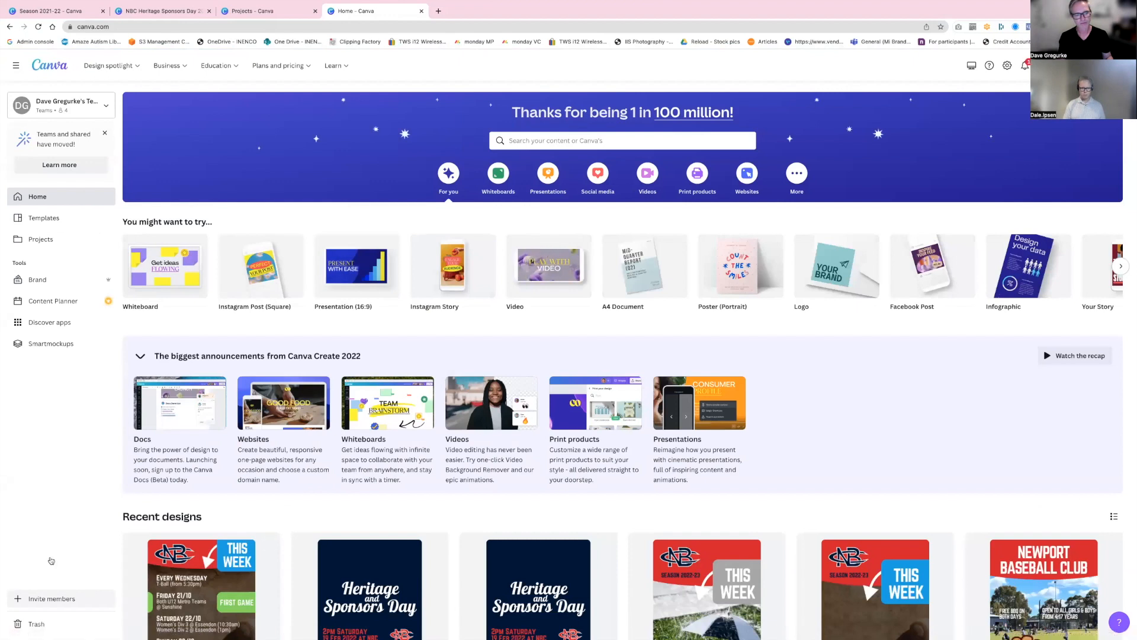
mouse_move(216, 2)
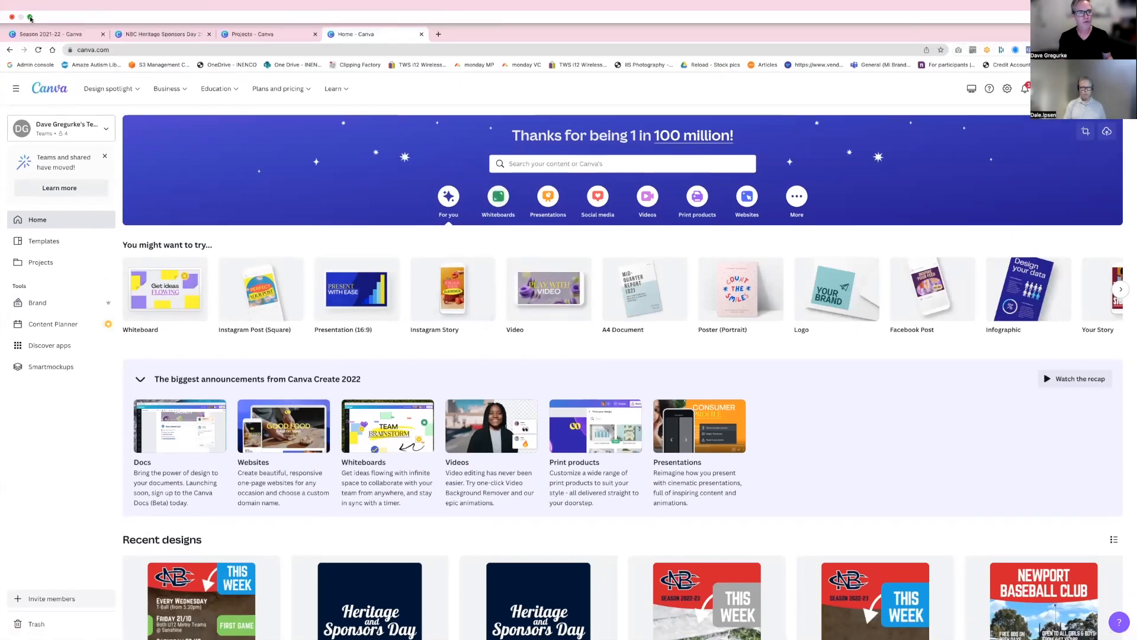
left_click(30, 17)
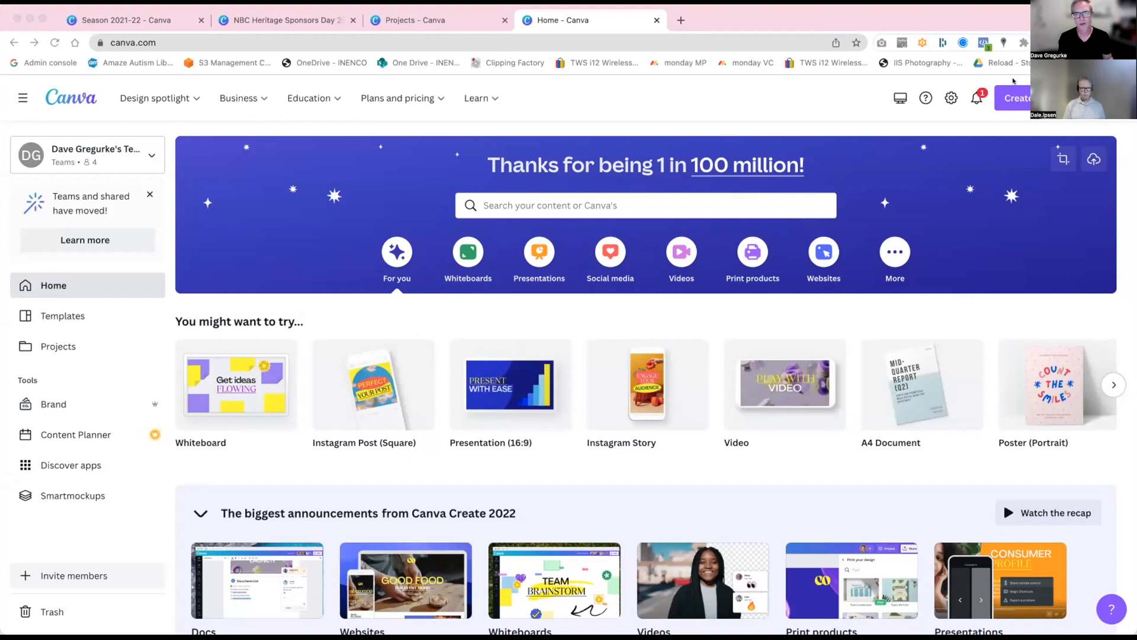
- Look through the suggested design types available when creating a new design
left_click(1022, 100)
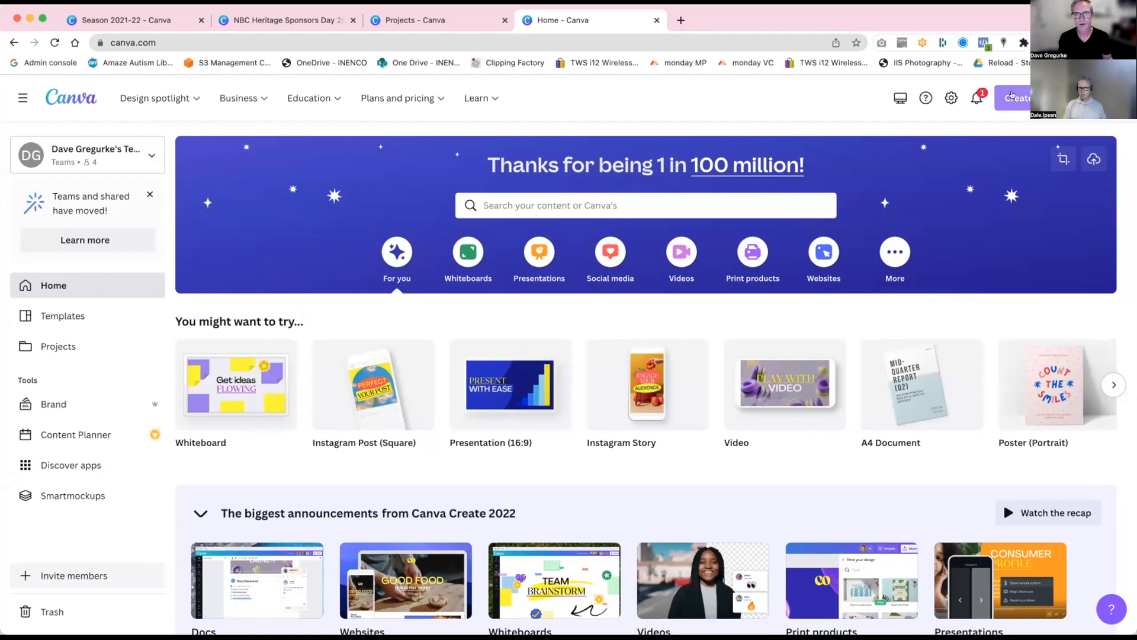
left_click(1012, 95)
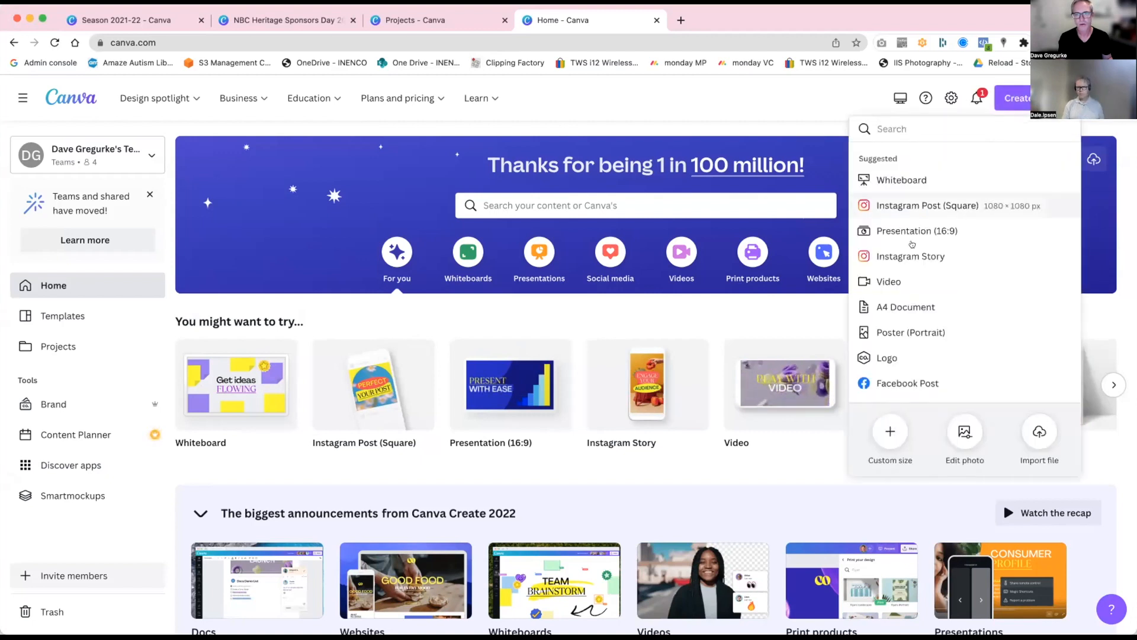
scroll(901, 288, "down", 3)
scroll(901, 290, "up", 3)
scroll(898, 332, "down", 3)
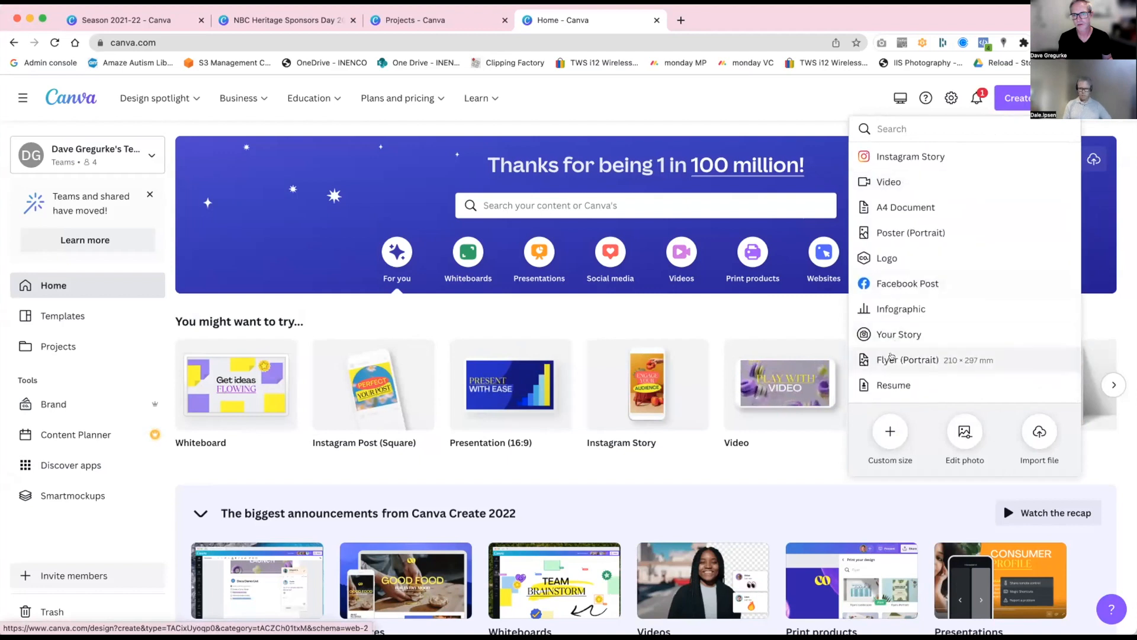
scroll(891, 356, "up", 3)
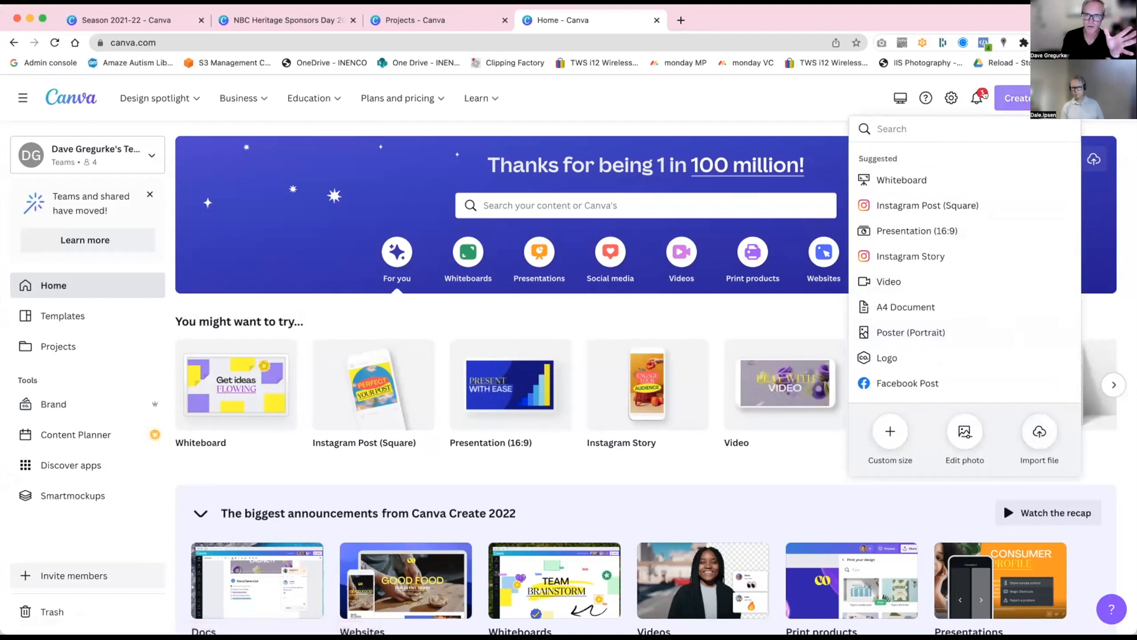
left_click(1021, 96)
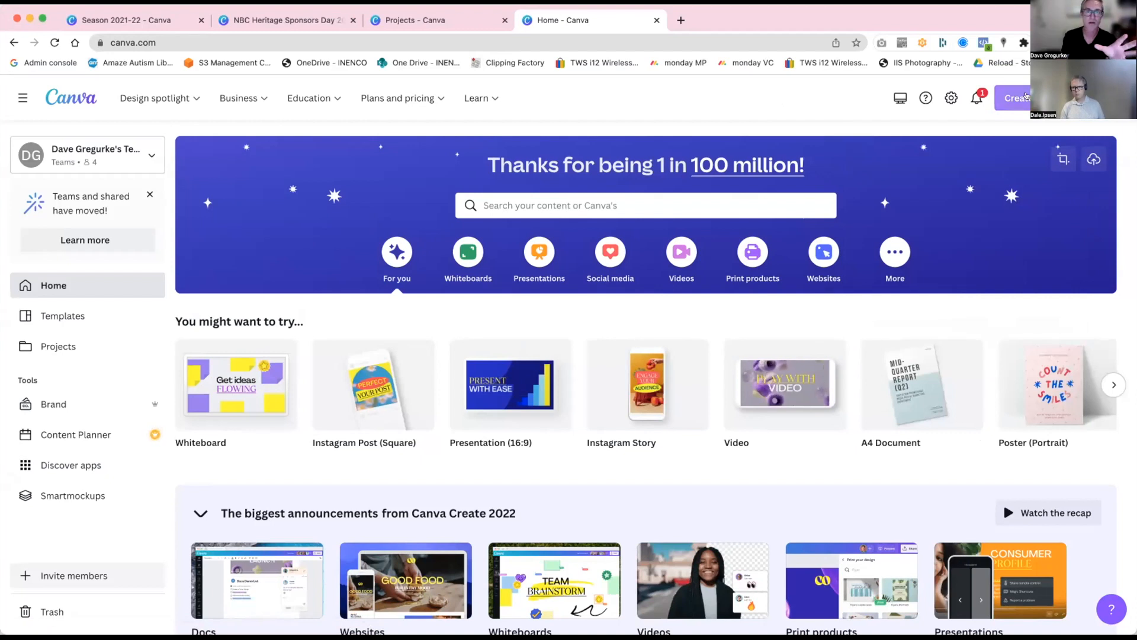
- Import the file THIS WEEKS GAMES.pdf as a new design
left_click(1024, 97)
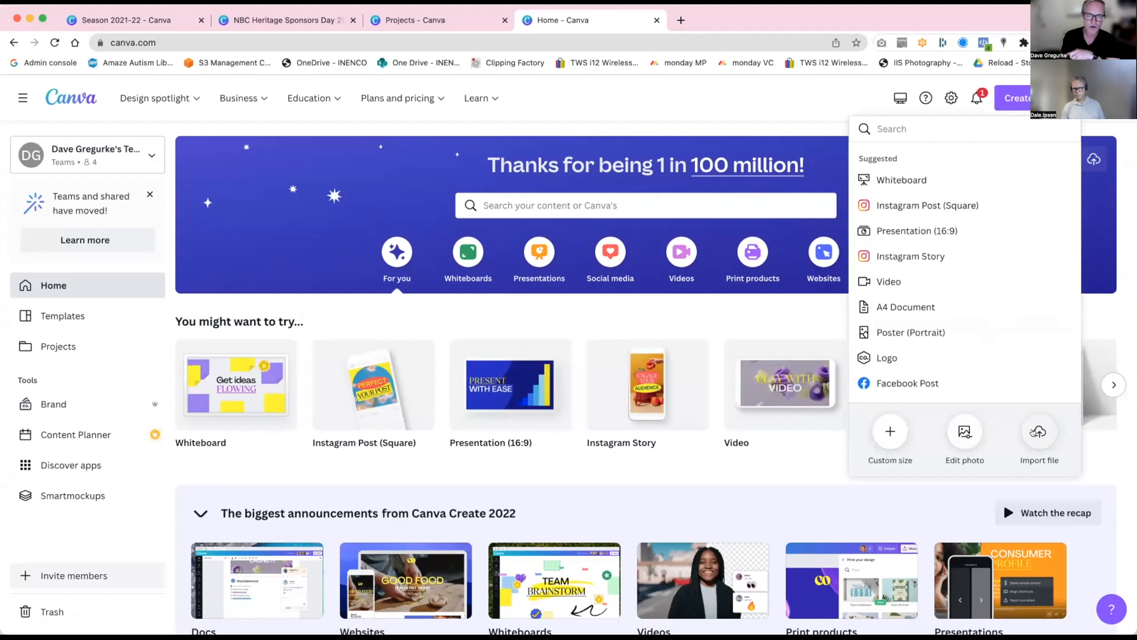
left_click(1033, 433)
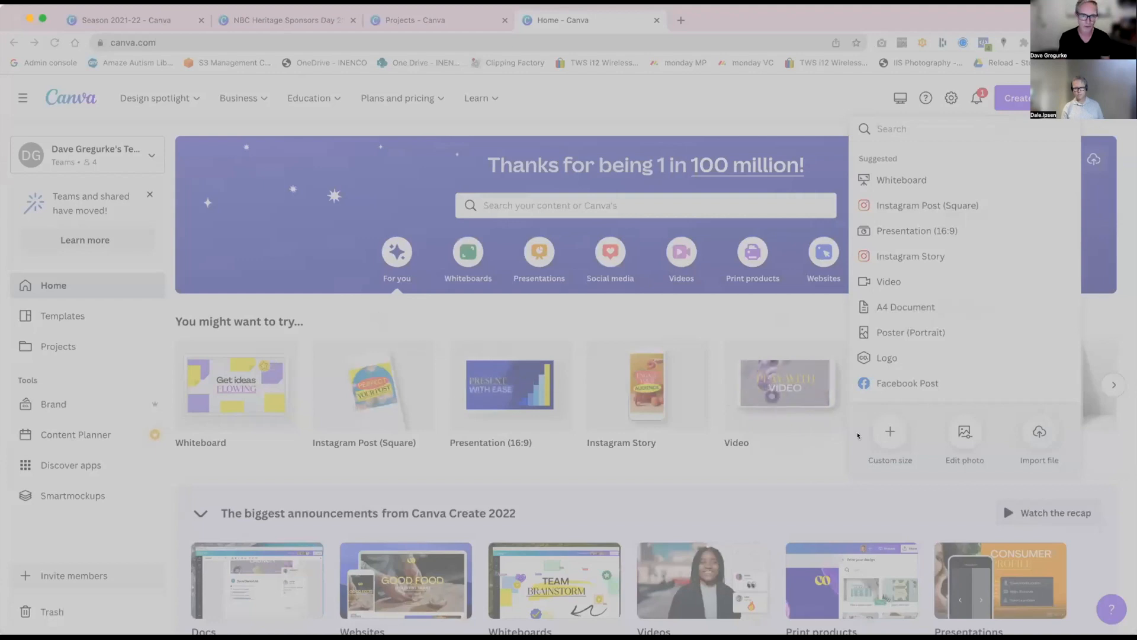
left_click(932, 464)
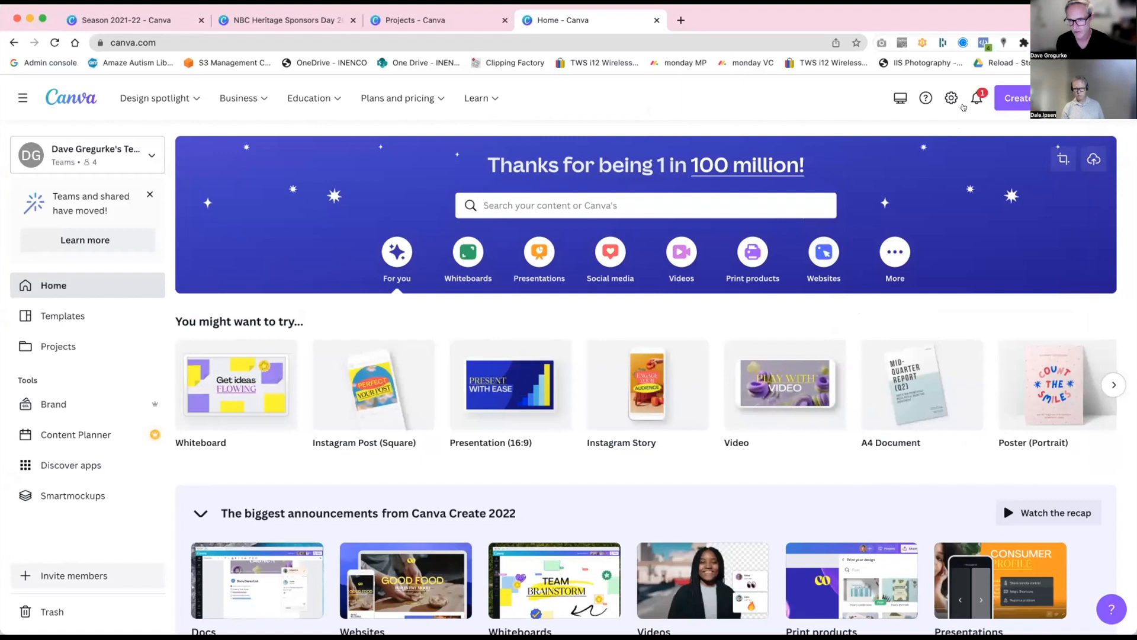
- Check the activity notifications and open the imported THIS WEEKS GAMES.pdf from the recent designs
left_click(976, 98)
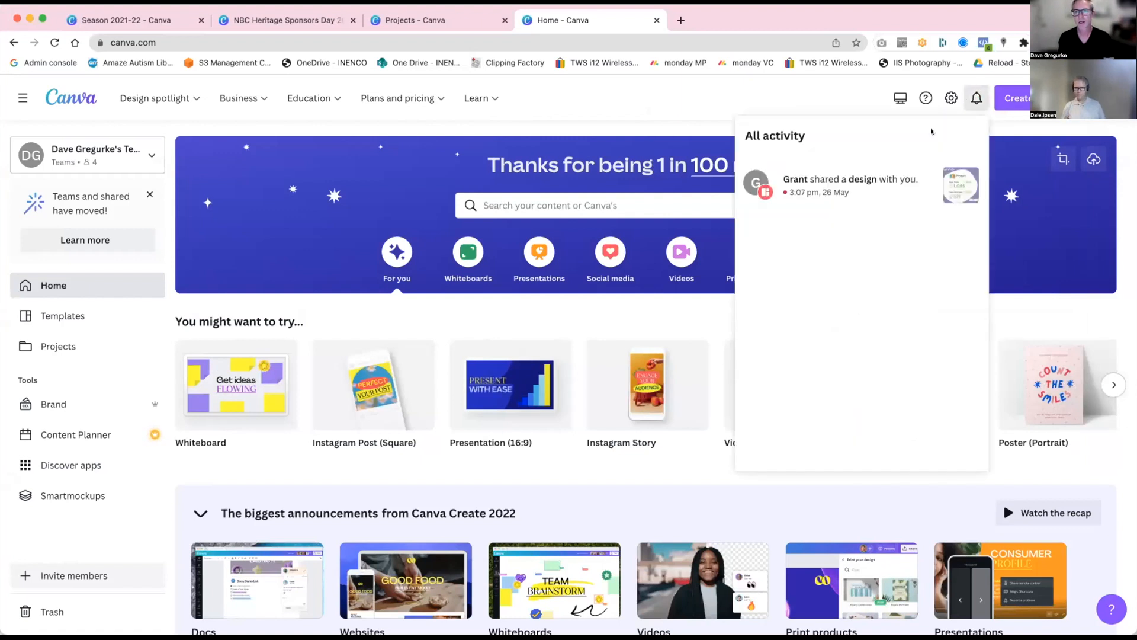
left_click(975, 98)
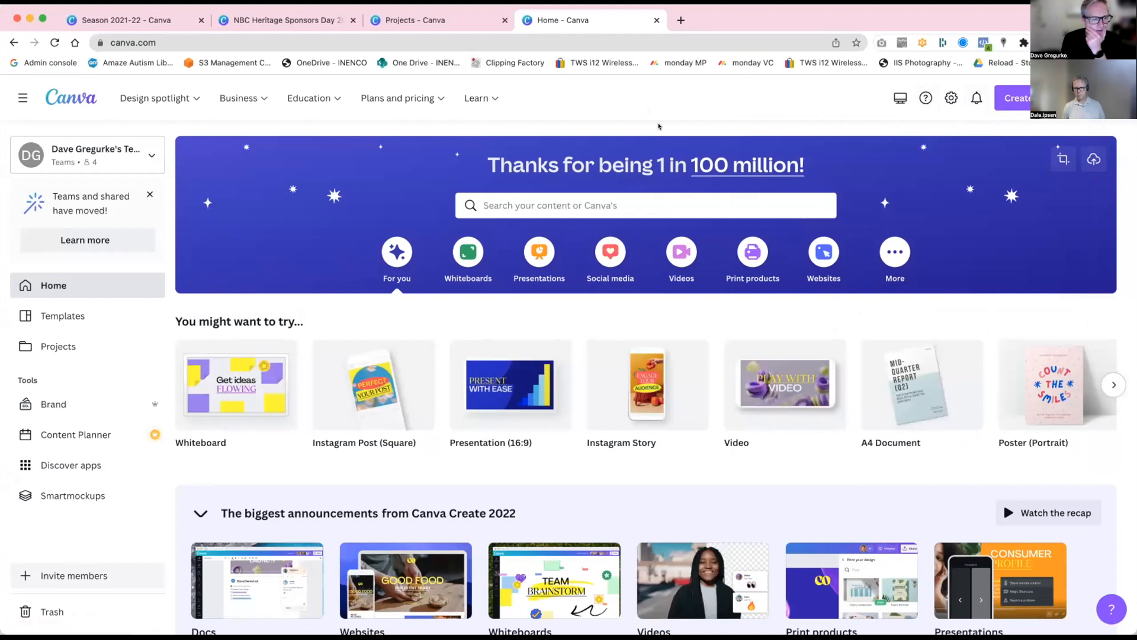
scroll(407, 362, "down", 1)
scroll(407, 362, "down", 8)
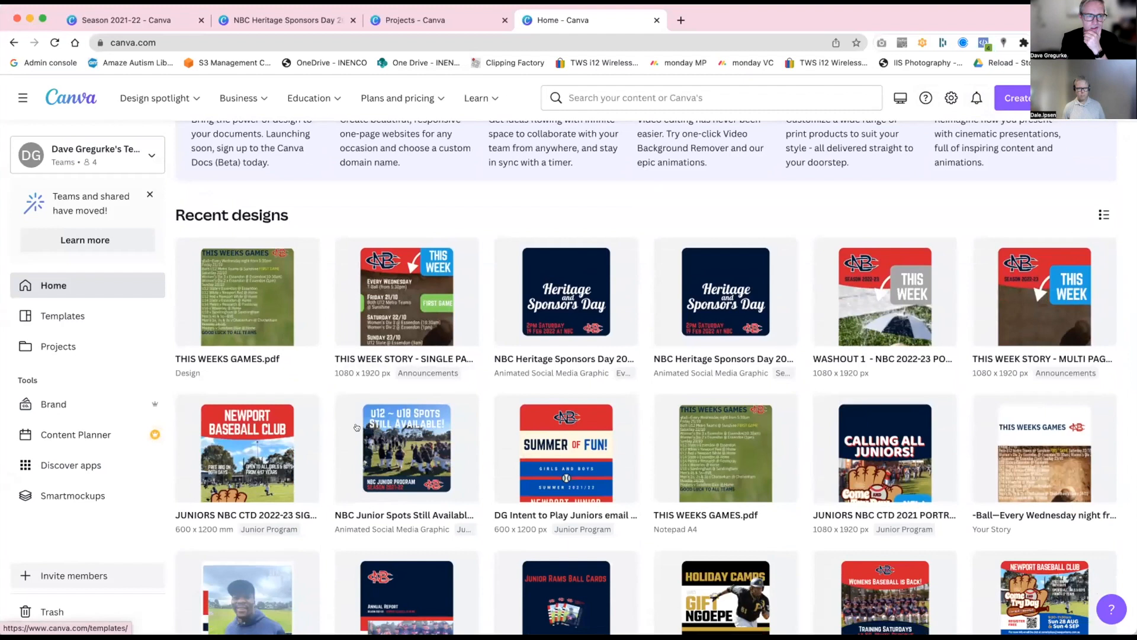
left_click(246, 275)
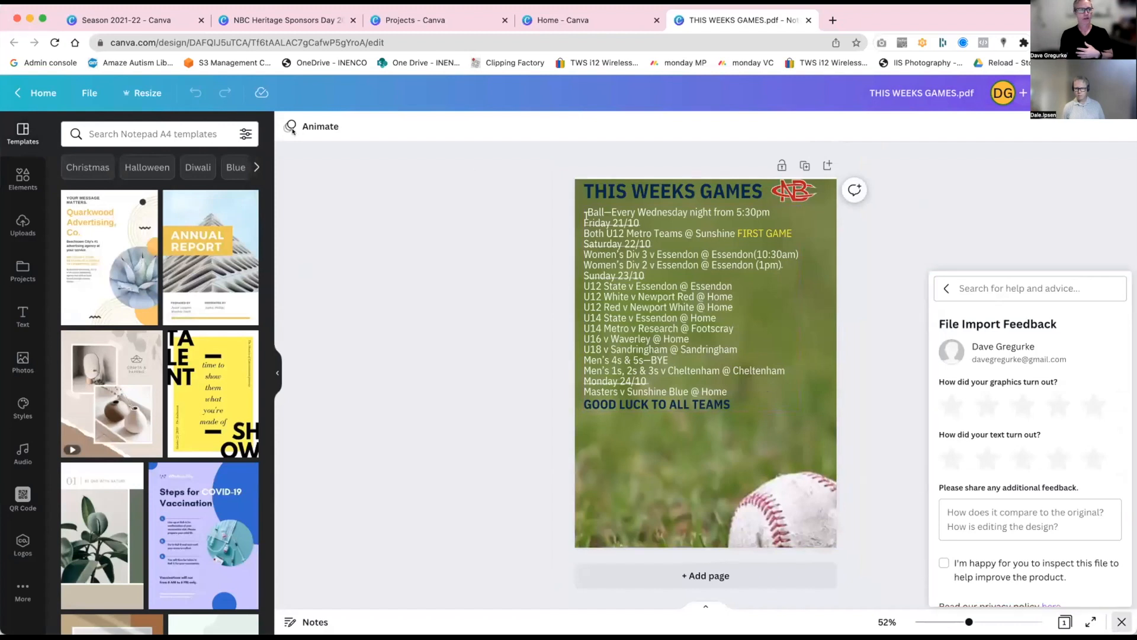
- Examine the file options and page size of the THIS WEEKS GAMES.pdf design
left_click(90, 89)
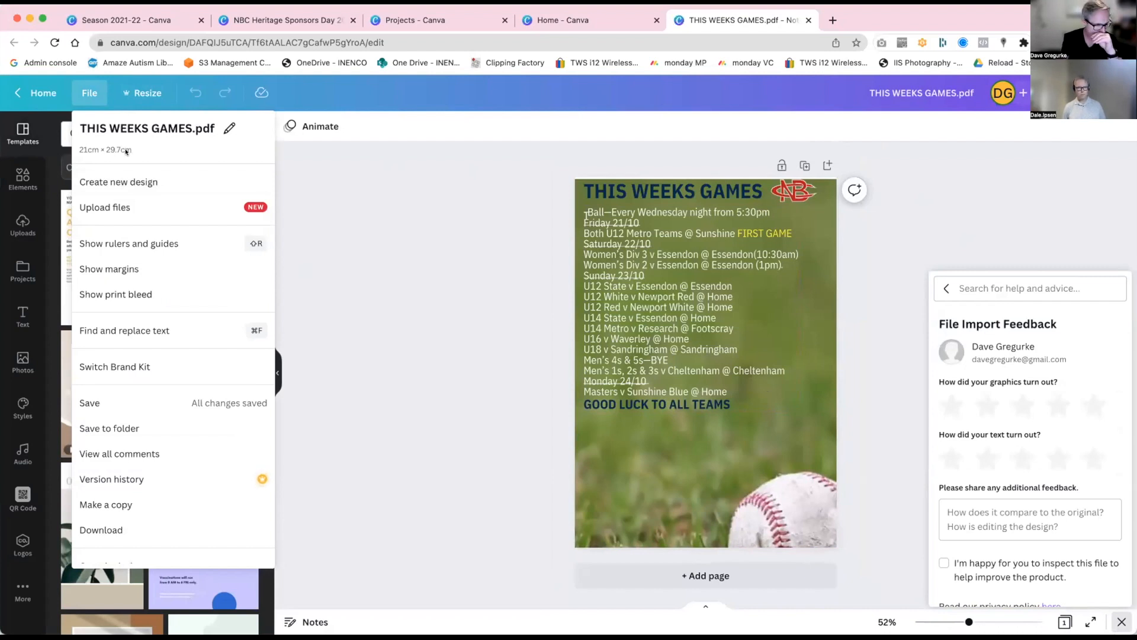
scroll(135, 418, "down", 2)
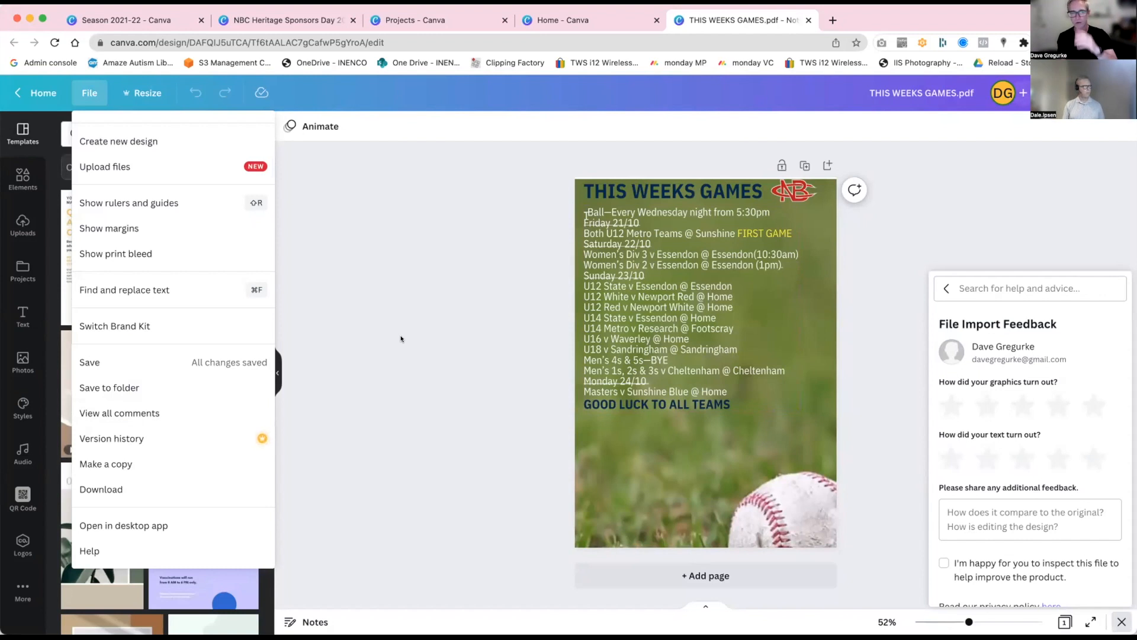
left_click(458, 338)
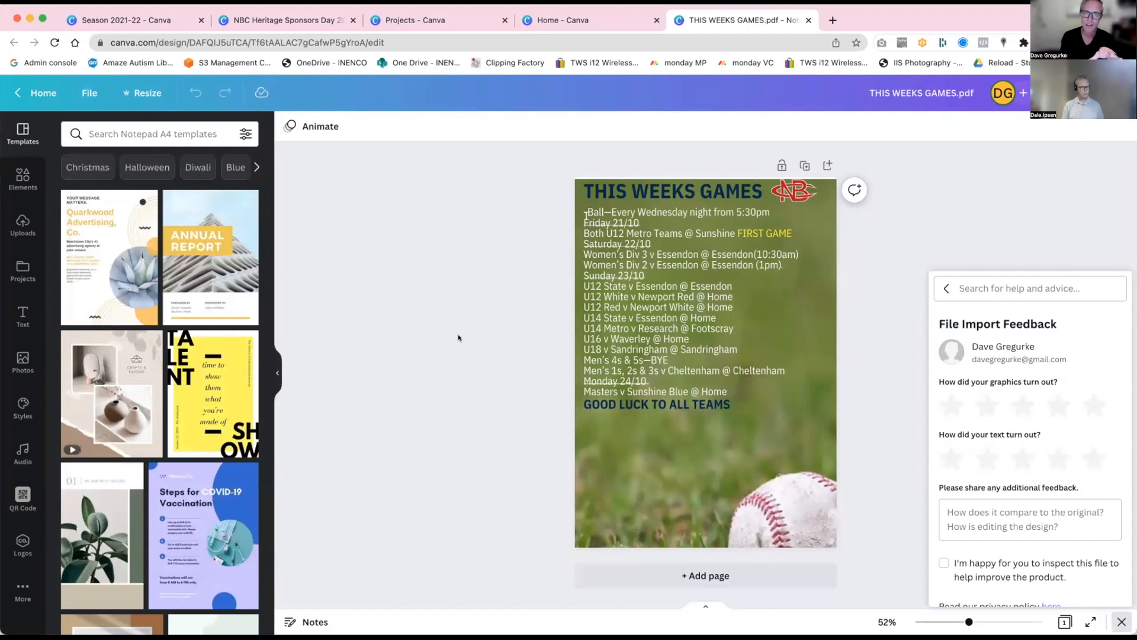
- Change the font of the whole game fixtures list to Roboto Condensed
left_click(646, 333)
left_click(646, 330)
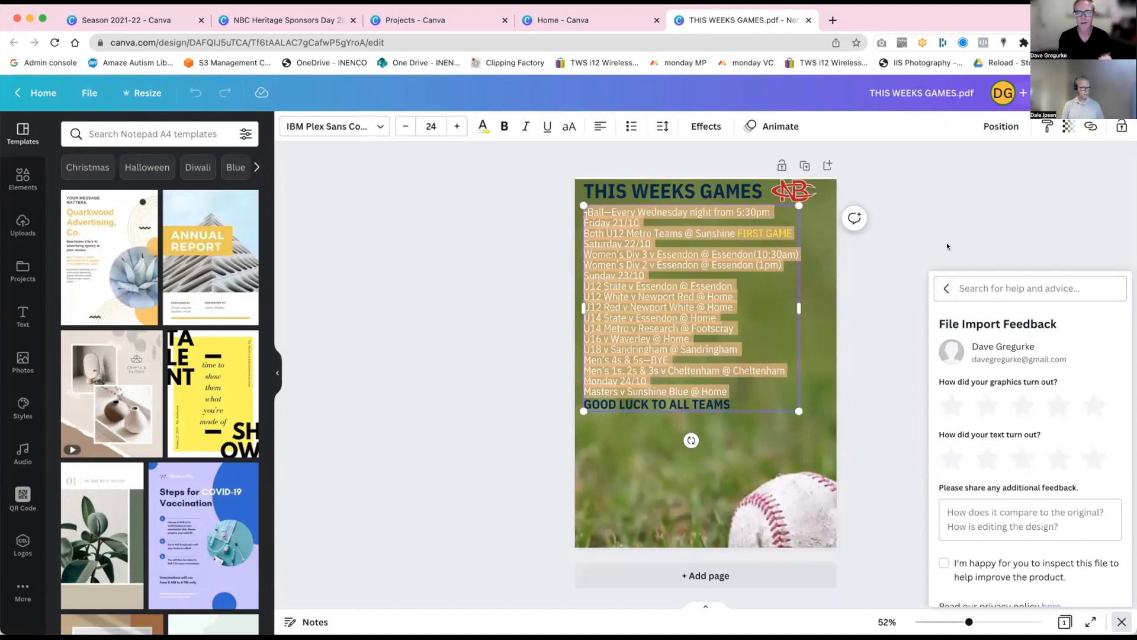
left_click(847, 232)
double_click(663, 267)
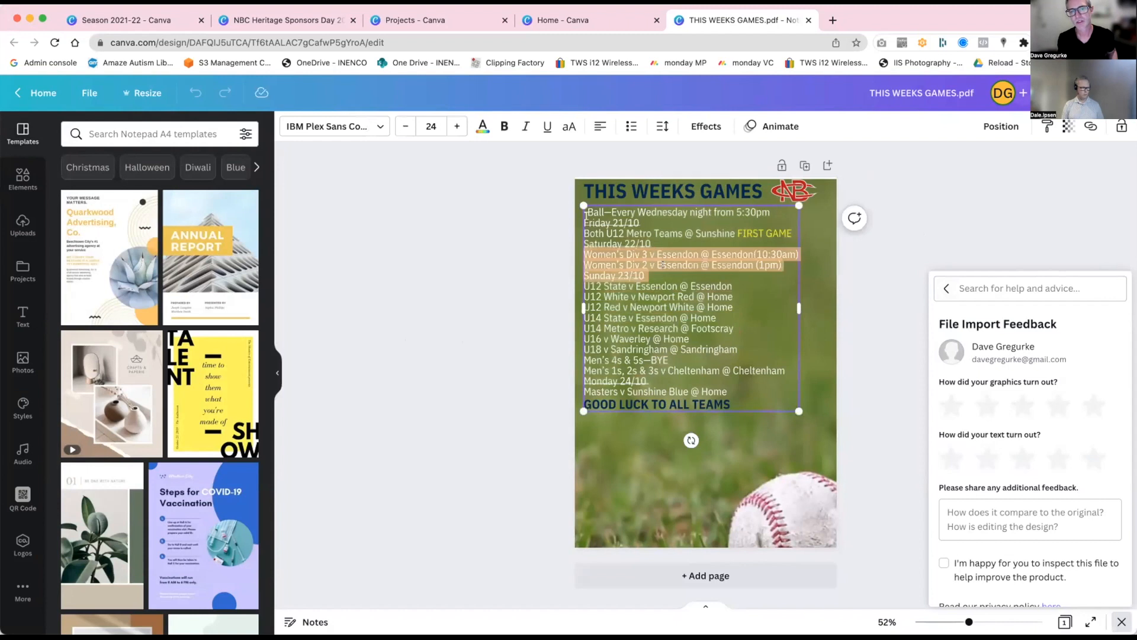
key("super+Tab")
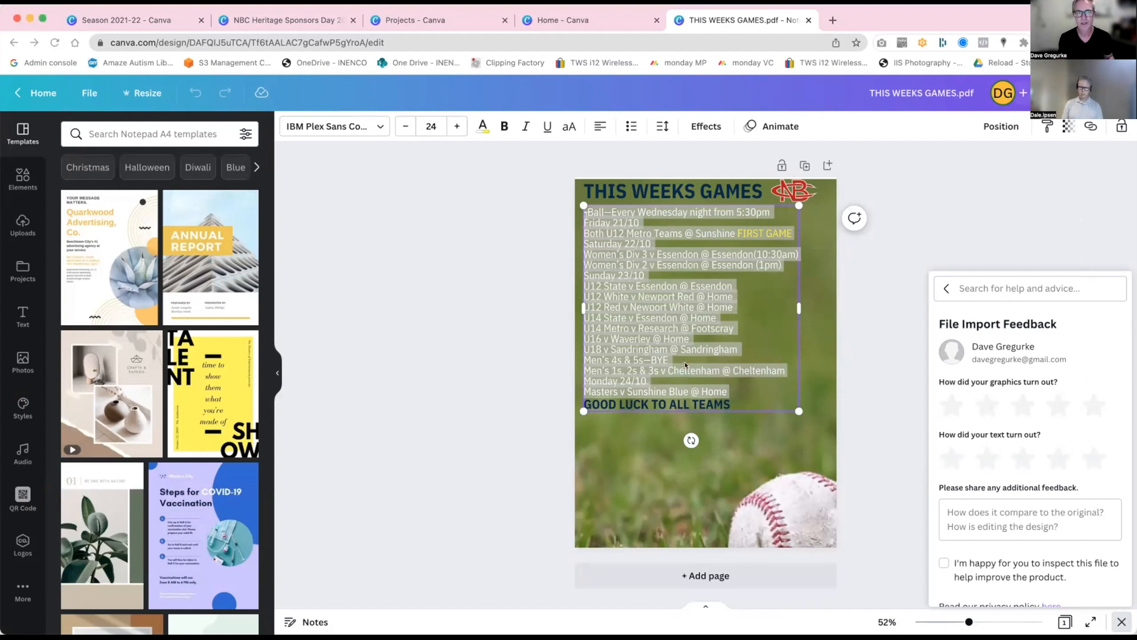
left_click(382, 127)
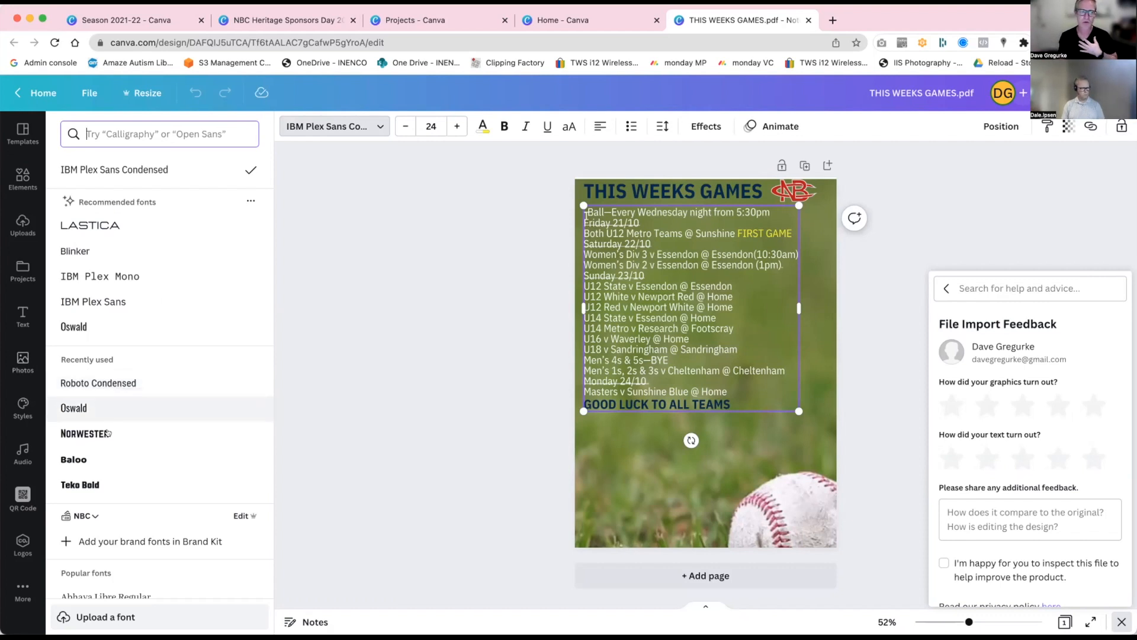
left_click(98, 383)
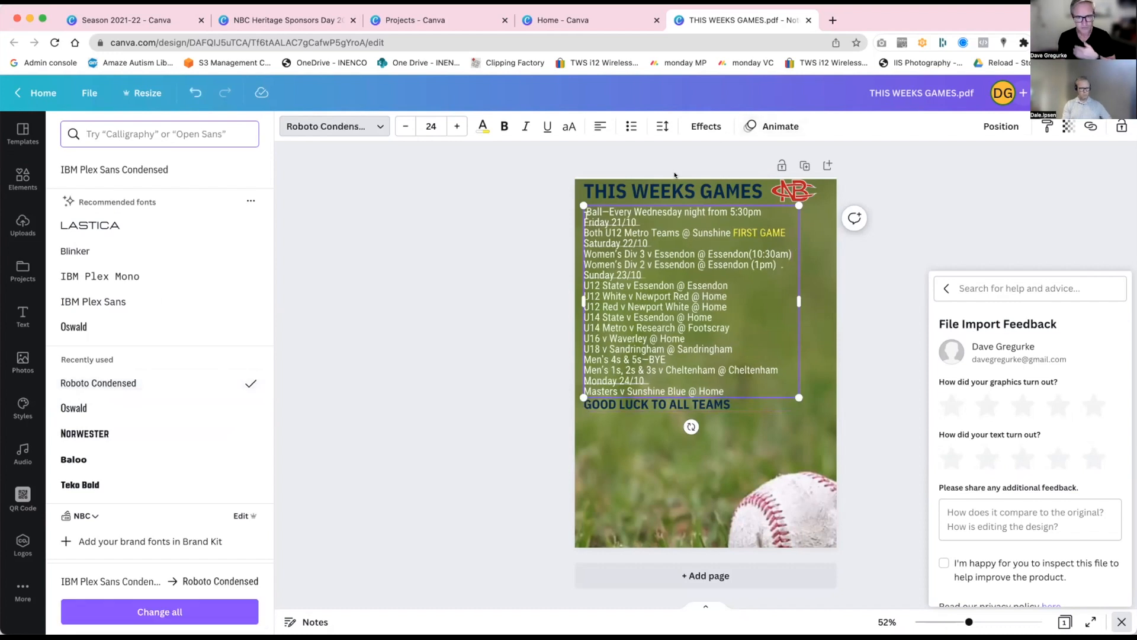
- Try Norwester and Oswald on the THIS WEEKS GAMES heading and the GOOD LUCK TO ALL TEAMS line, then set both to Teko Bold
left_click(658, 191)
left_click(684, 407, "shift")
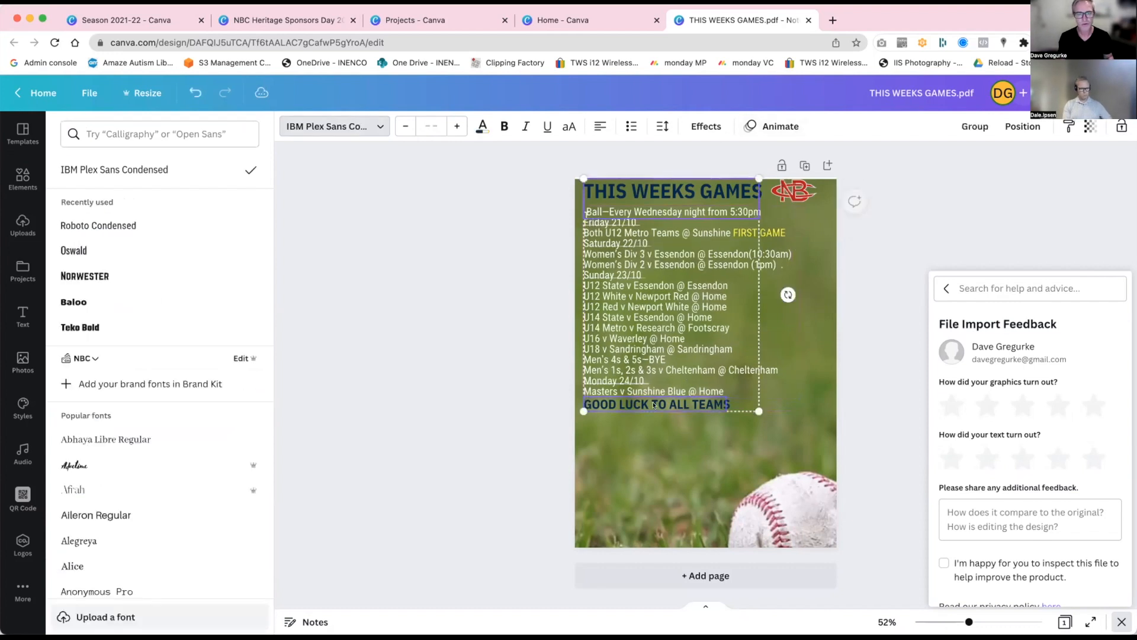
left_click(82, 280)
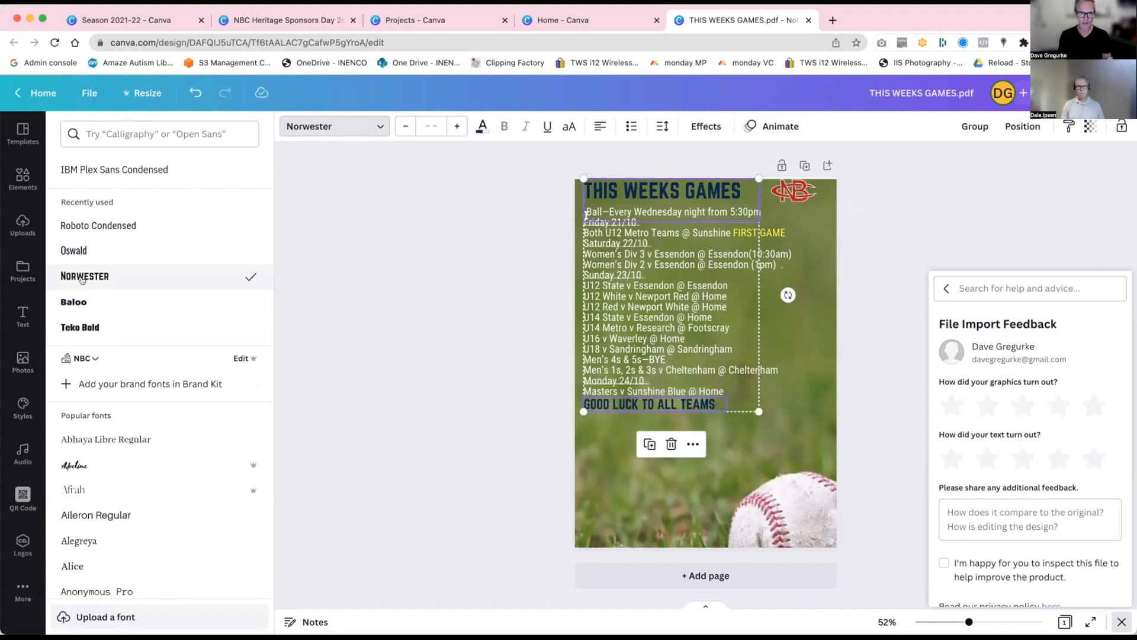
left_click(73, 249)
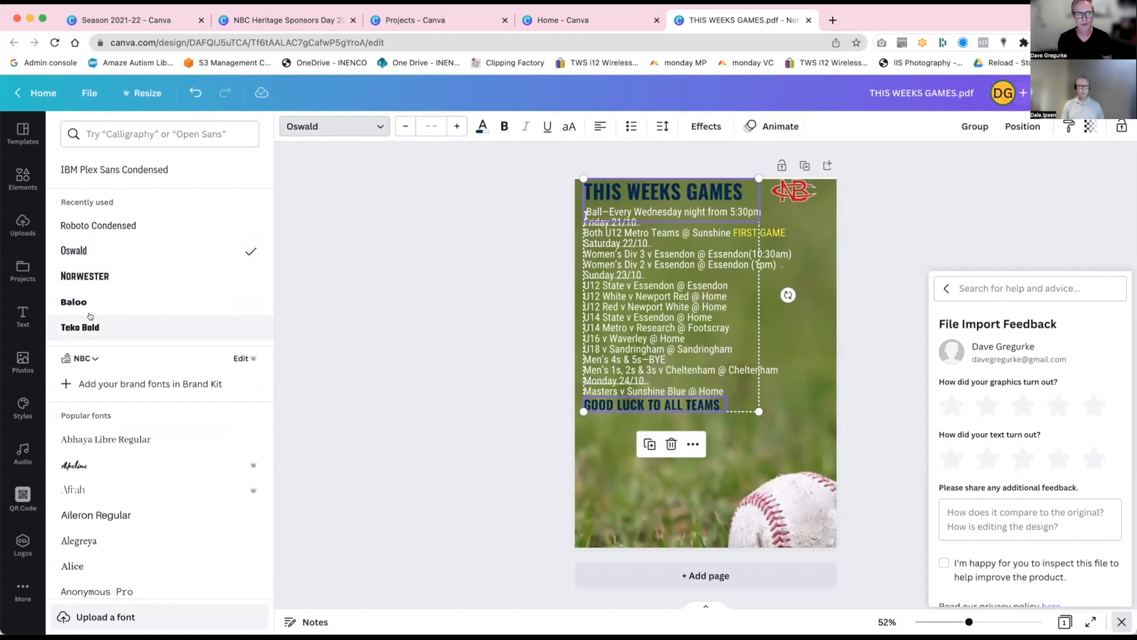
left_click(80, 327)
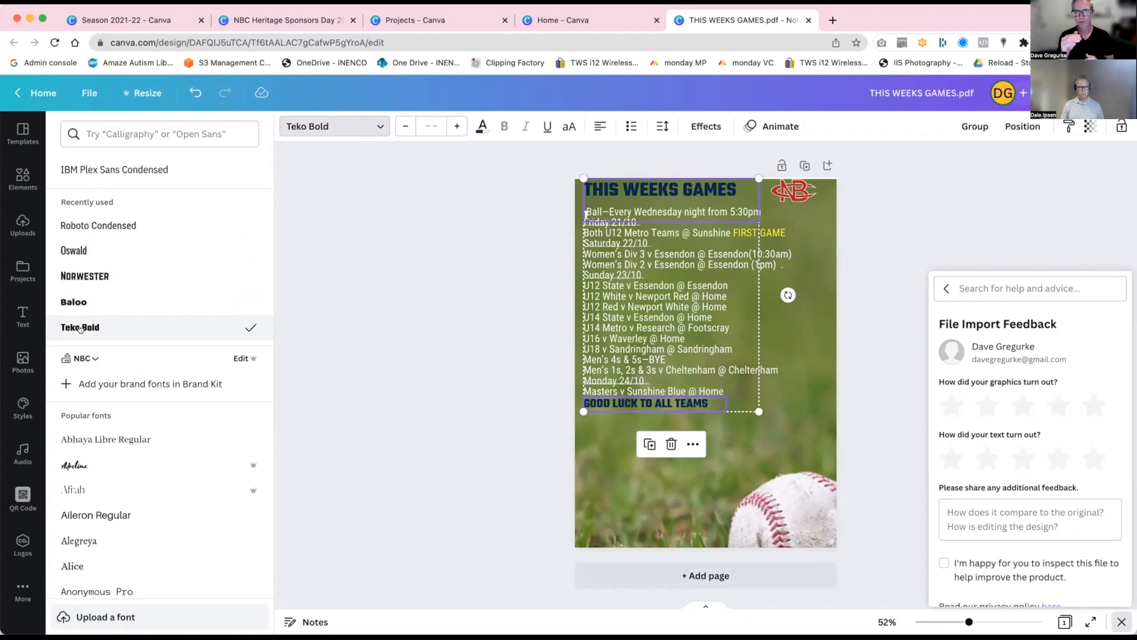
left_click(687, 276)
double_click(688, 278)
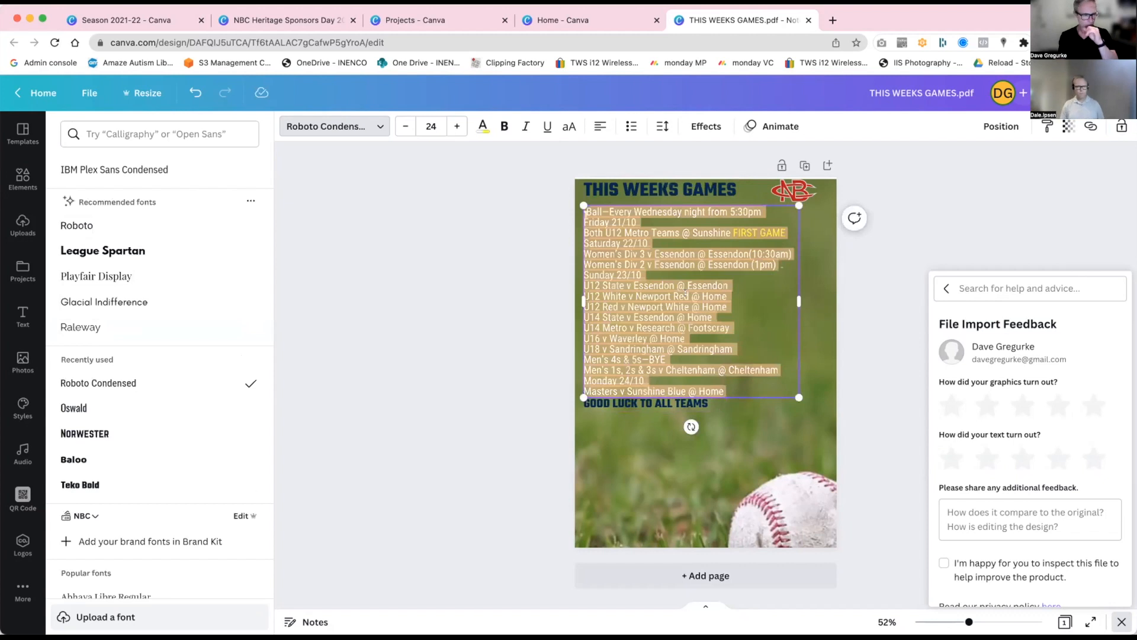
left_click(643, 403)
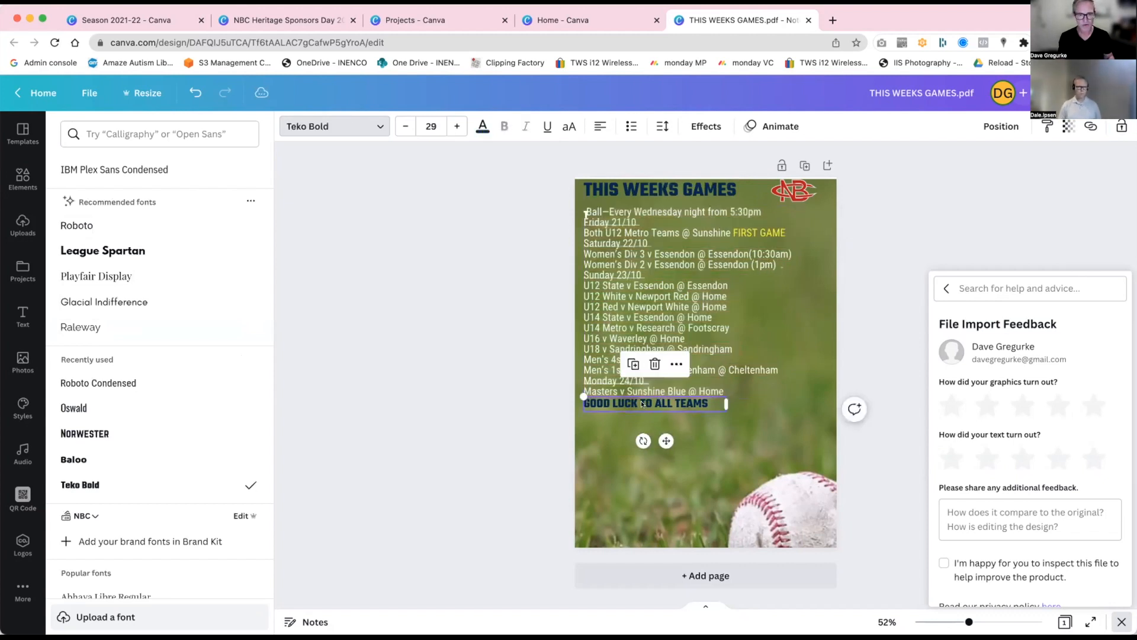
left_click(641, 326, "shift")
left_click(642, 187, "shift")
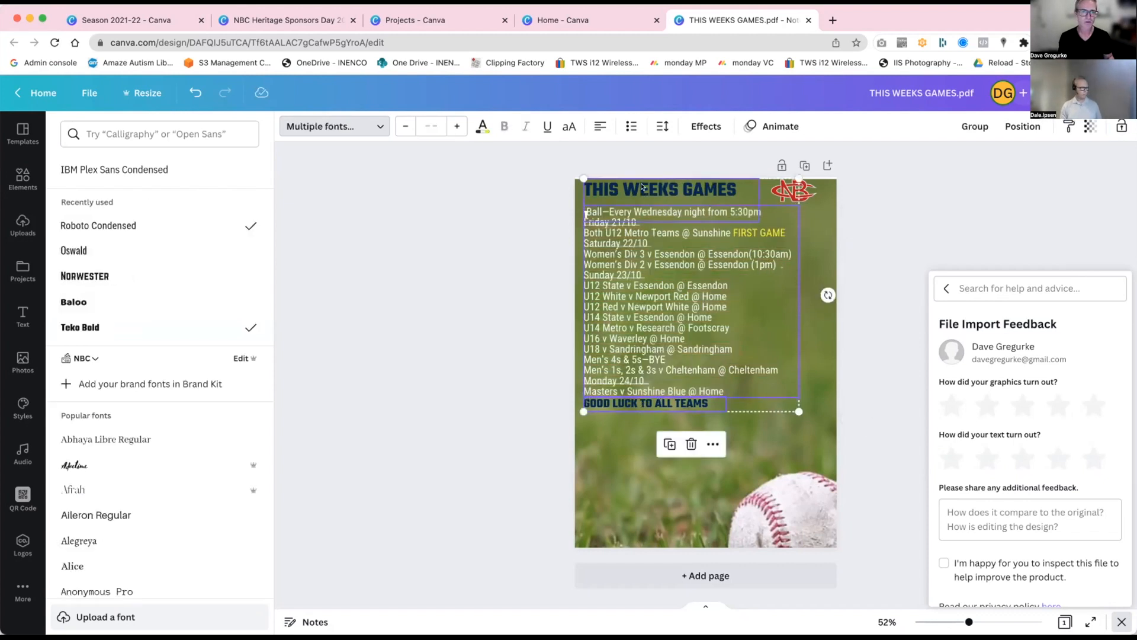
left_click(617, 186, "shift")
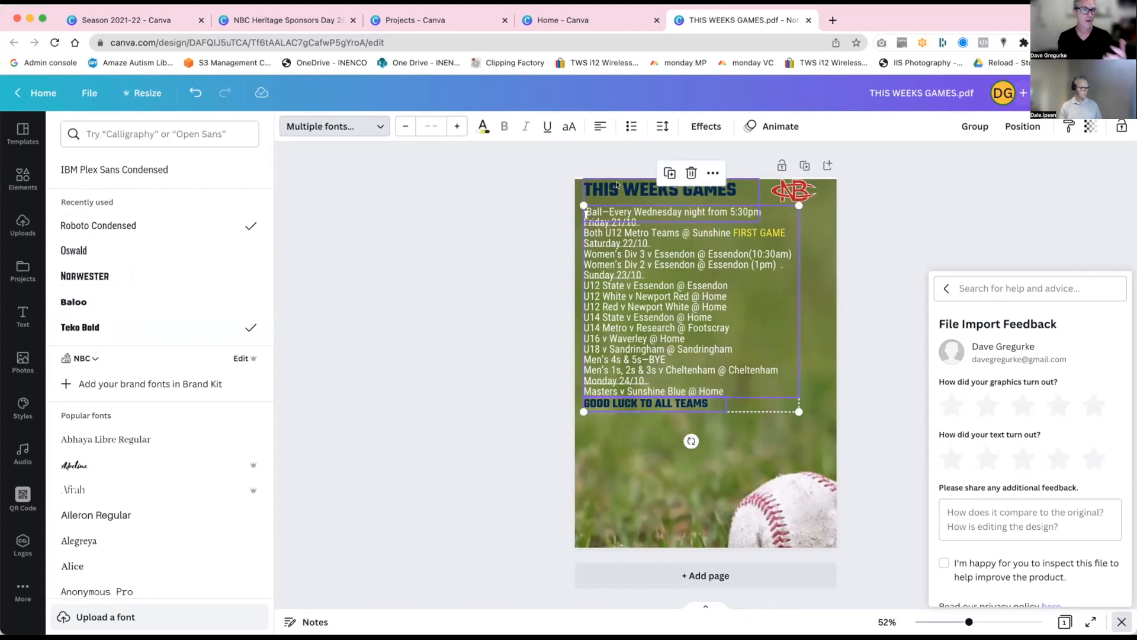
- Add the test line "sfg;v sdglnwekrudspbgsurj" two lines below the heading text inside the THIS WEEKS GAMES text box
left_click(616, 185)
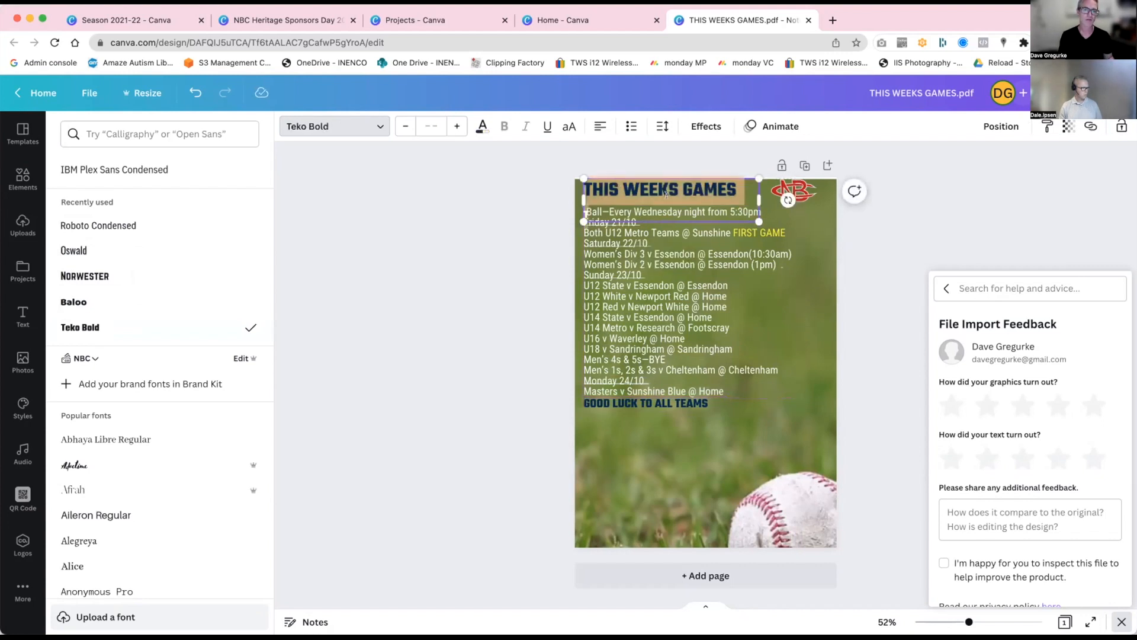
key("Right")
key("Return")
key("Return")
type("sfg;v sdglnwekrudspbgsurj")
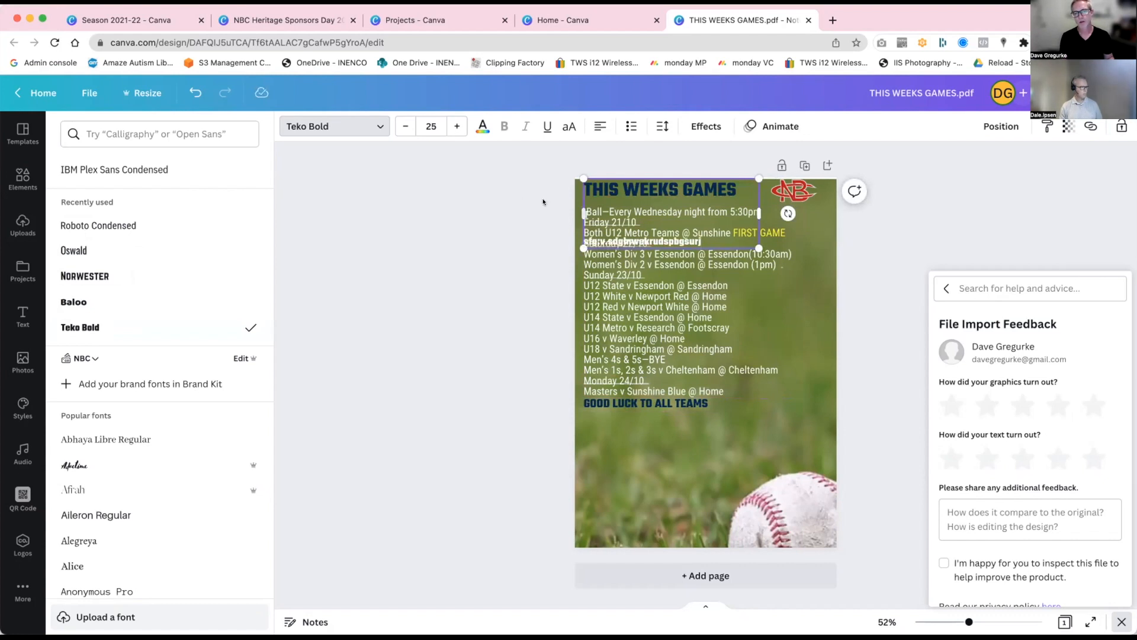
- Colour the test line in the heading text box with the red from the NBC colour palette
left_click(595, 193)
double_click(596, 193)
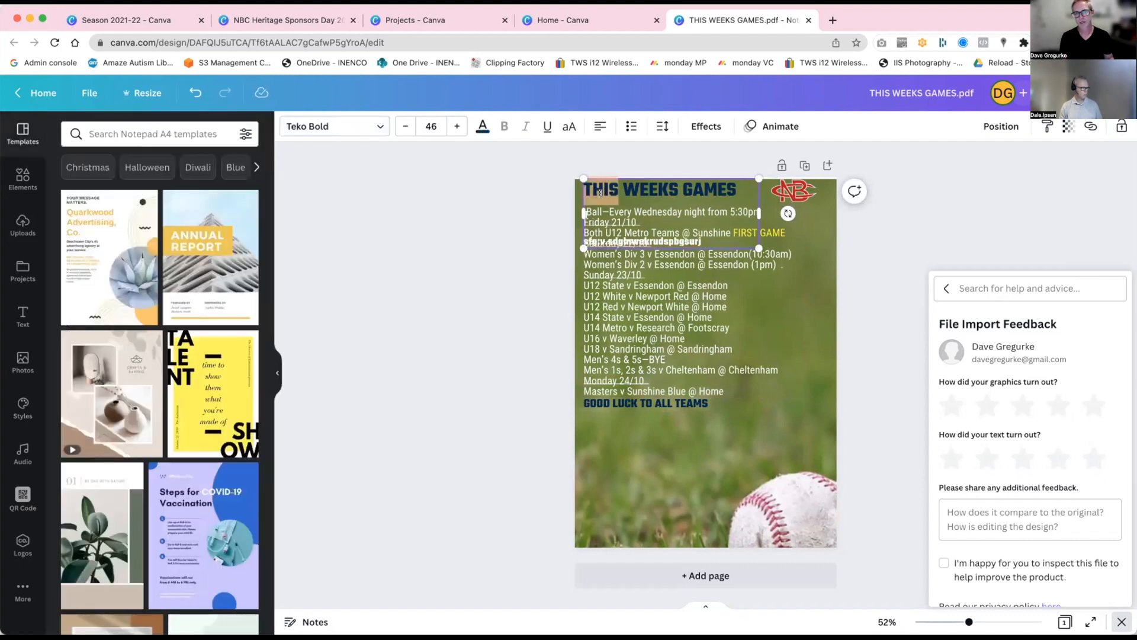
double_click(623, 236)
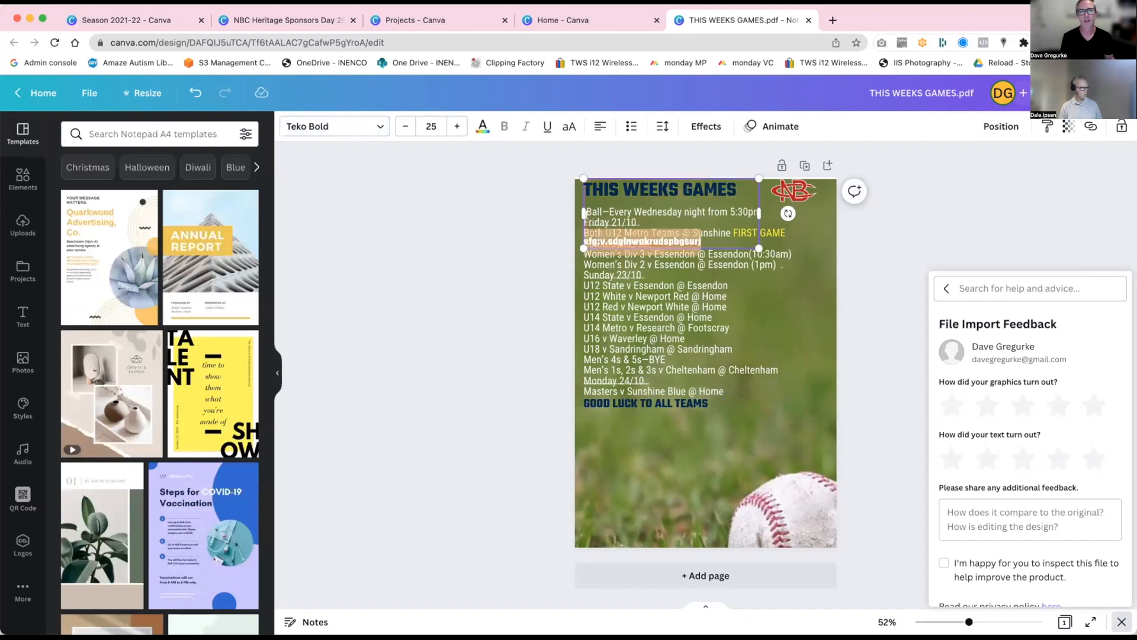
left_click(483, 126)
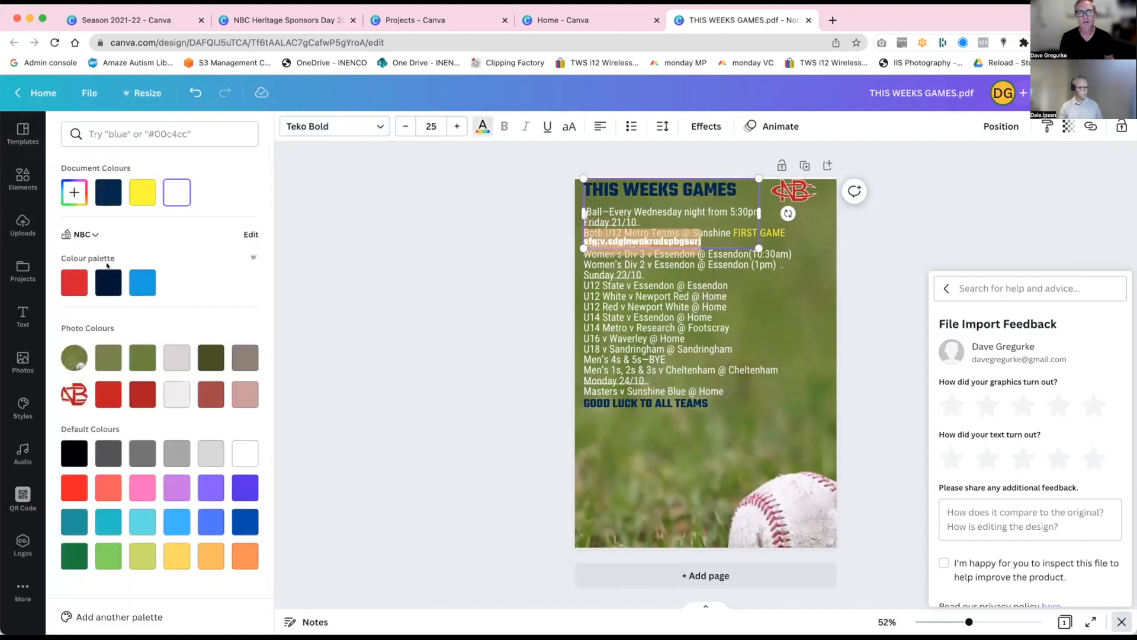
left_click(72, 279)
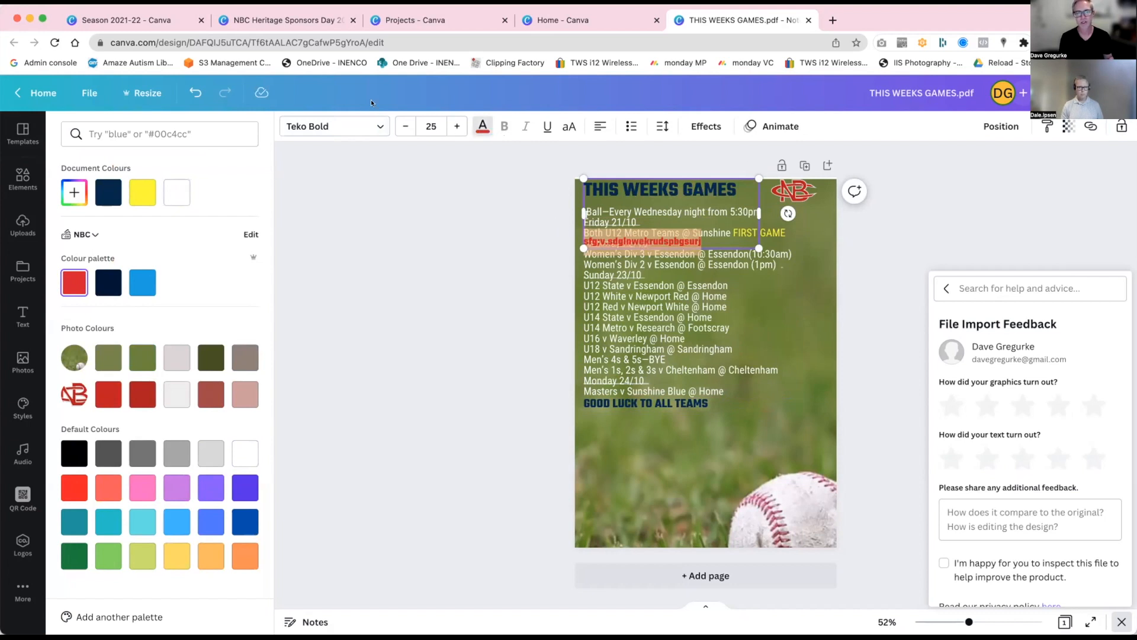
- Try the Antonio Light font on the test line in the heading text box and undo it
left_click(356, 126)
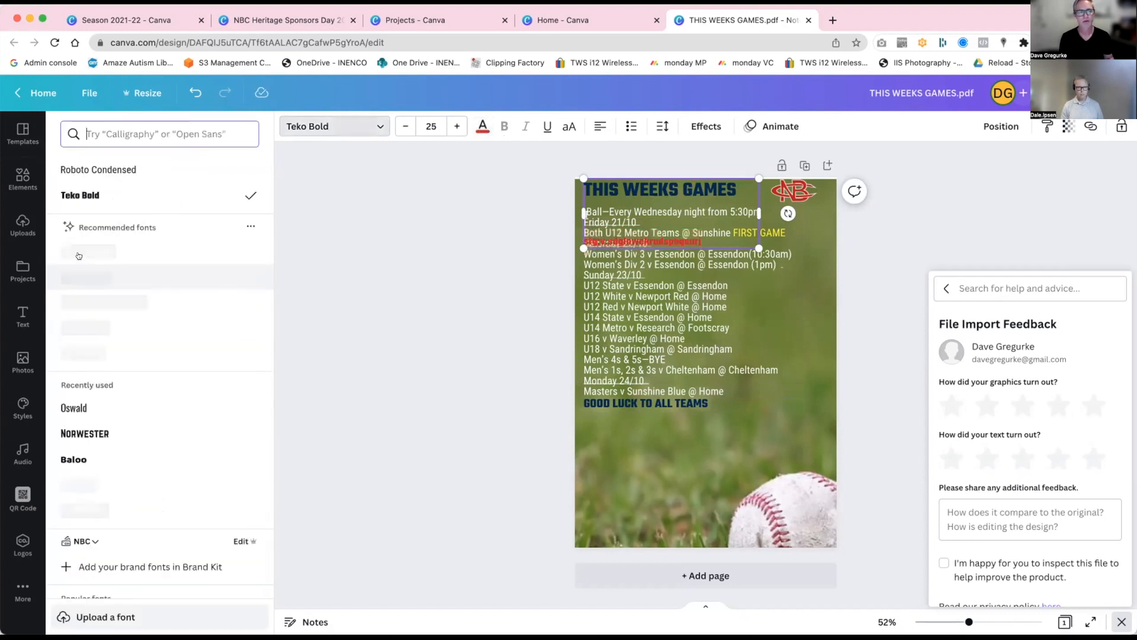
left_click(71, 354)
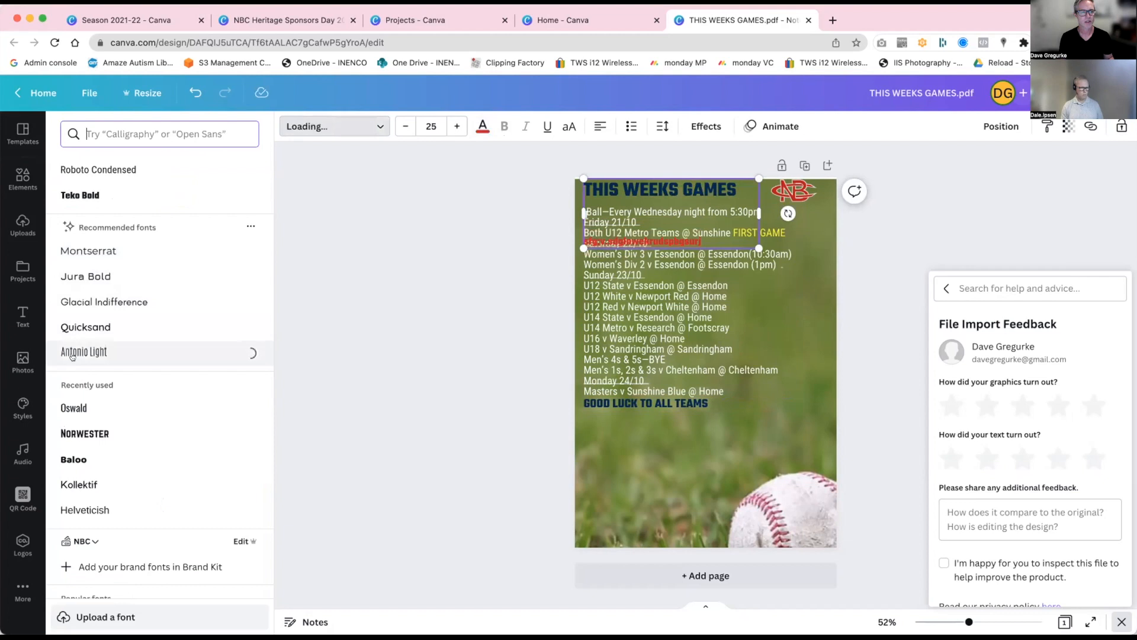
left_click(541, 218)
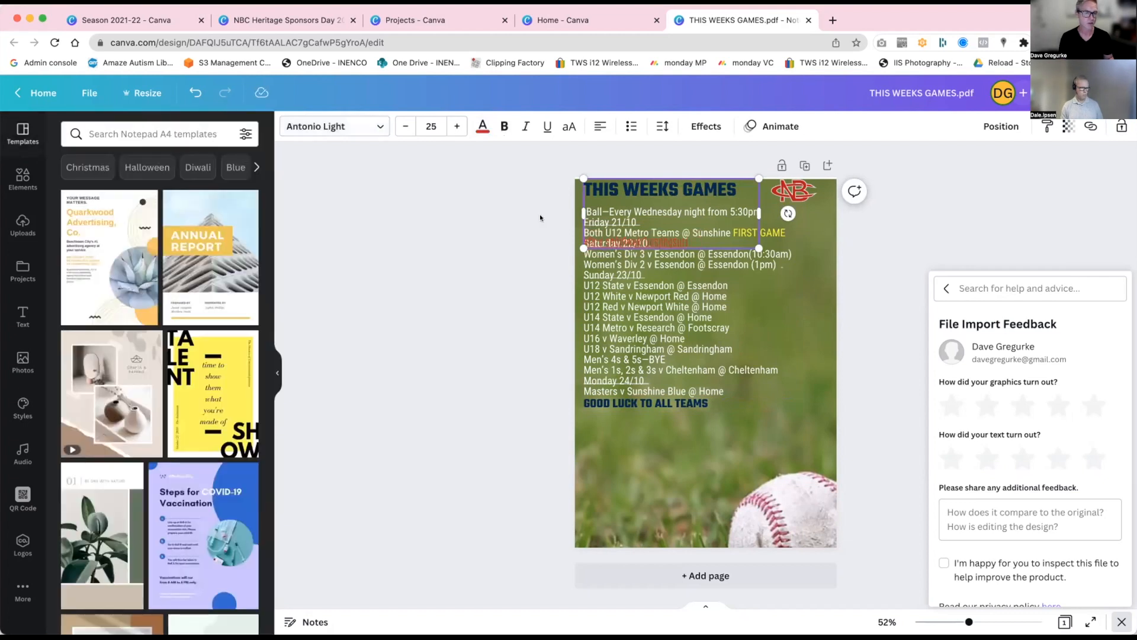
key("super+z")
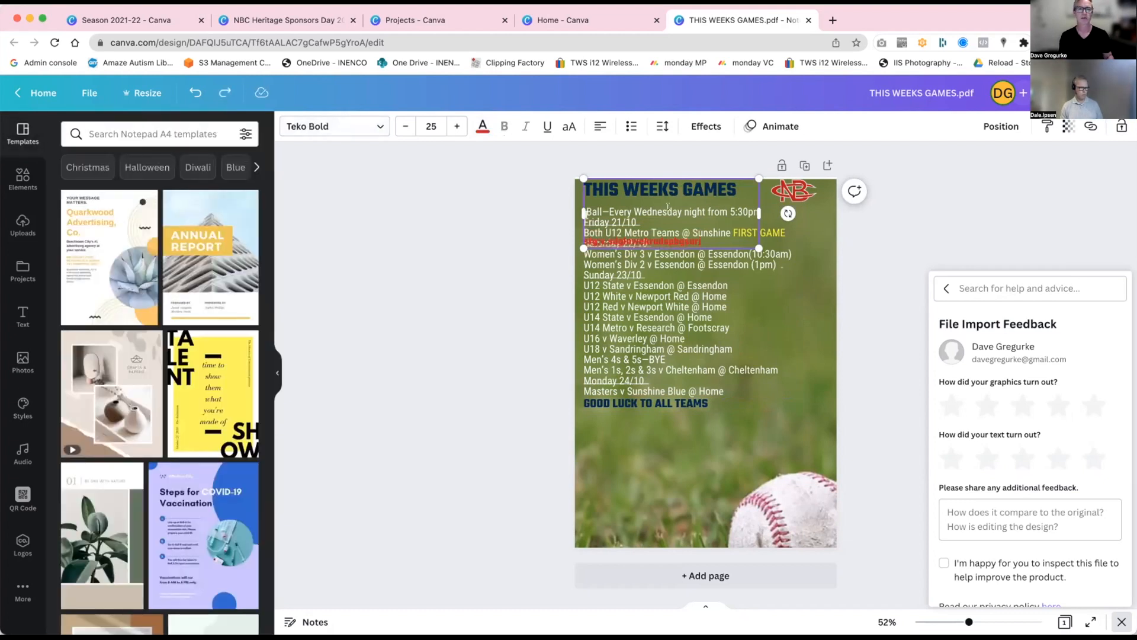
- Try to clear the test line from the THIS WEEKS GAMES text box, then undo back to the heading's previous formatting
left_click(490, 213)
left_click(621, 193)
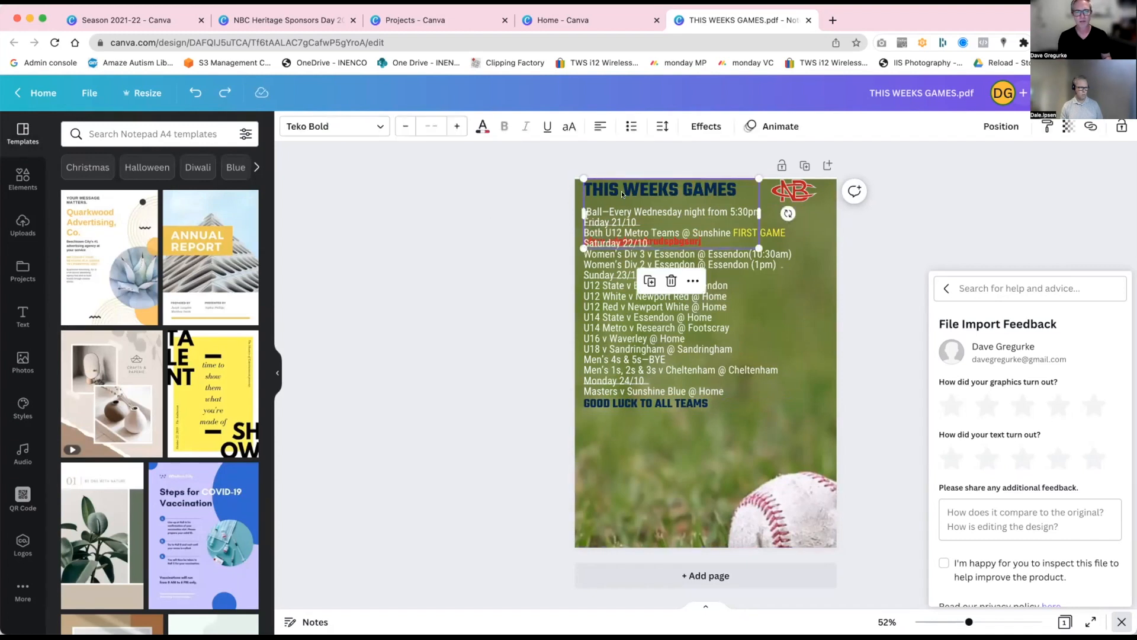
double_click(622, 193)
key("BackSpace")
key("super+a")
key("BackSpace")
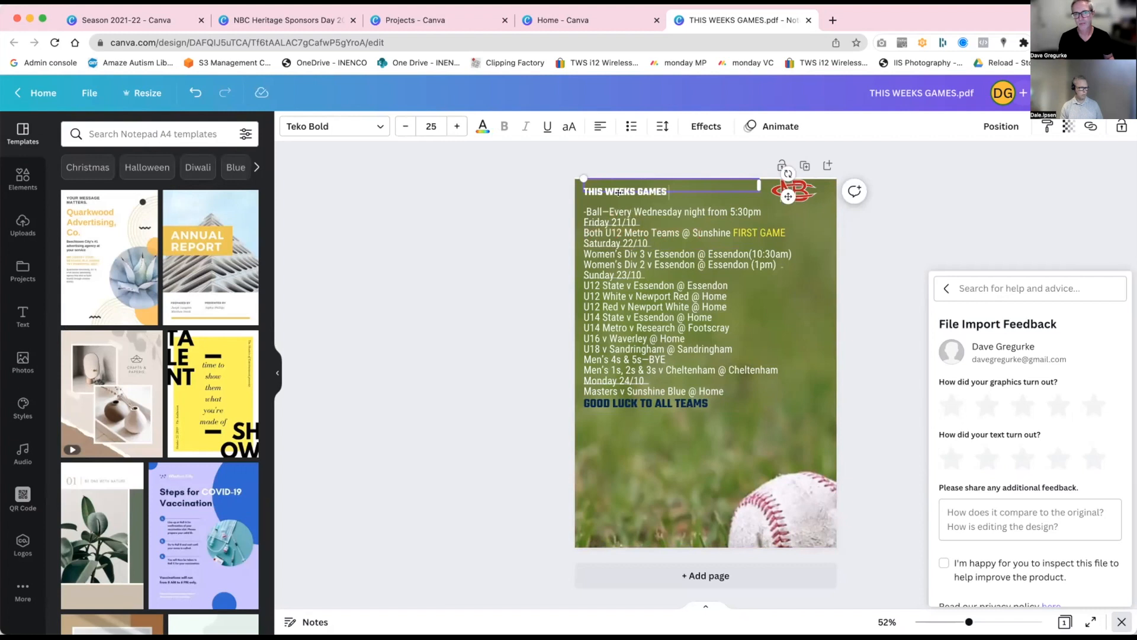
left_click(432, 191)
key("super+z")
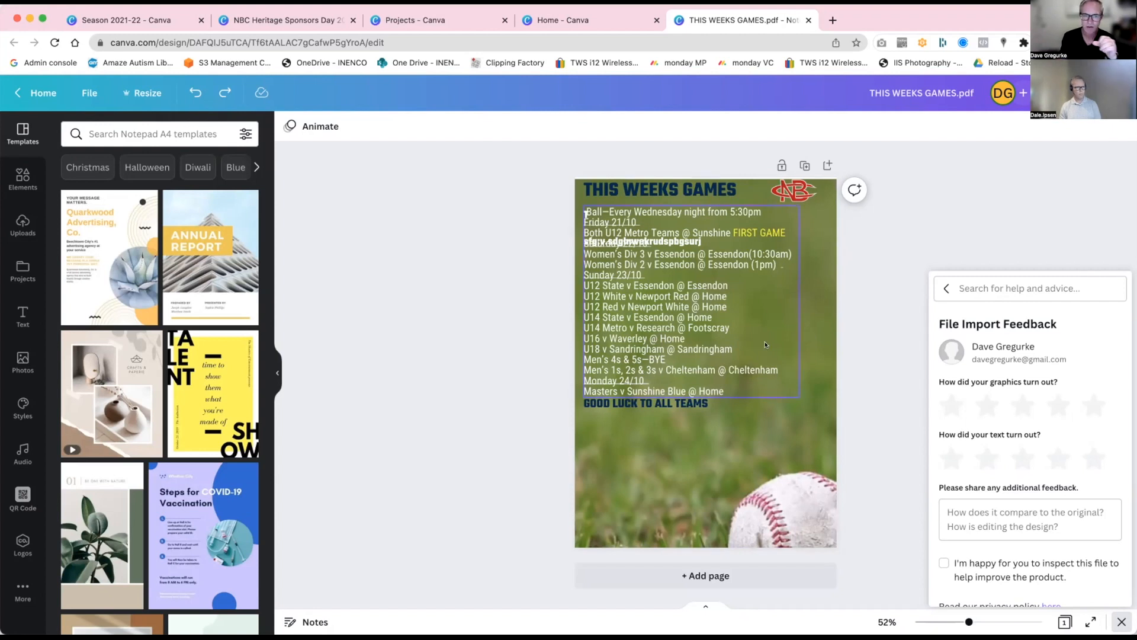
- Delete the test line from the THIS WEEKS GAMES text box, keeping only the heading
double_click(683, 317)
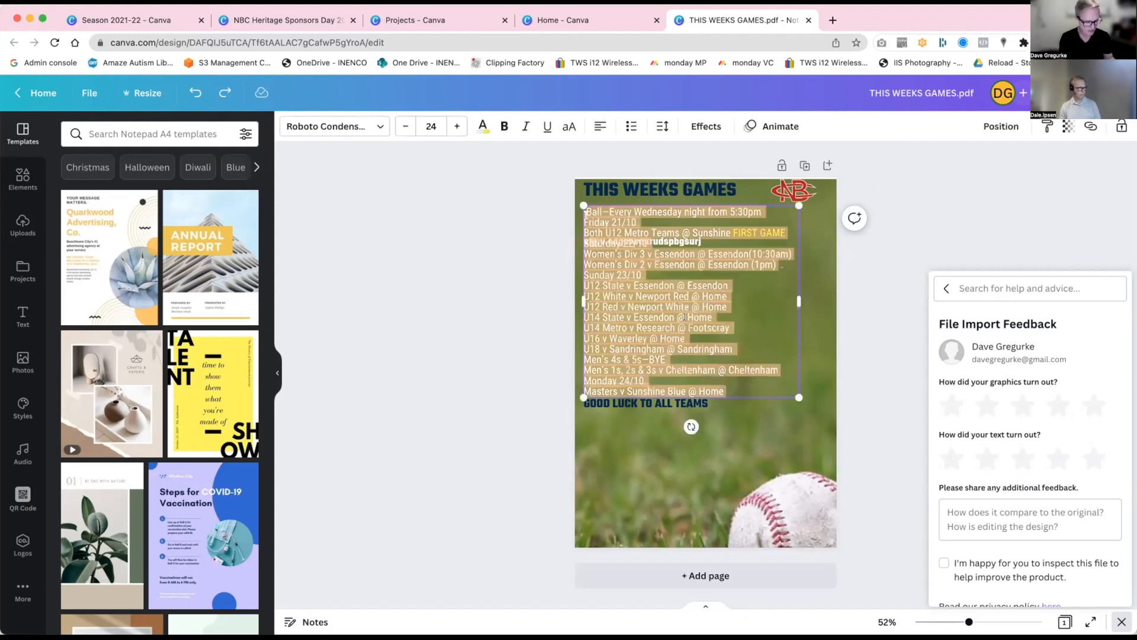
left_click(585, 212)
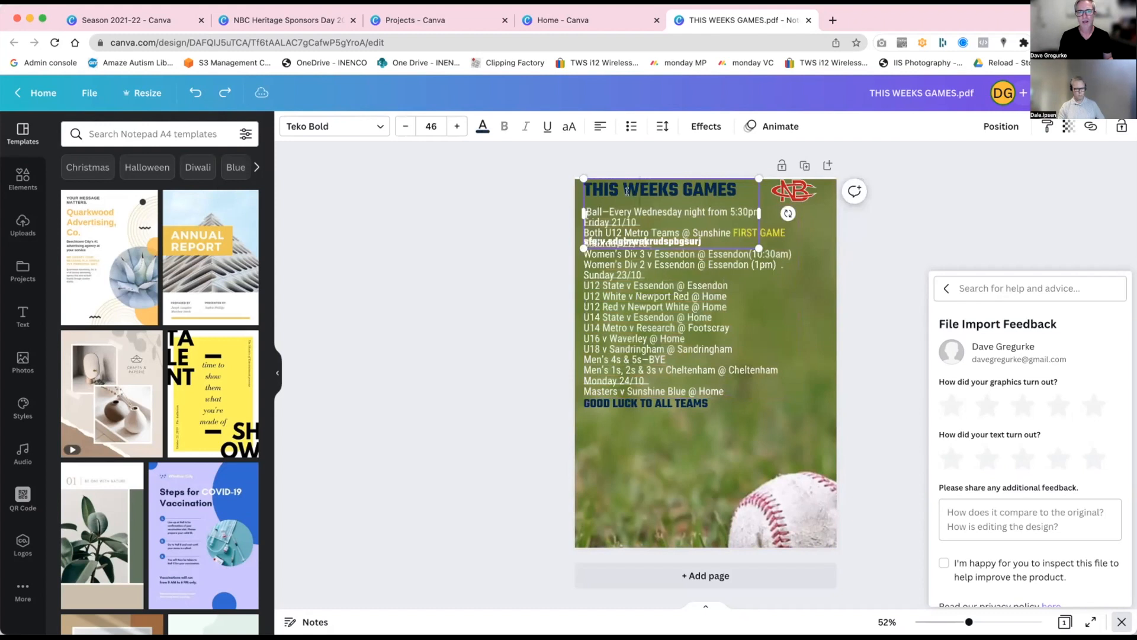
key("BackSpace")
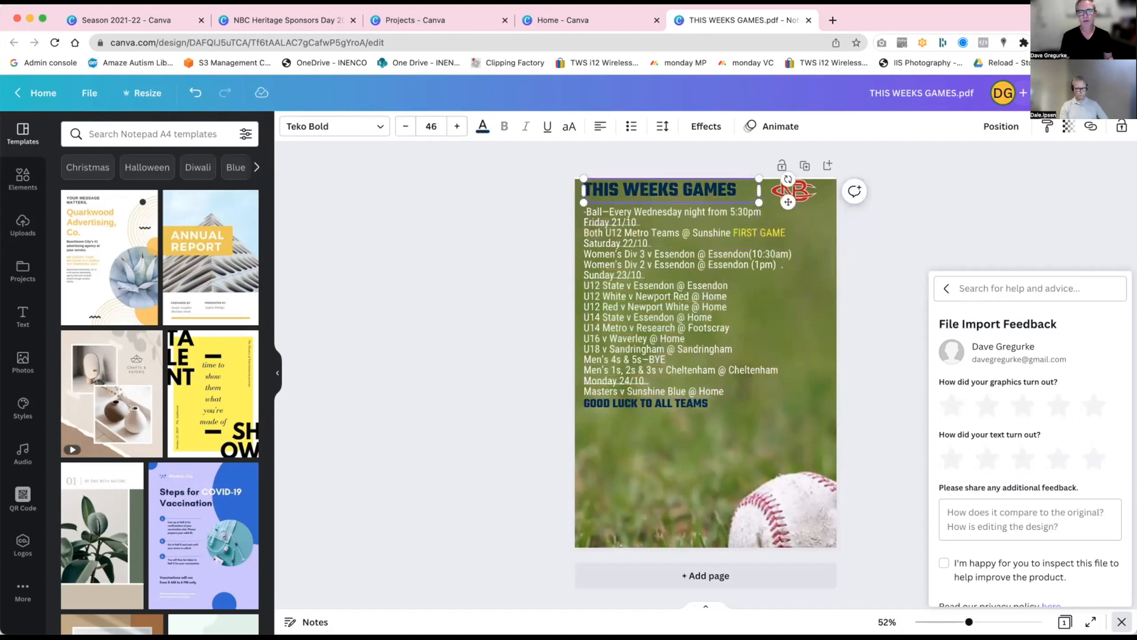
- Move the GOOD LUCK TO ALL TEAMS line straight down to just above the baseball, leaving room below the fixtures list
double_click(653, 252)
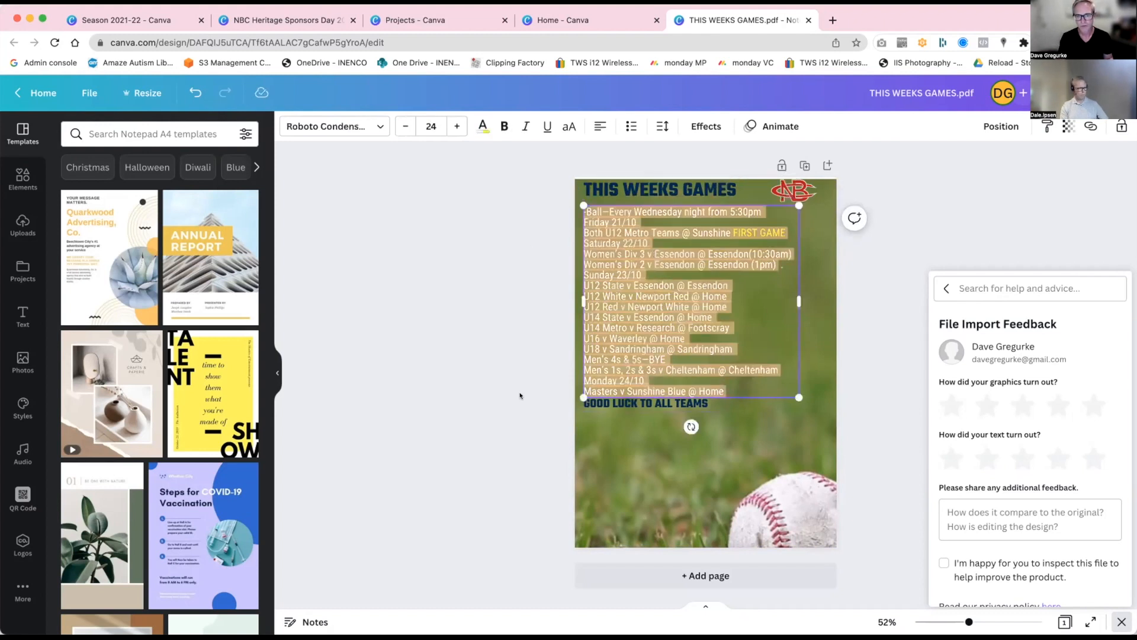
left_click(522, 394)
left_click(594, 405)
left_click_drag(595, 406, 594, 471)
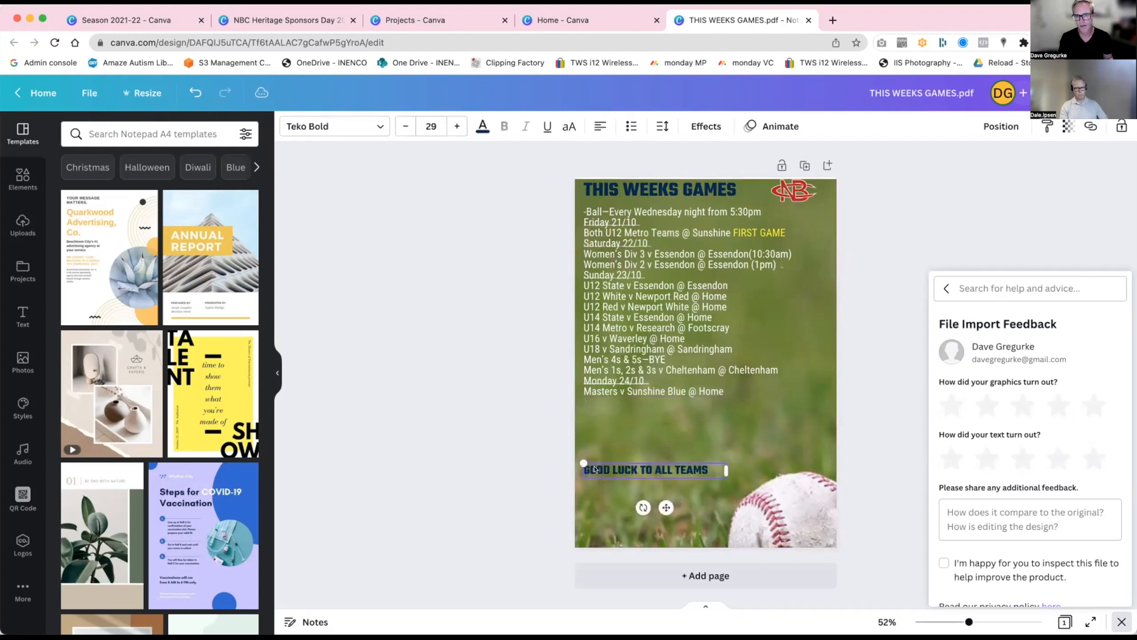
key("Escape")
- Increase the line spacing of the entire fixtures list to 1.29
triple_click(659, 356)
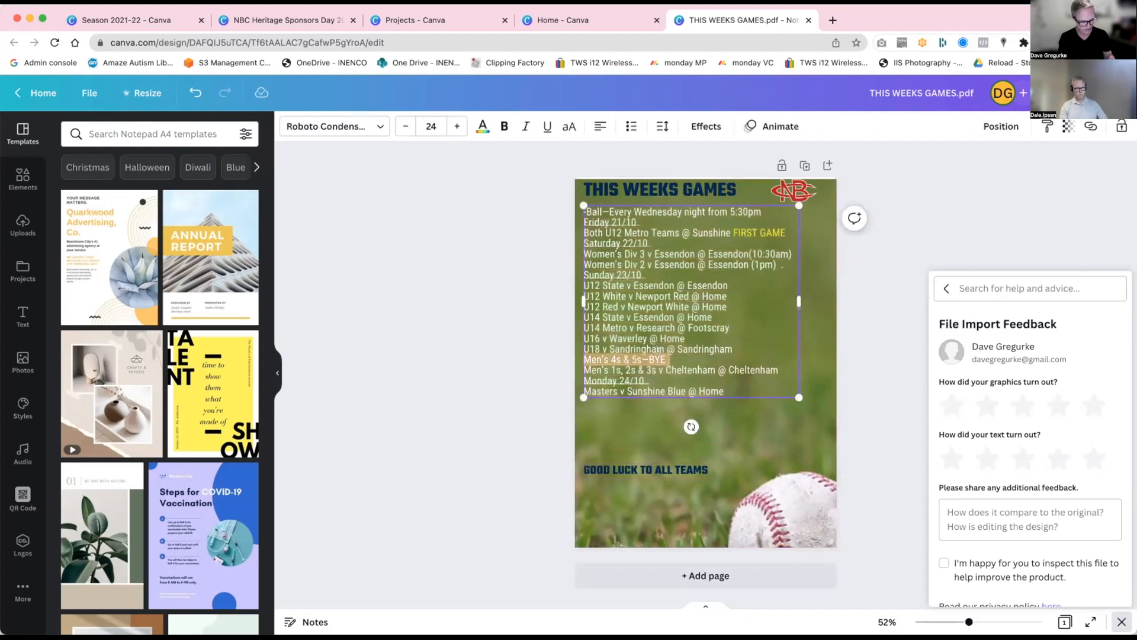
key("super+a")
left_click(662, 126)
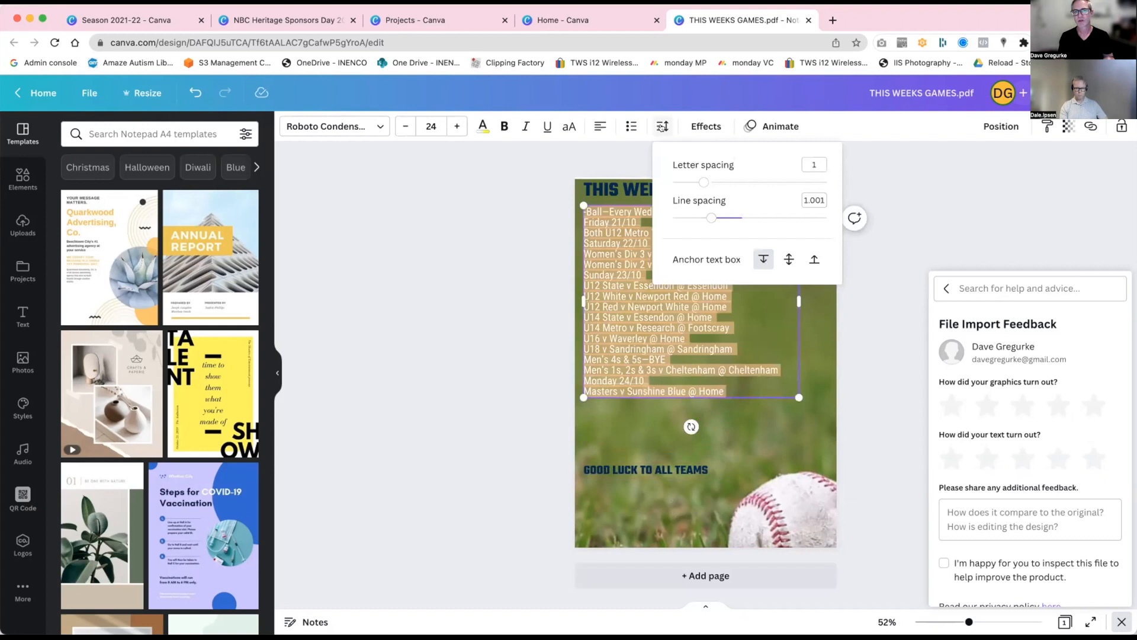
left_click_drag(711, 217, 732, 216)
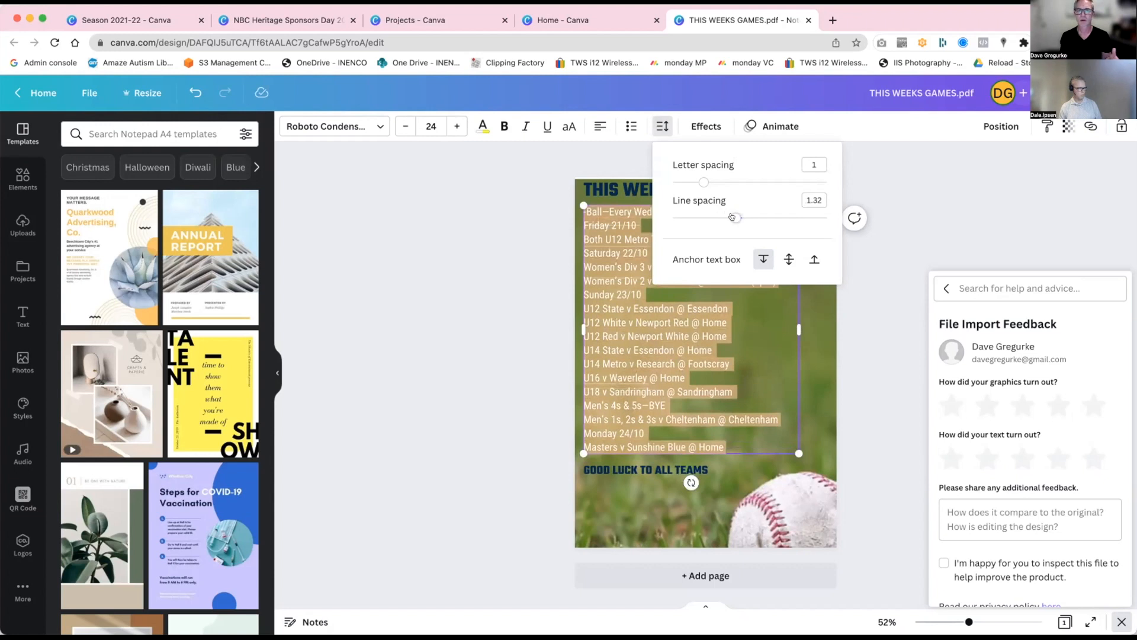
left_click_drag(733, 217, 730, 217)
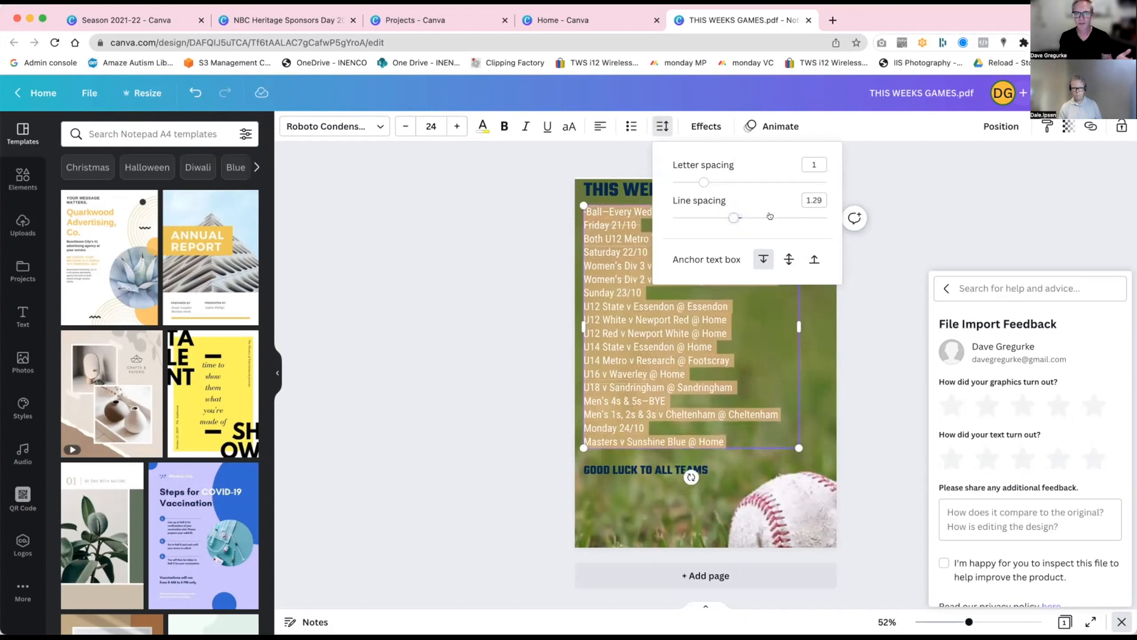
- Set the fixtures list's line spacing to 1.2 and insert a blank line after U14 State v Essendon @ Home
left_click(810, 201)
type("1.2")
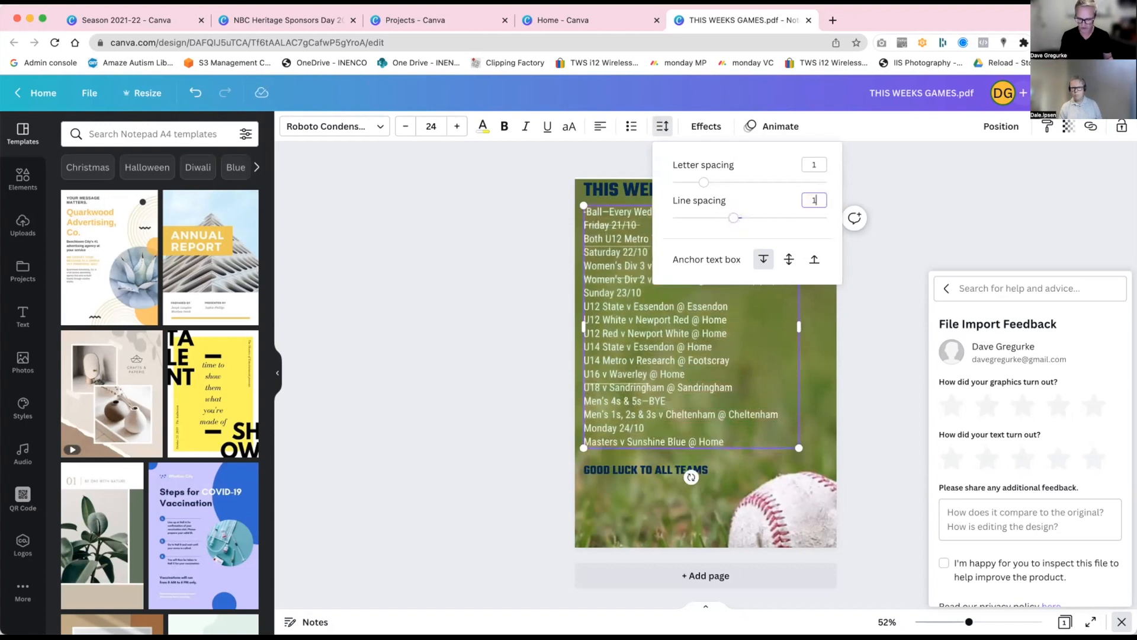
key("Return")
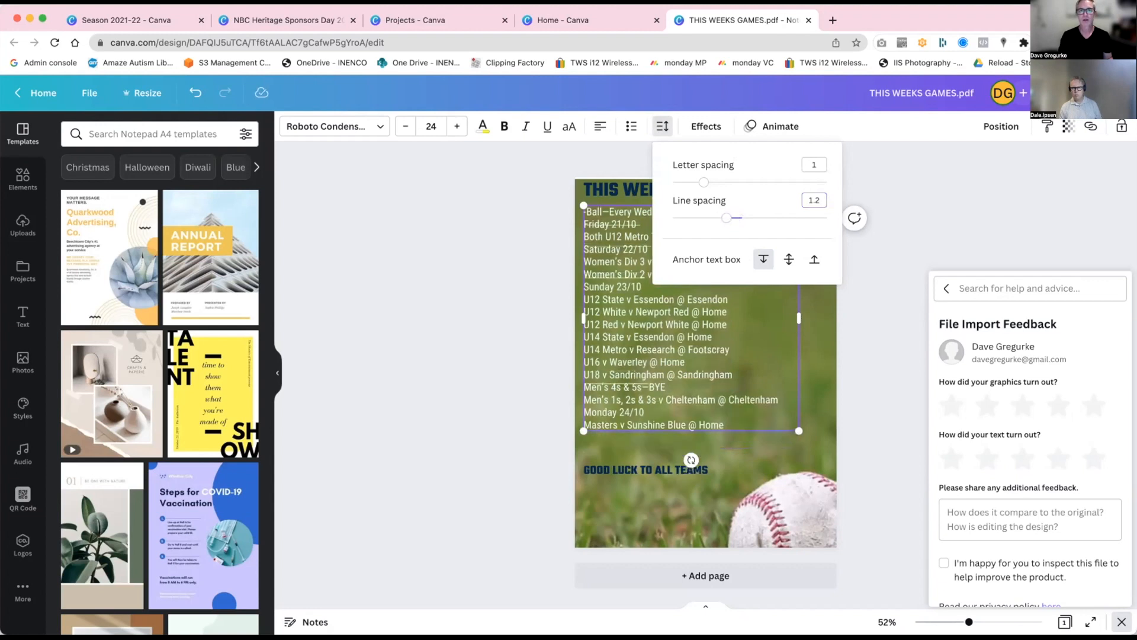
left_click(705, 350)
key("Return")
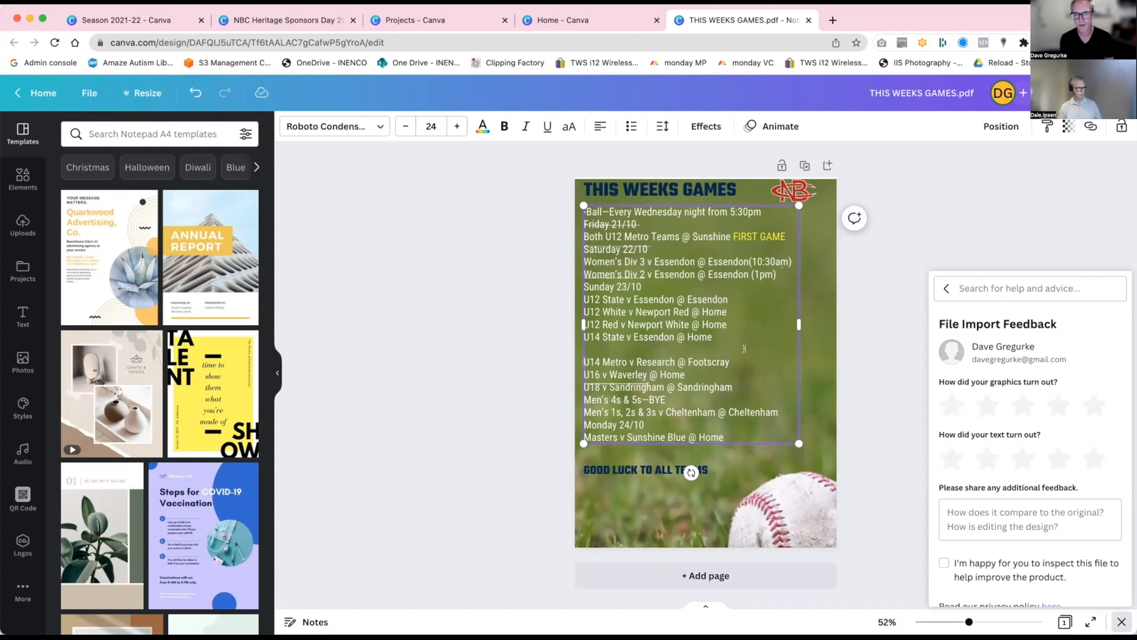
double_click(674, 312)
left_click(673, 313)
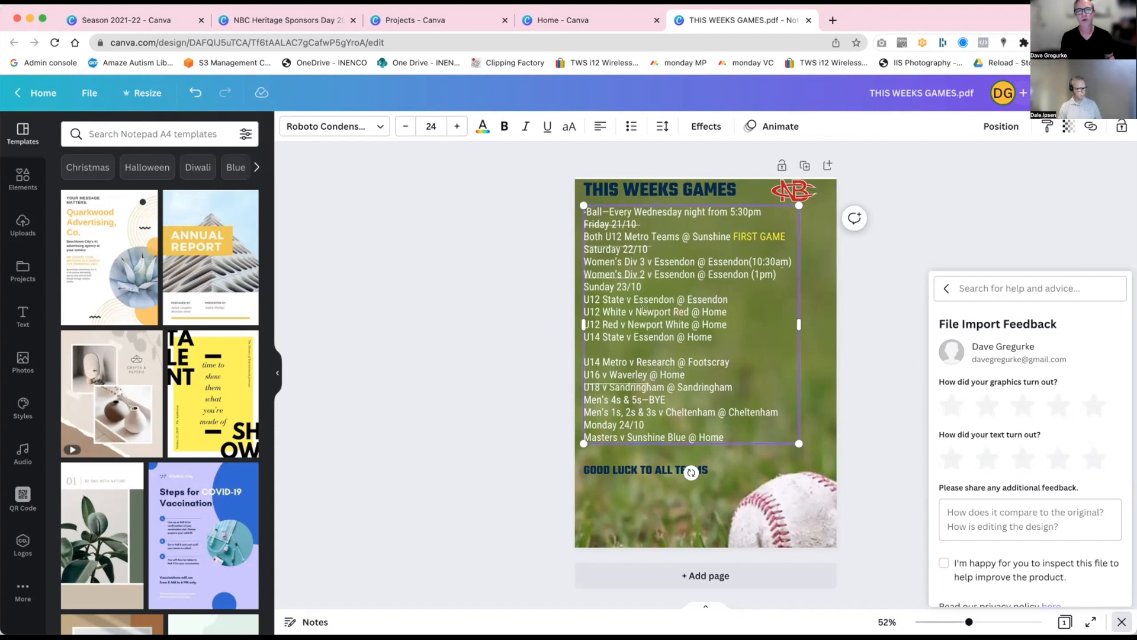
key("super+a")
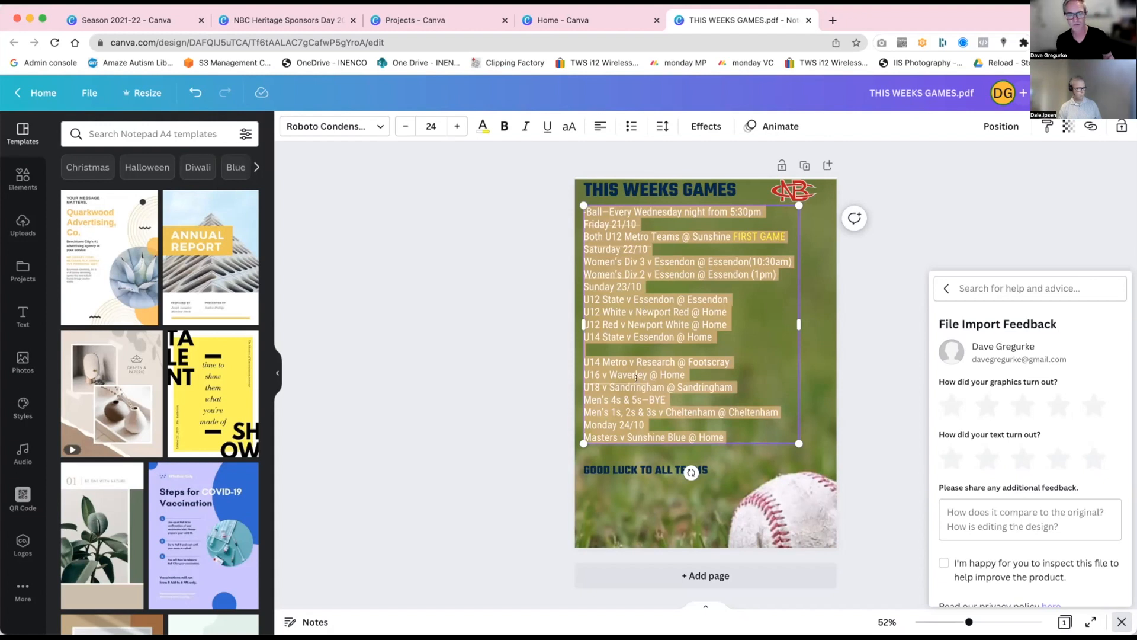
left_click(634, 376)
triple_click(626, 369)
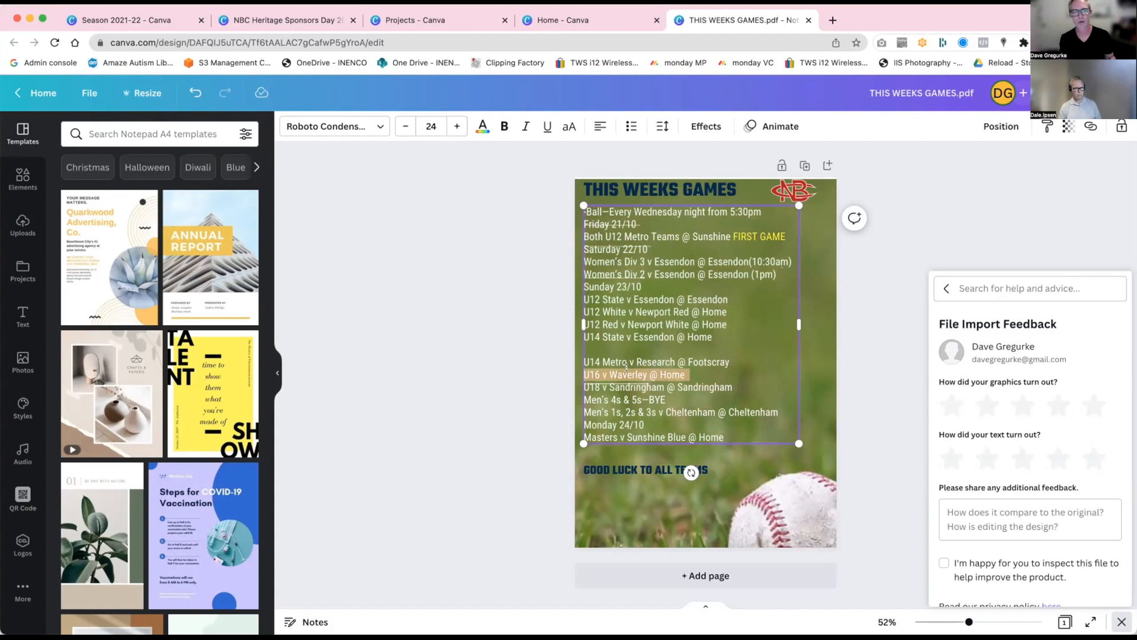
left_click(506, 397)
left_click(644, 358)
left_click(643, 358)
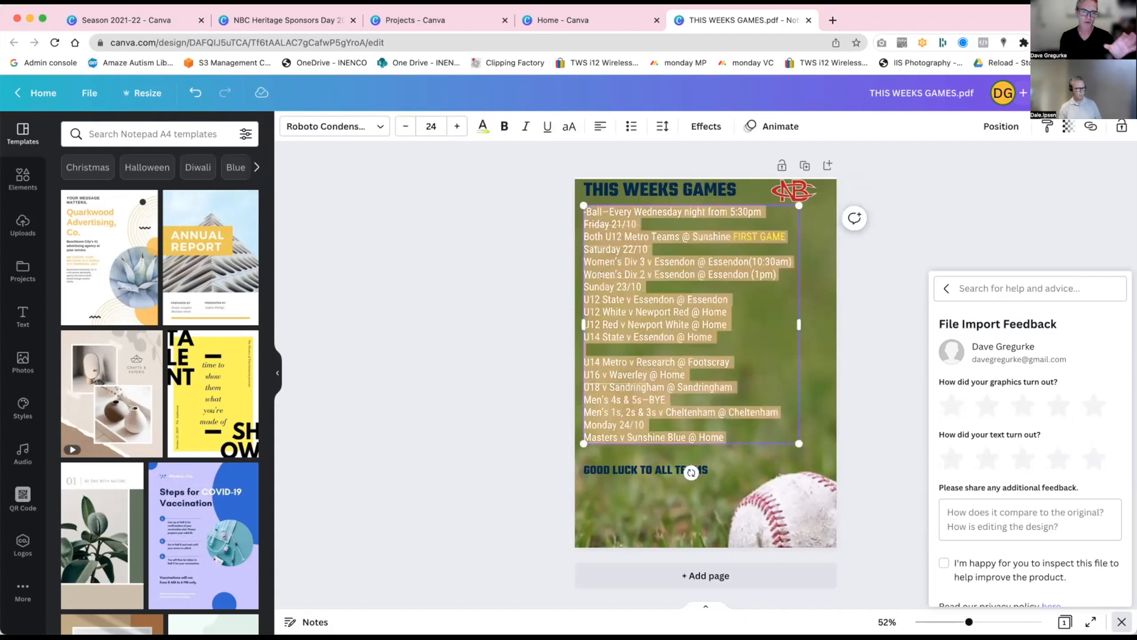
left_click(550, 207)
left_click(657, 284)
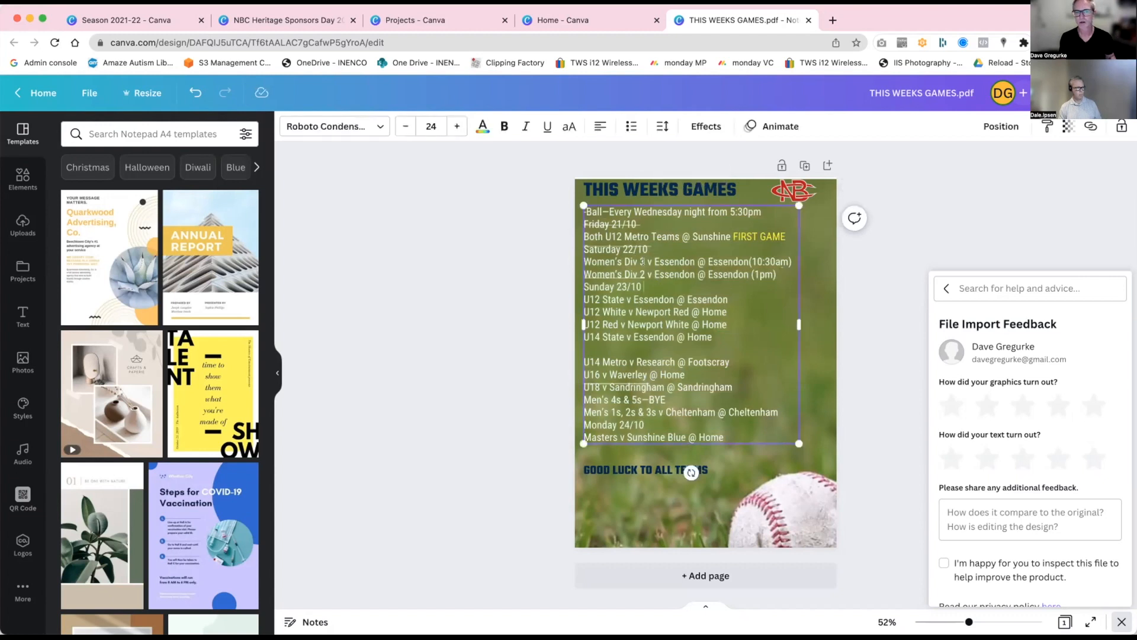
- Move the fixtures list text box to the right, clear of the separate underline strokes, and select those strokes
left_click(546, 236)
left_click_drag(652, 260, 723, 261)
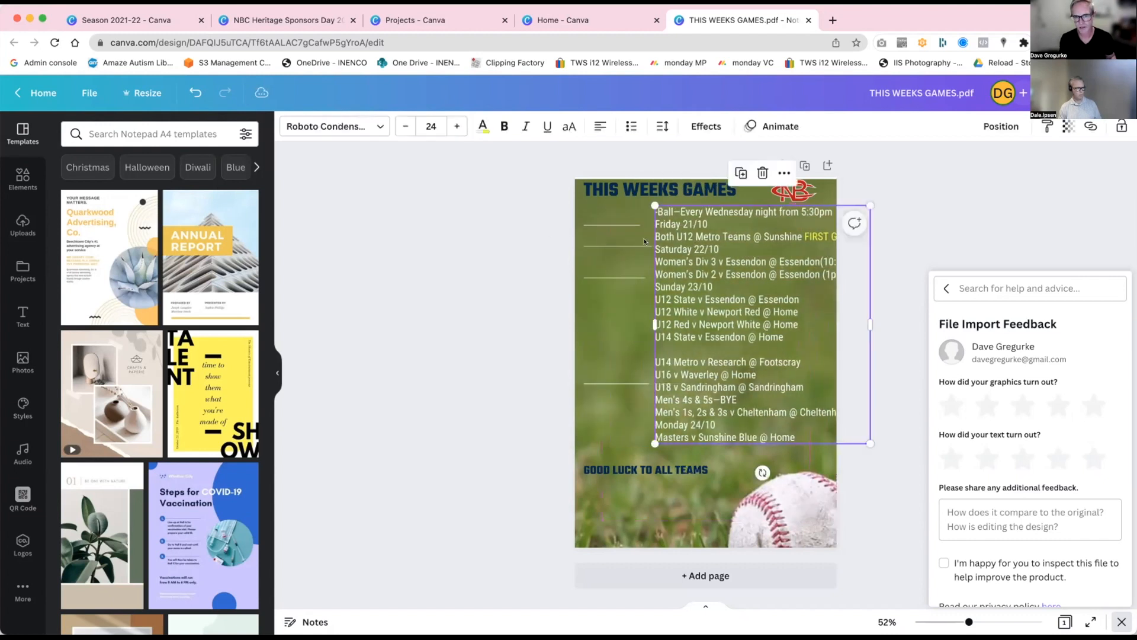
left_click_drag(543, 232, 574, 400)
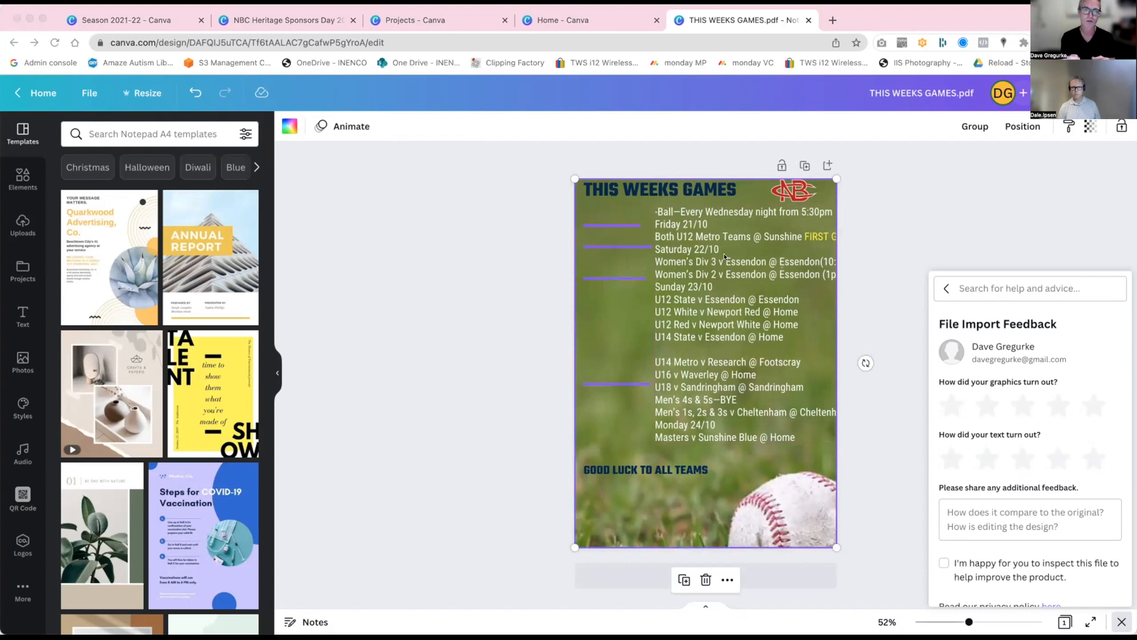
- Underline the Saturday 22/10 date line in the fixtures list with text formatting
left_click(678, 245)
double_click(677, 244)
left_click(678, 244)
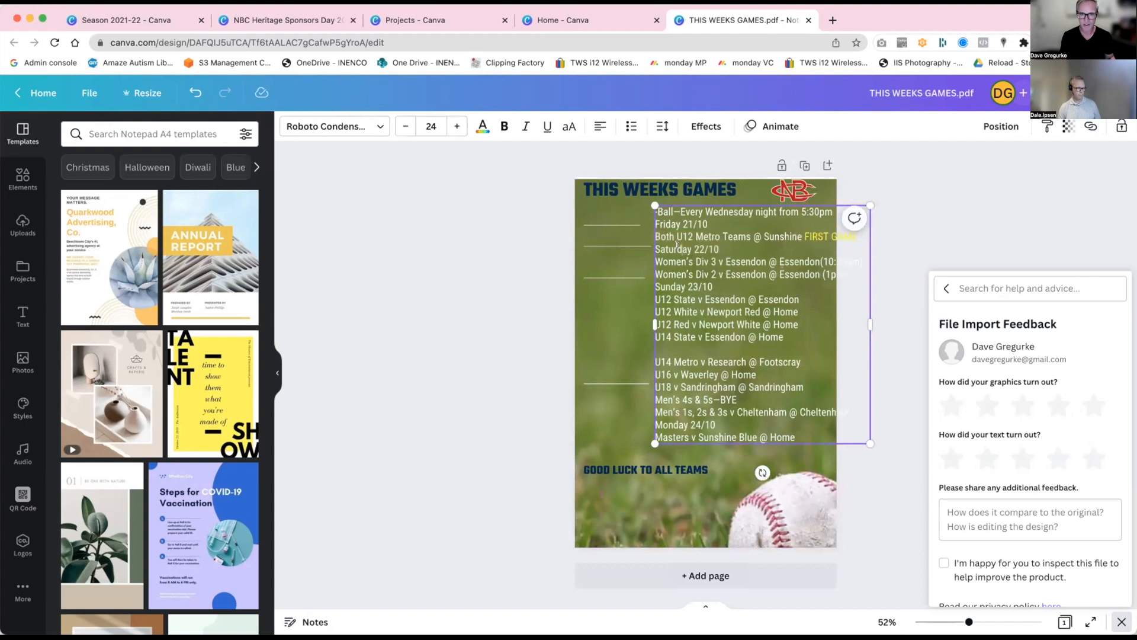
left_click_drag(656, 249, 719, 250)
key("super+u")
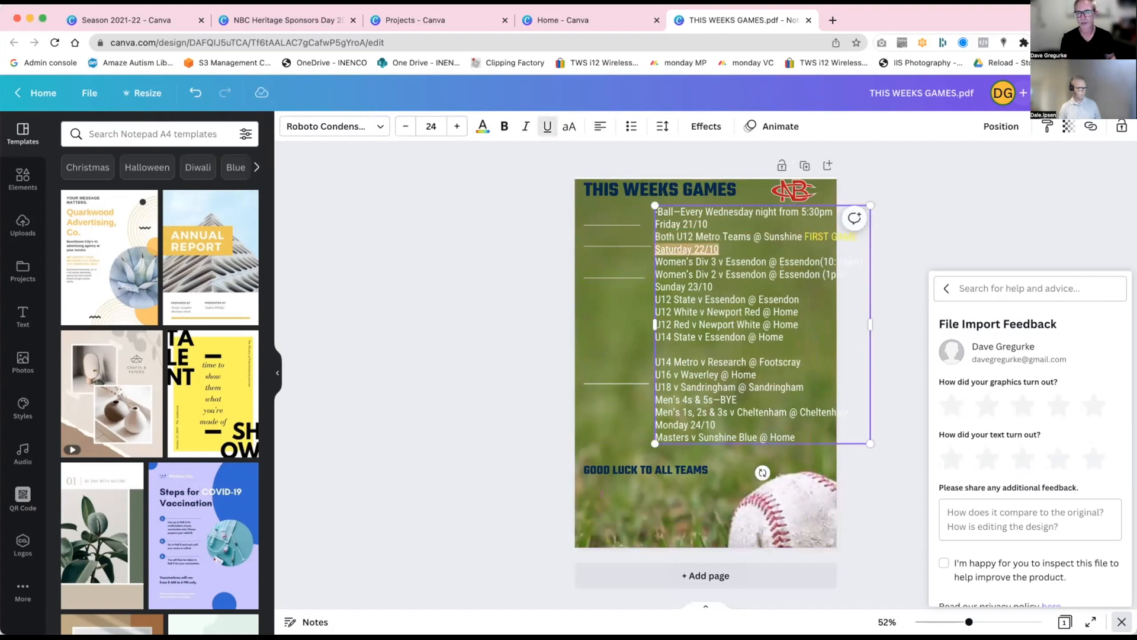
- Make the Friday 21/10 date line bold, trying italic and underline but leaving both off, and deselect the text box
left_click_drag(708, 224, 653, 224)
key("super+b")
key("super+i")
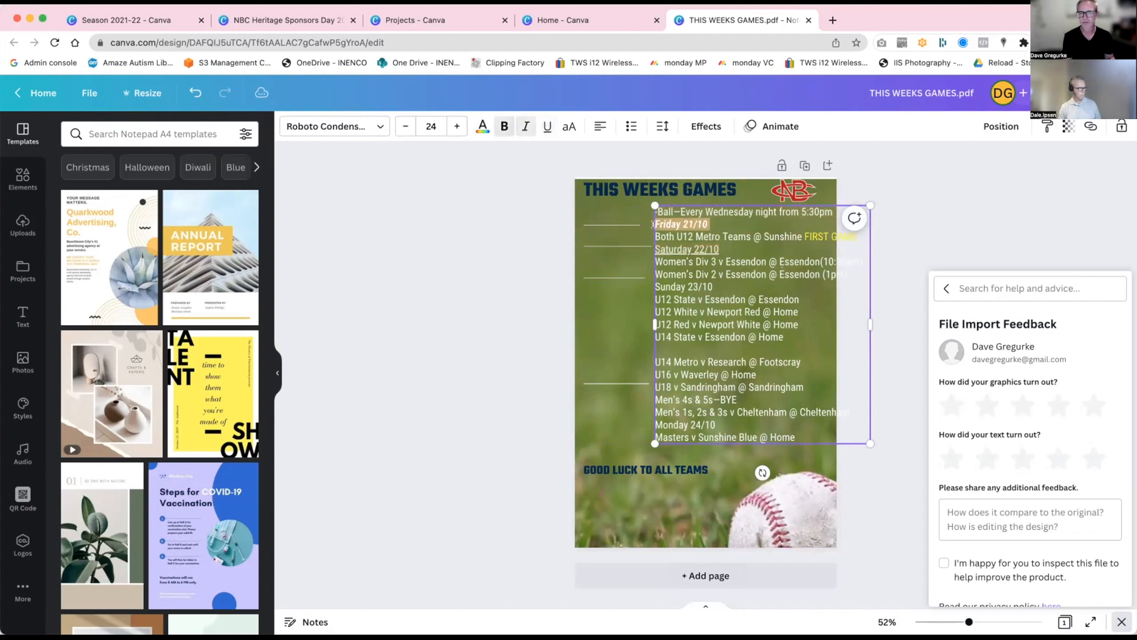
key("super+i")
key("super+u")
key("super+u")
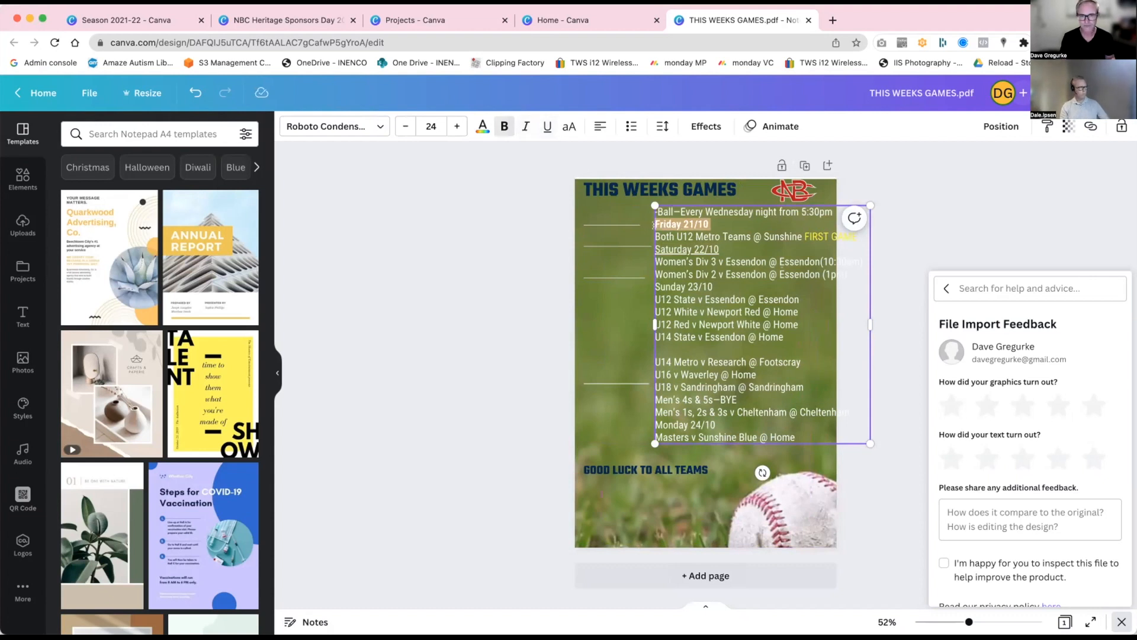
left_click(532, 216)
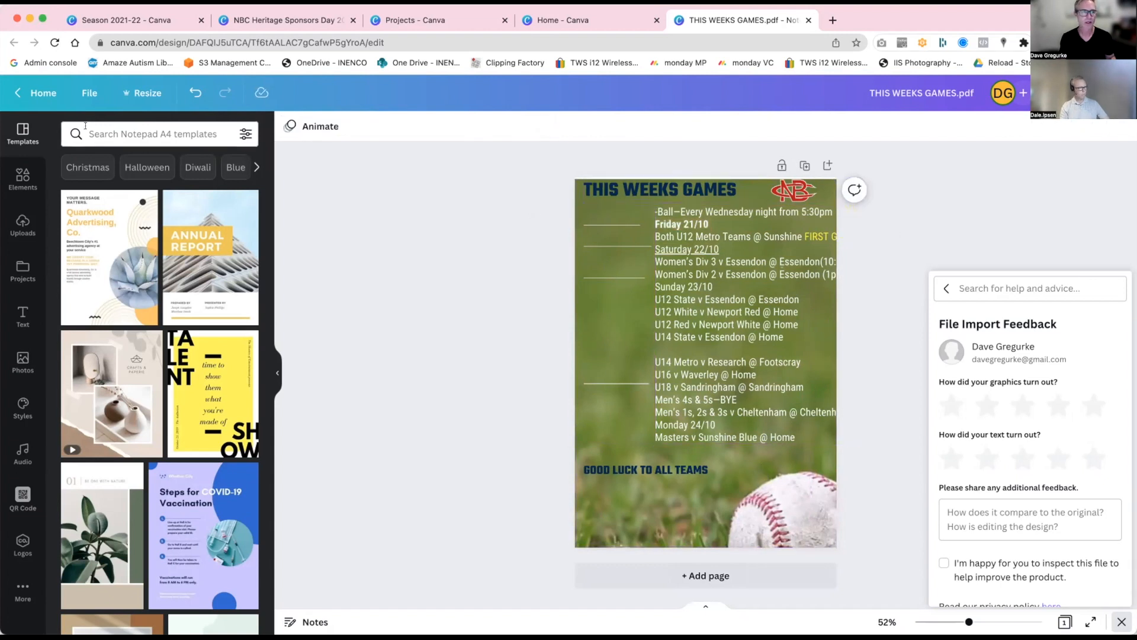
- Return to the home page and move the edited THIS WEEKS GAMES.pdf design from the recent designs to the trash
left_click(28, 94)
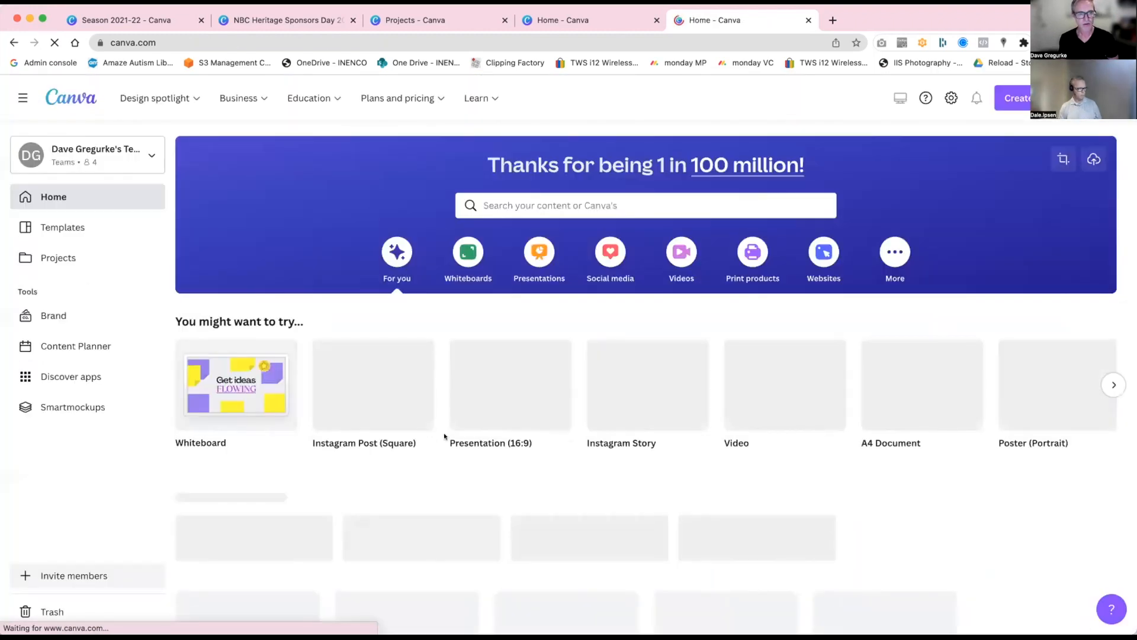
scroll(445, 434, "down", 1)
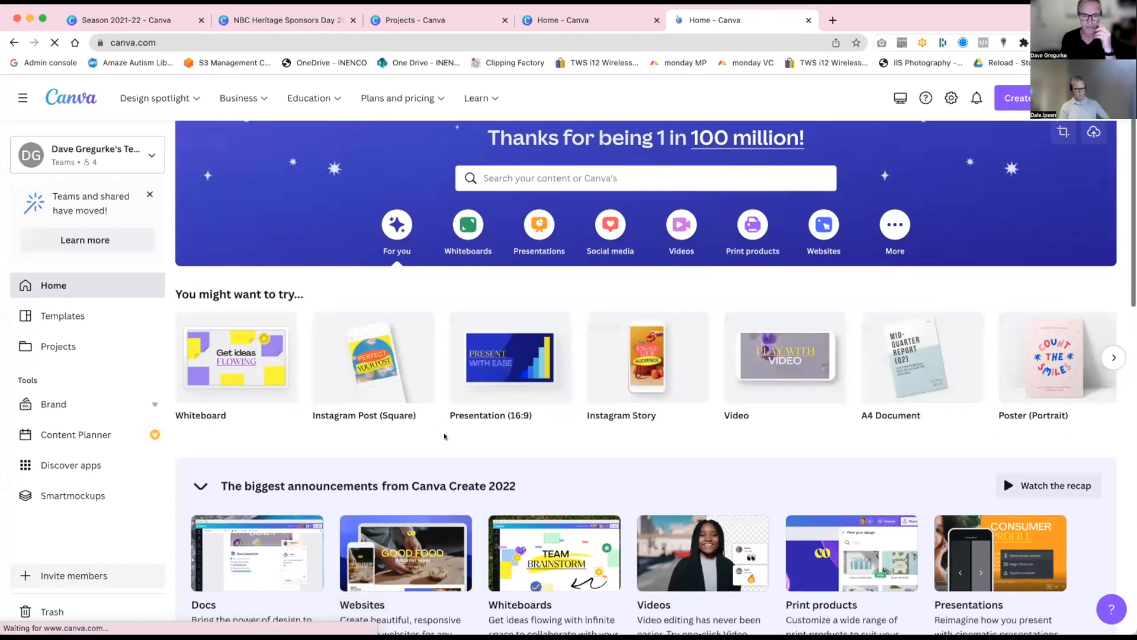
scroll(445, 437, "down", 8)
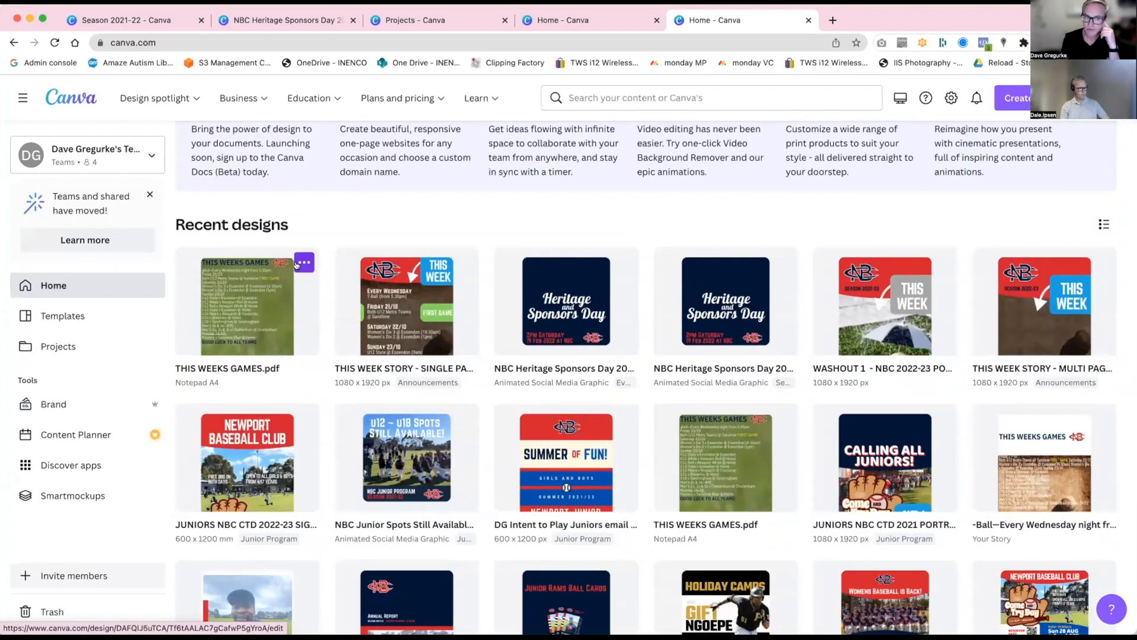
left_click(303, 262)
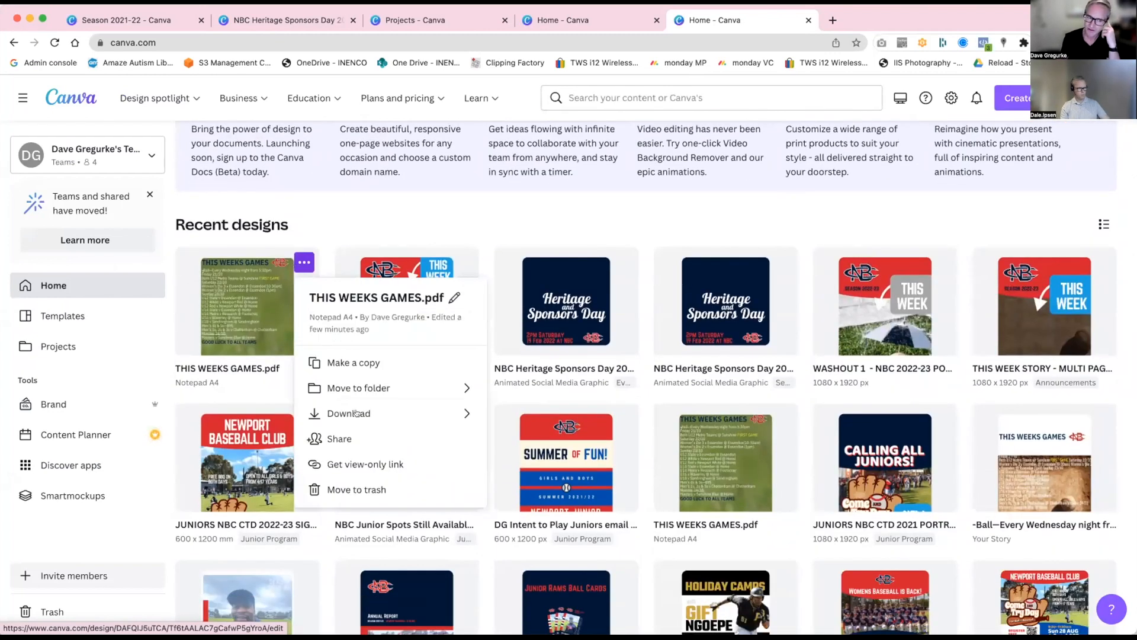
left_click(335, 491)
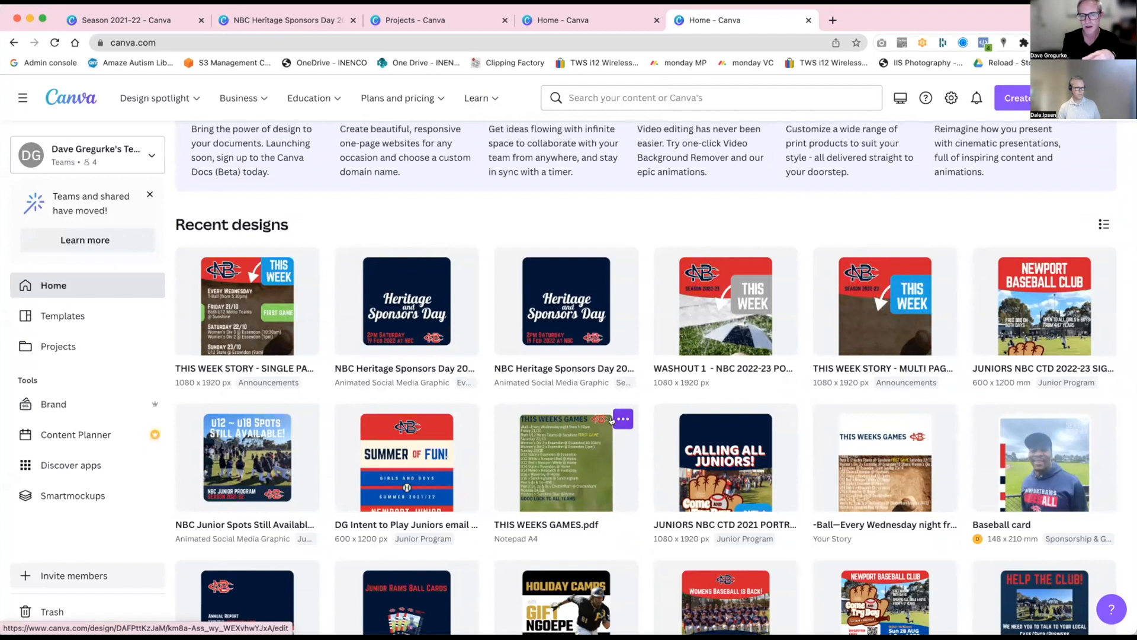
- Look through the recent designs and the folder labels they carry
scroll(612, 420, "down", 5)
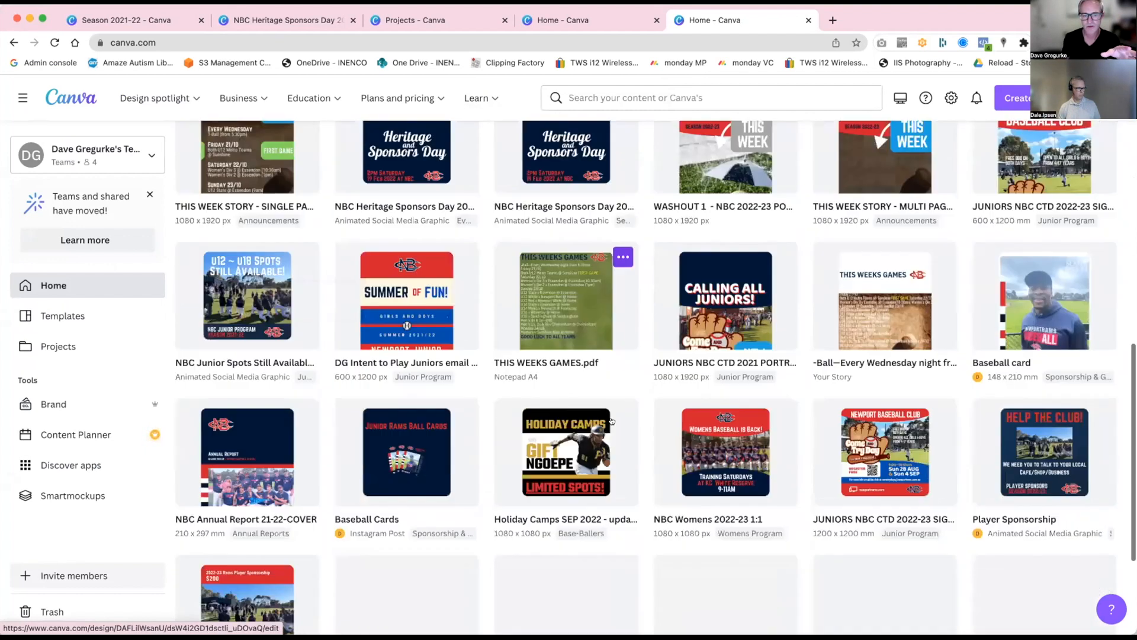
scroll(615, 420, "down", 3)
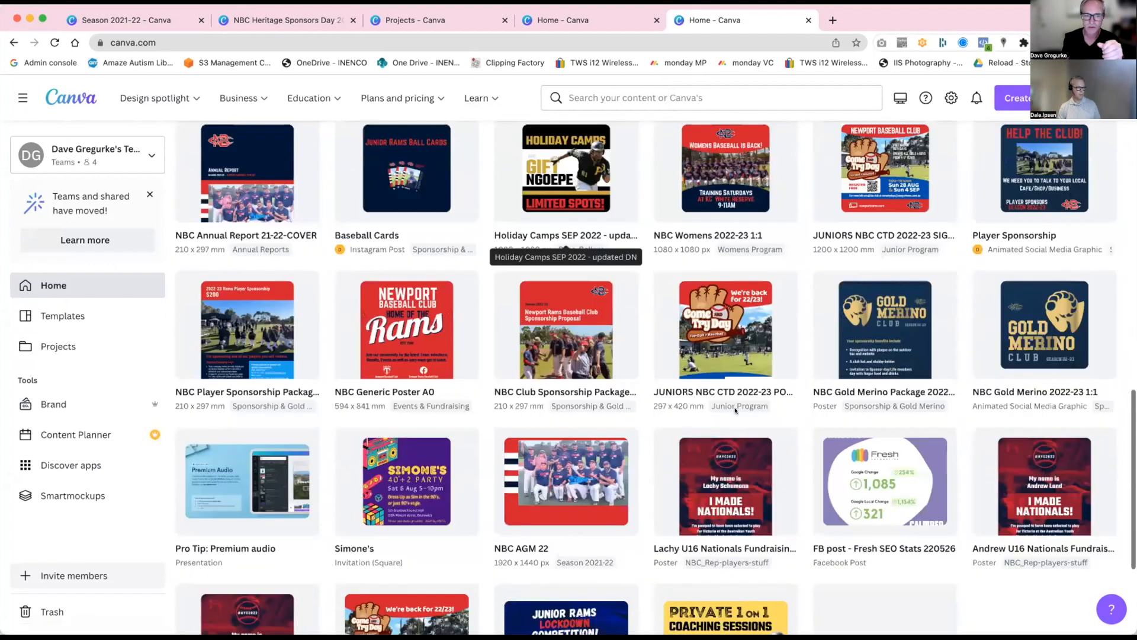
scroll(734, 410, "down", 2)
scroll(760, 372, "down", 3)
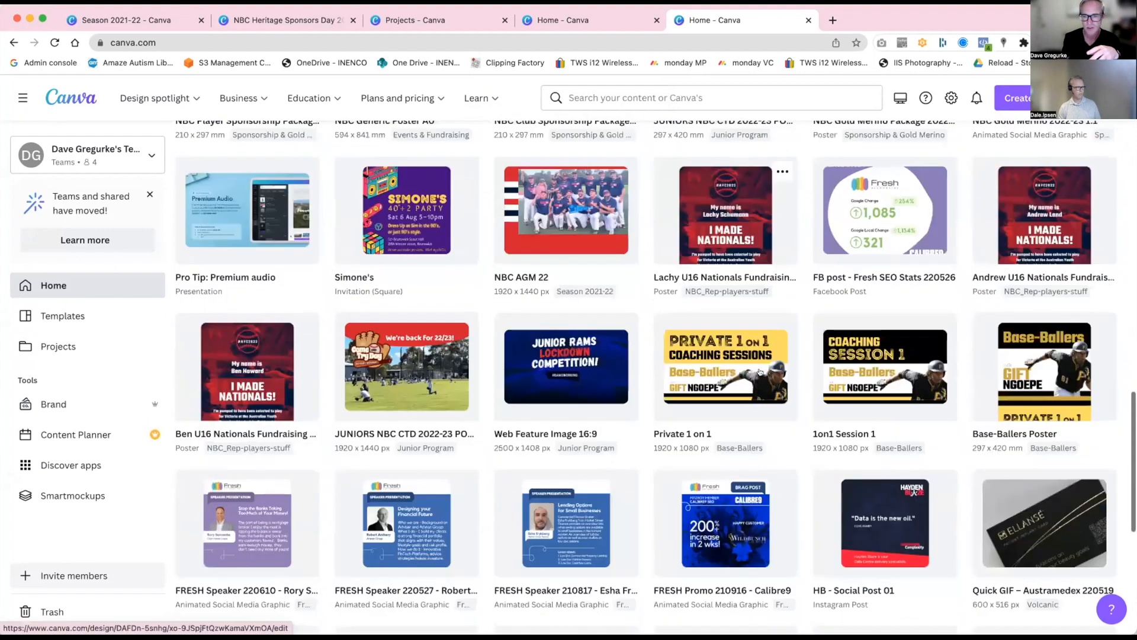
scroll(760, 373, "down", 3)
scroll(760, 372, "up", 7)
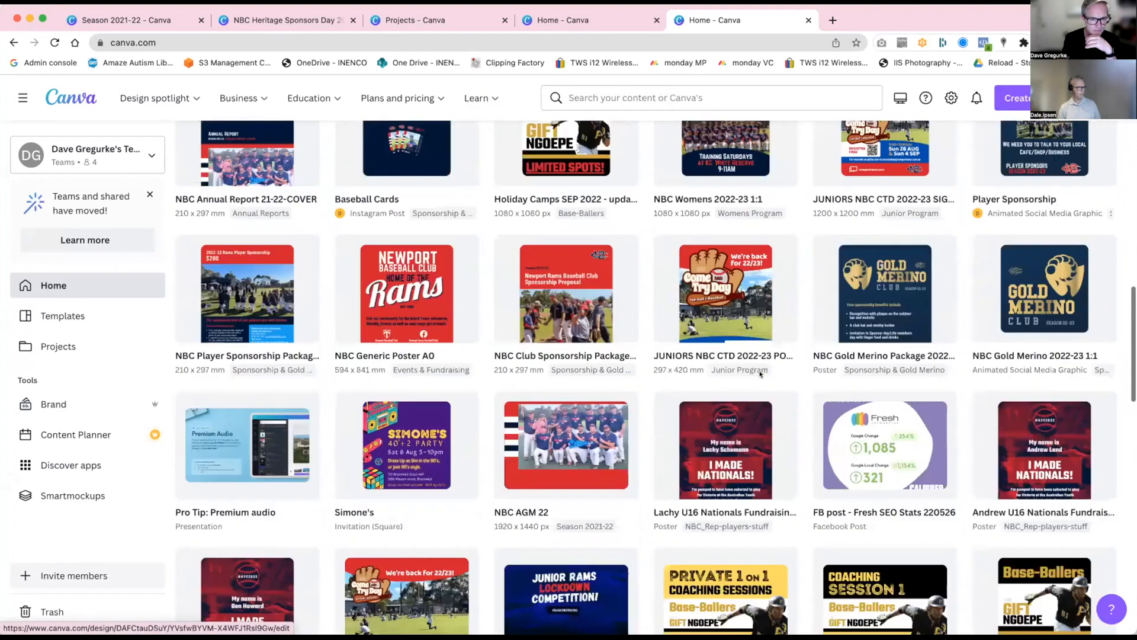
scroll(760, 372, "up", 15)
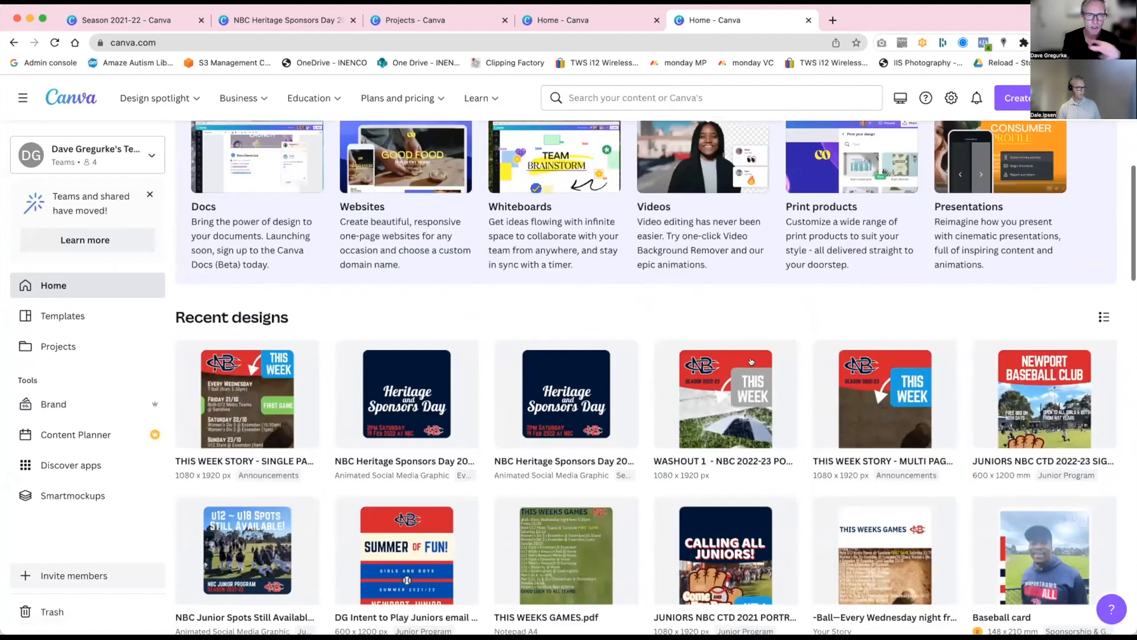
scroll(751, 361, "down", 1)
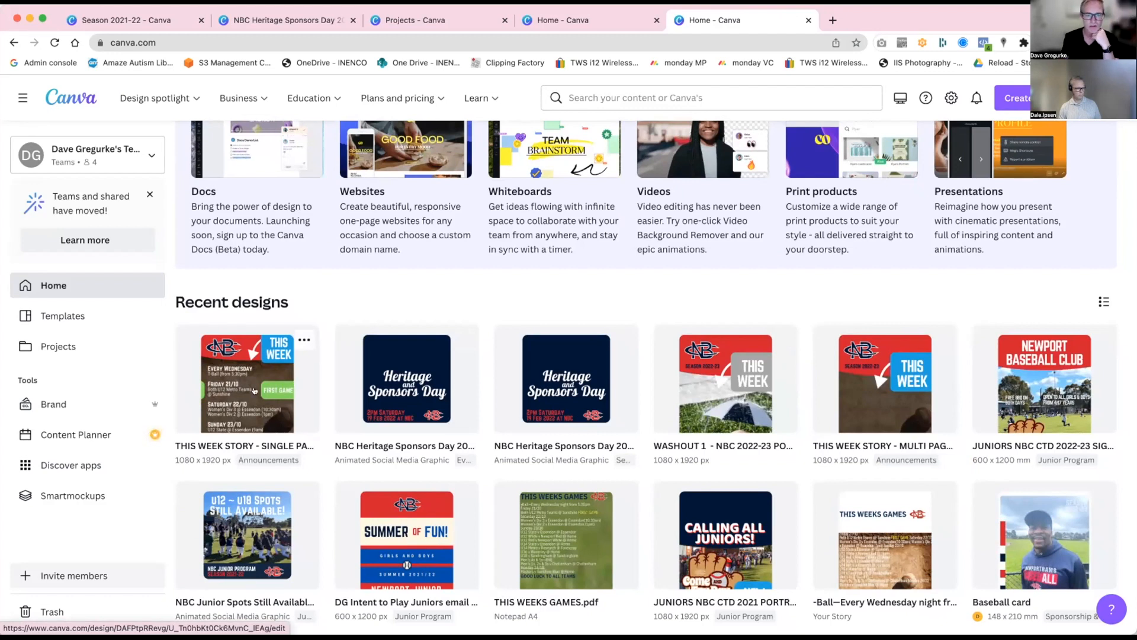
- Move the remaining THIS WEEKS GAMES.pdf design to the trash and undo the deletion to restore it
scroll(255, 389, "down", 3)
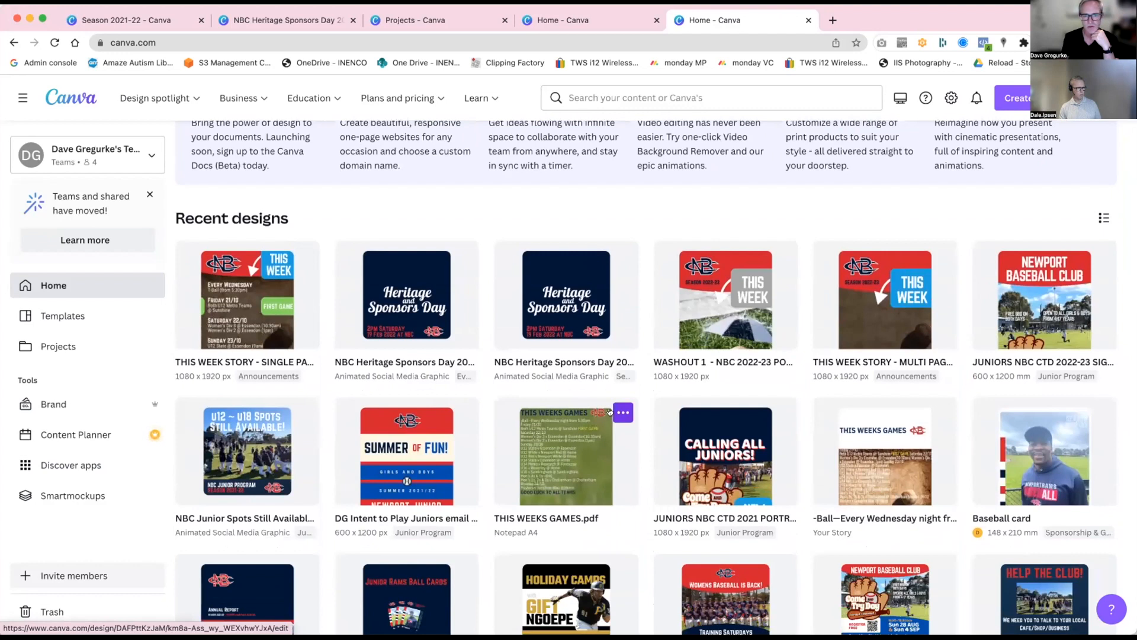
left_click(623, 412)
left_click(663, 378)
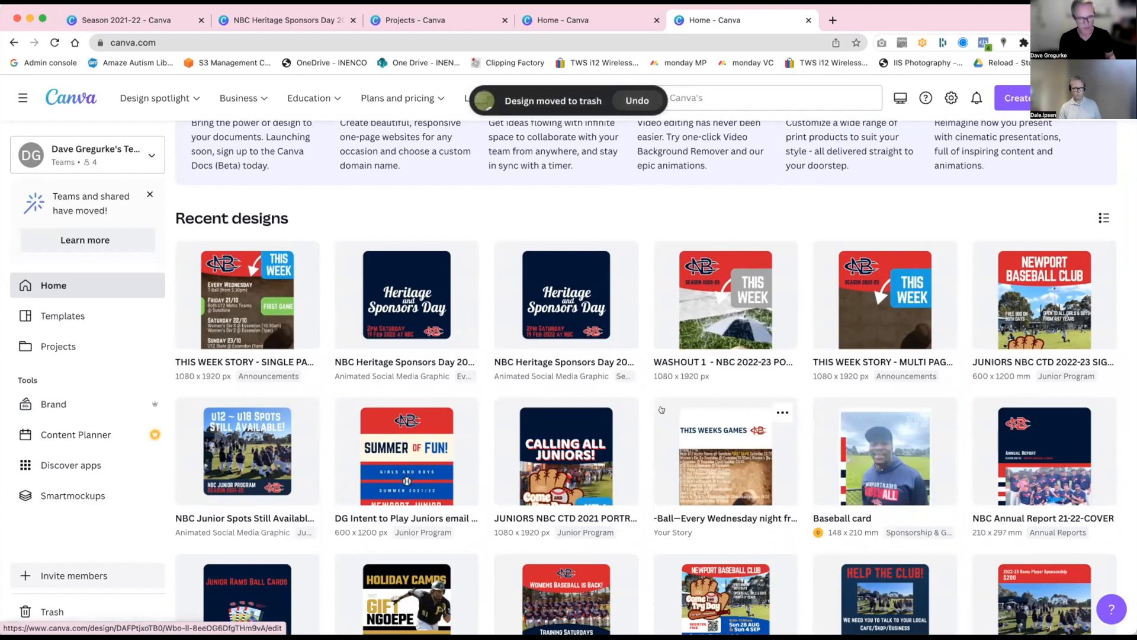
left_click(639, 101)
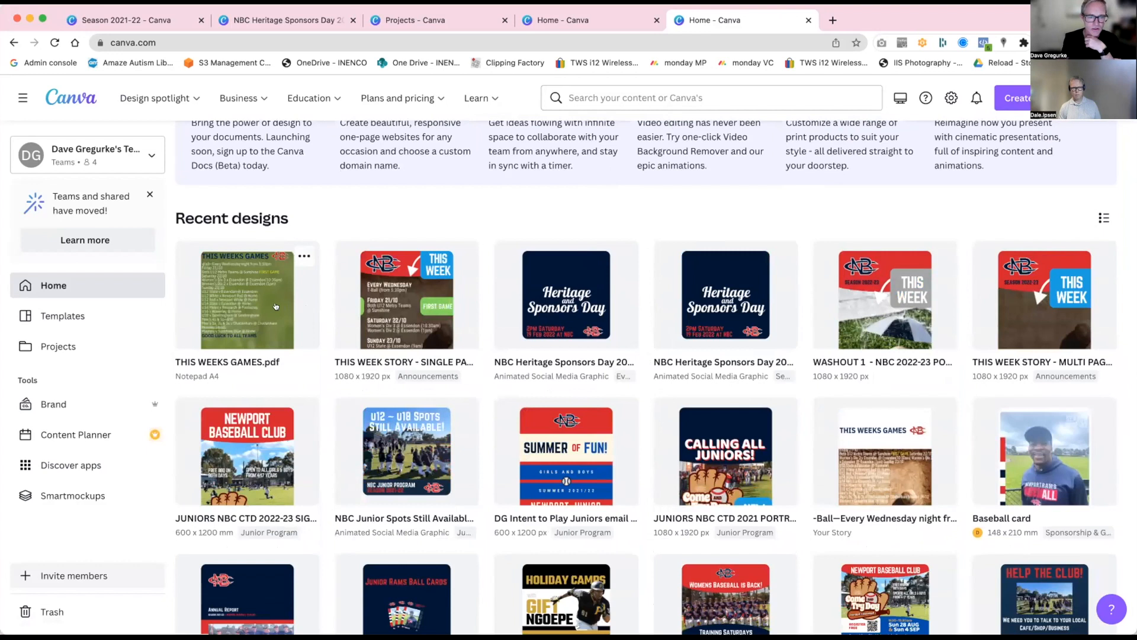
- Open the restored THIS WEEKS GAMES.pdf design for editing in its own browser window
left_click_drag(877, 462, 855, 442)
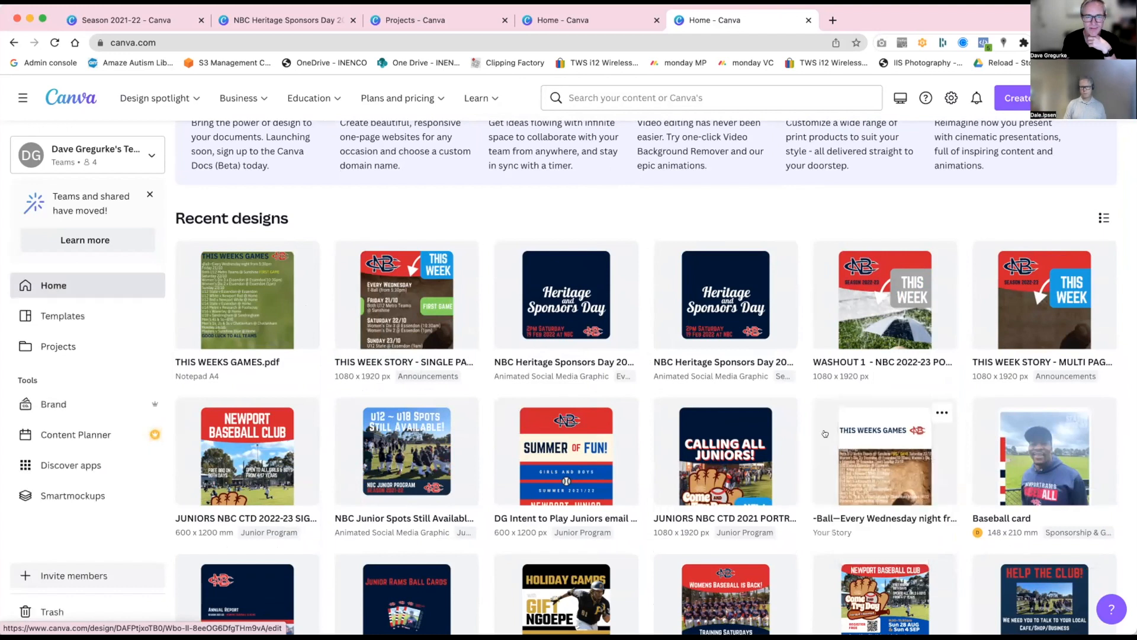
left_click(227, 286)
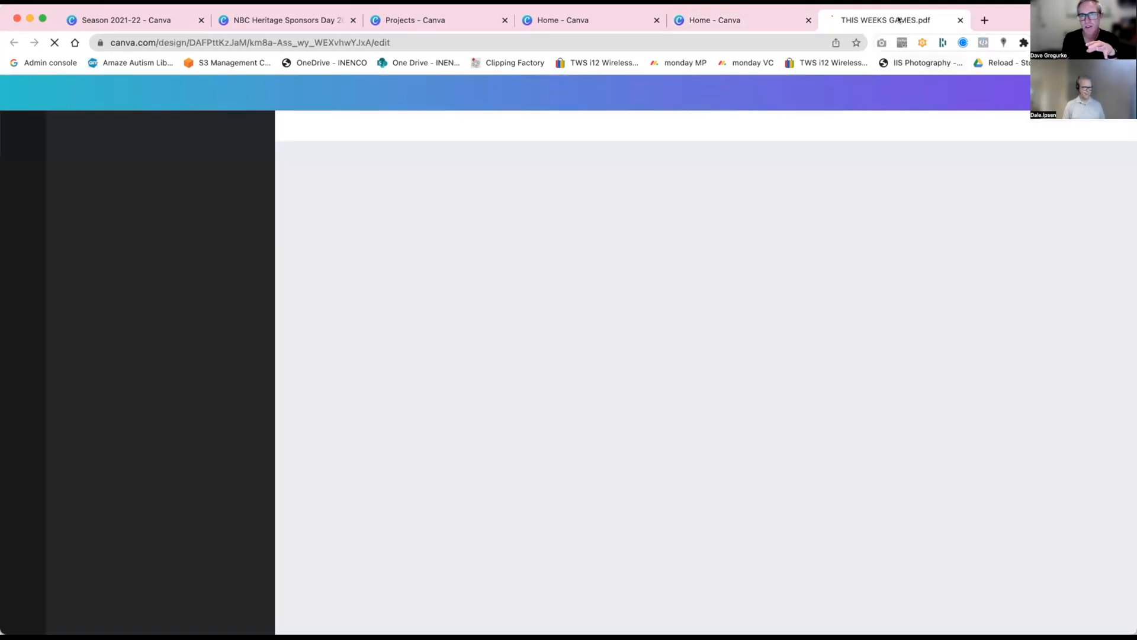
key("super+w")
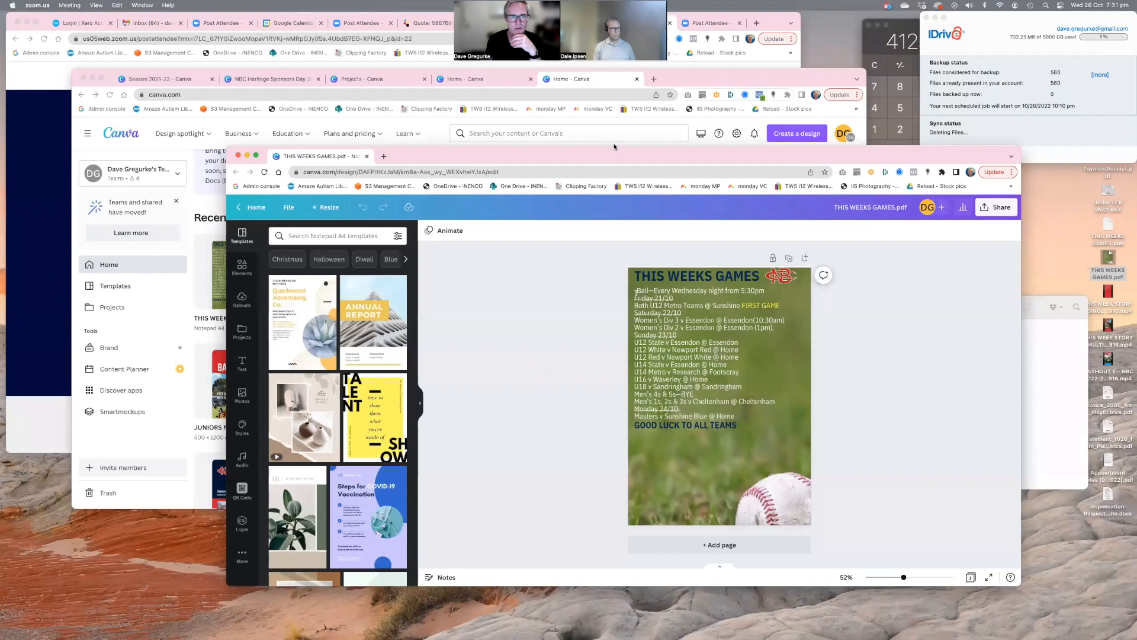
- Rearrange the browser windows, shifting the design window slightly and moving the home page window to the desktop's upper-left corner and enlarging it
left_click_drag(615, 147, 575, 135)
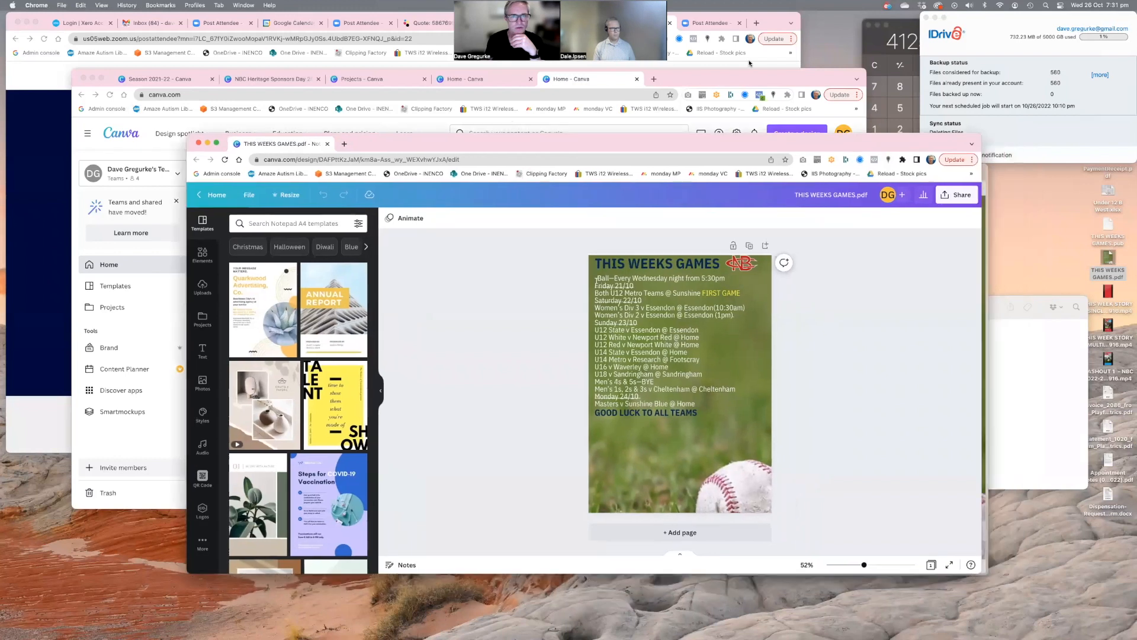
left_click_drag(768, 77, 696, 21)
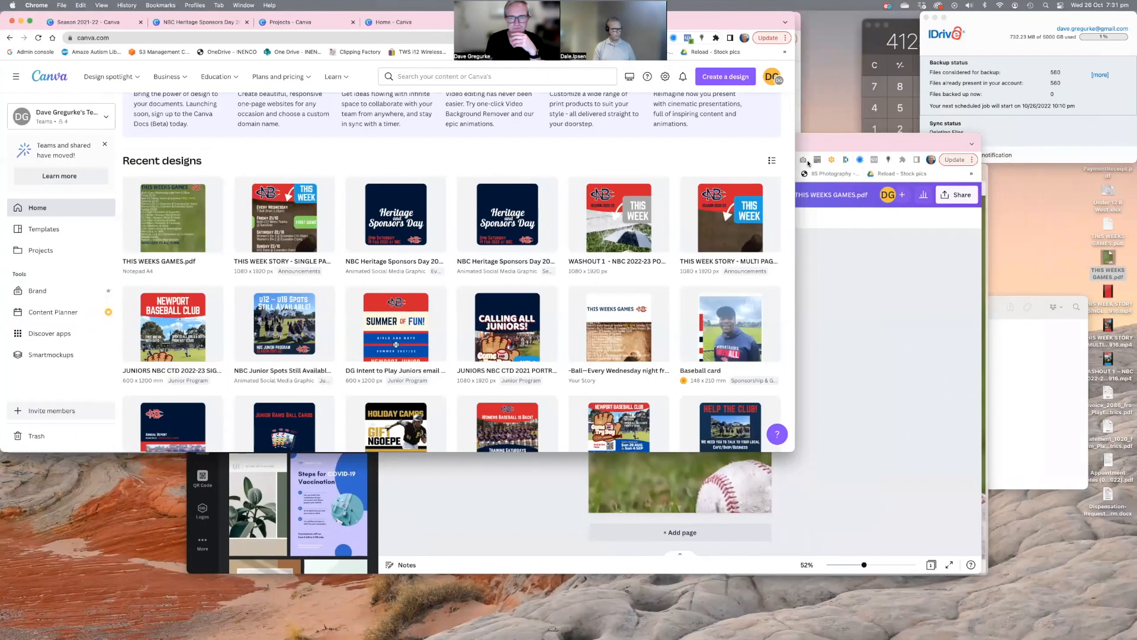
left_click_drag(847, 519, 850, 521)
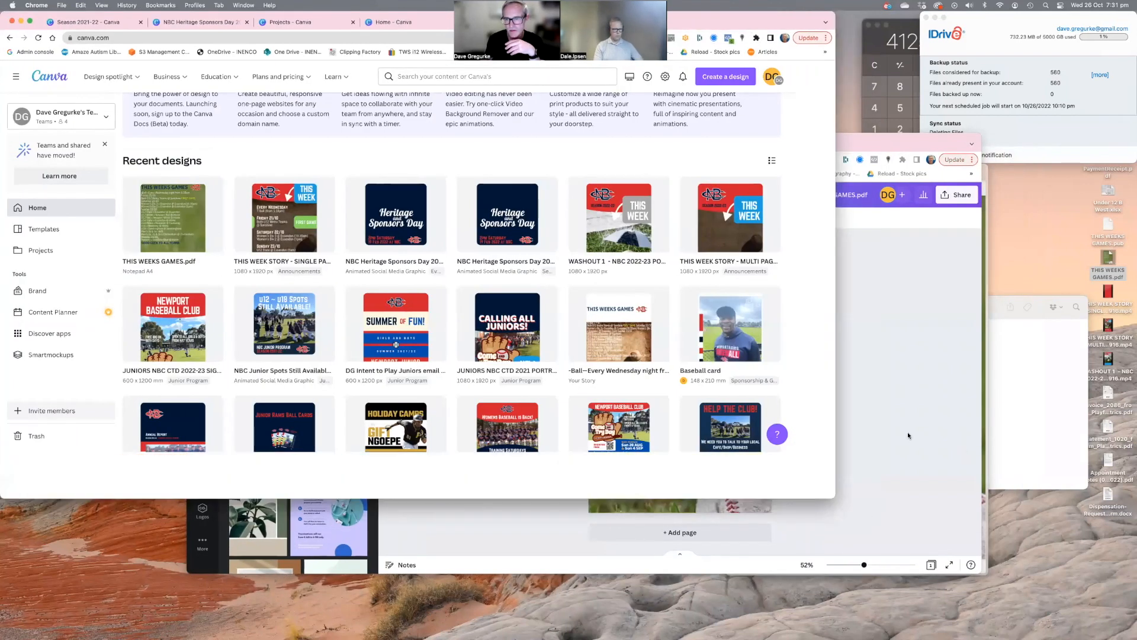
- Move the THIS WEEKS GAMES.pdf window clear of the home page and open the "-Ball—Every Wednesday night" story from the recent designs
left_click(909, 434)
left_click_drag(790, 150, 876, 167)
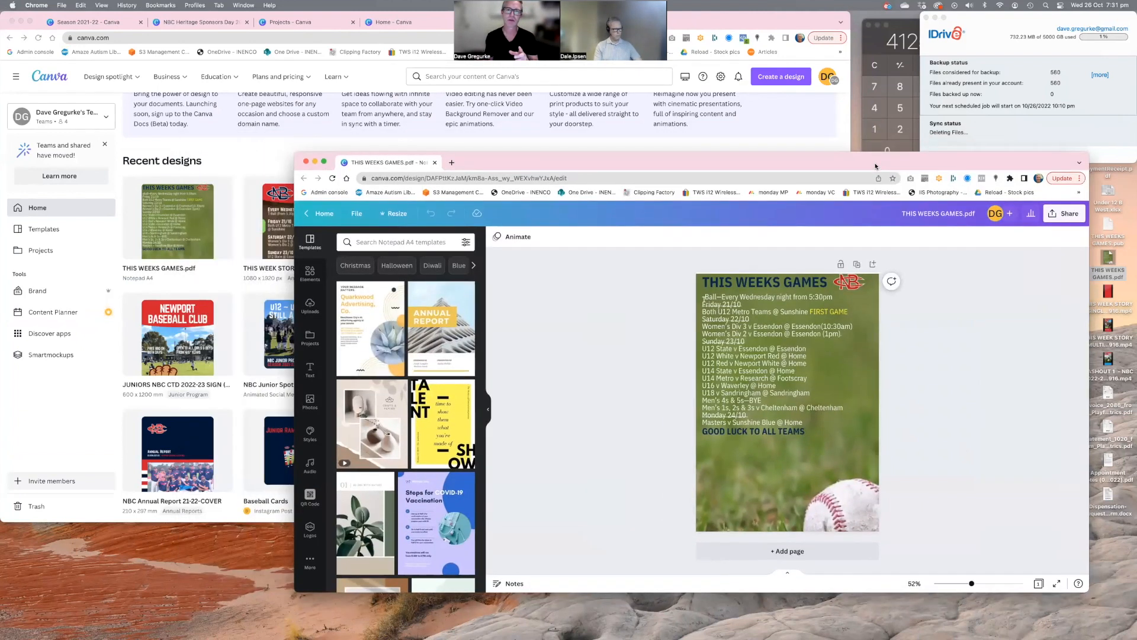
left_click(259, 152)
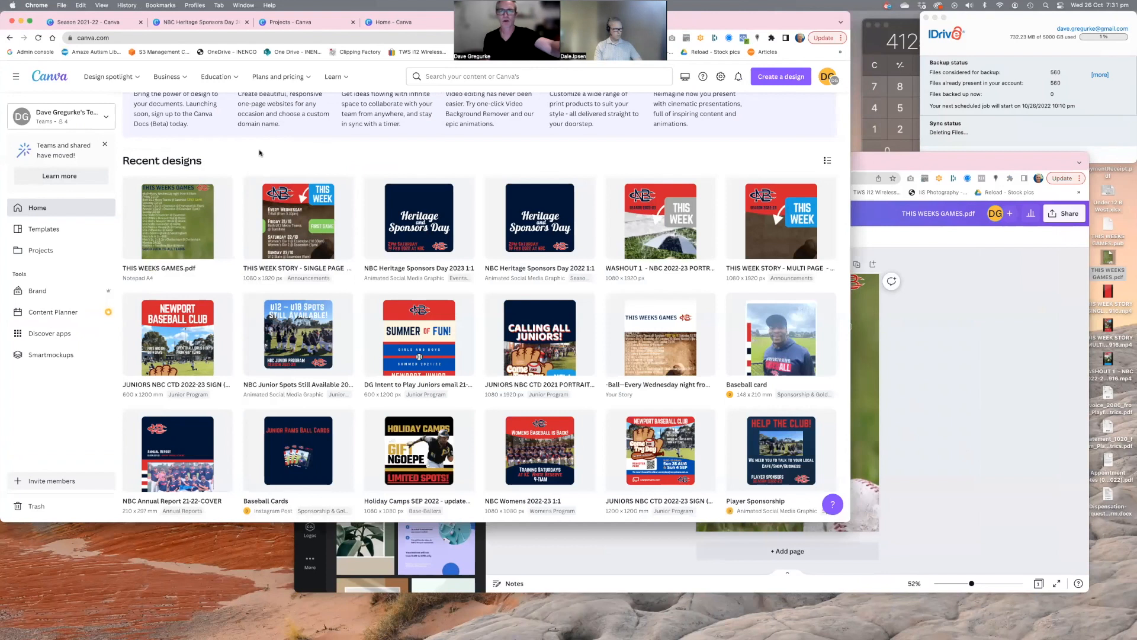
scroll(348, 211, "up", 6)
scroll(349, 214, "down", 10)
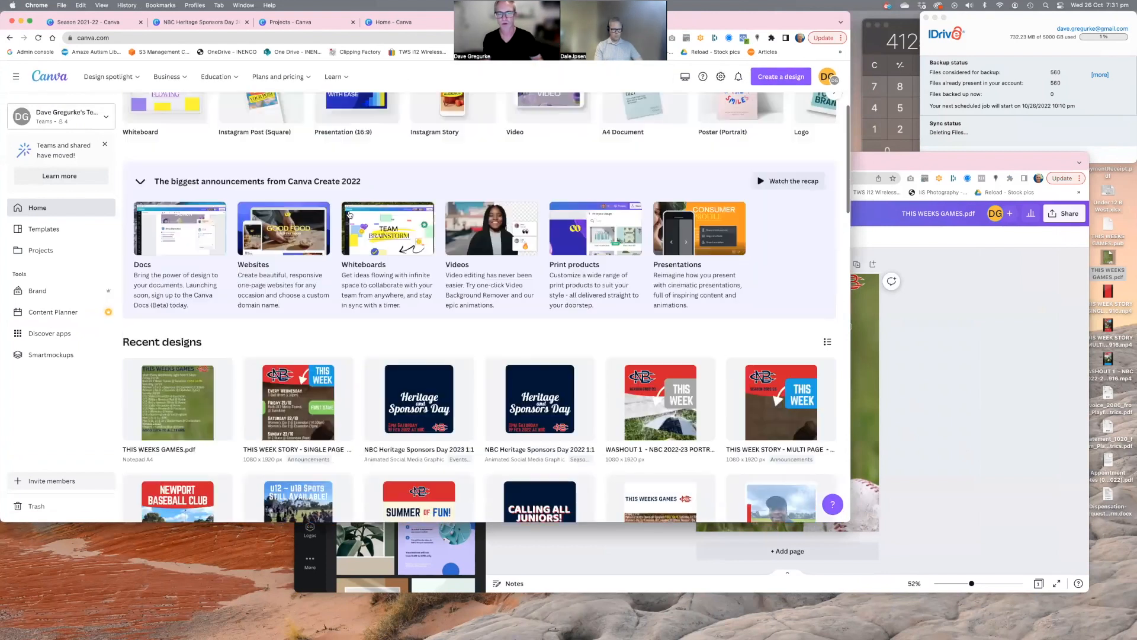
left_click(670, 245)
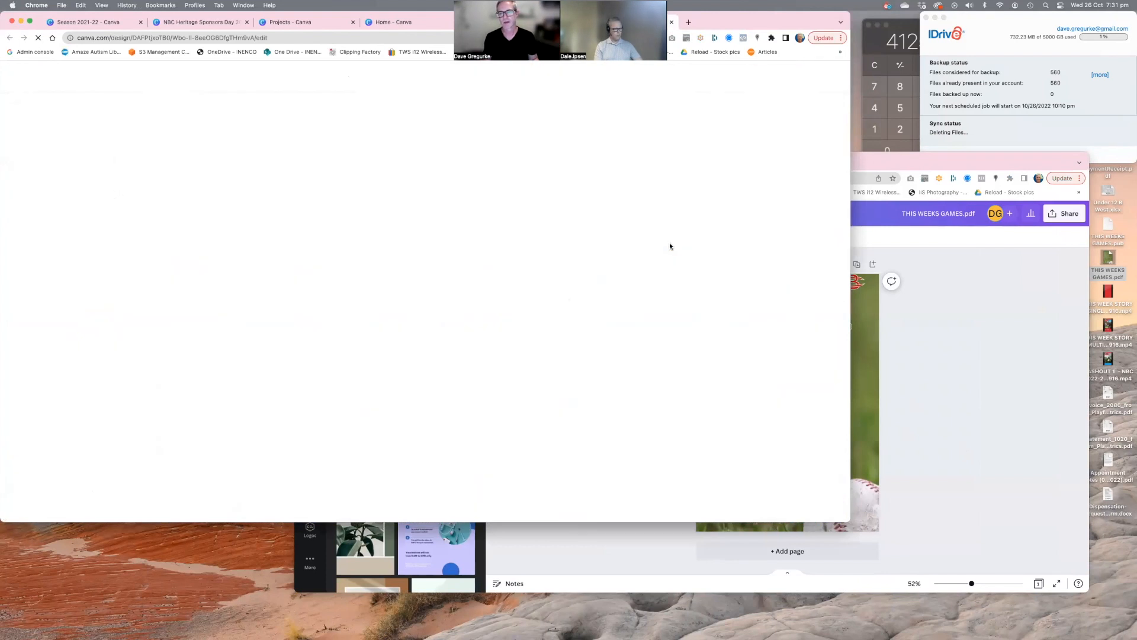
- Shift the THIS WEEKS GAMES.pdf window away from the opened story design and compare the layouts of the two designs
left_click(971, 350)
left_click_drag(643, 164, 676, 200)
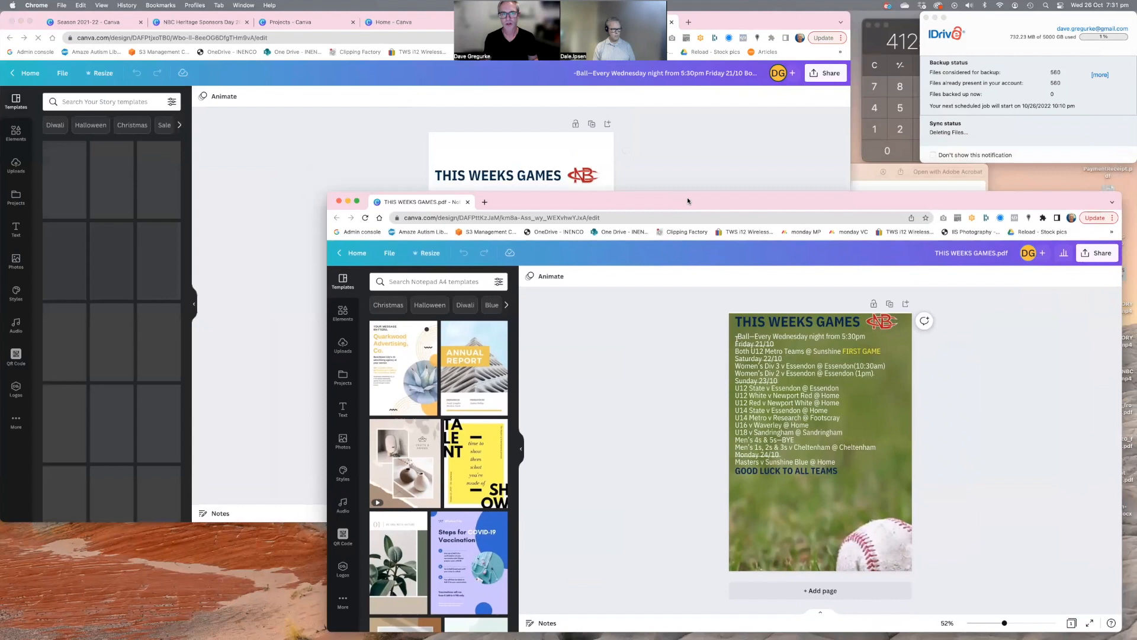
left_click(673, 169)
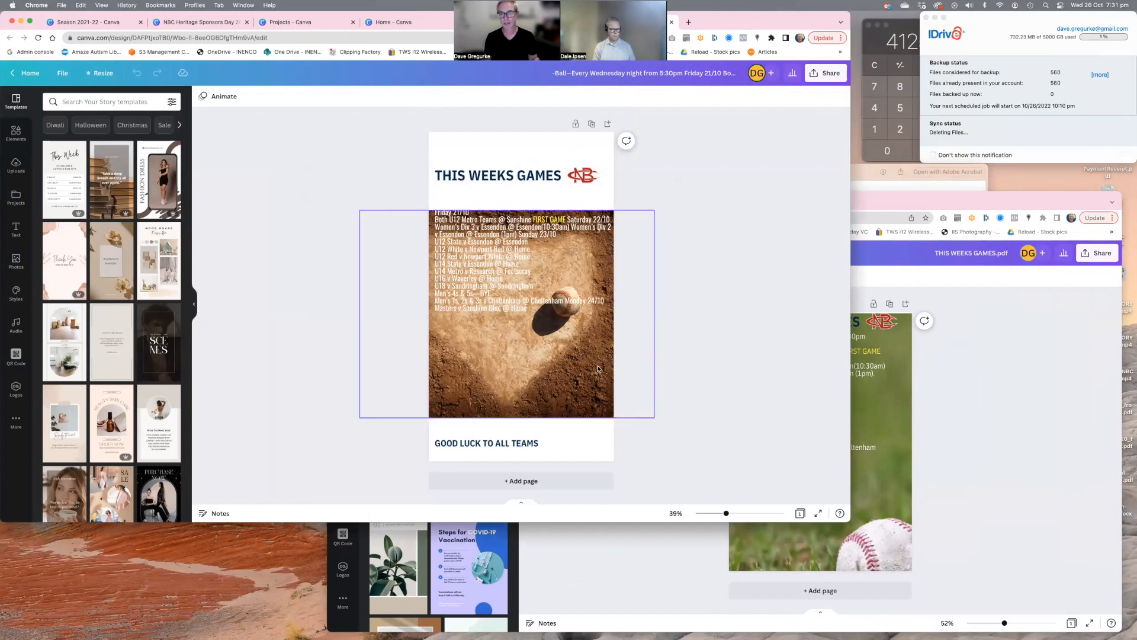
left_click(867, 390)
left_click(392, 160)
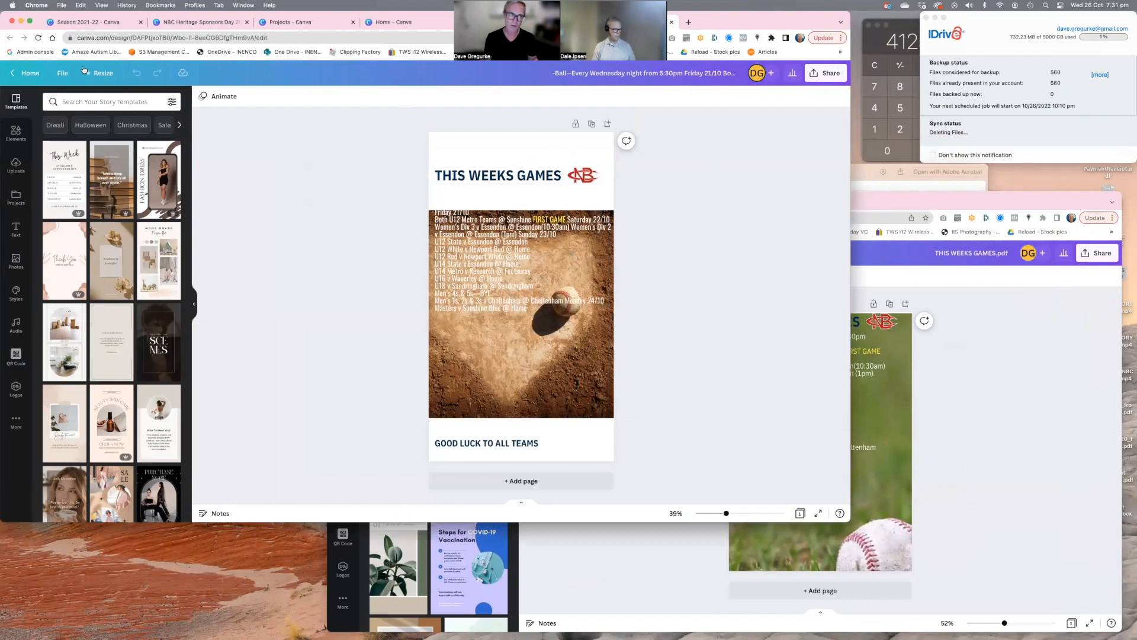
- Return to the home page and create a new blank Instagram Story design at 1080 × 1920 px
left_click(32, 74)
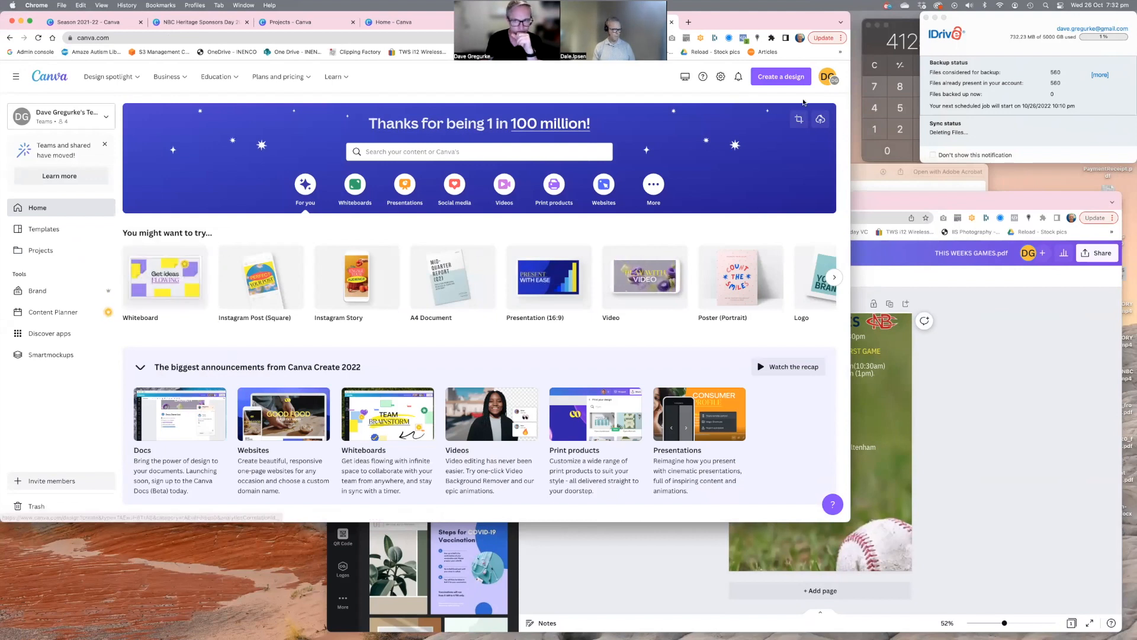
left_click(784, 78)
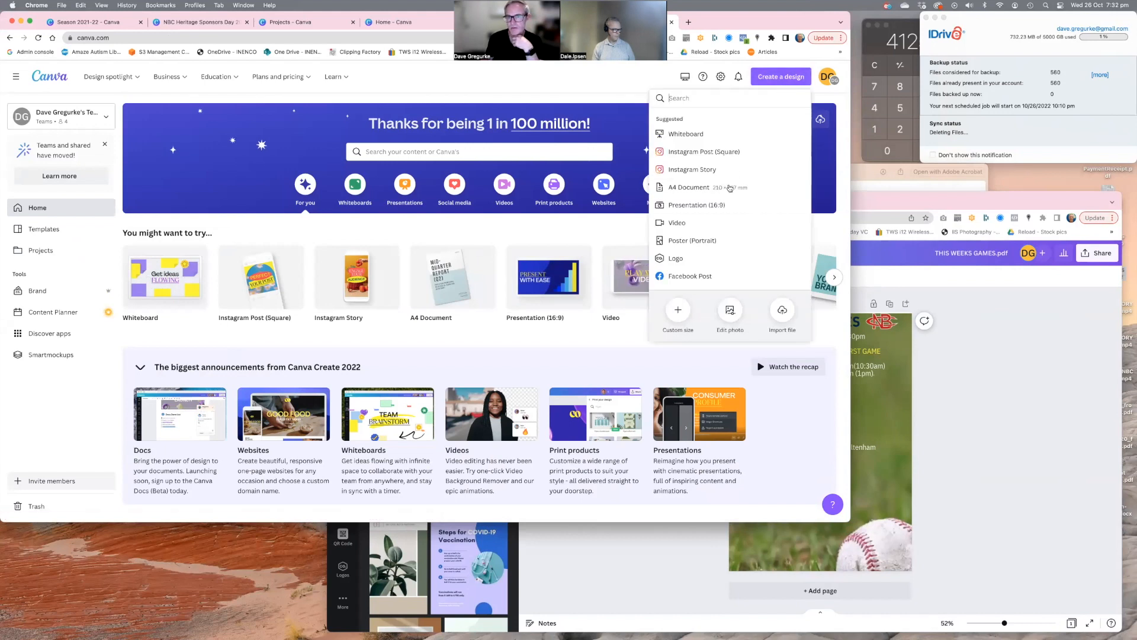
scroll(711, 178, "down", 1)
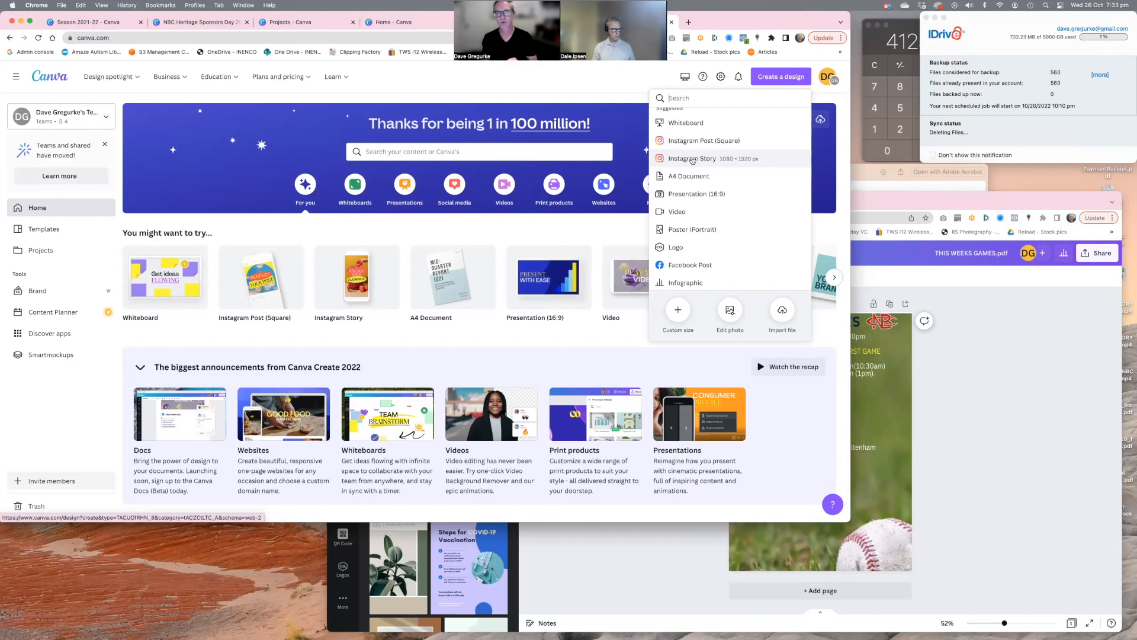
left_click(692, 159)
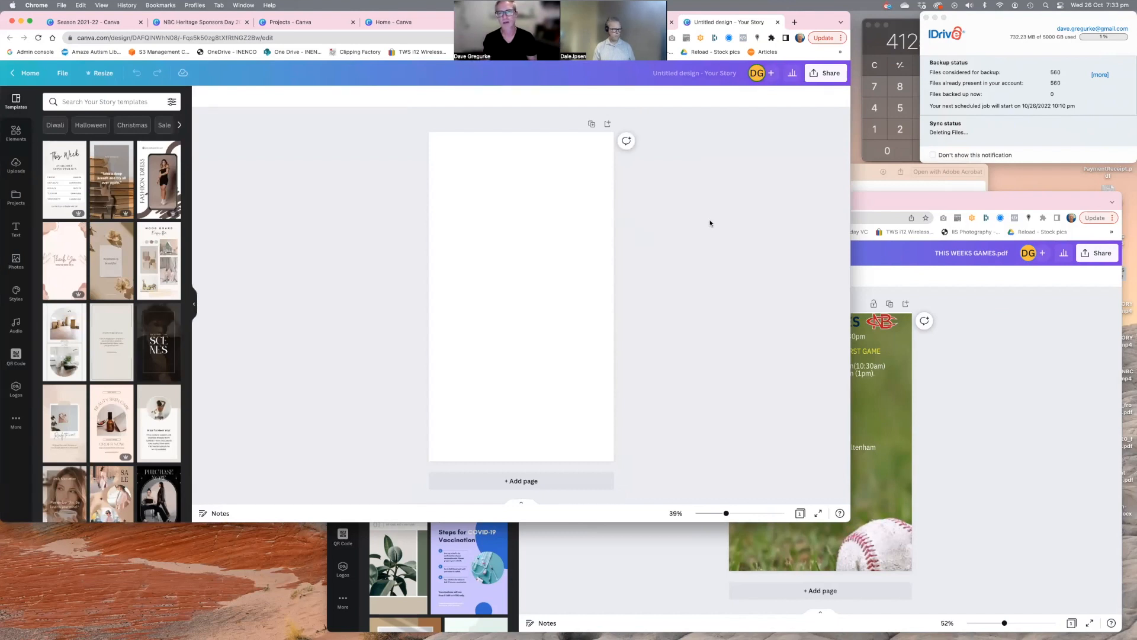
- Look through the sizes offered for resizing the blank story design
left_click(103, 73)
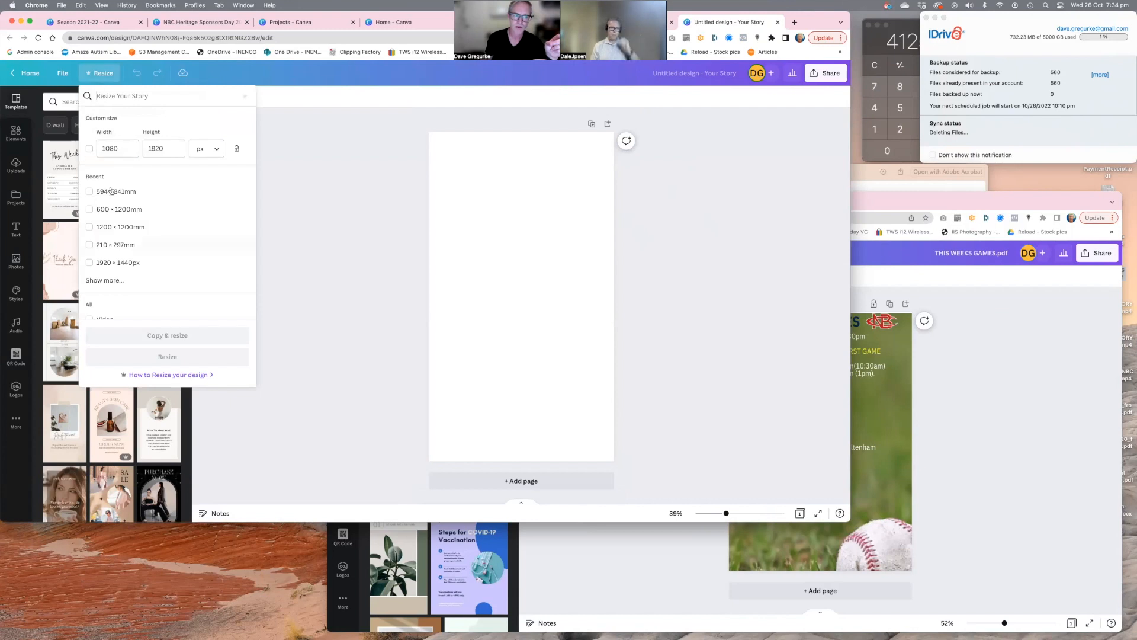
scroll(109, 240, "down", 3)
scroll(110, 237, "up", 3)
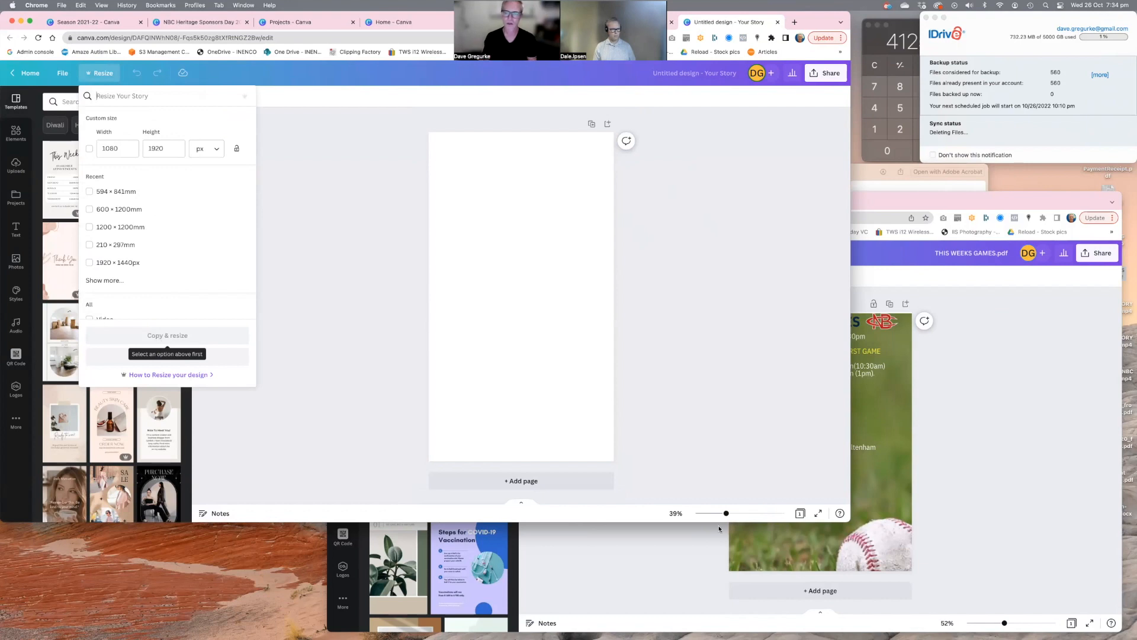
- Copy and resize the THIS WEEKS GAMES.pdf design to the Instagram Post (Square) format, 1080 × 1080 px
left_click(720, 528)
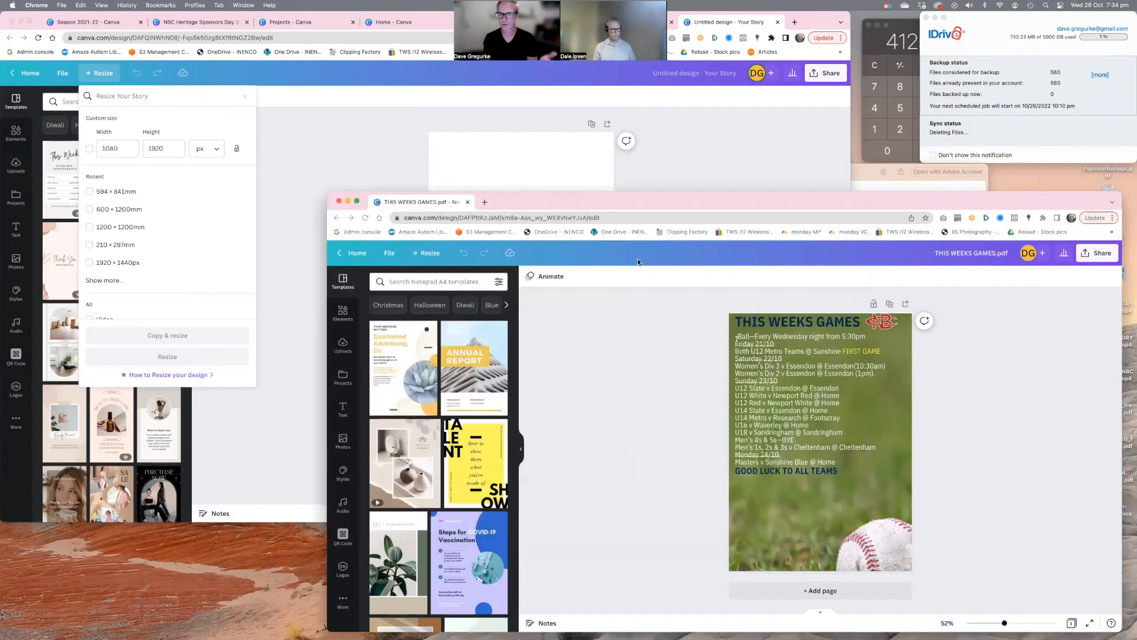
left_click(425, 251)
scroll(480, 385, "down", 5)
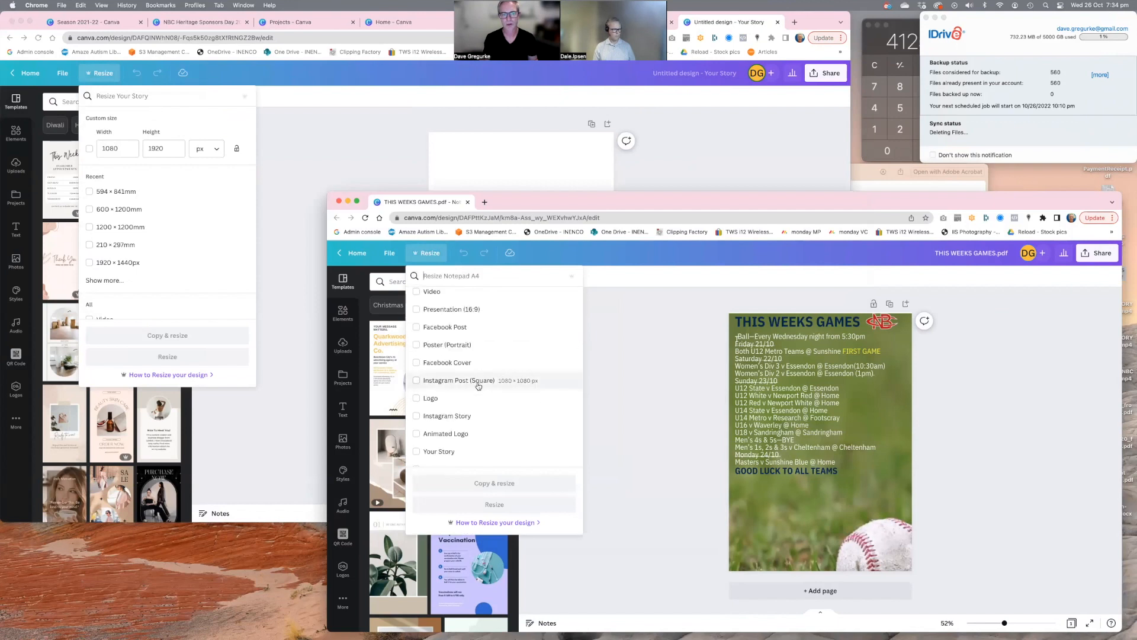
left_click(418, 382)
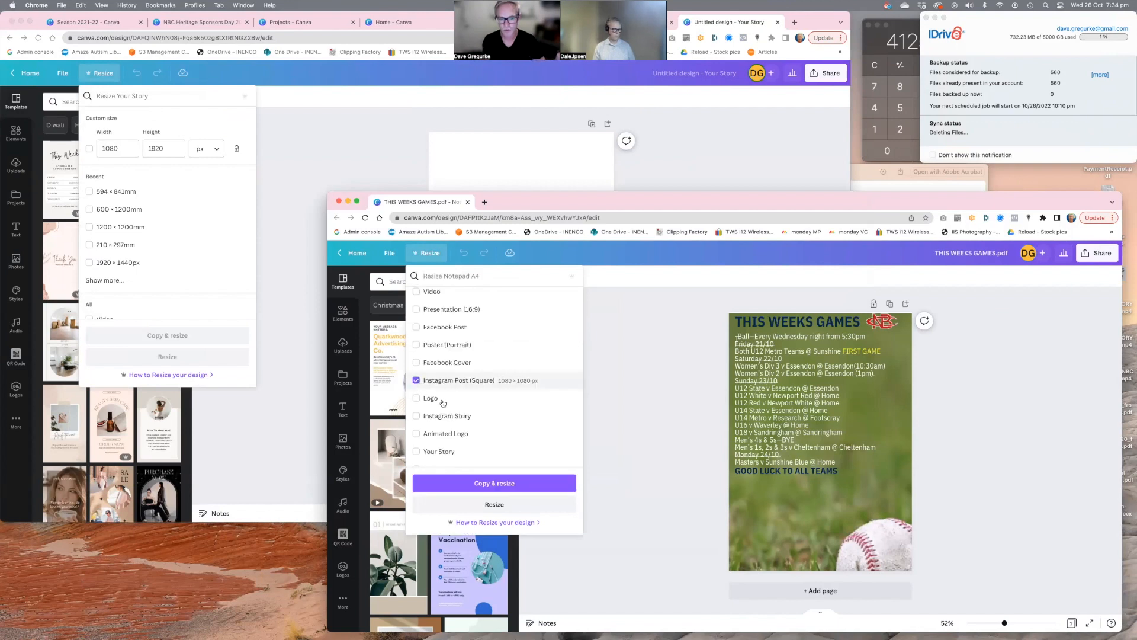
left_click(505, 484)
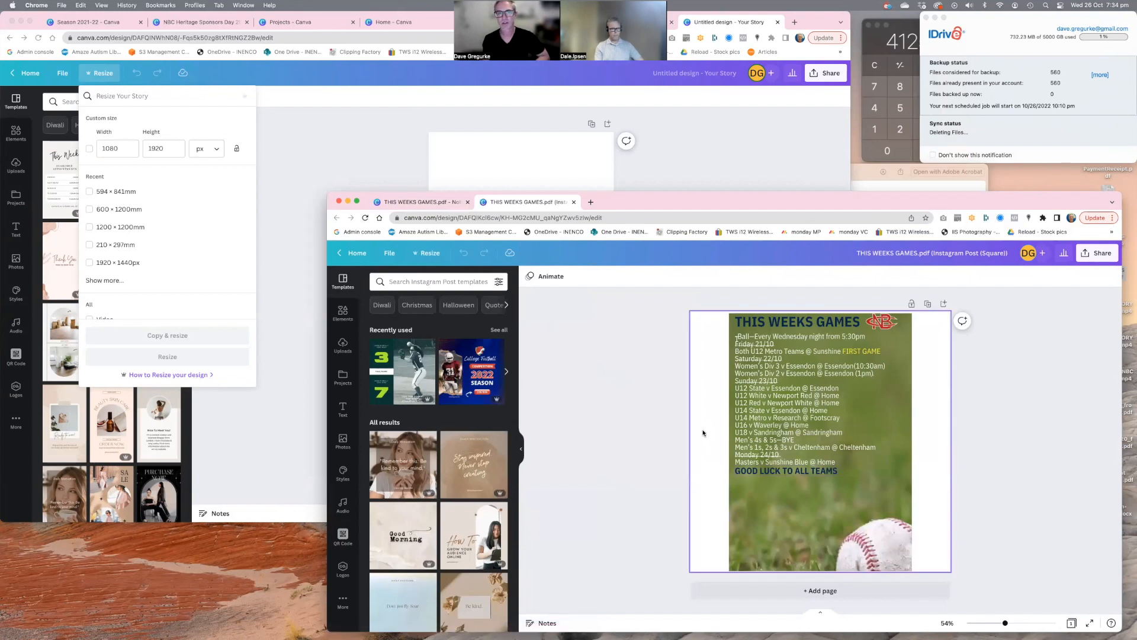
- Reposition the square copy's window, select its page elements and check the design's dimensions in the file details
left_click_drag(626, 211, 579, 184)
left_click_drag(662, 298, 805, 477)
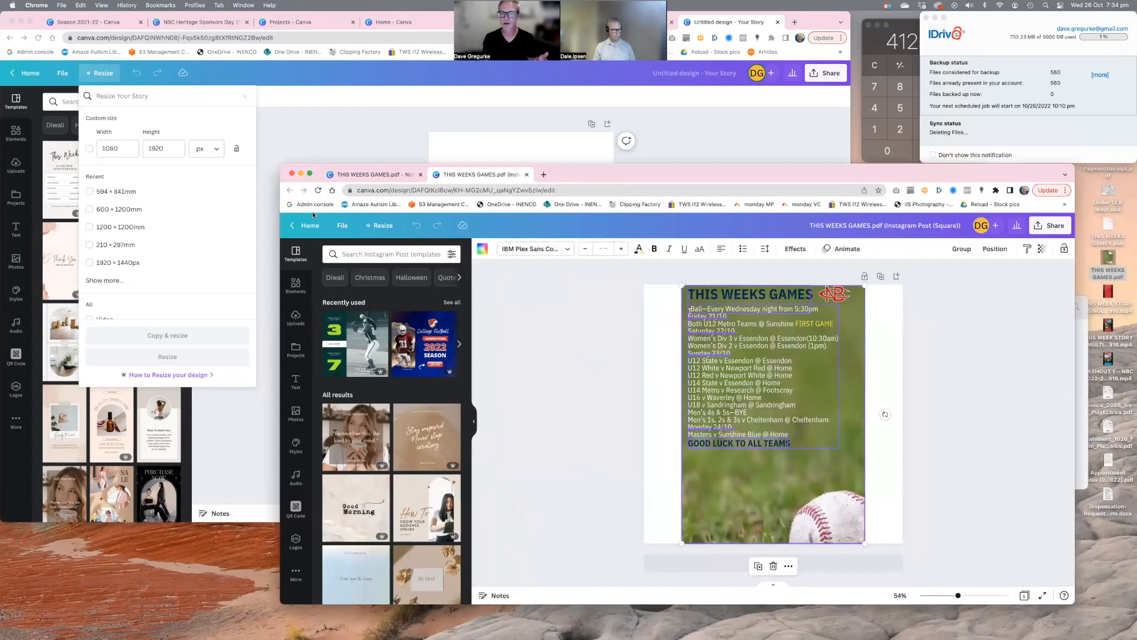
left_click(345, 227)
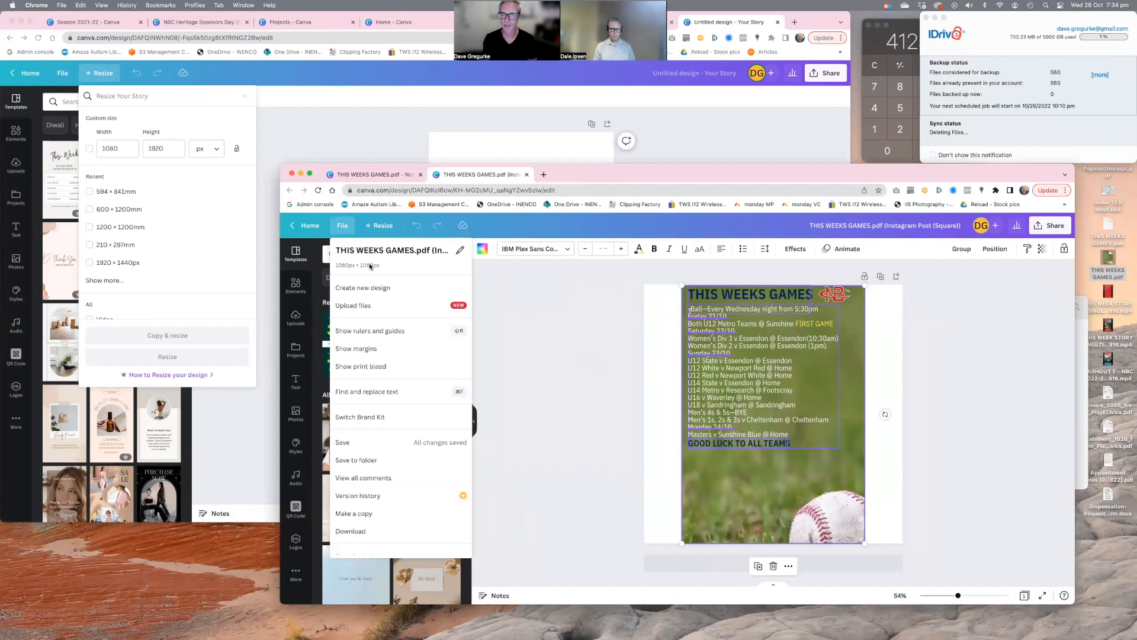
left_click(559, 308)
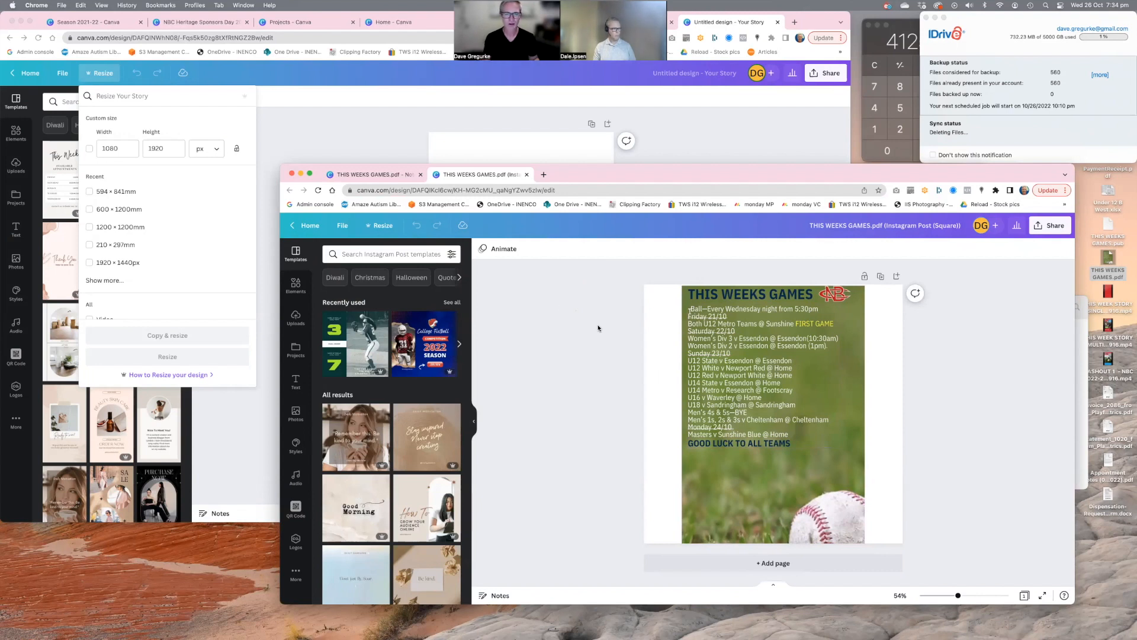
- Copy all elements of the square THIS WEEKS GAMES.pdf design and paste them into the blank Instagram Story page
key("super+a")
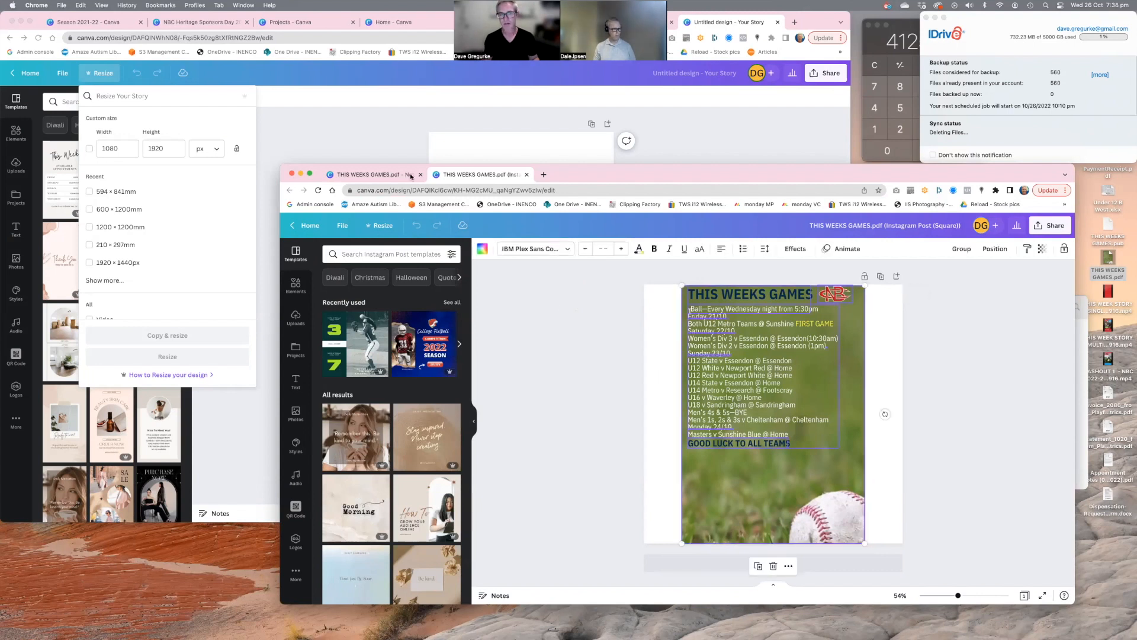
left_click(382, 175)
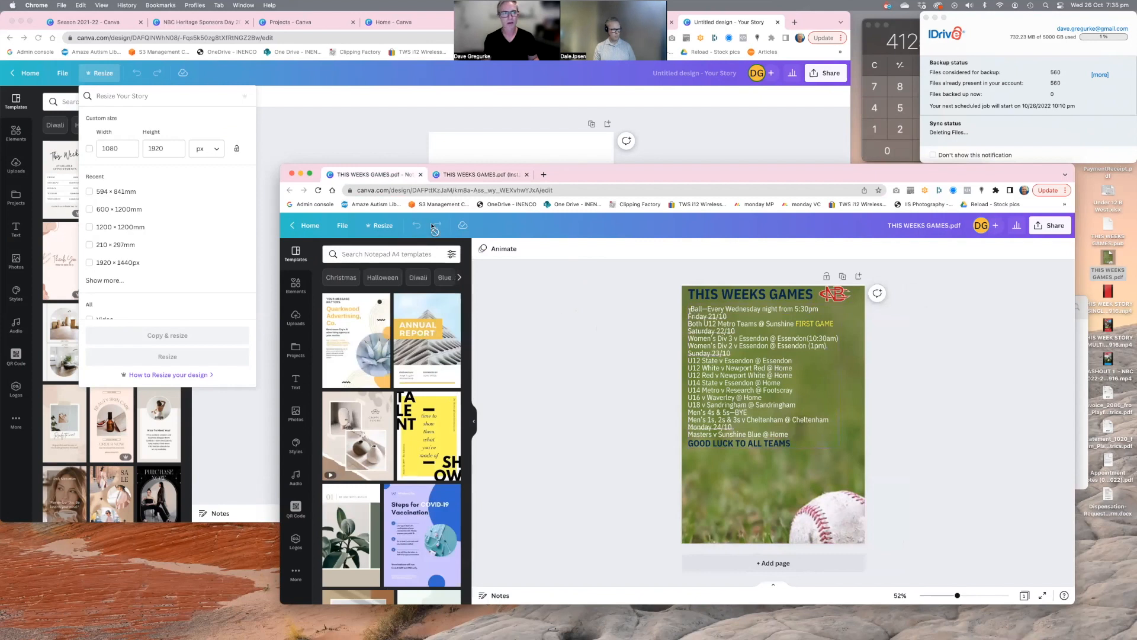
left_click(378, 145)
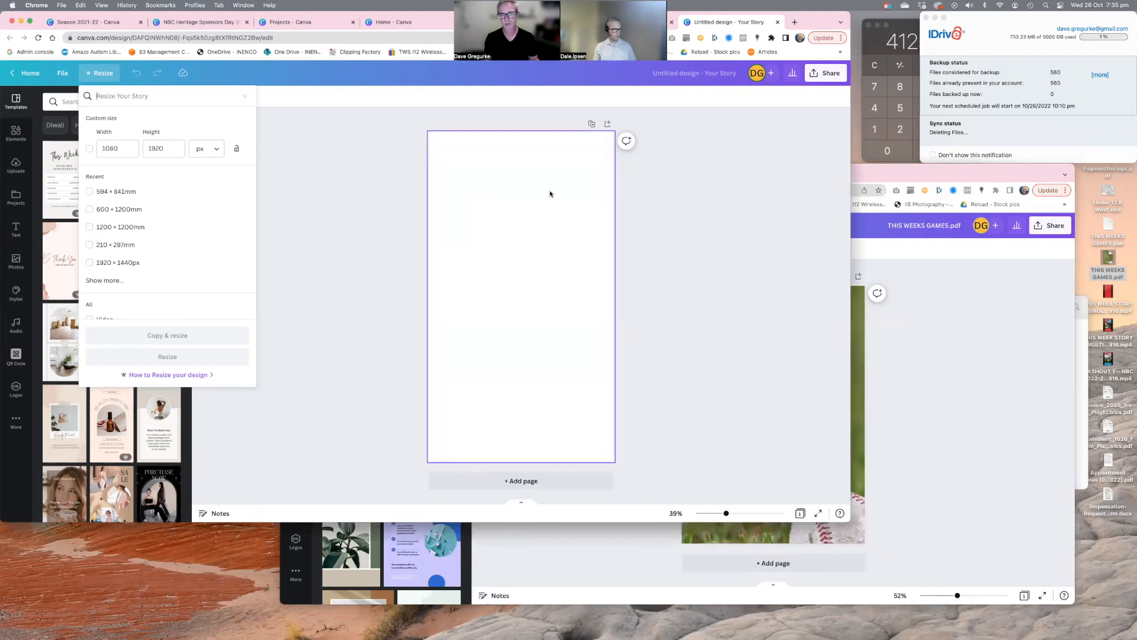
left_click(388, 172)
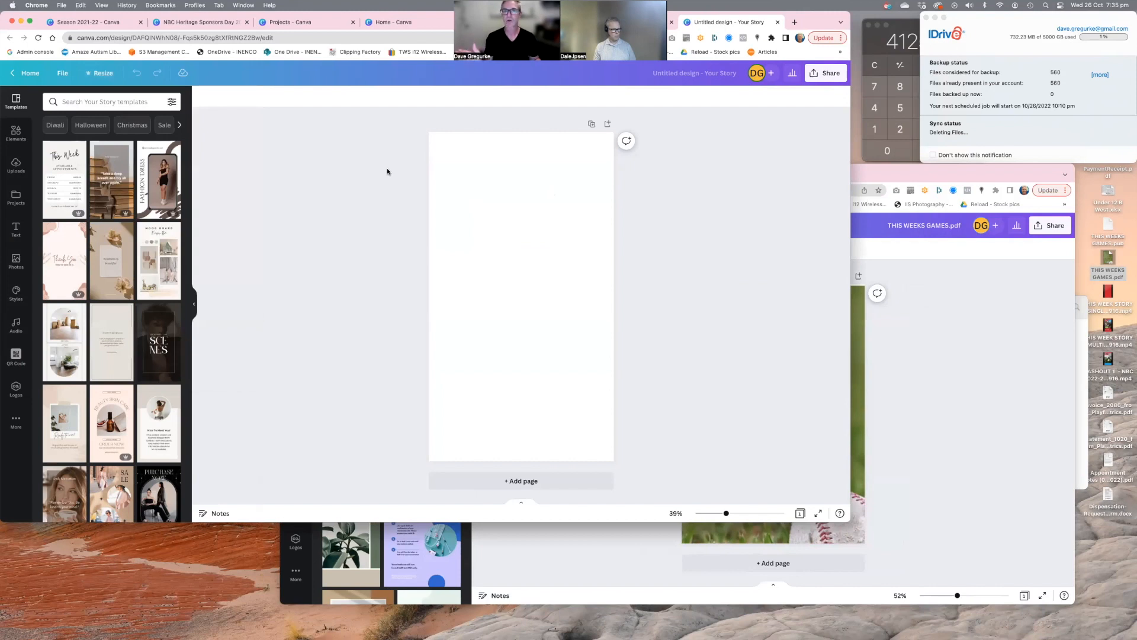
key("super+v")
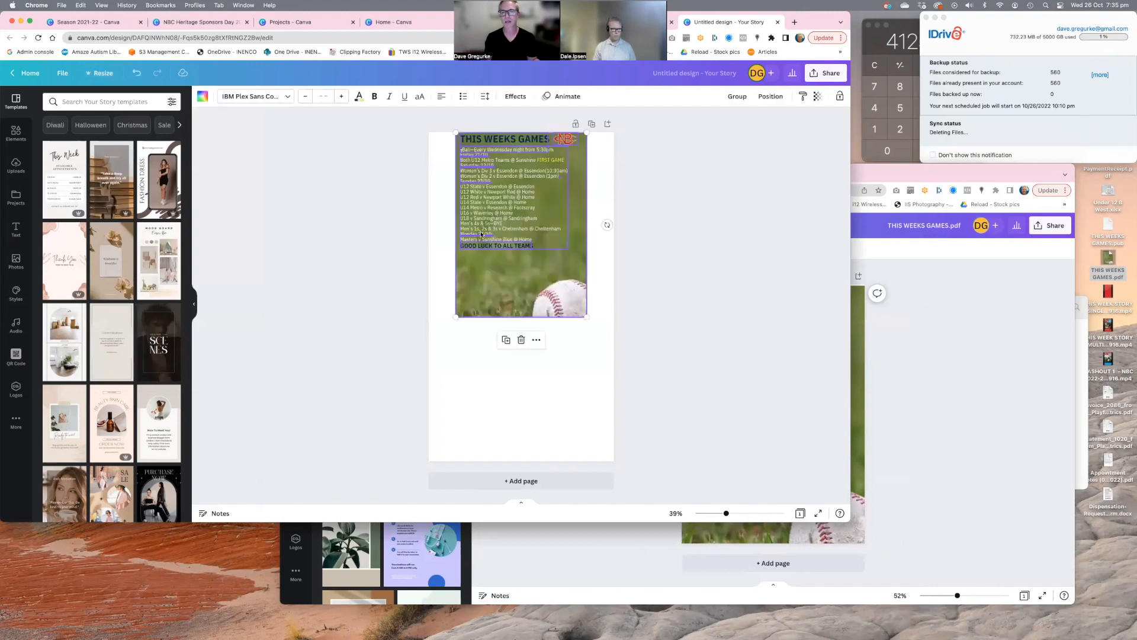
- Align the pasted elements with the story page's edge, enlarge them to the full page width and centre them vertically
left_click_drag(498, 272, 471, 273)
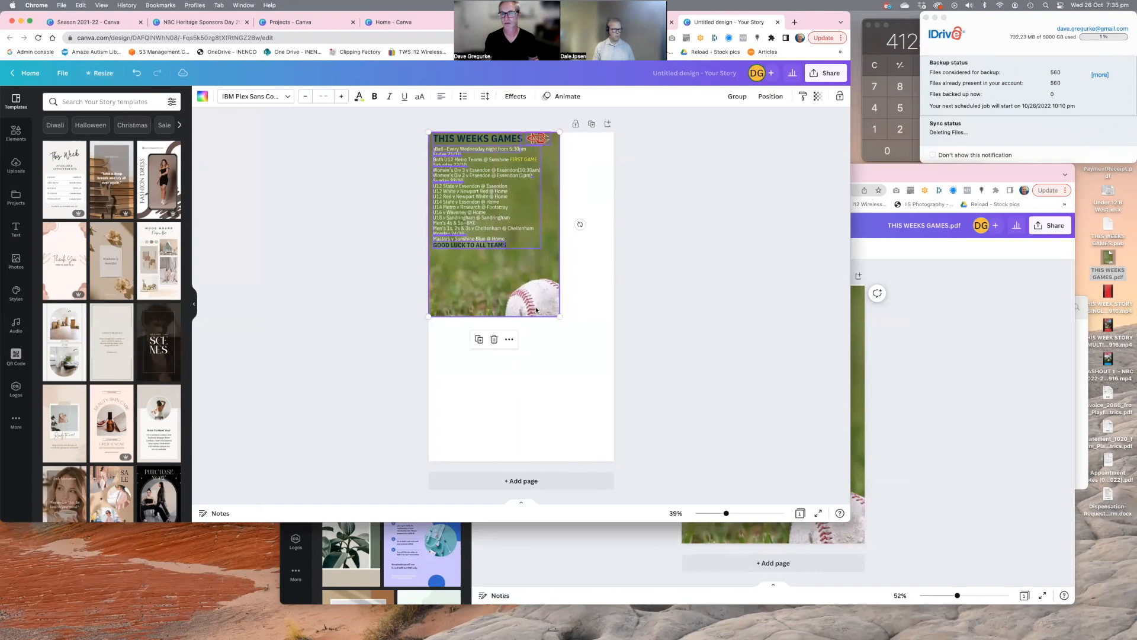
left_click_drag(591, 358, 614, 393)
mouse_move(545, 344)
left_mouse_down()
mouse_move(545, 394)
mouse_move(544, 367)
left_mouse_up()
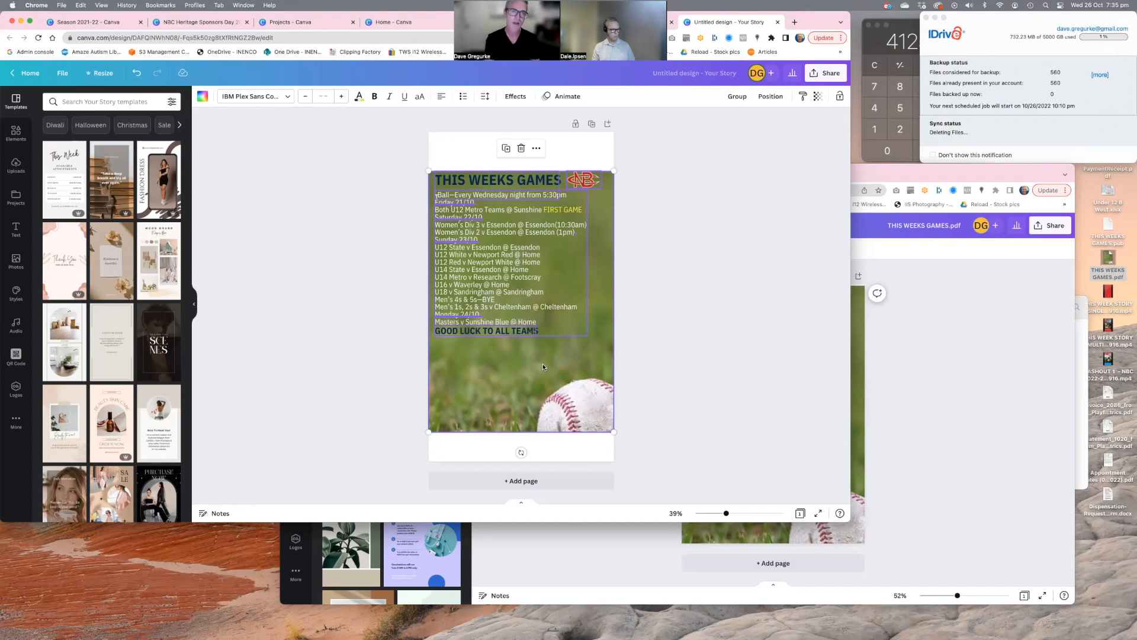
- Set the story page's background to the light blue from the NBC colour palette
left_click(490, 167)
left_click(203, 97)
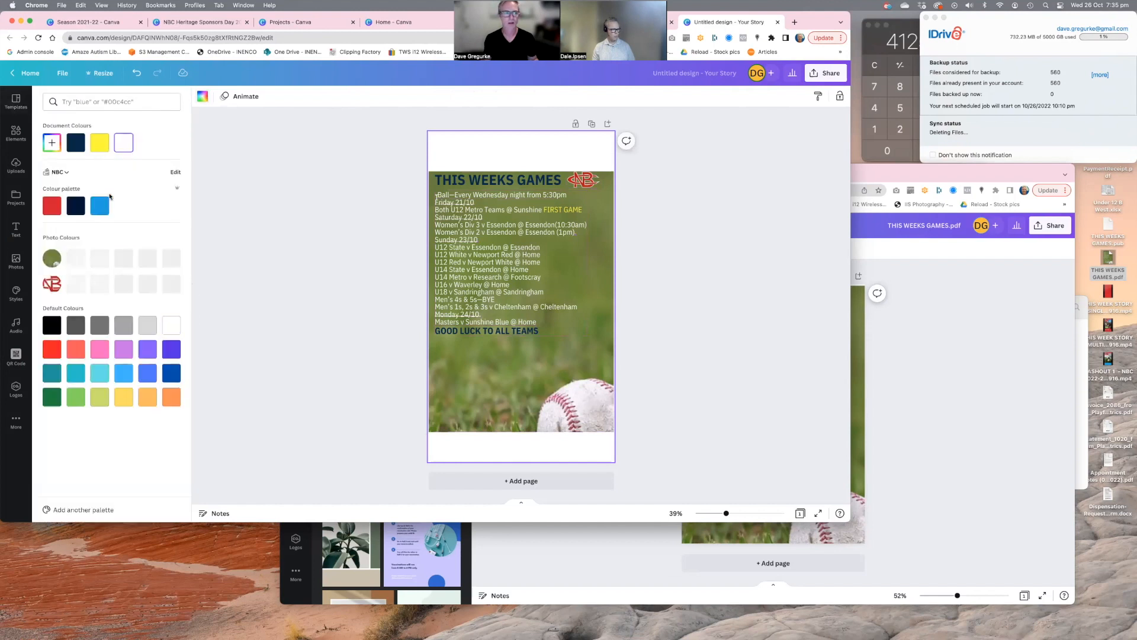
left_click(99, 206)
left_click(351, 307)
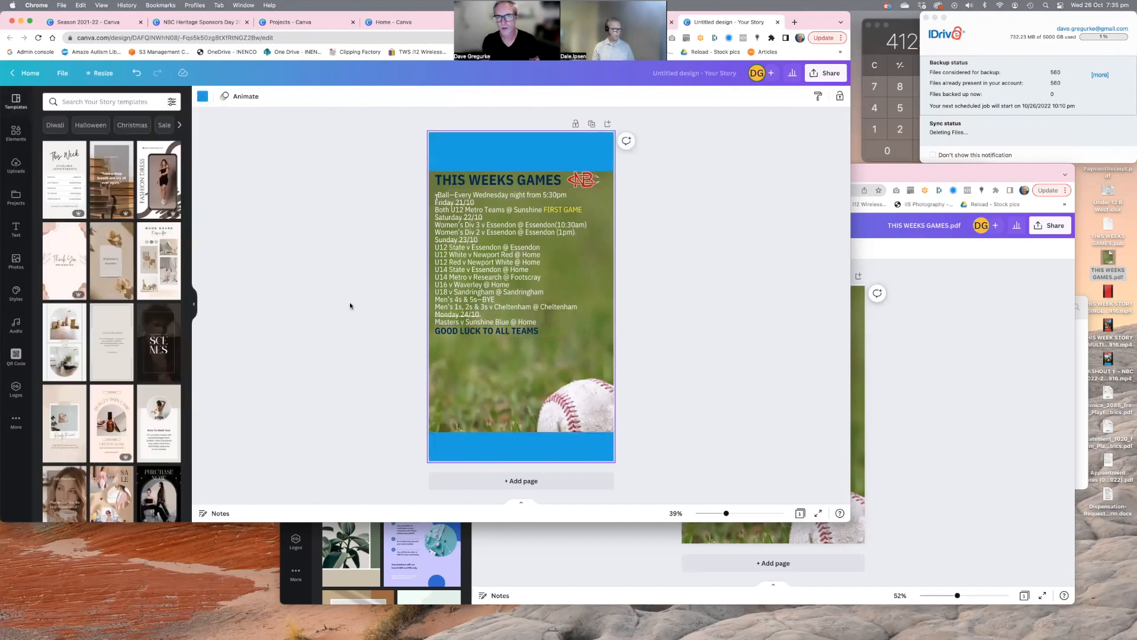
left_click(659, 276)
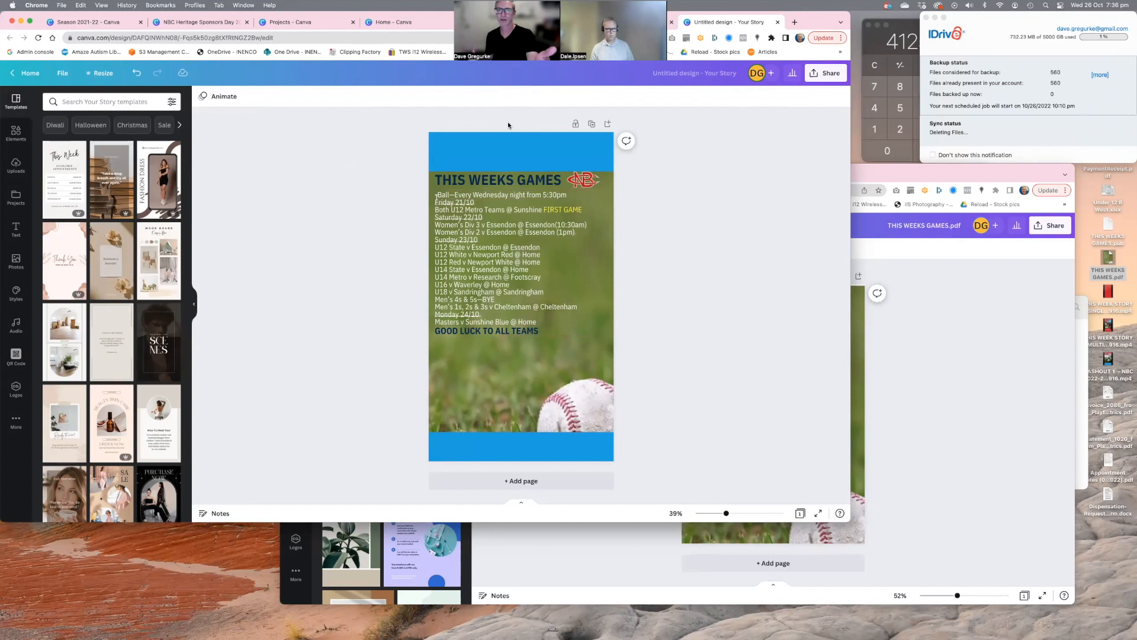
- Open the games list text box for editing without changing it, and select the story page's background
double_click(507, 222)
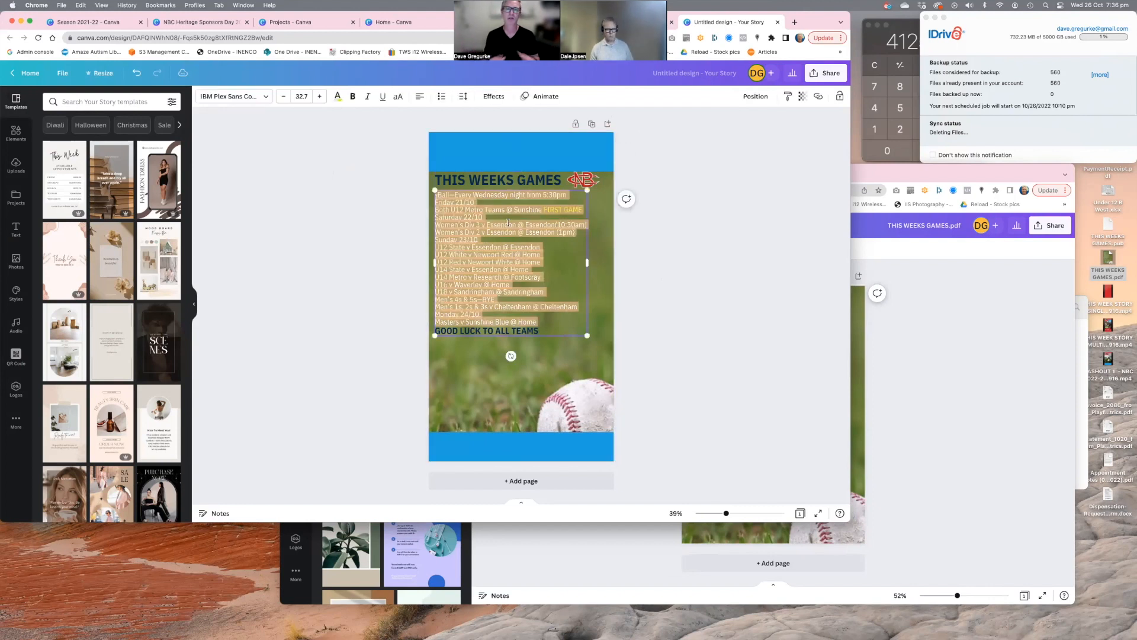
left_click(351, 237)
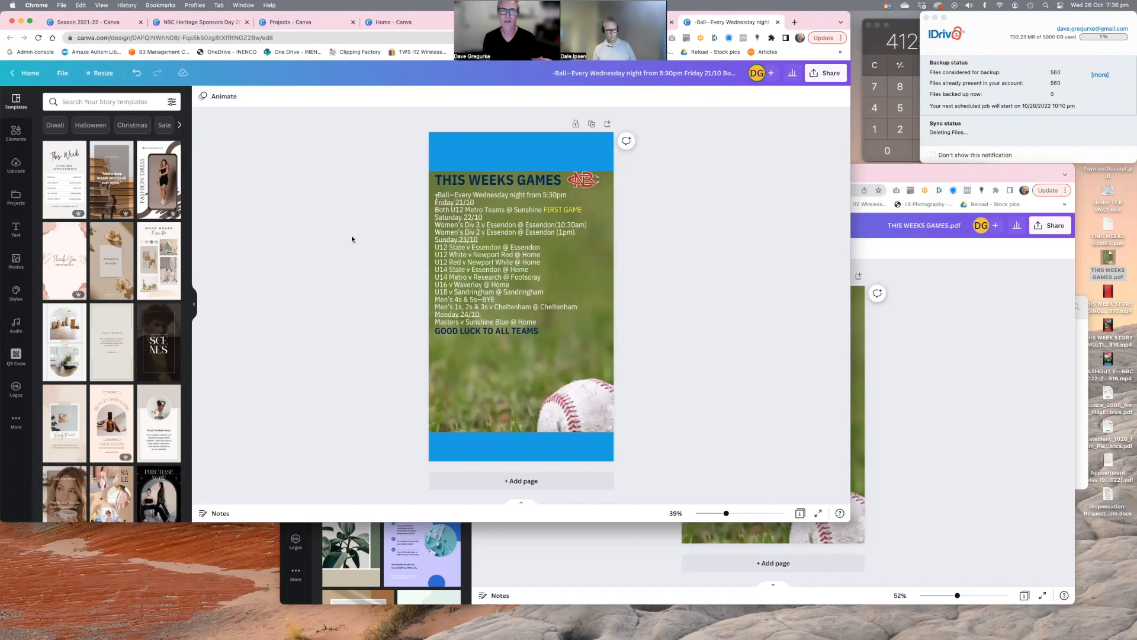
left_click(439, 156)
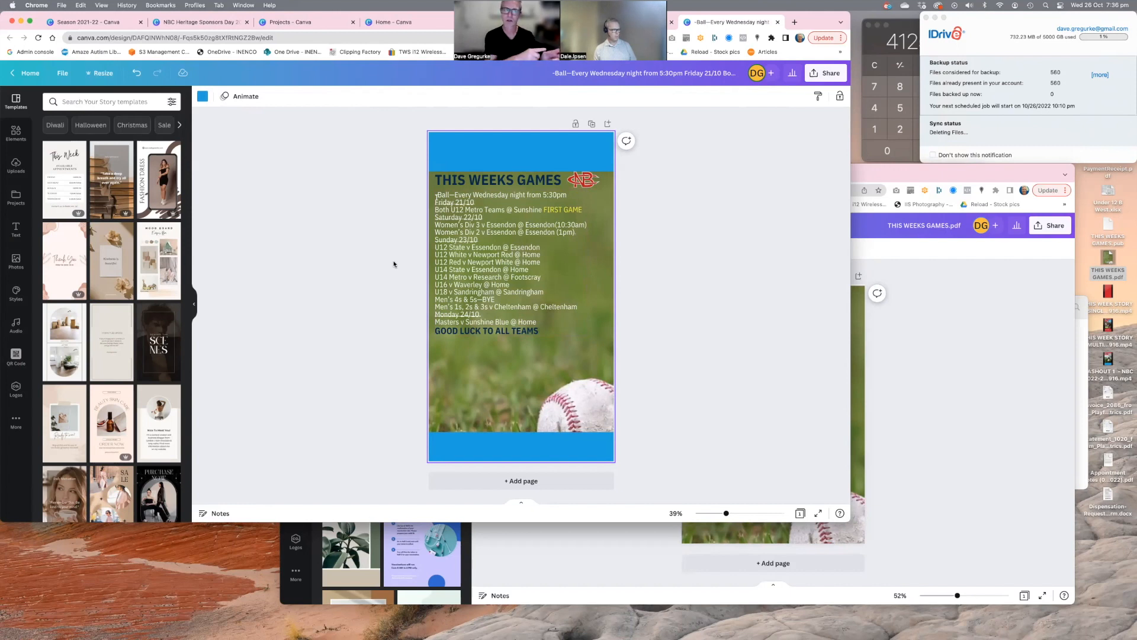
- Close the story design and both THIS WEEKS GAMES.pdf designs, and return to the home page
key("super+w")
left_click(991, 377)
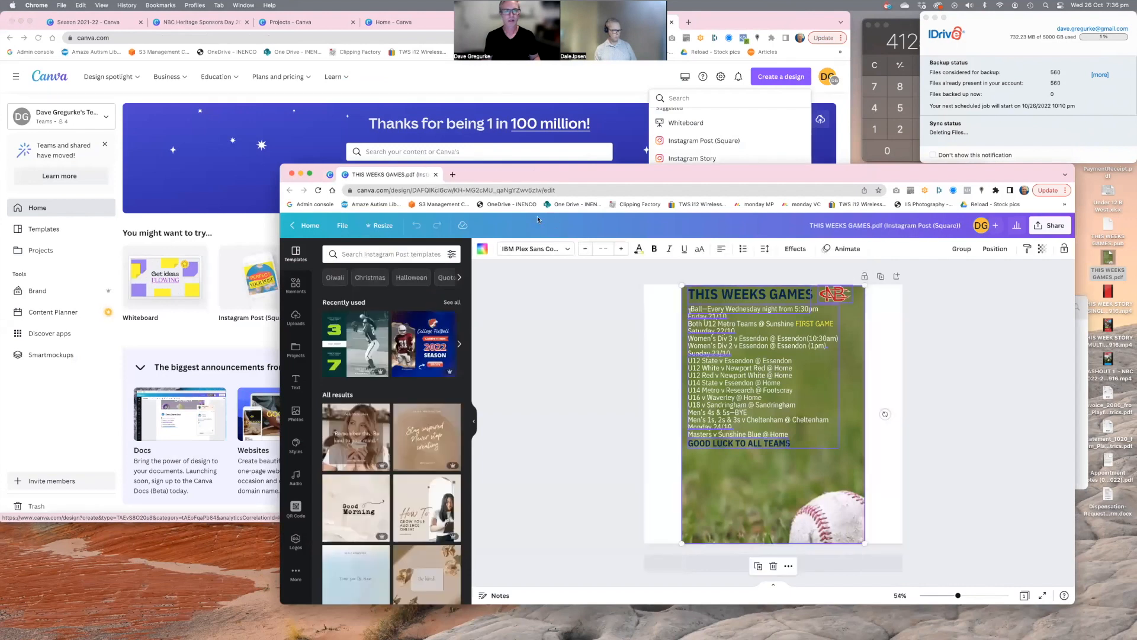
left_click(181, 383)
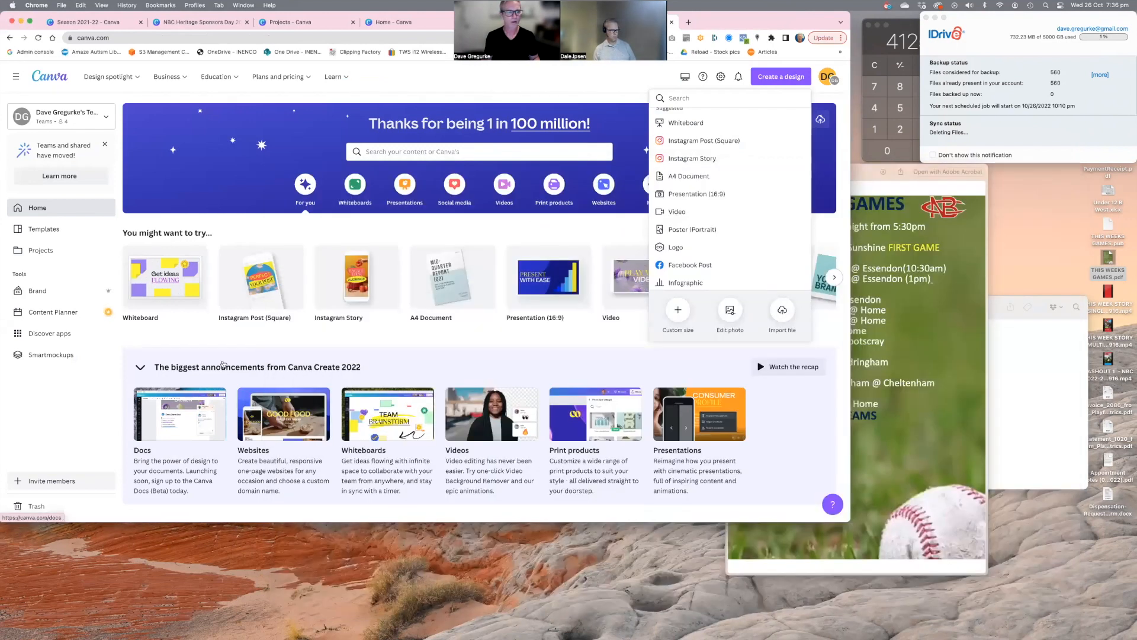
- Open the THIS WEEK STORY - SINGLE PAGE design from the recent designs and view its page timing setting
scroll(320, 308, "down", 7)
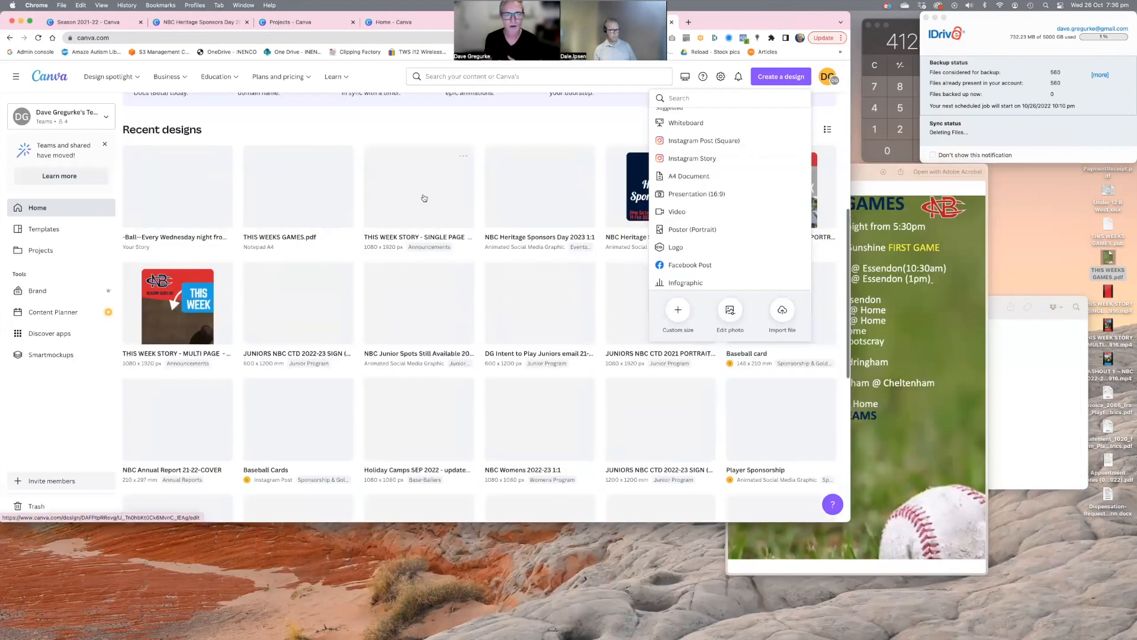
left_click(423, 197)
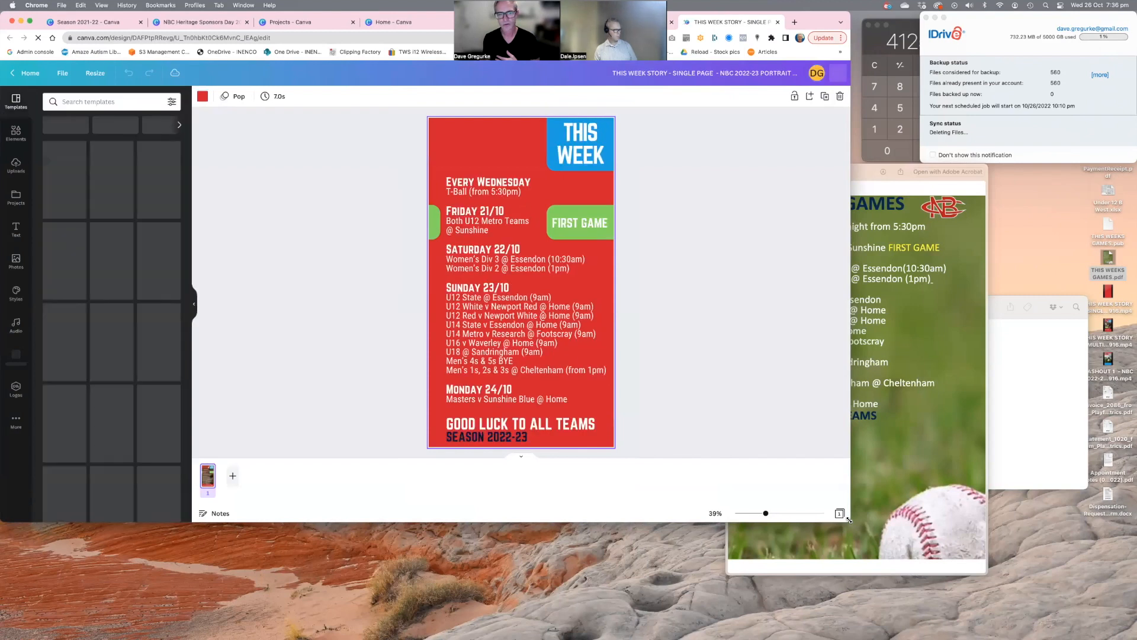
left_click_drag(849, 520, 890, 550)
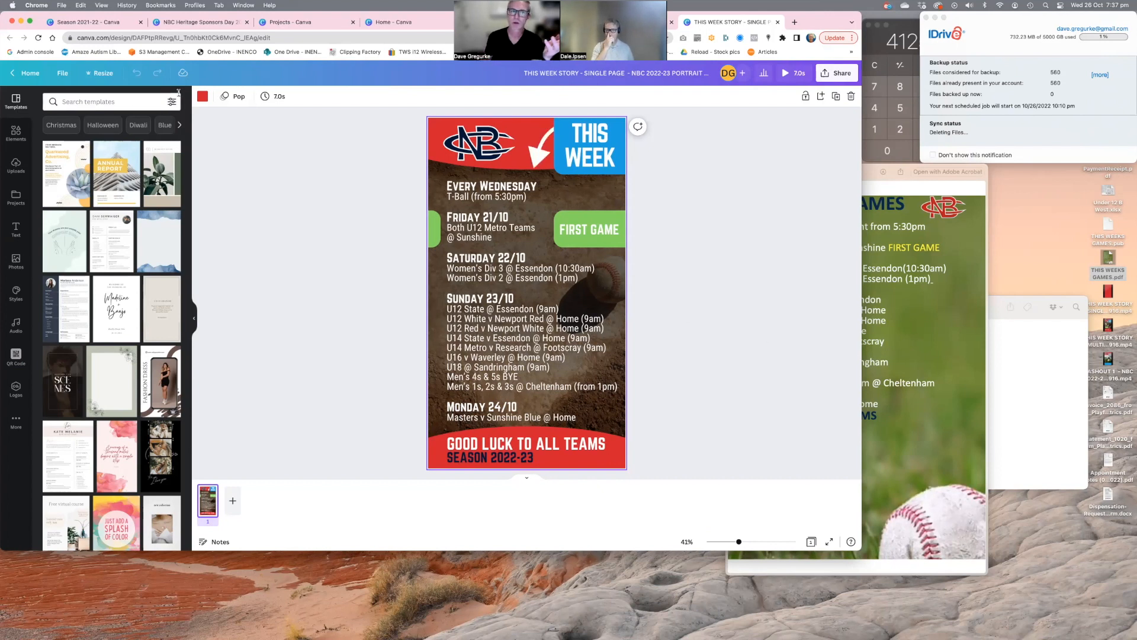
left_click(280, 97)
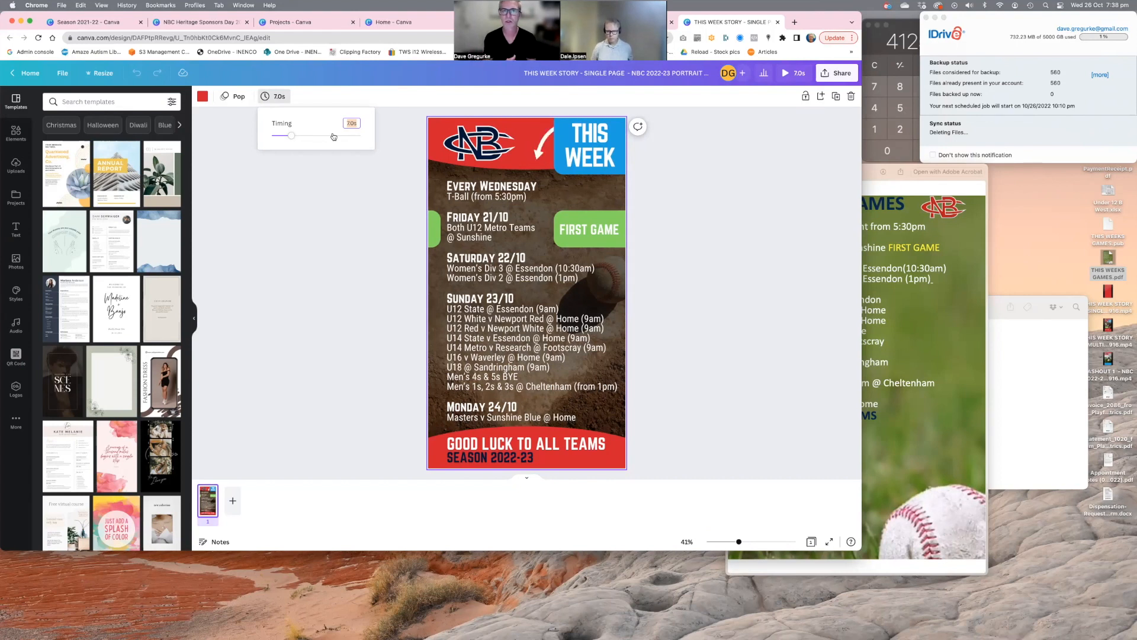
left_click(377, 191)
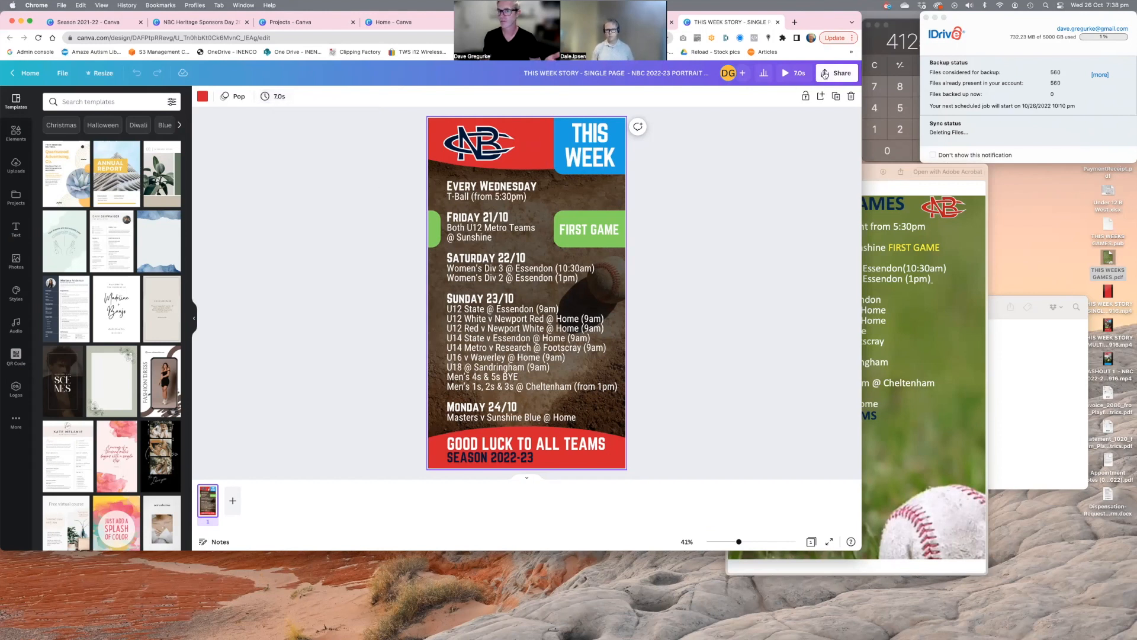
- Download the single-page story design as an MP4 video with the download settings saved
left_click(829, 75)
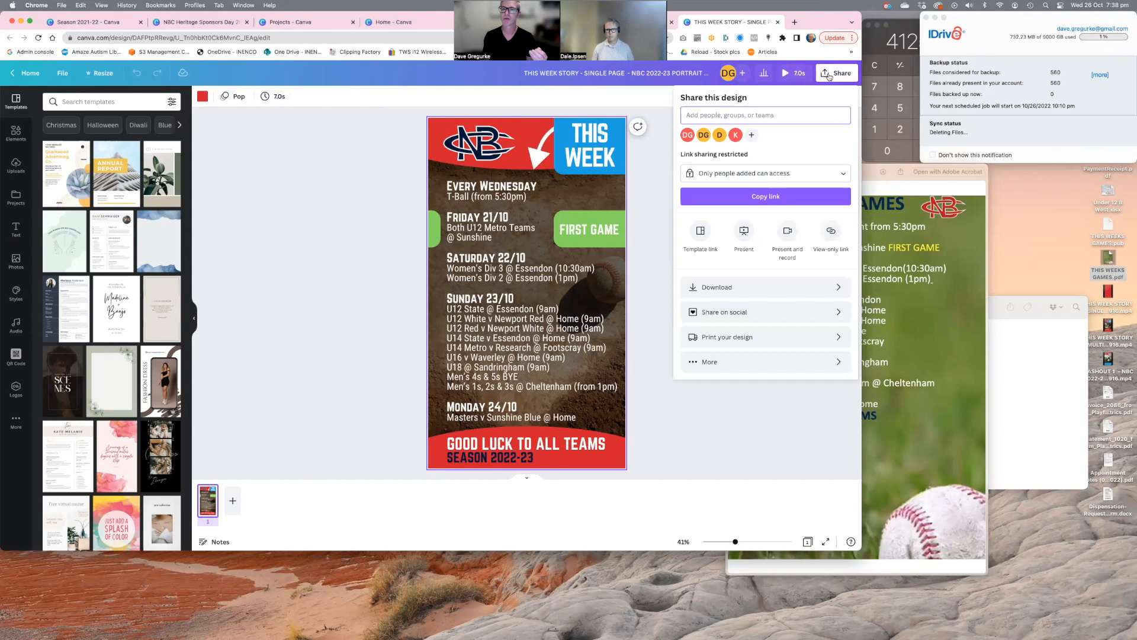
left_click(721, 288)
left_click(712, 140)
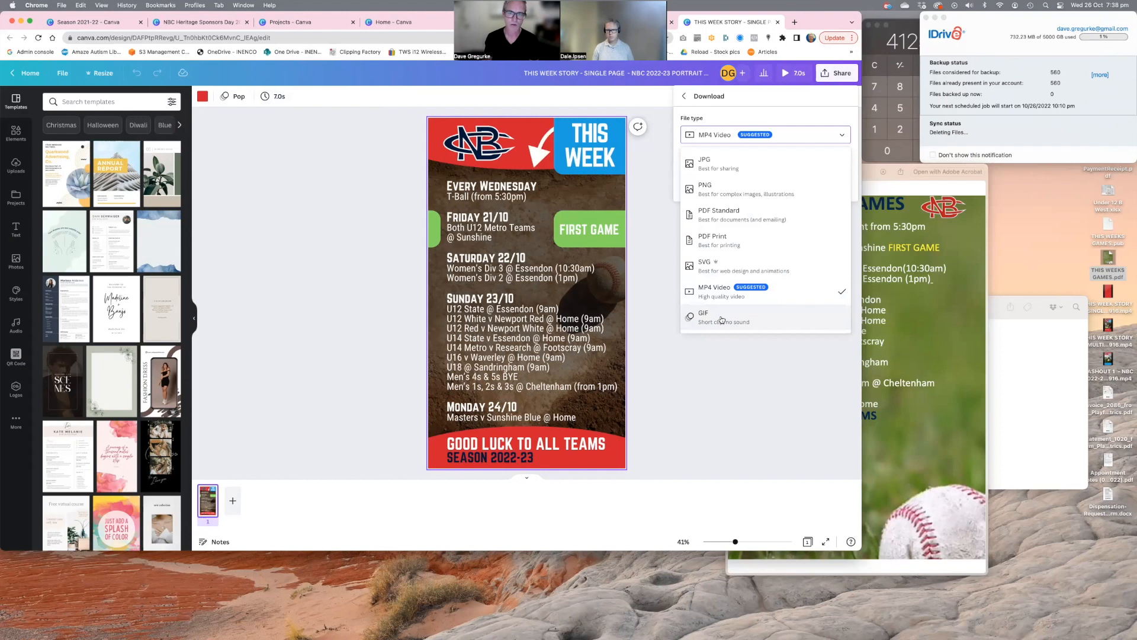
left_click(720, 292)
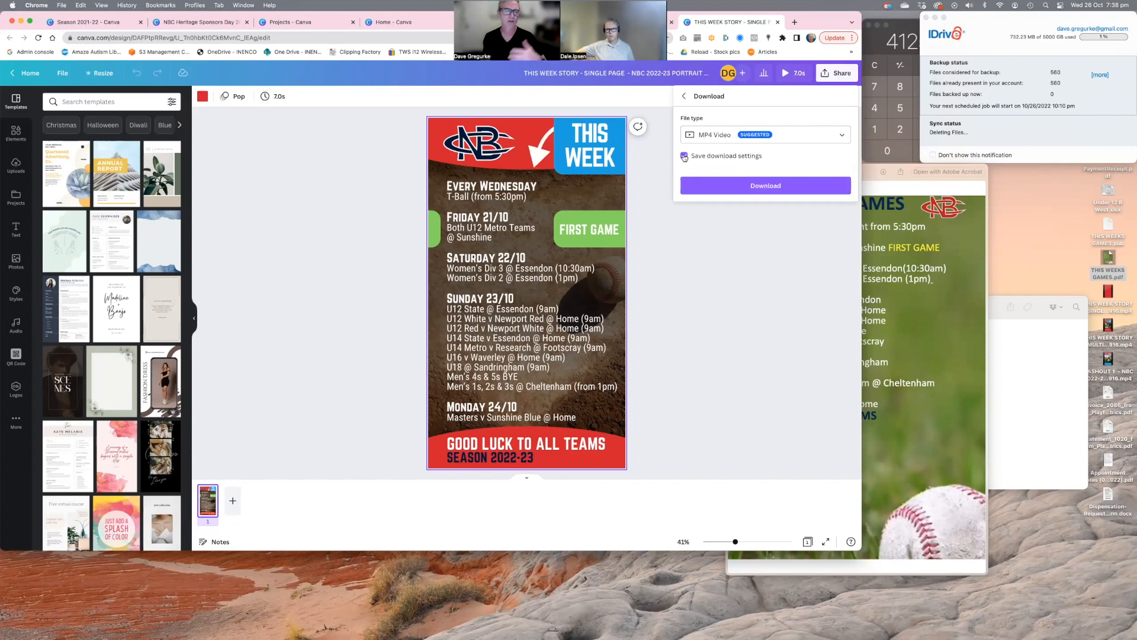
left_click(766, 184)
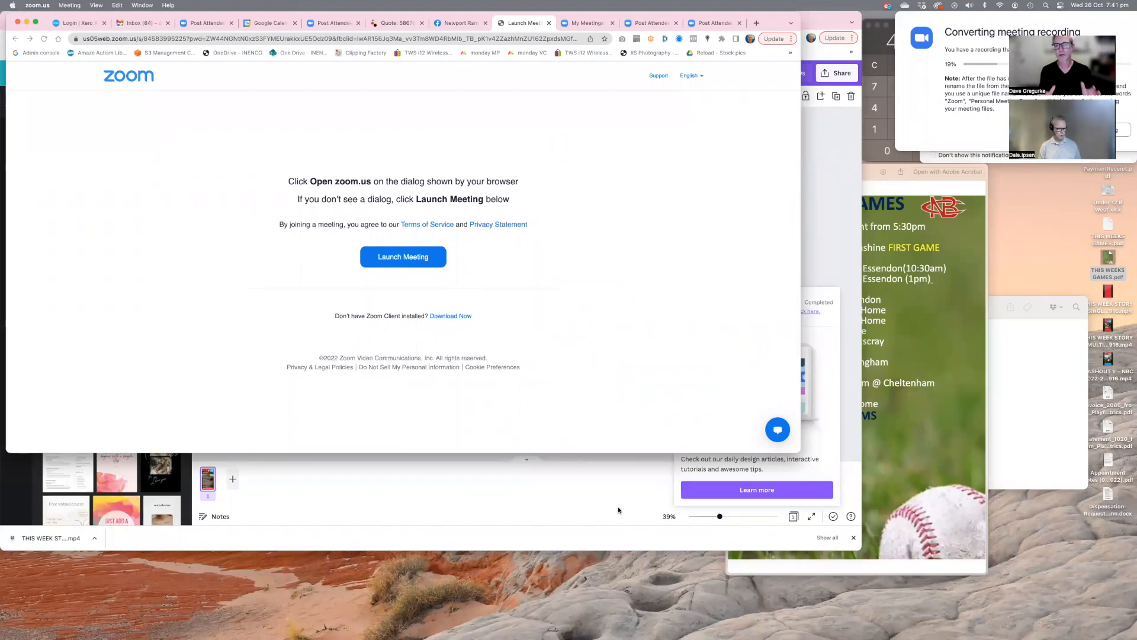
- Return to the story design in Canva and move the meeting recording conversion window away from the webcam views
left_click(618, 510)
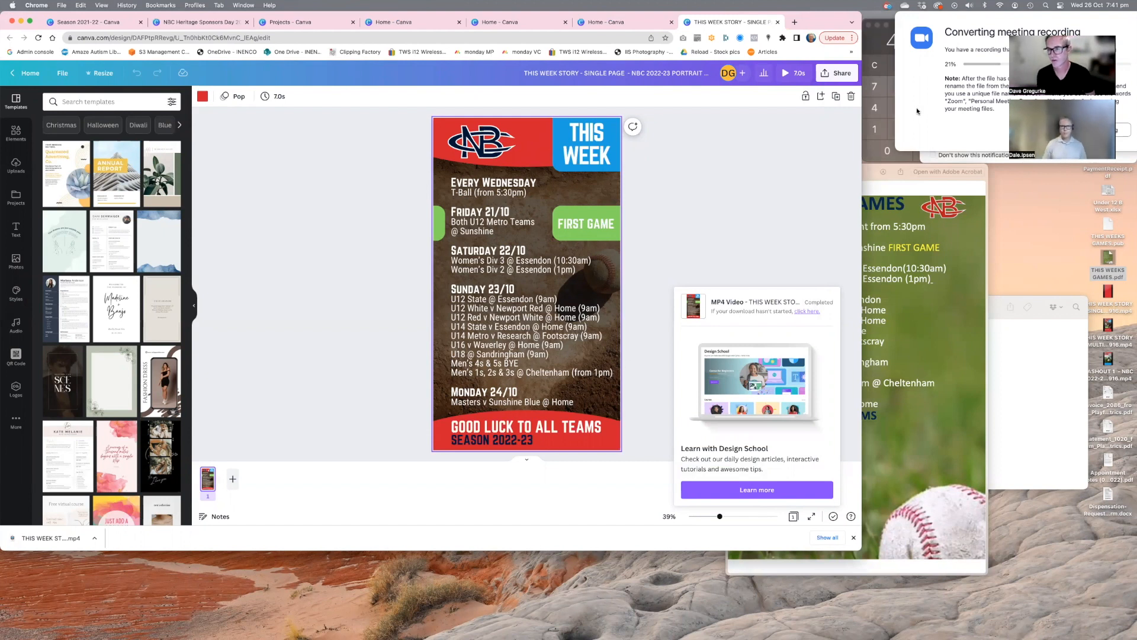
left_click(993, 66)
left_click_drag(820, 210, 893, 236)
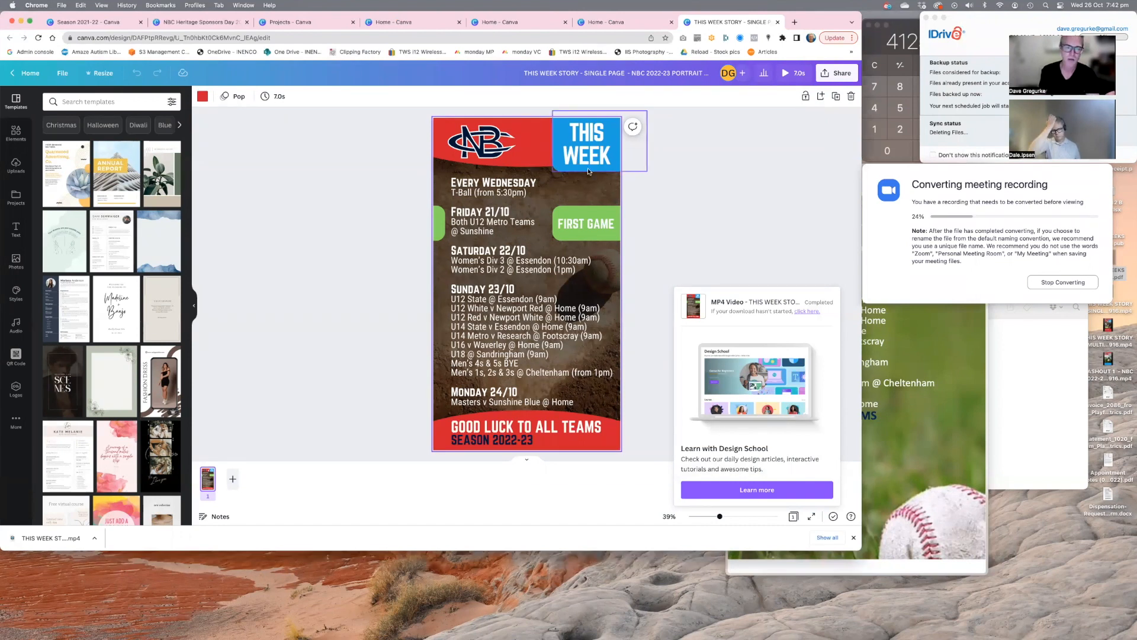
- Download the single-page story design as a JPG and save it to the Desktop
left_click(837, 73)
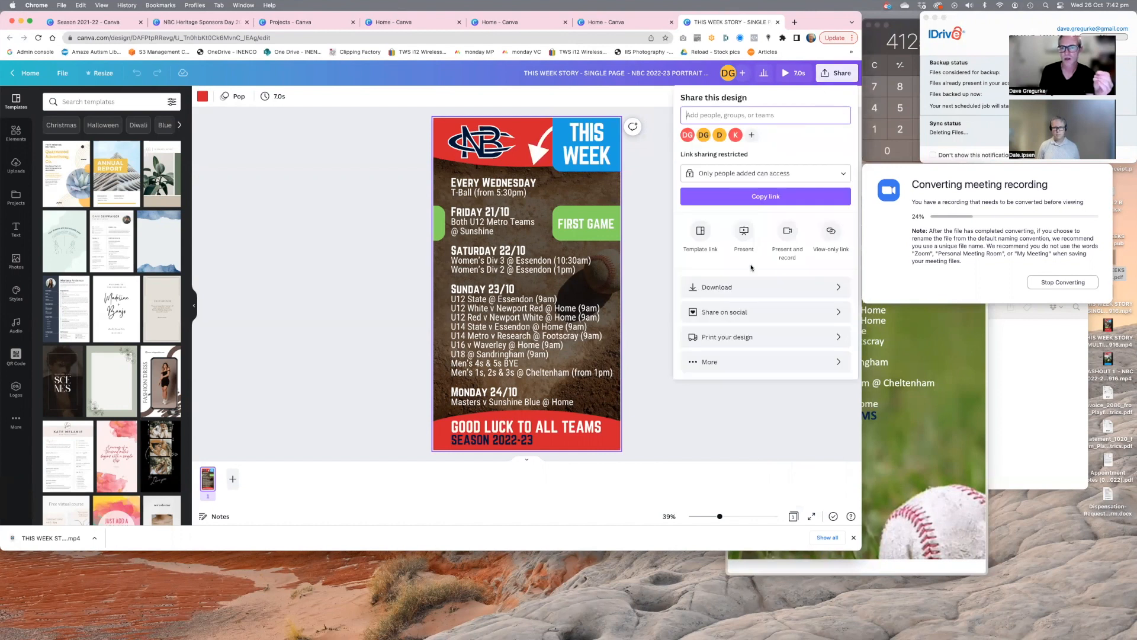
left_click(721, 288)
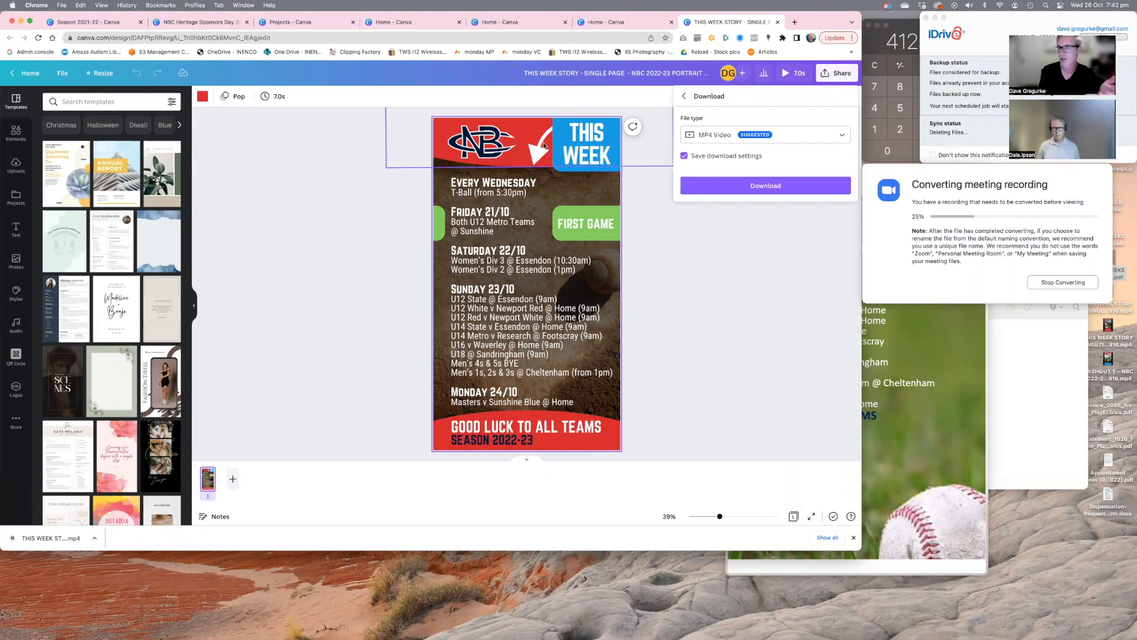
left_click(717, 136)
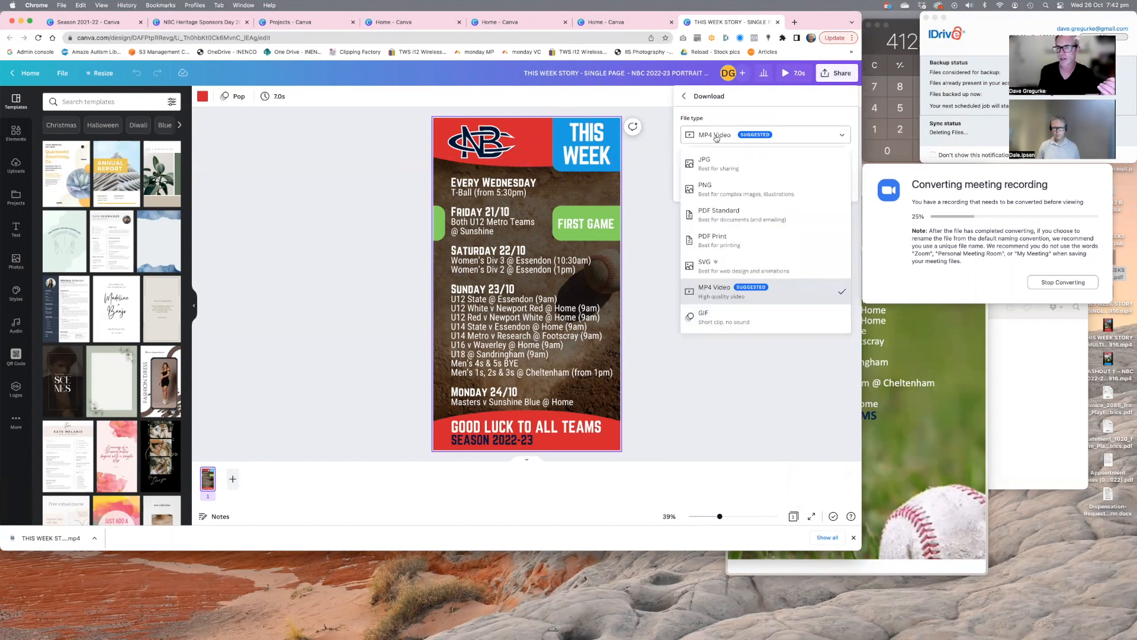
left_click(714, 165)
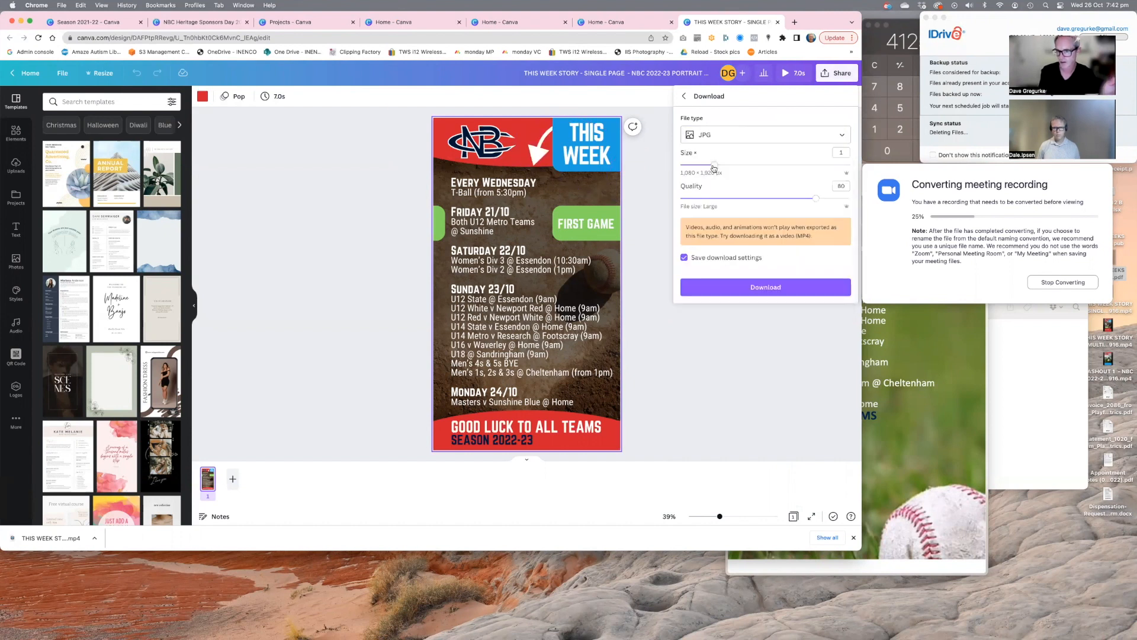
left_click(772, 291)
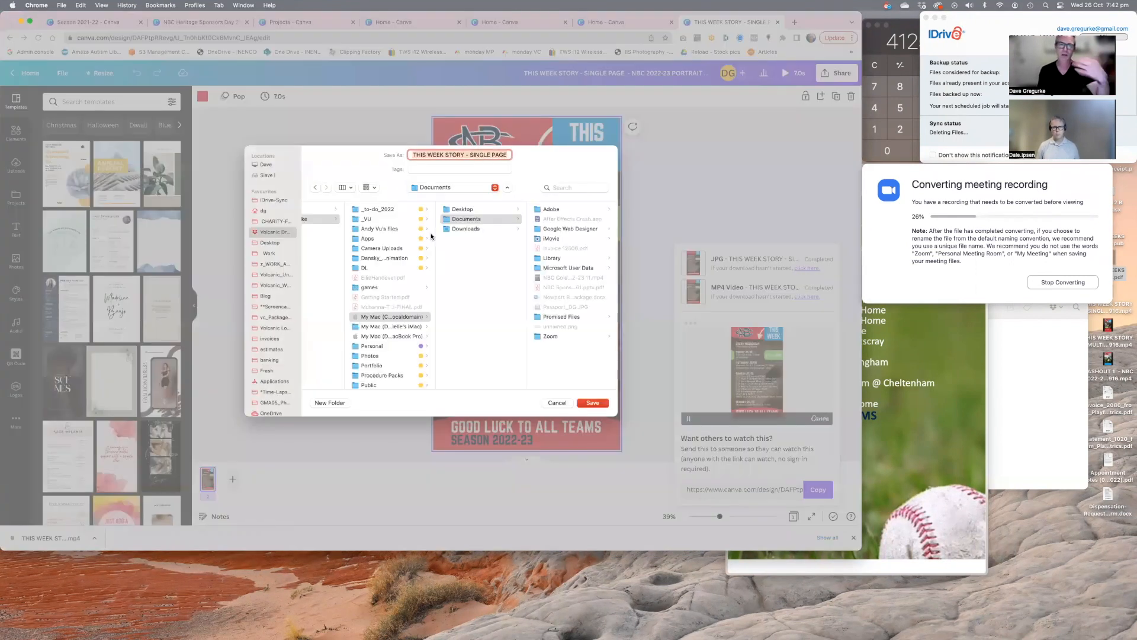
key("super+shift+d")
key("Return")
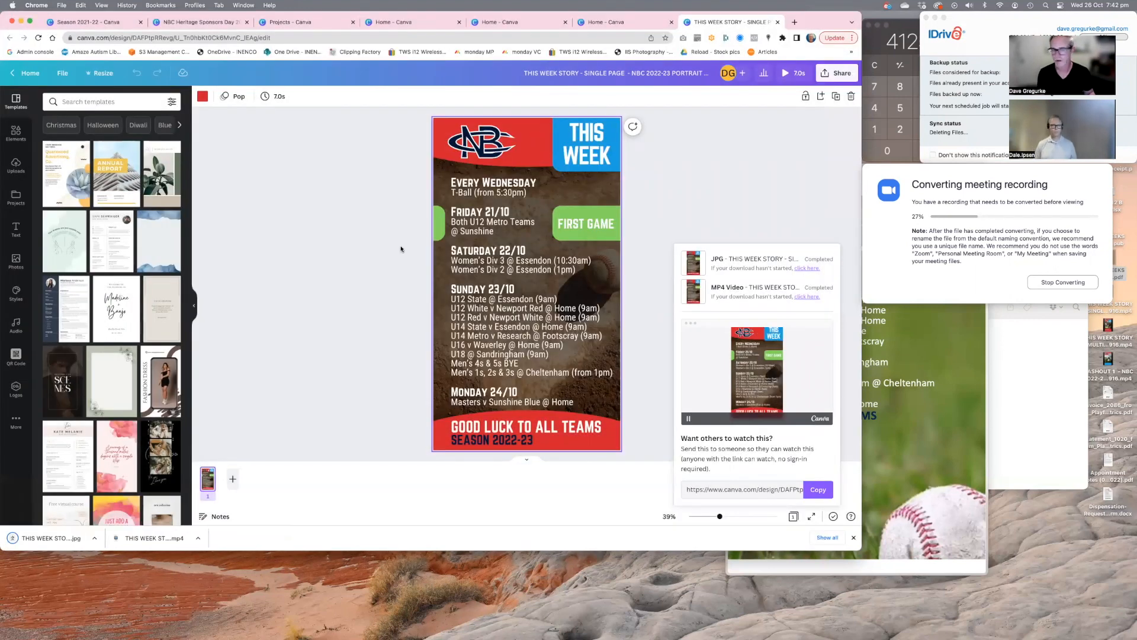
- Reveal the desktop, move the story JPG and the WASHOUT 1 video to a free area, and restore the windows
key("F11")
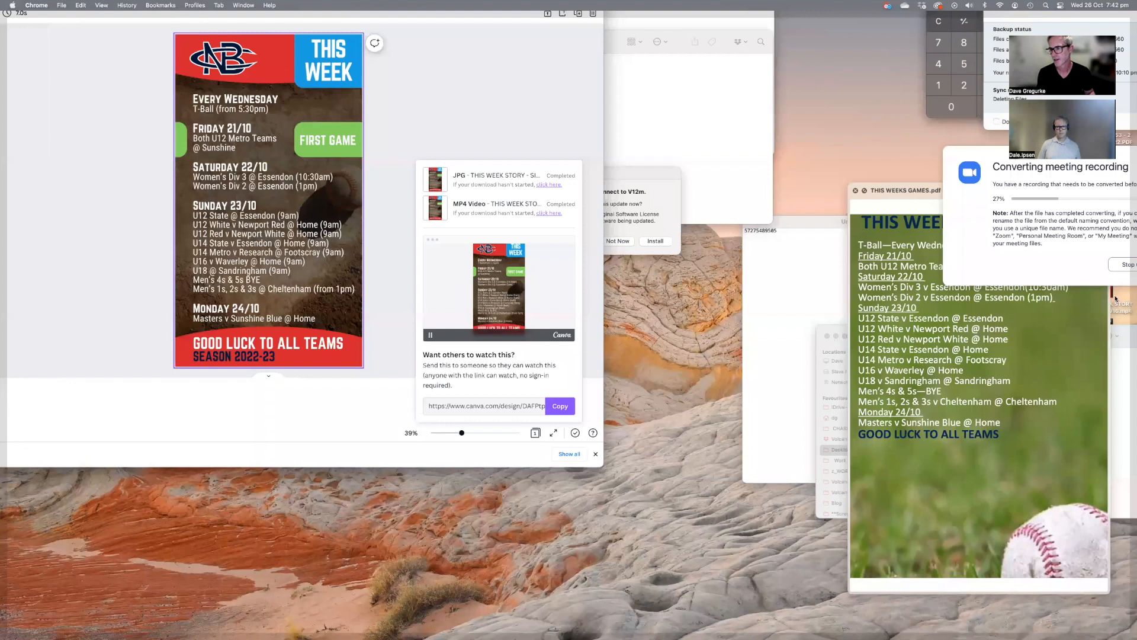
left_click(1108, 358)
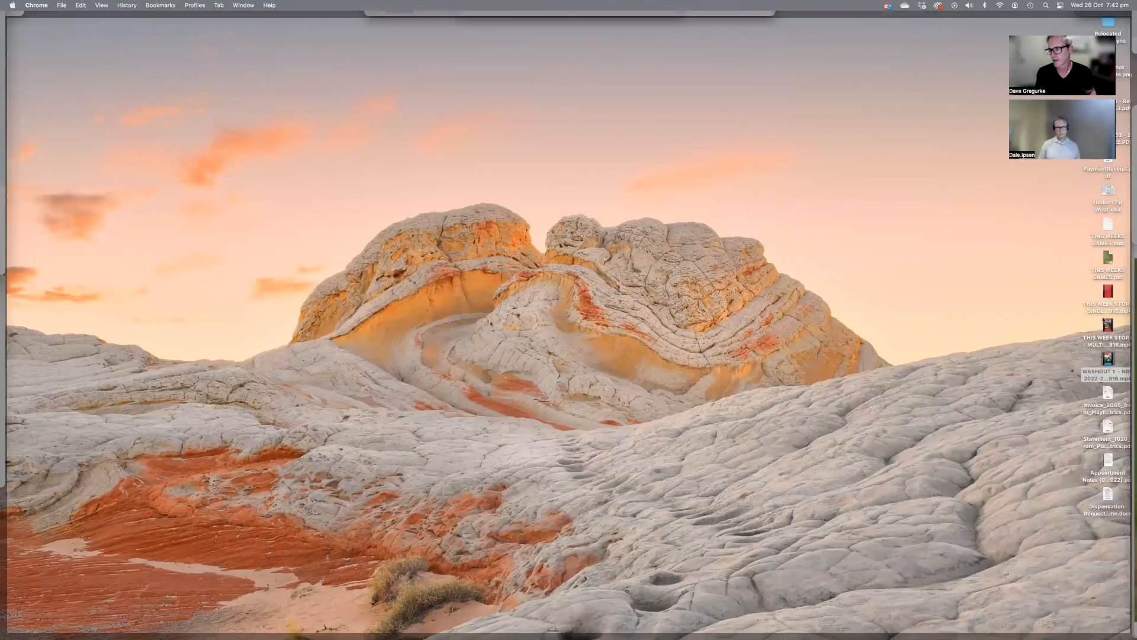
left_click_drag(1104, 377, 1002, 359)
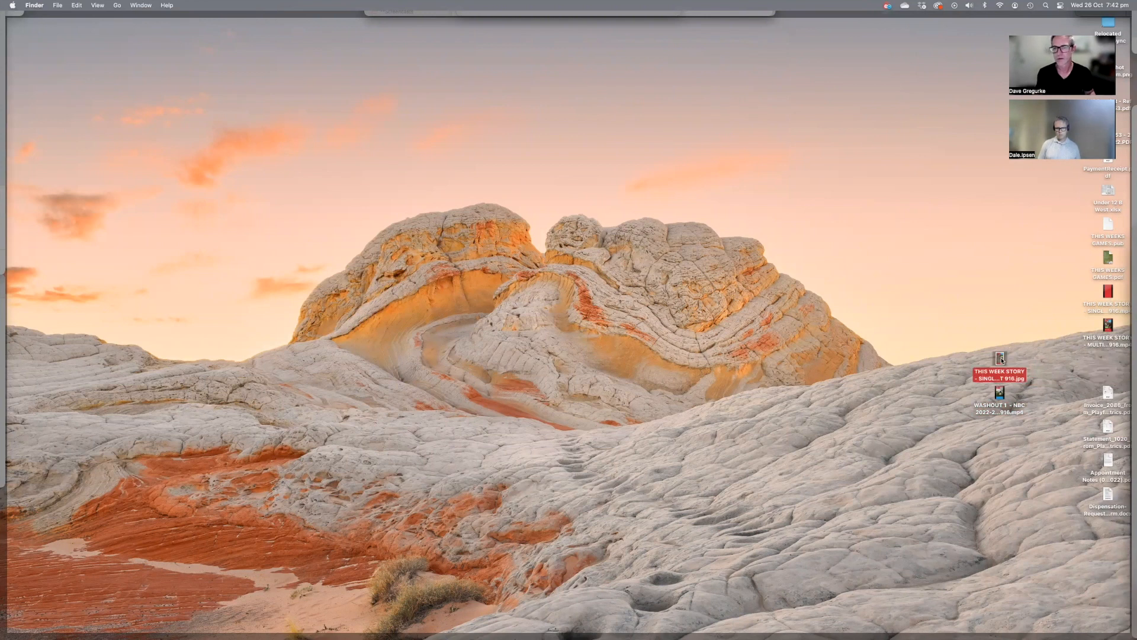
key("space")
key("space")
key("space")
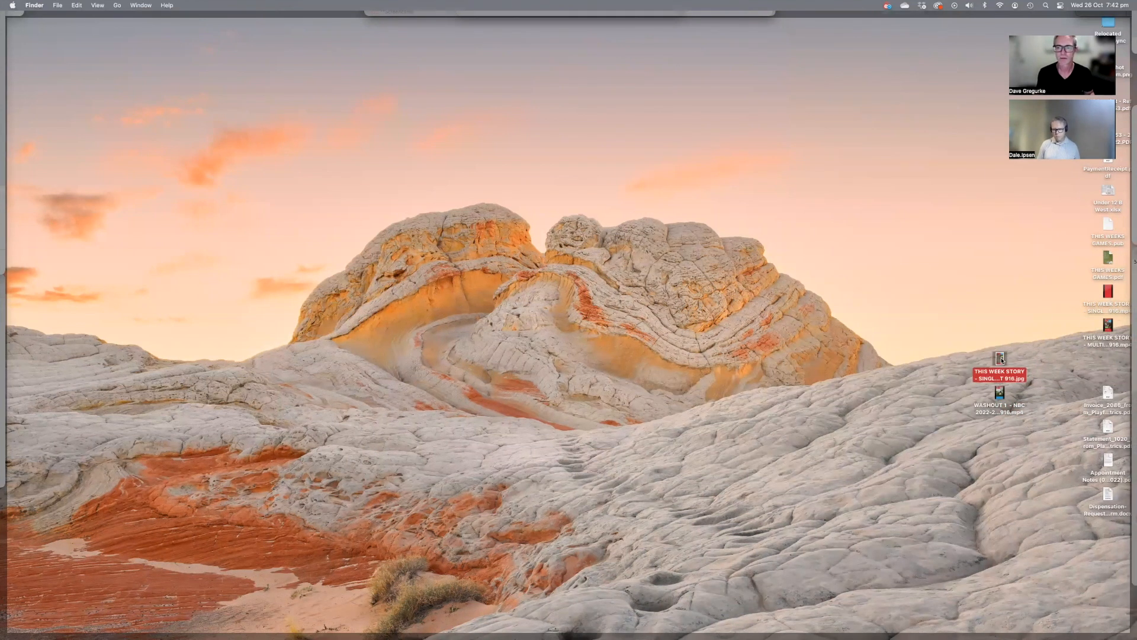
right_click(1002, 359)
key("Escape")
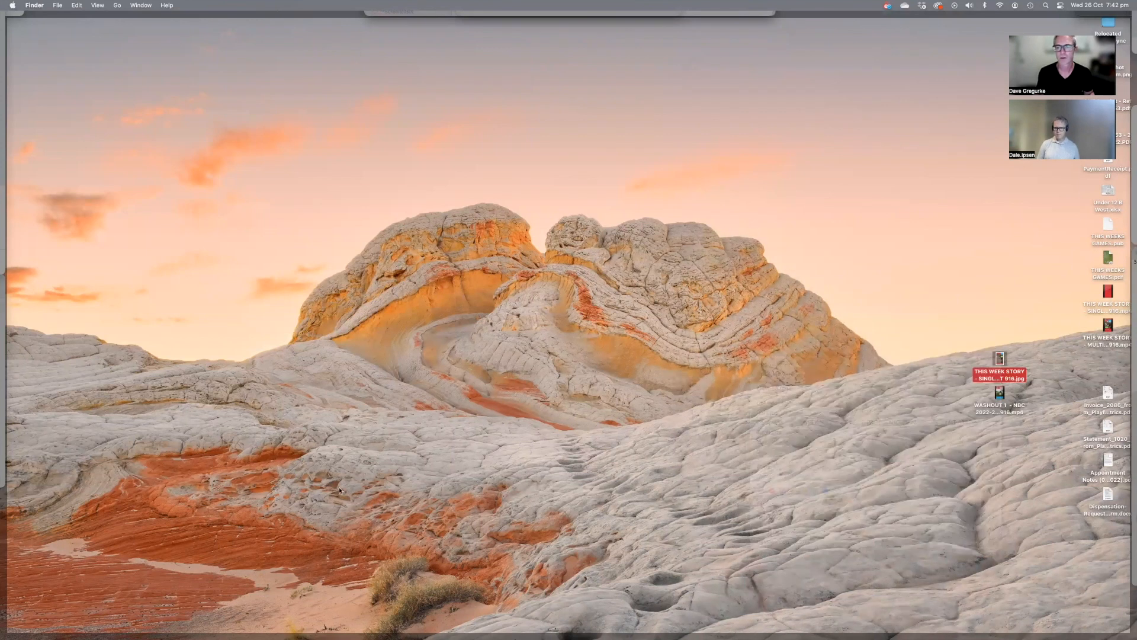
key("F11")
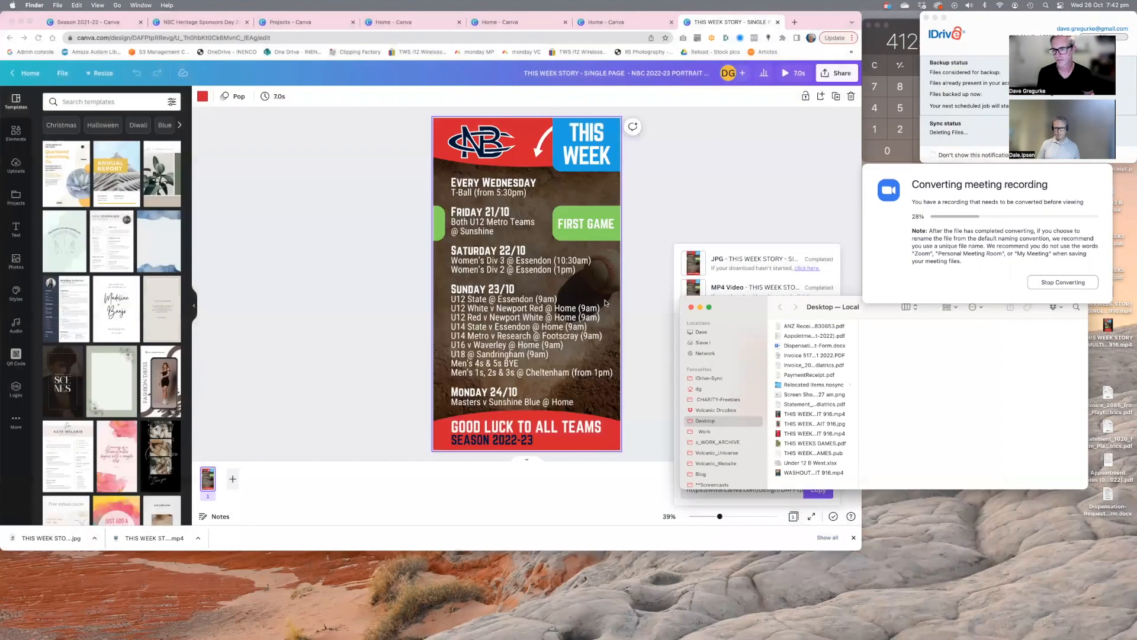
- Move the Desktop folder window aside, preview the downloaded story JPG, and close the preview
left_click_drag(821, 306, 627, 302)
left_click(998, 360)
key("space")
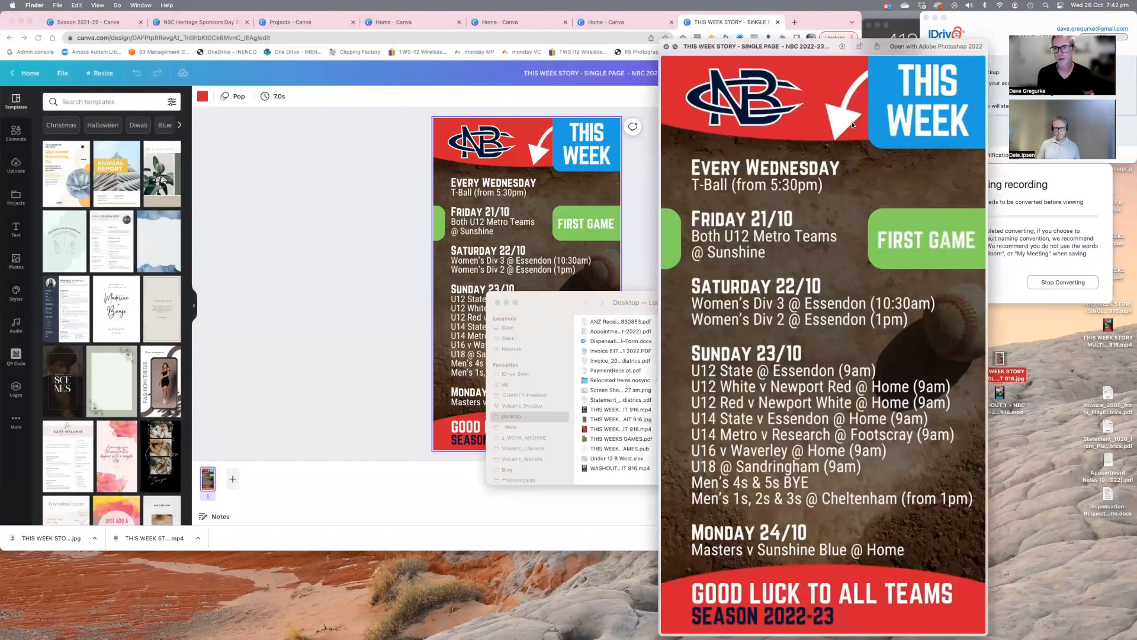
left_click_drag(747, 49, 130, 44)
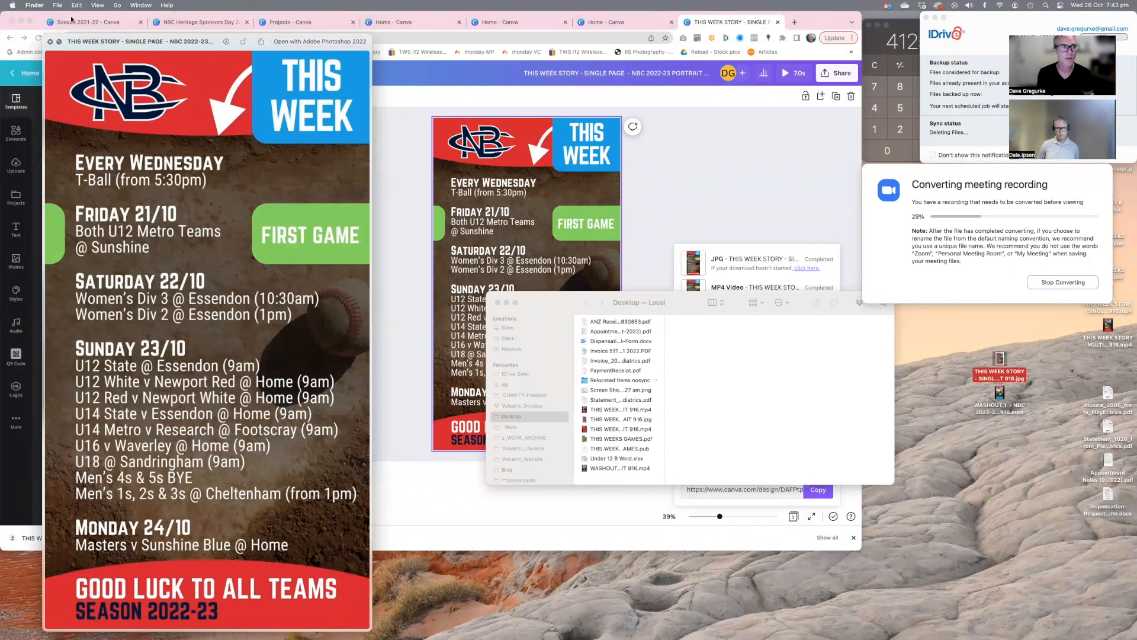
left_click_drag(69, 51, 480, 37)
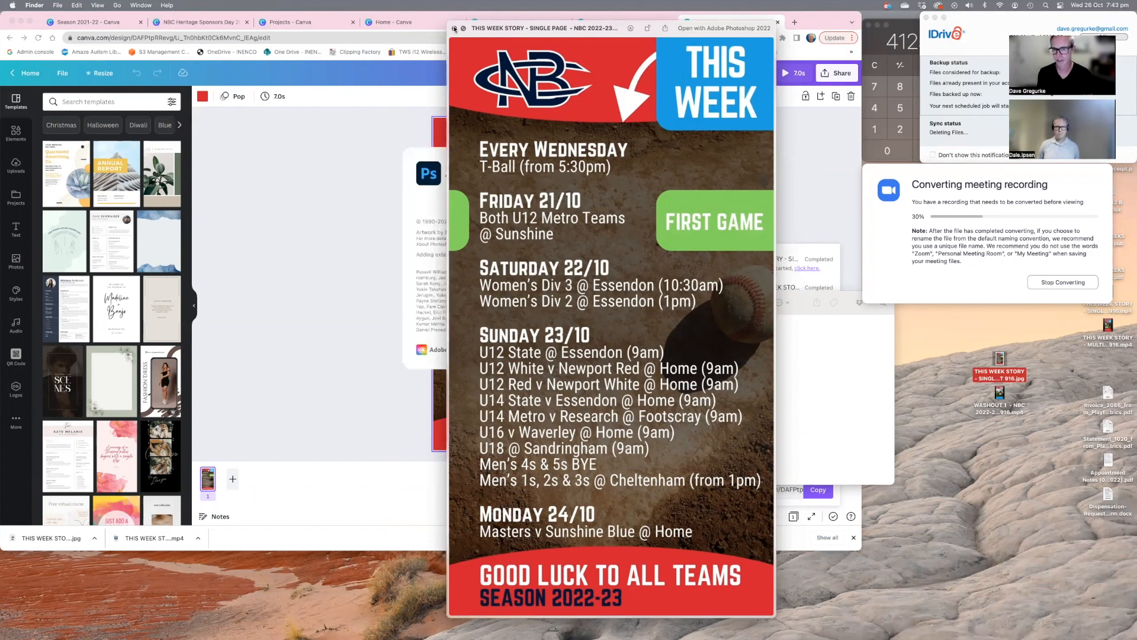
left_click(454, 27)
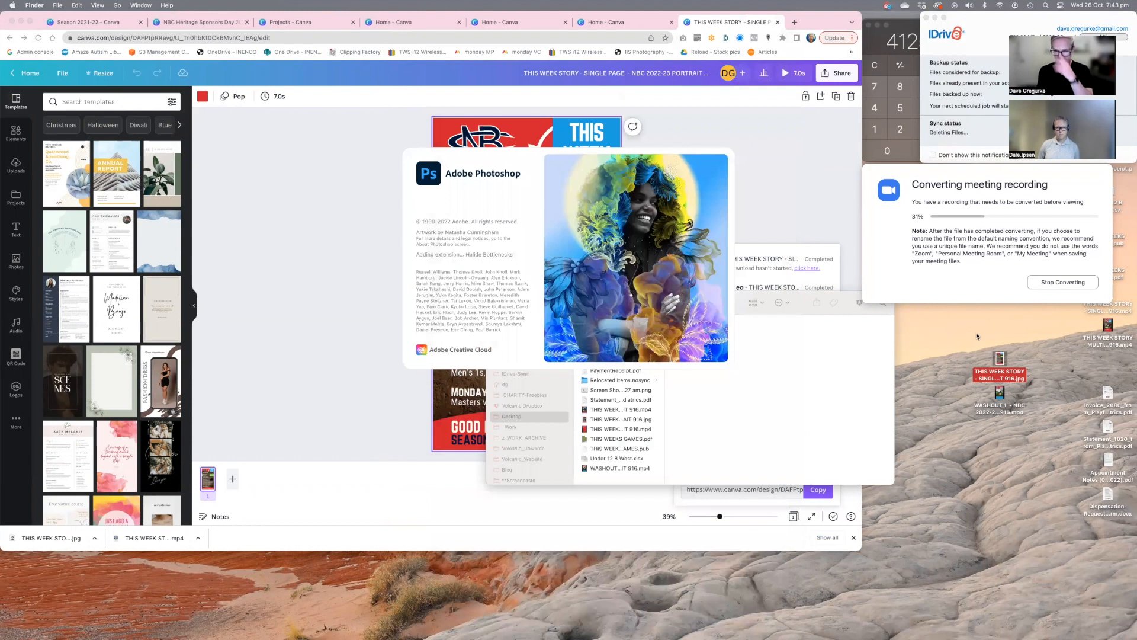
- Uncover the desktop files by moving the conversion window aside, and move the single-page story MP4 out of the icon column
left_click(1000, 394)
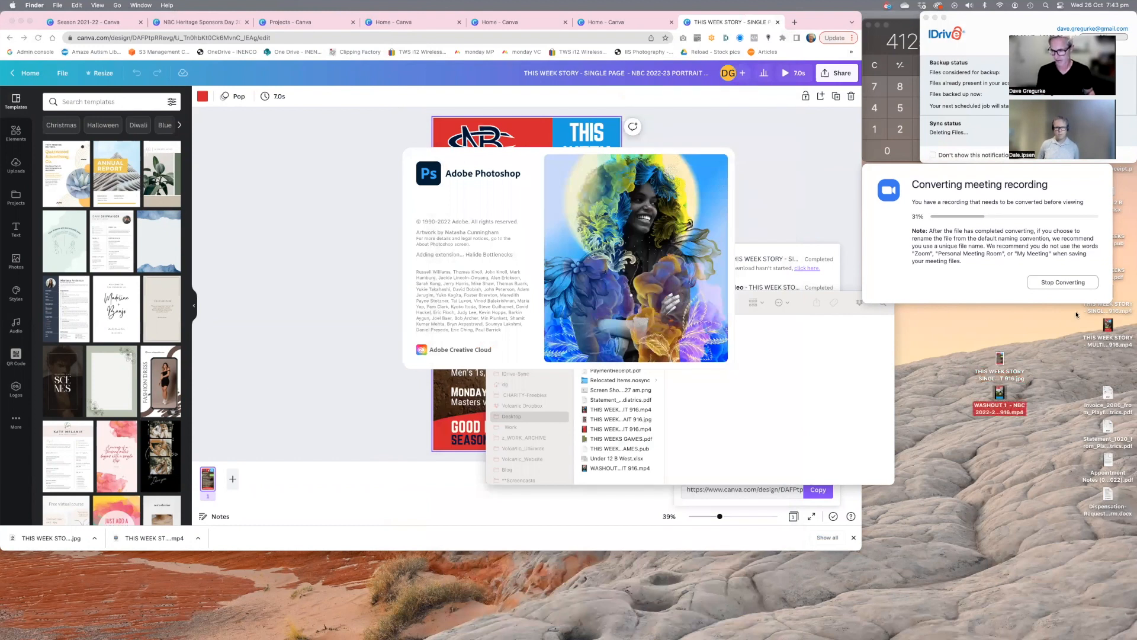
left_click_drag(1020, 176, 819, 186)
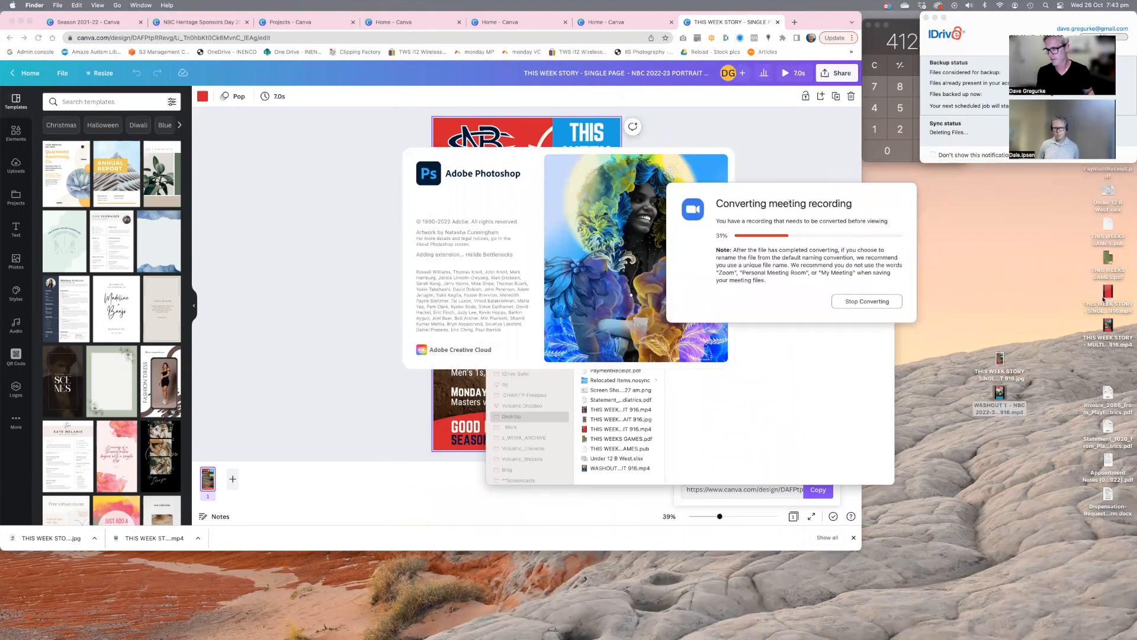
left_click_drag(1110, 292, 1055, 294)
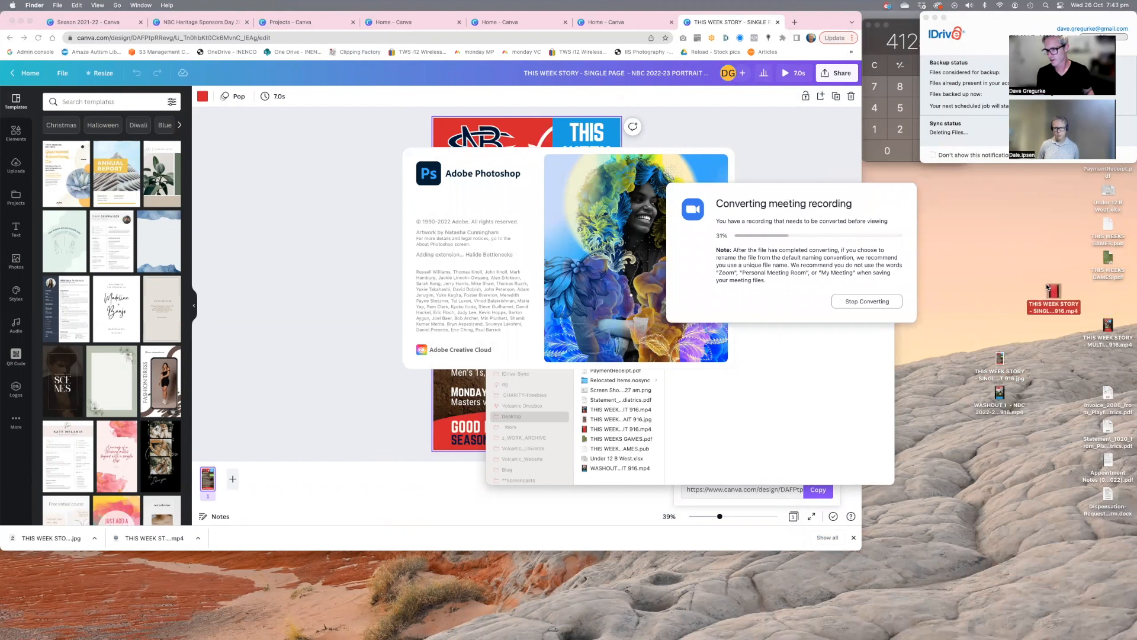
- Preview the downloaded single-page story MP4 from the desktop and return to the story design in Canva
key("space")
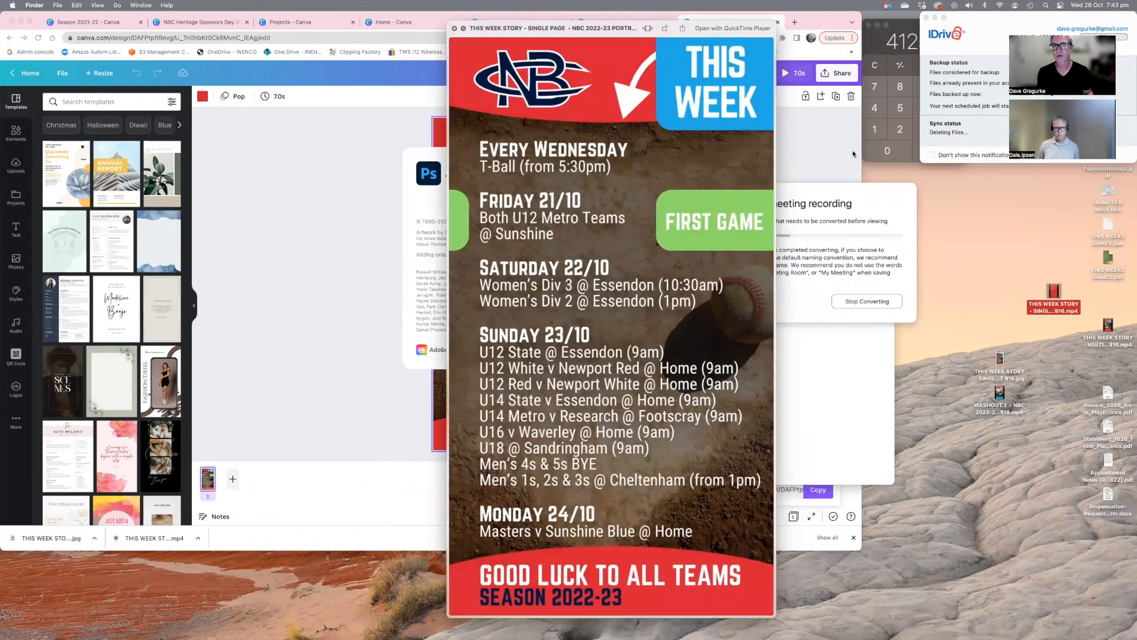
left_click_drag(564, 33, 700, 29)
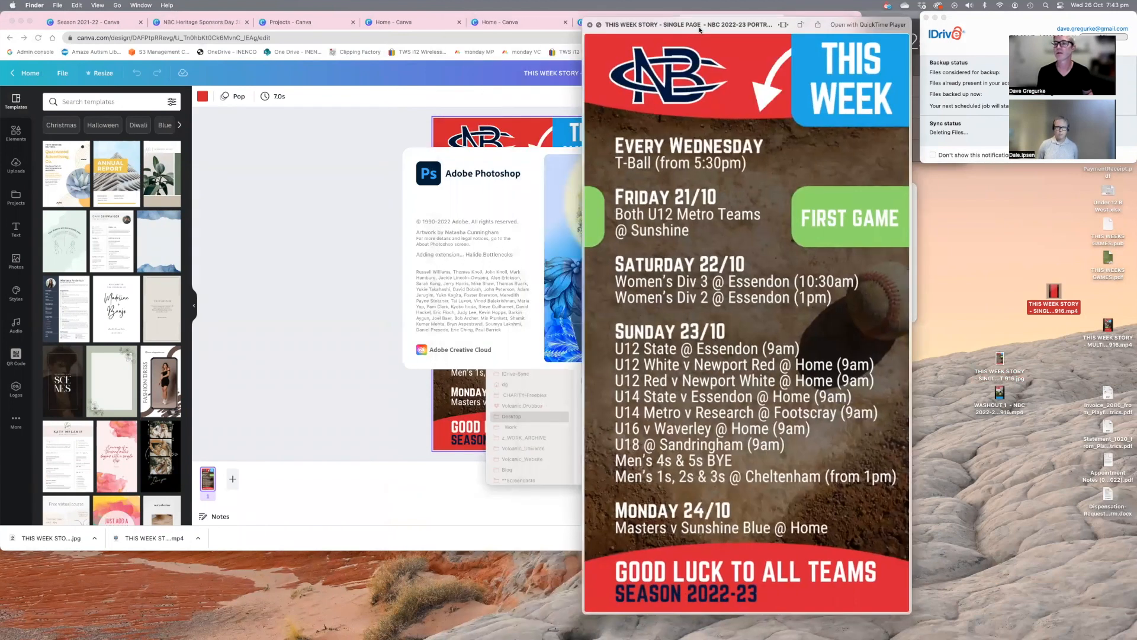
key("space")
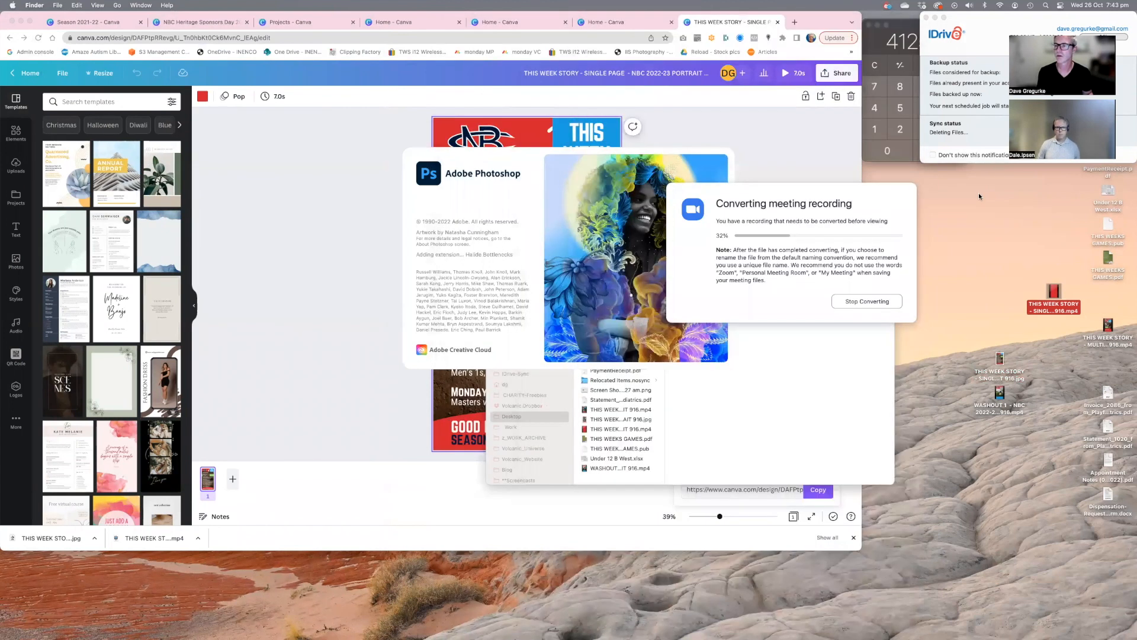
key("space")
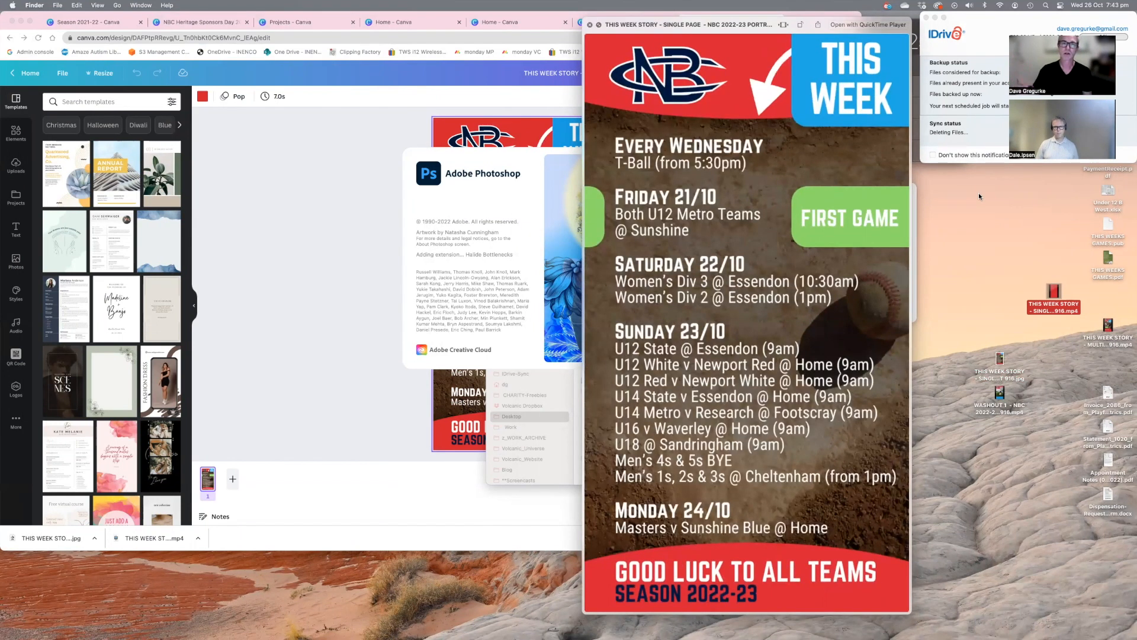
left_click(368, 222)
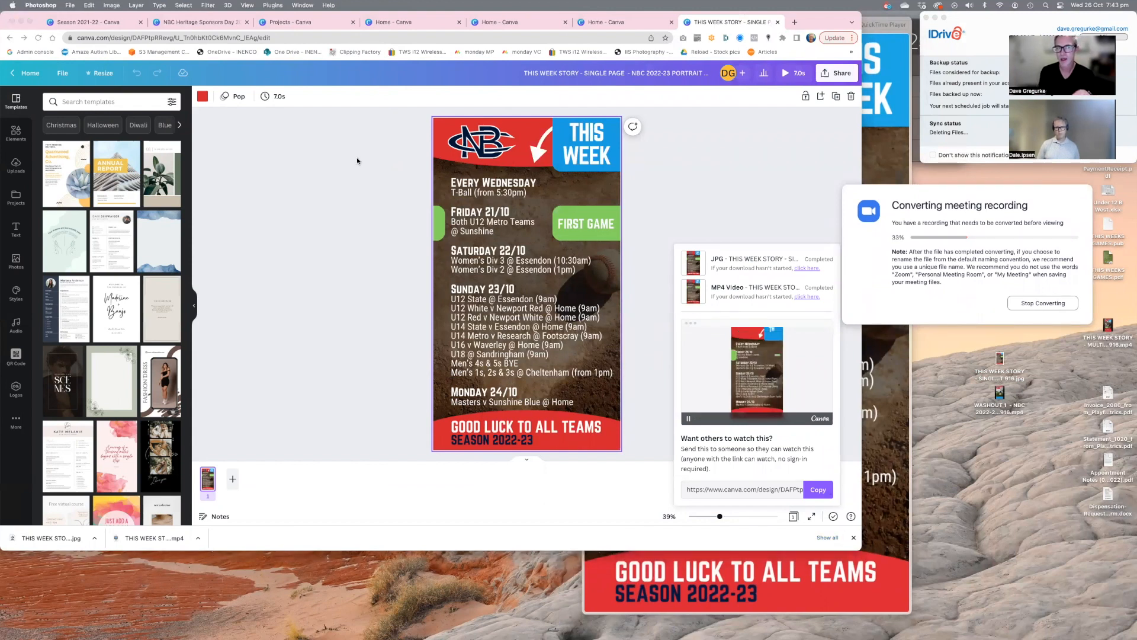
- Show the page animation options for the single-page story, check its video preview, and return to the design
left_click(235, 97)
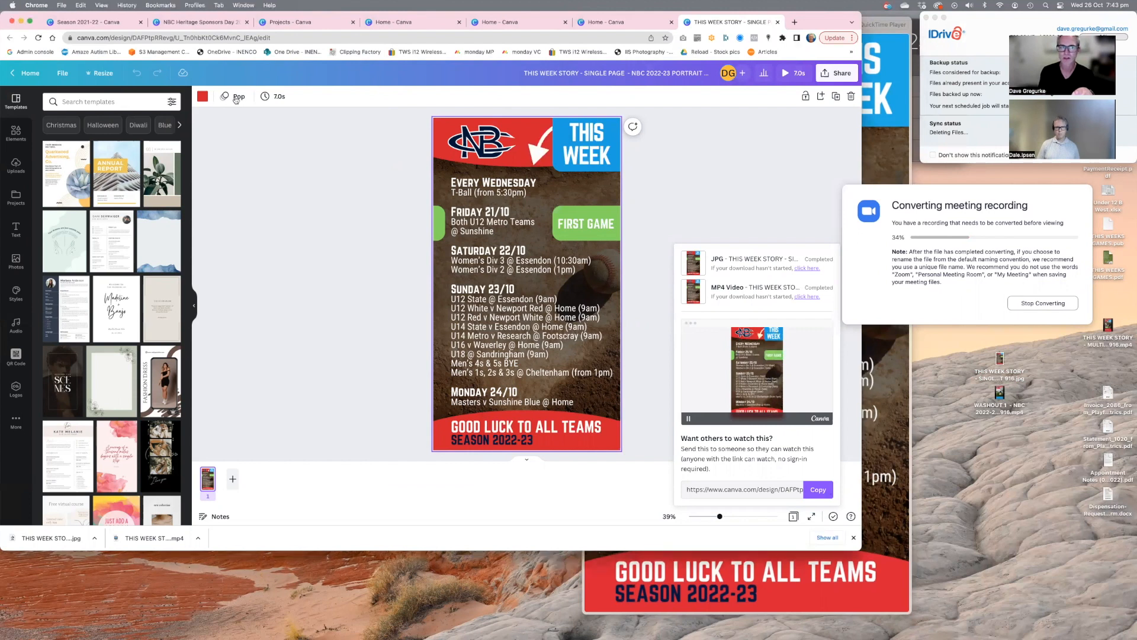
left_click(235, 97)
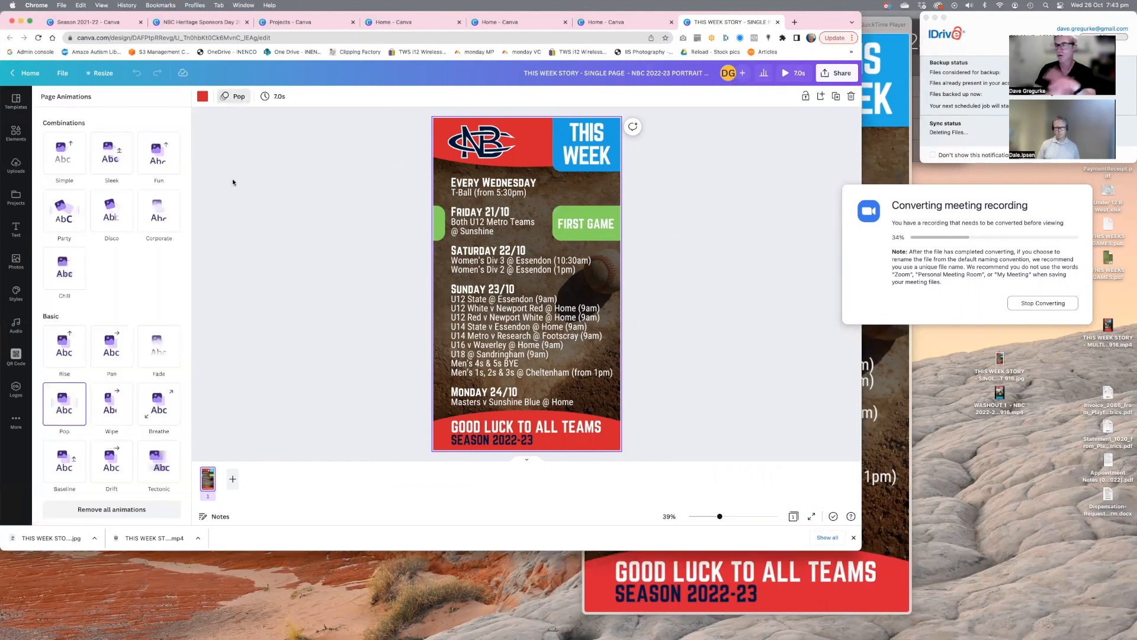
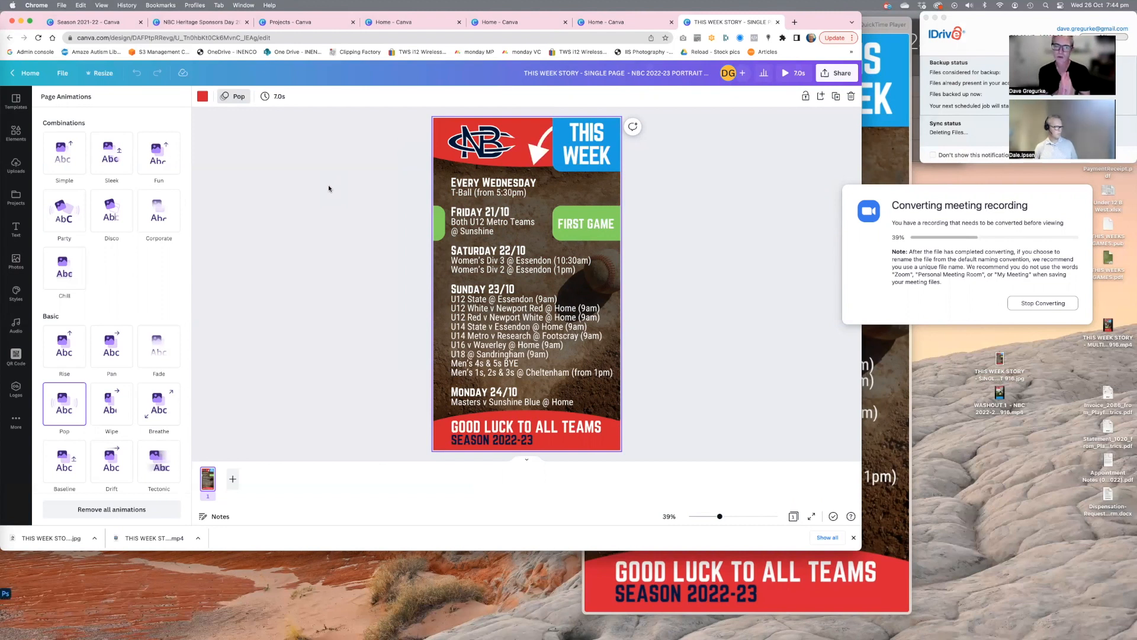
left_click(886, 363)
key("space")
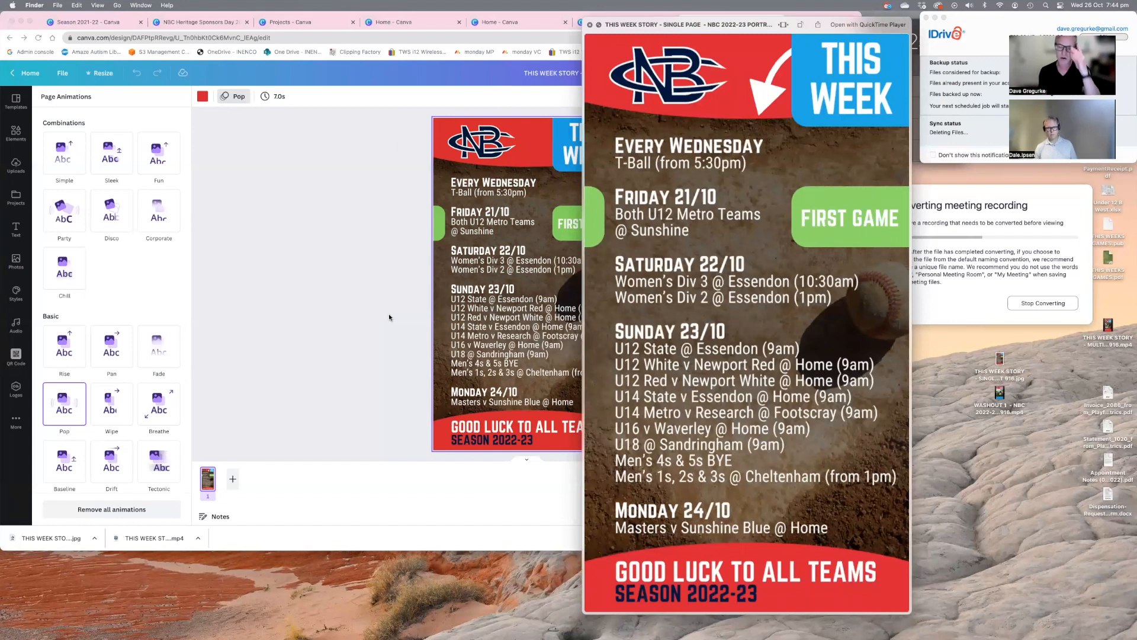
left_click(346, 318)
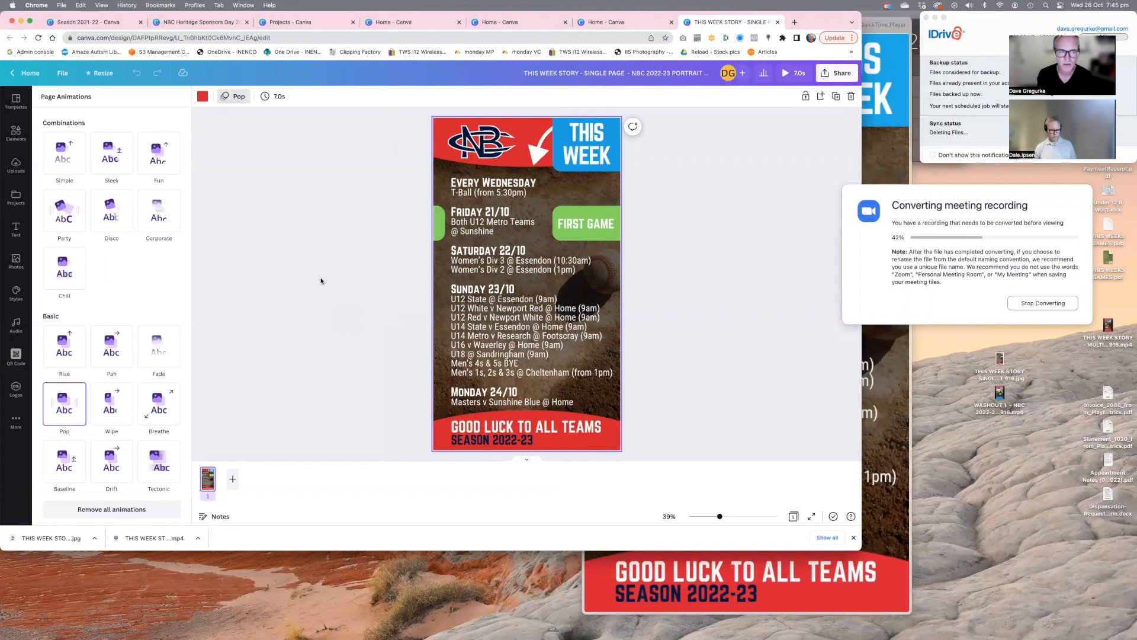
- Open the THIS WEEK STORY - MULTI PAGE design from the recent designs and dismiss the downloads bar
left_click(28, 78)
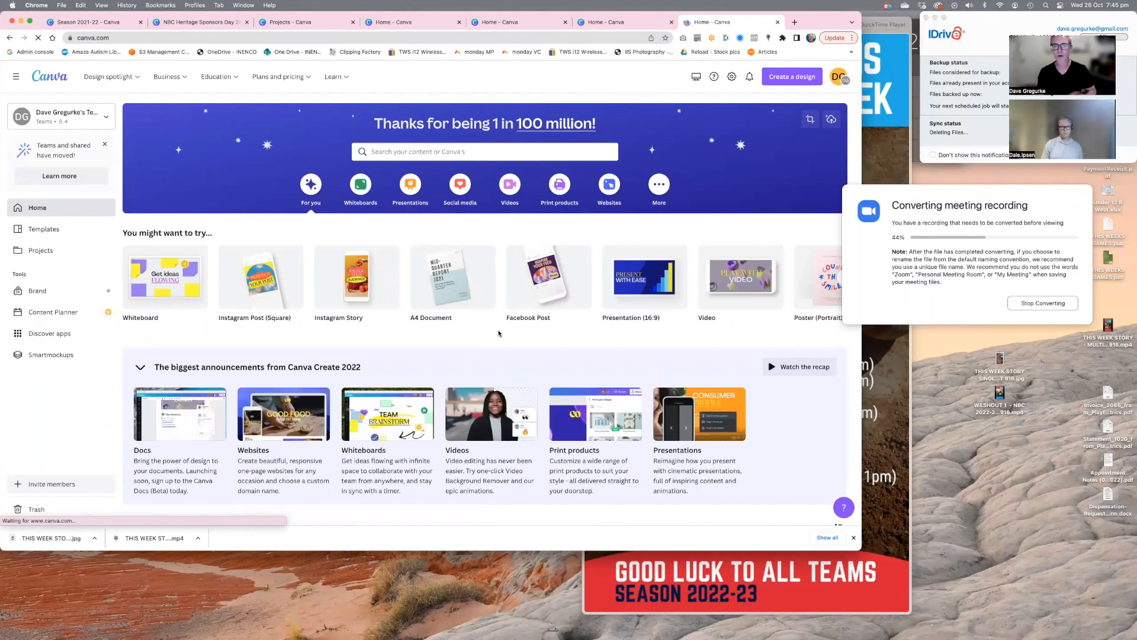
scroll(499, 333, "down", 3)
scroll(498, 334, "down", 5)
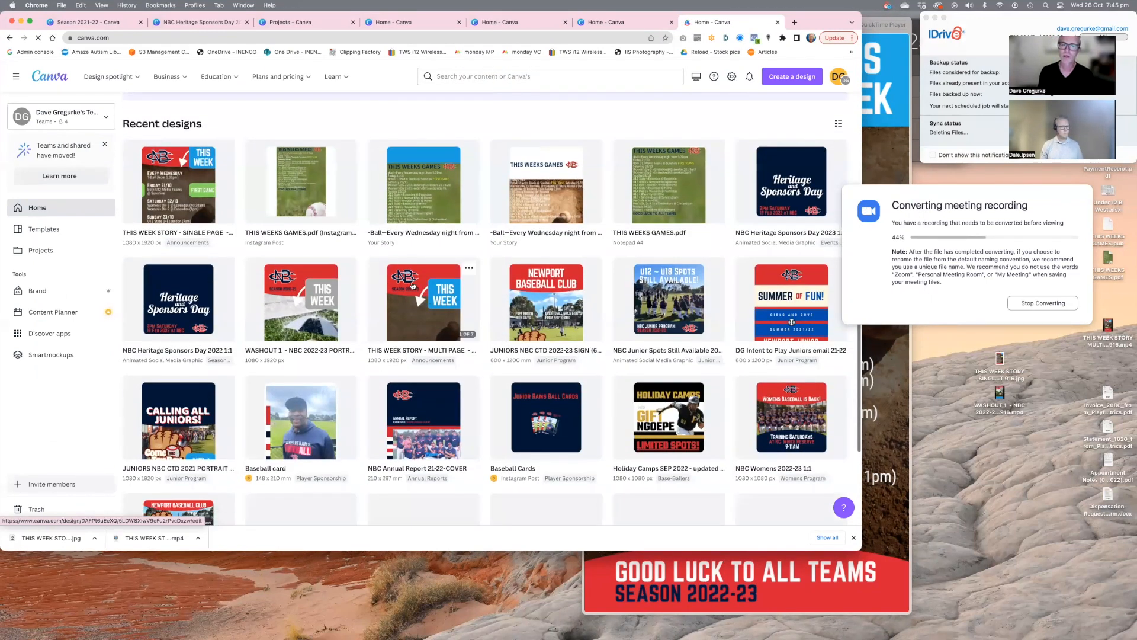
double_click(411, 285)
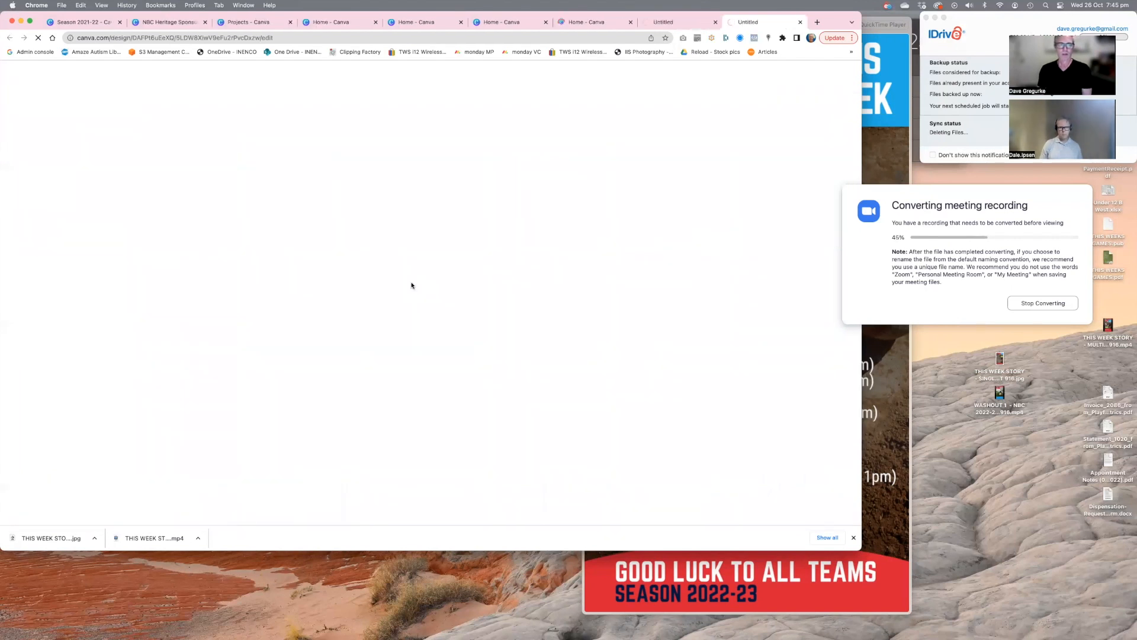
left_click(853, 538)
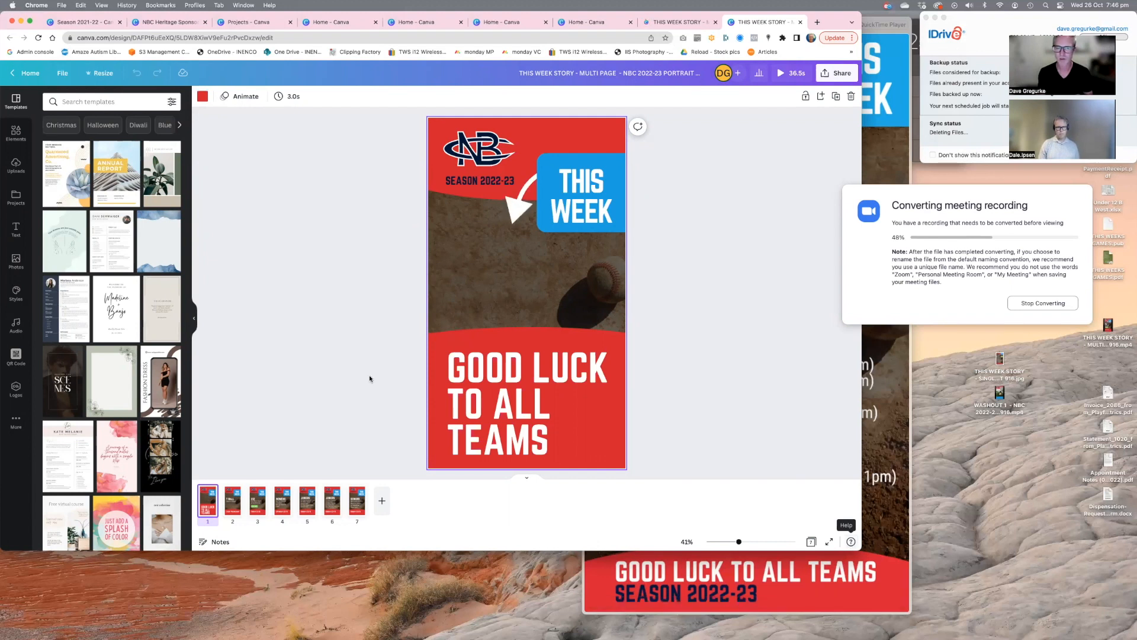
- Enlarge the browser window to give the multi-page story design more room
left_click_drag(739, 540, 746, 542)
left_click(739, 542)
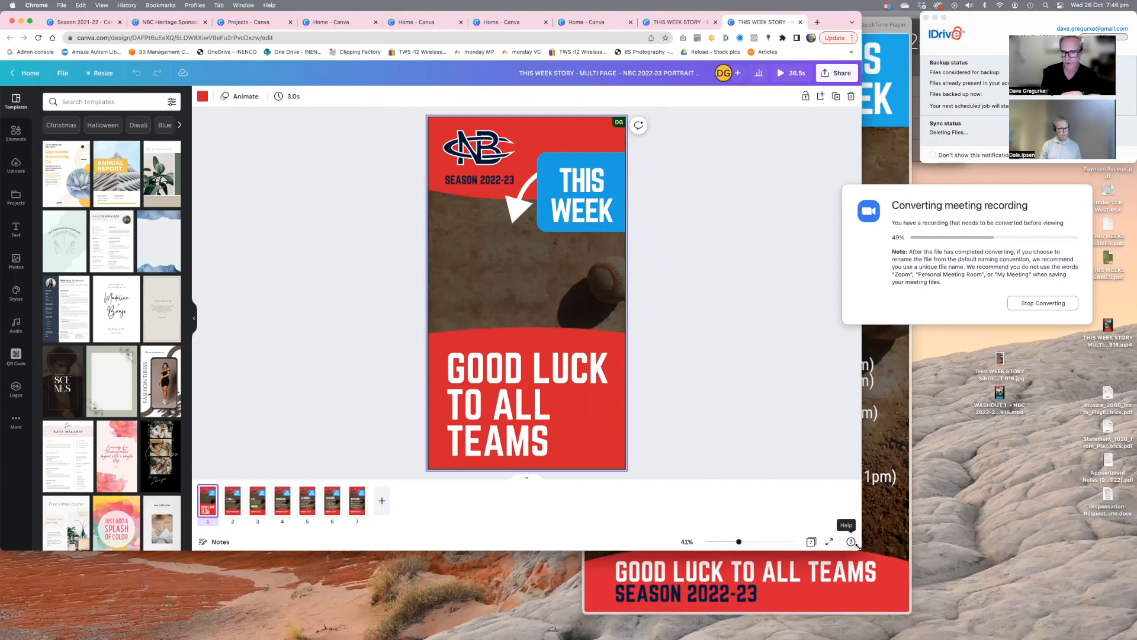
left_click_drag(861, 551, 934, 586)
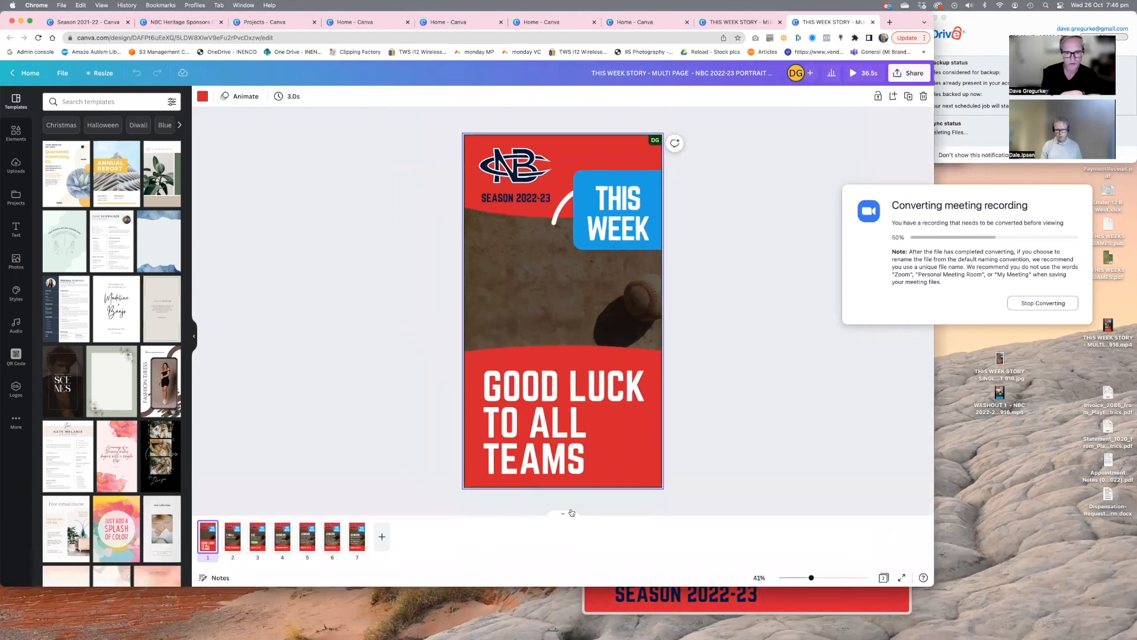
- Compare the multi-page story's scrolling page view with its thumbnail view and return to the thumbnails on page 1
left_click(564, 515)
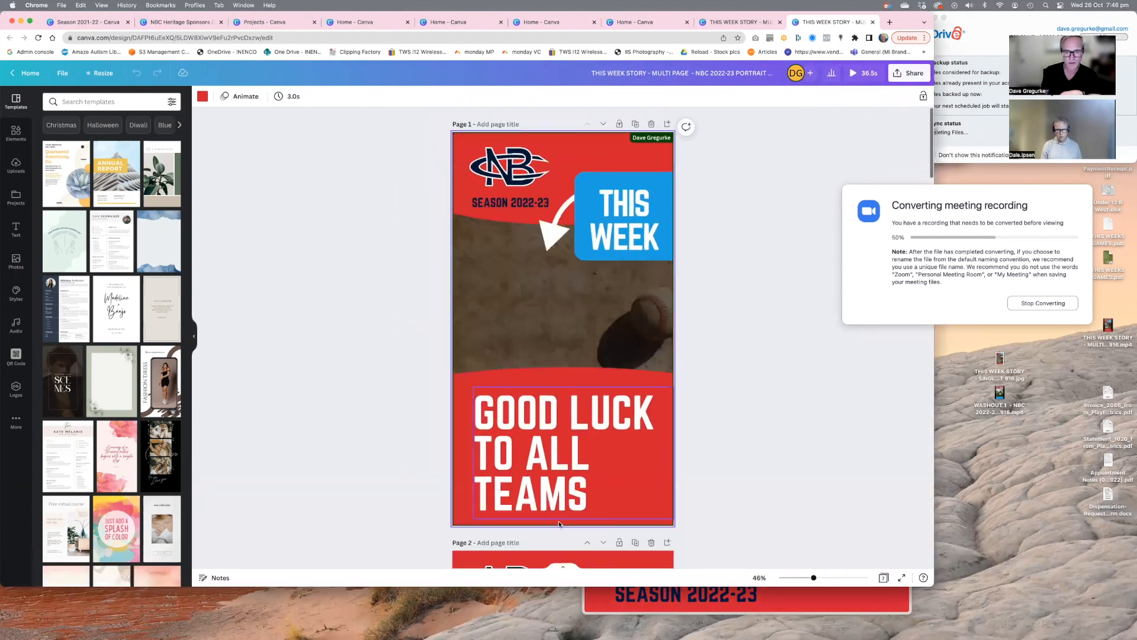
left_click(564, 567)
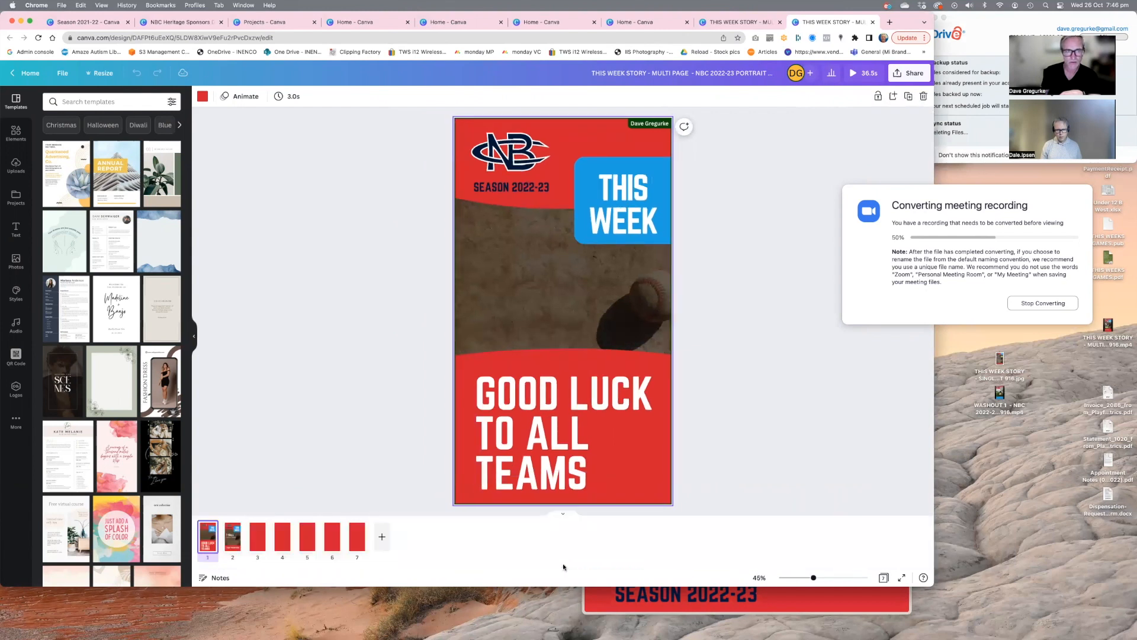
scroll(519, 439, "down", 1)
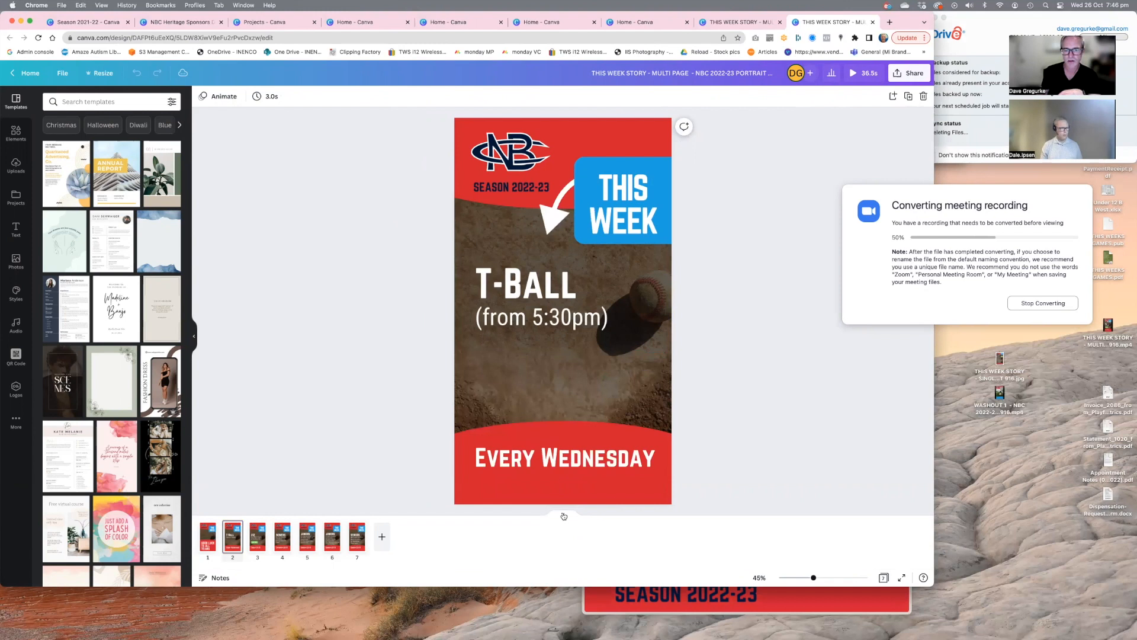
left_click(564, 516)
scroll(452, 482, "down", 12)
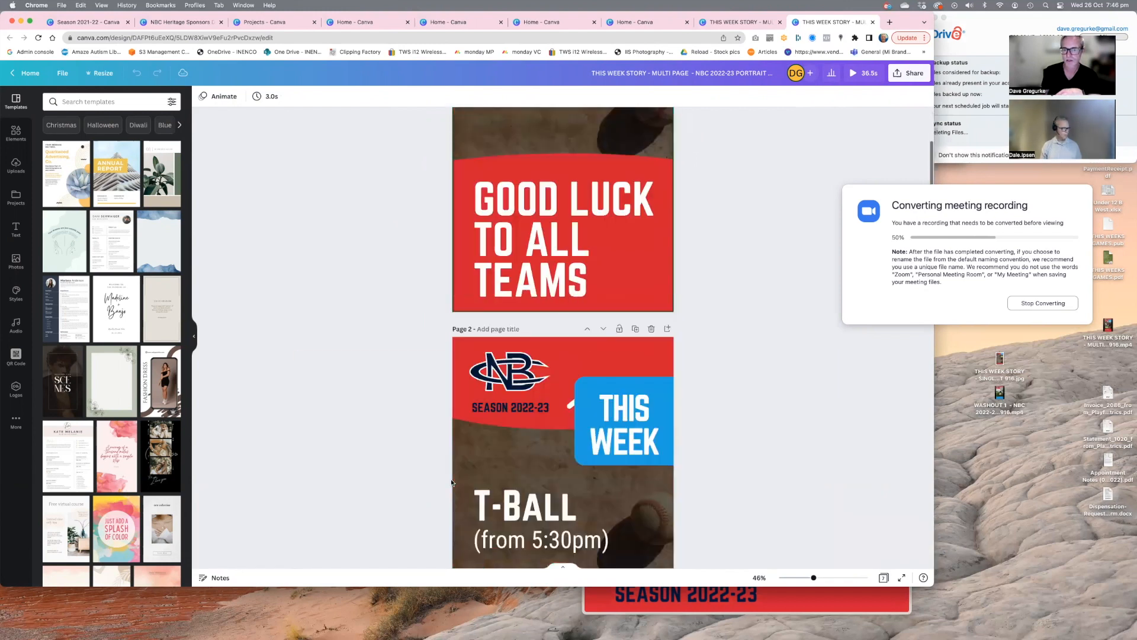
scroll(452, 482, "up", 12)
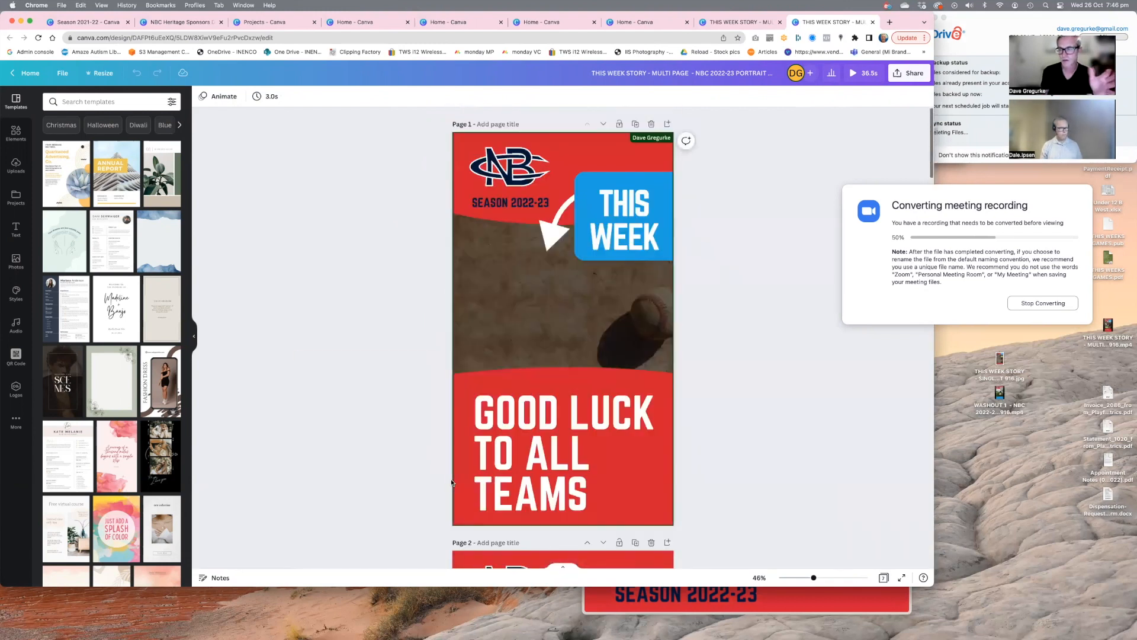
left_click(563, 567)
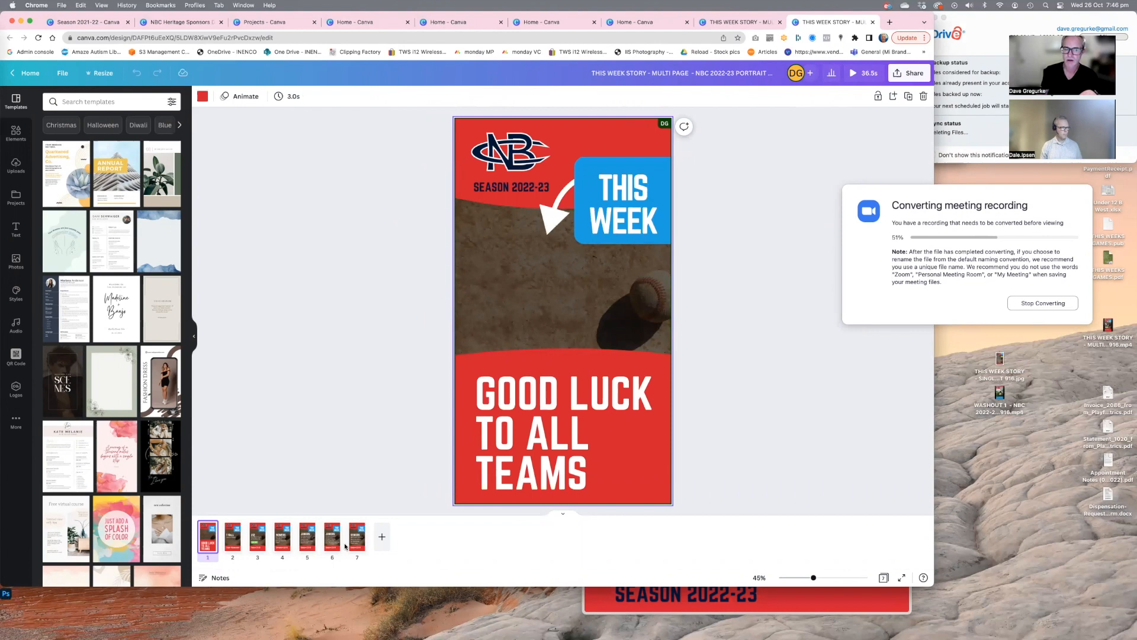
- Compare the first two pages of the multi-page story with the video preview of the single-page story
mouse_move(346, 547)
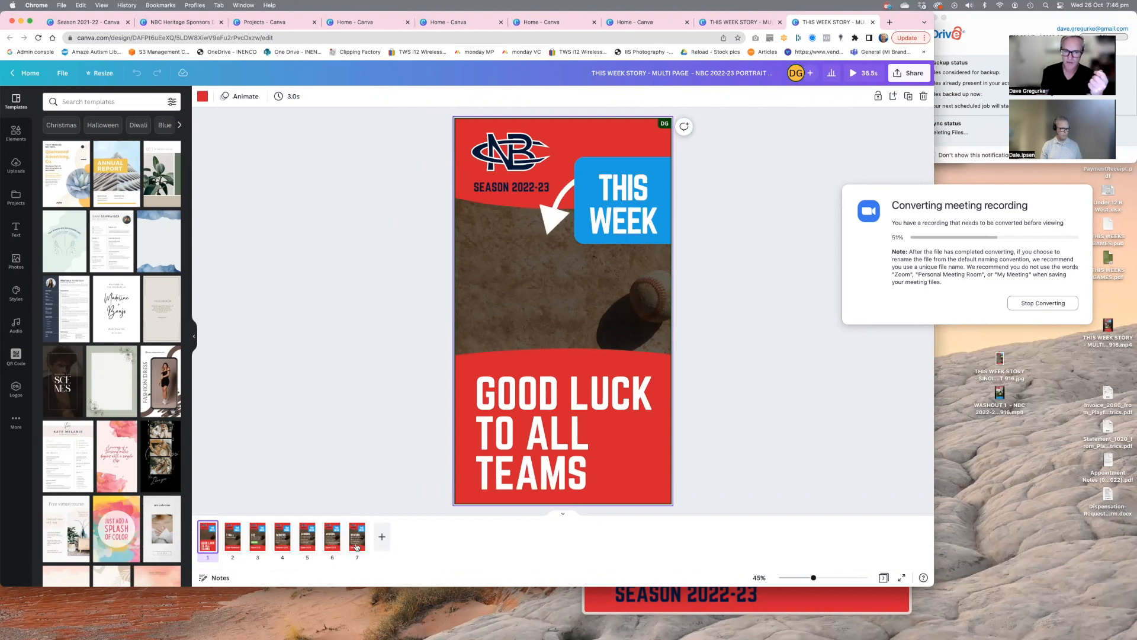
left_click(231, 548)
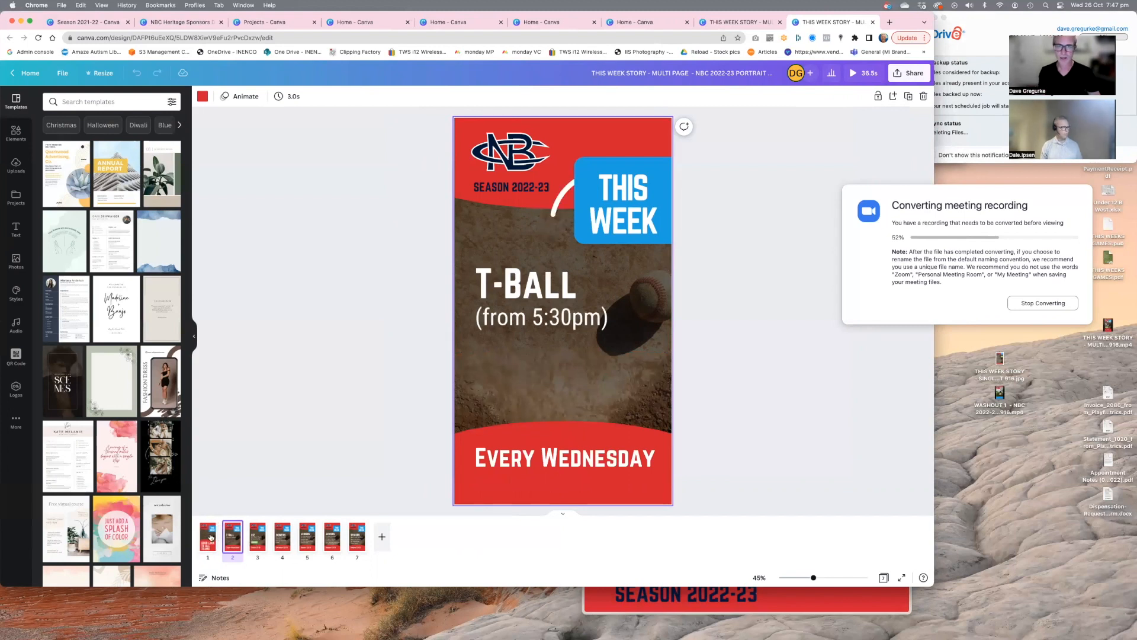
left_click(210, 536)
left_click(233, 539)
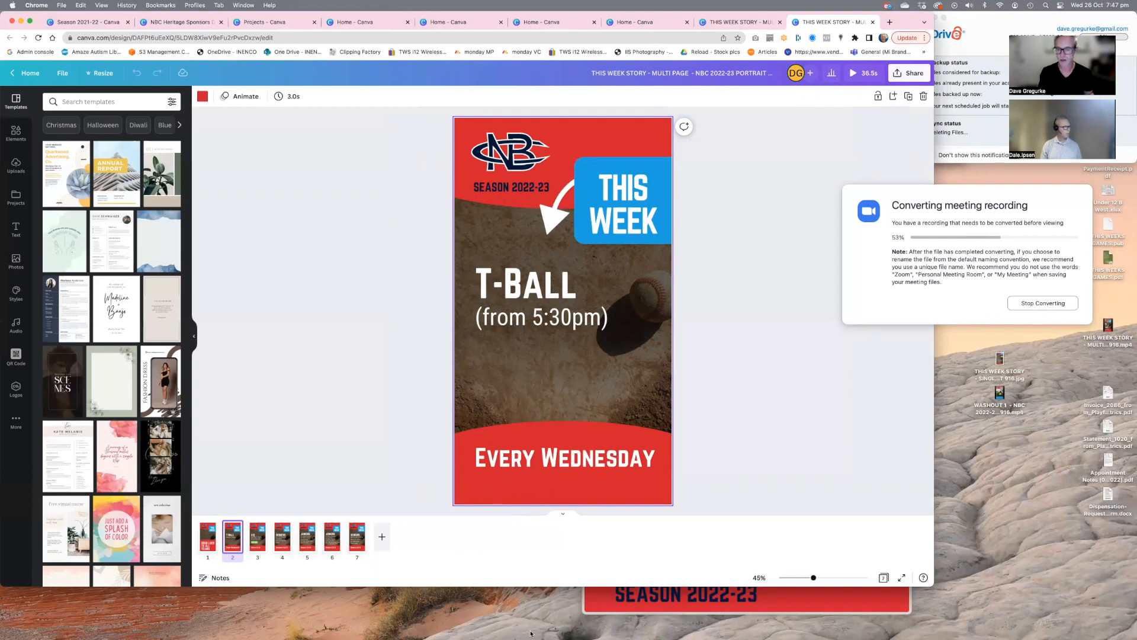
left_click(684, 595)
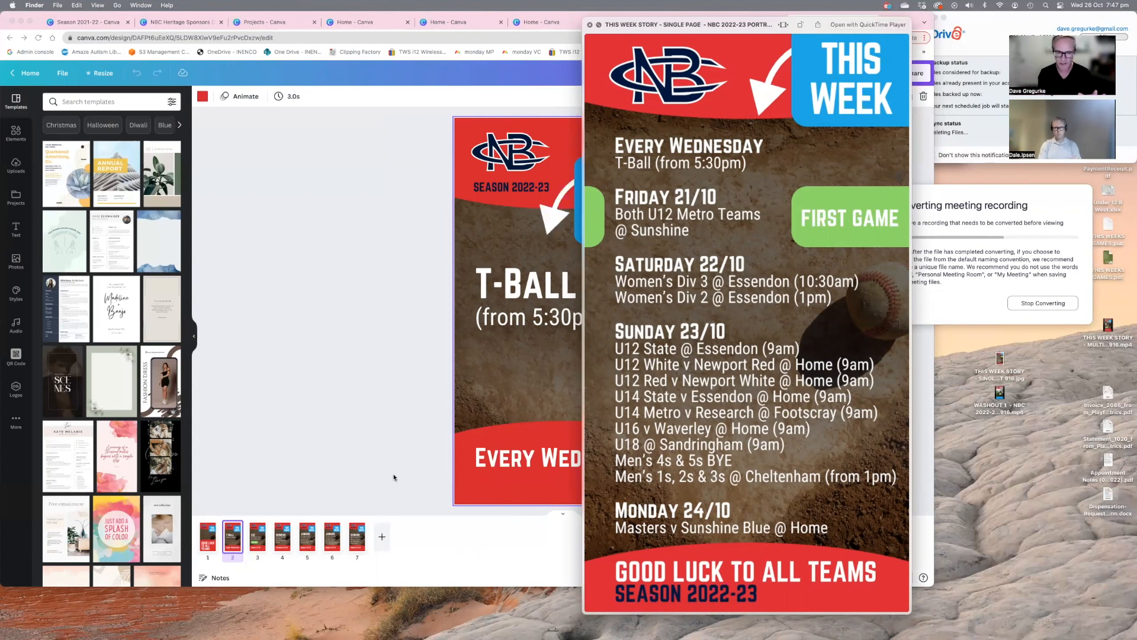
left_click(336, 363)
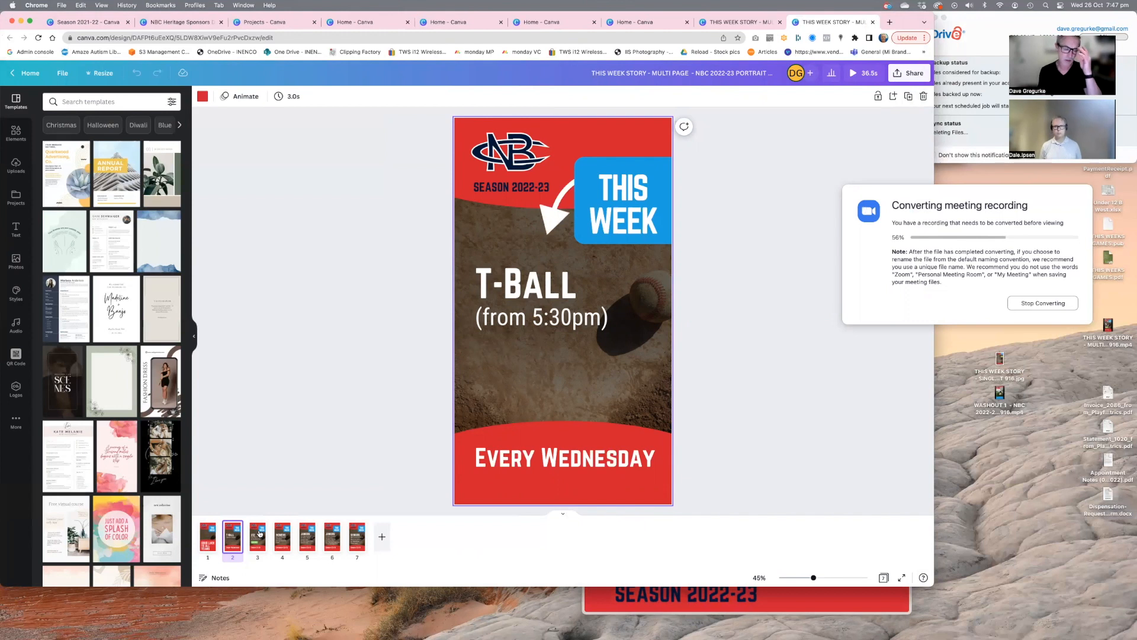
left_click(682, 609)
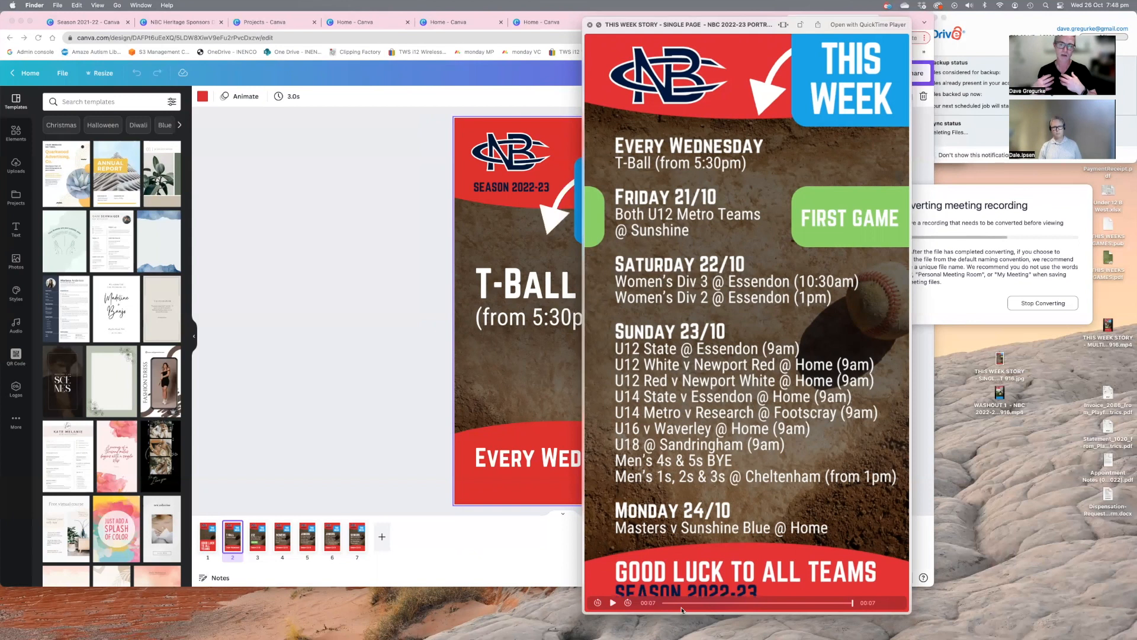
left_click(379, 414)
- Try resizing the multi-page story to 1080 × 1080 px, inspect its first two pages, and undo the resize
left_click(103, 73)
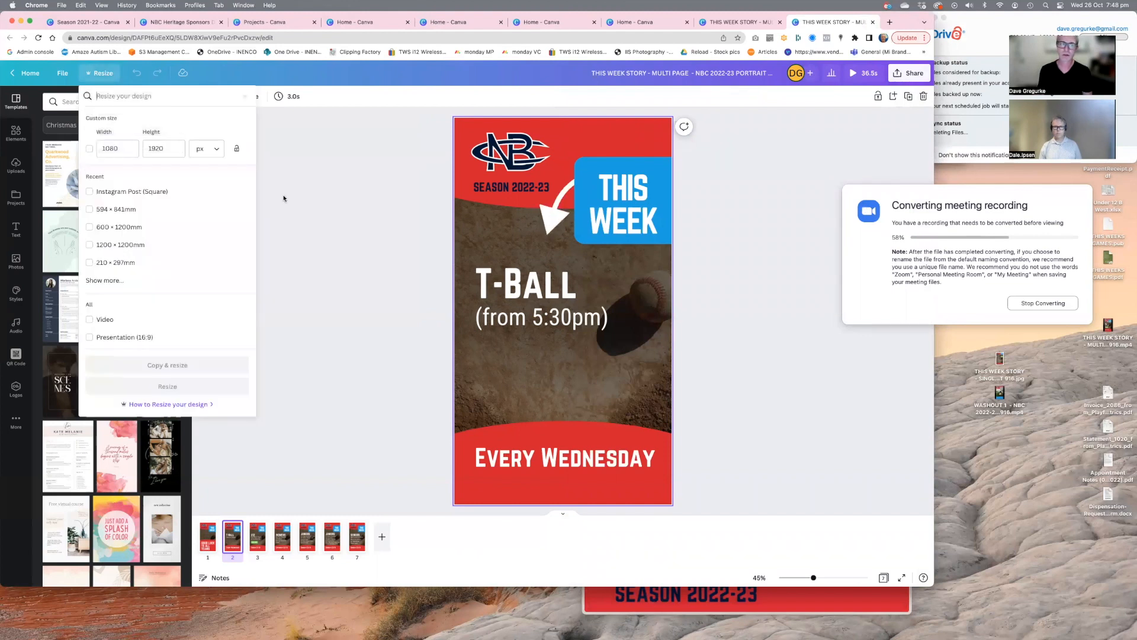
double_click(160, 147)
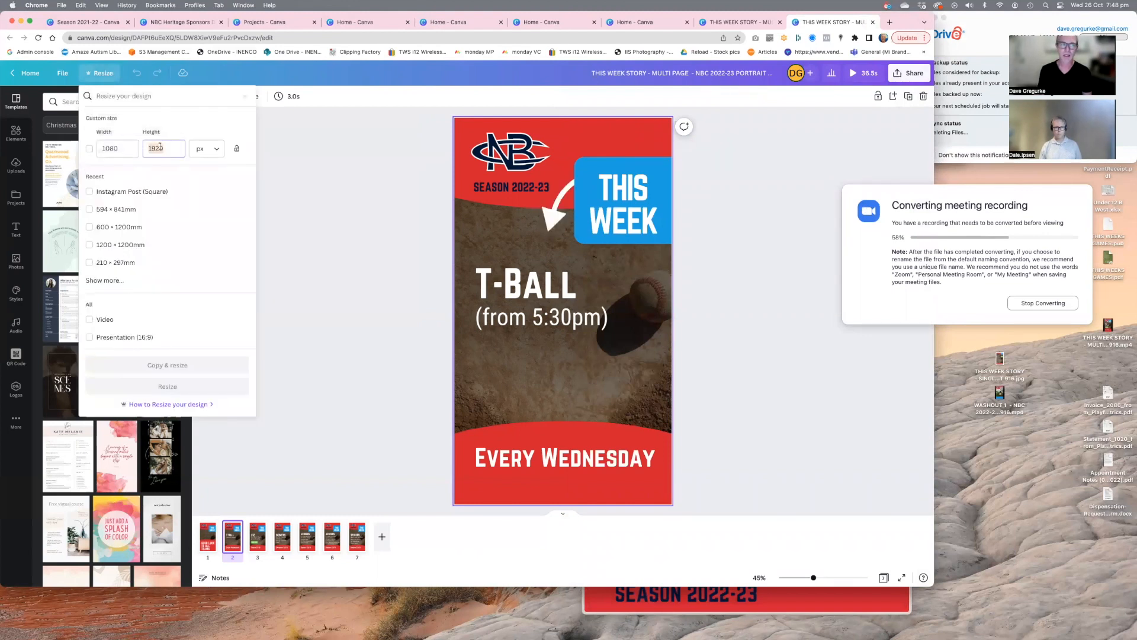
type("1080")
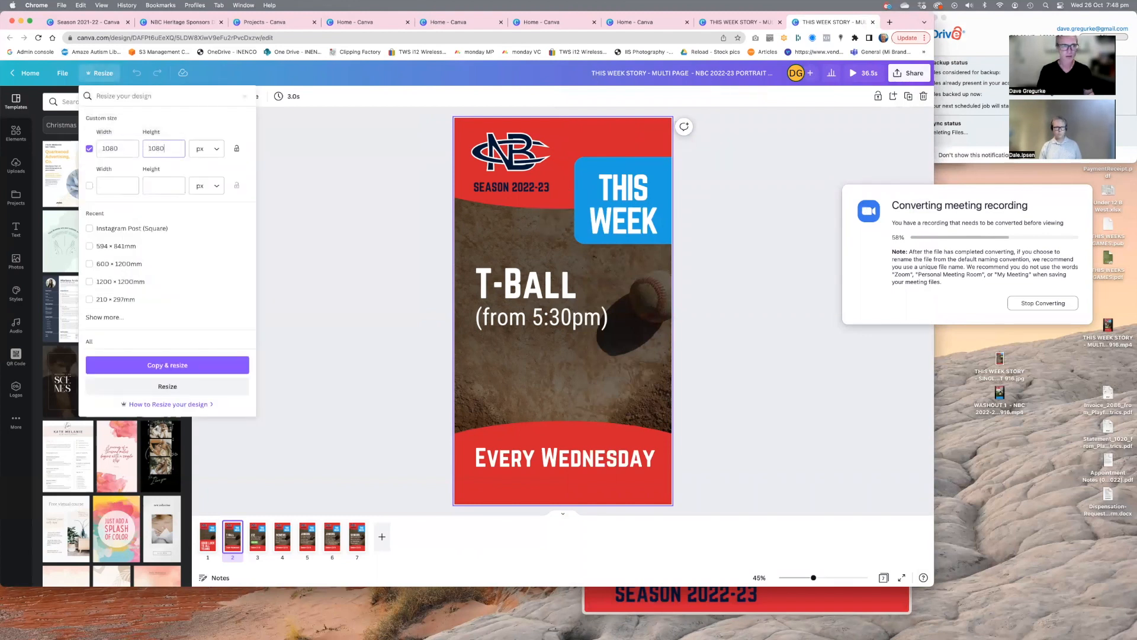
left_click(170, 386)
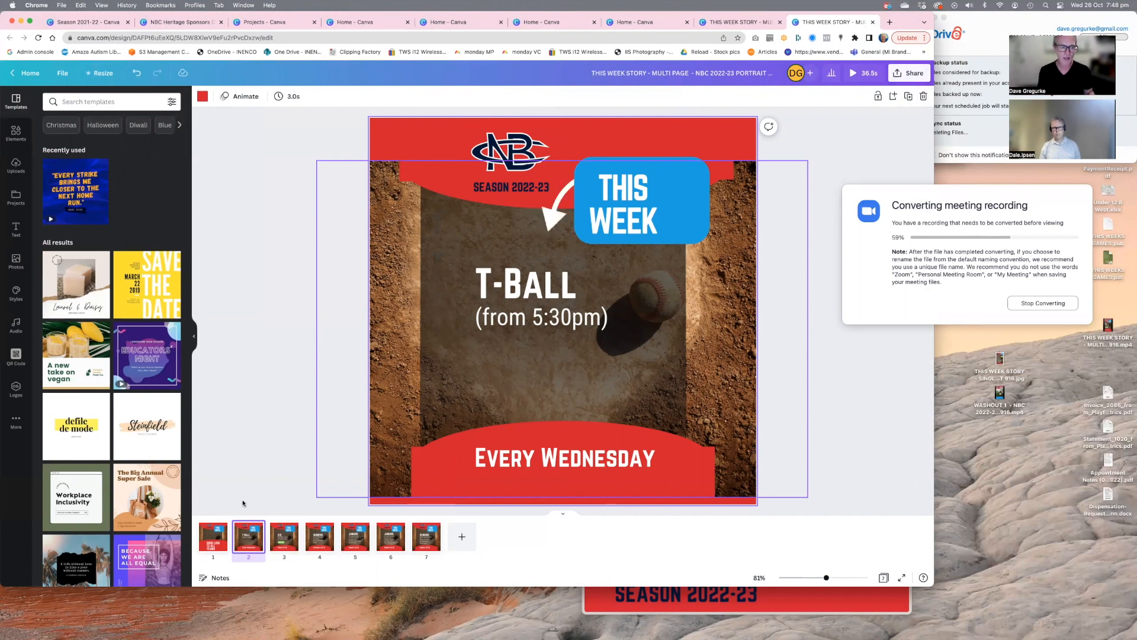
left_click(210, 534)
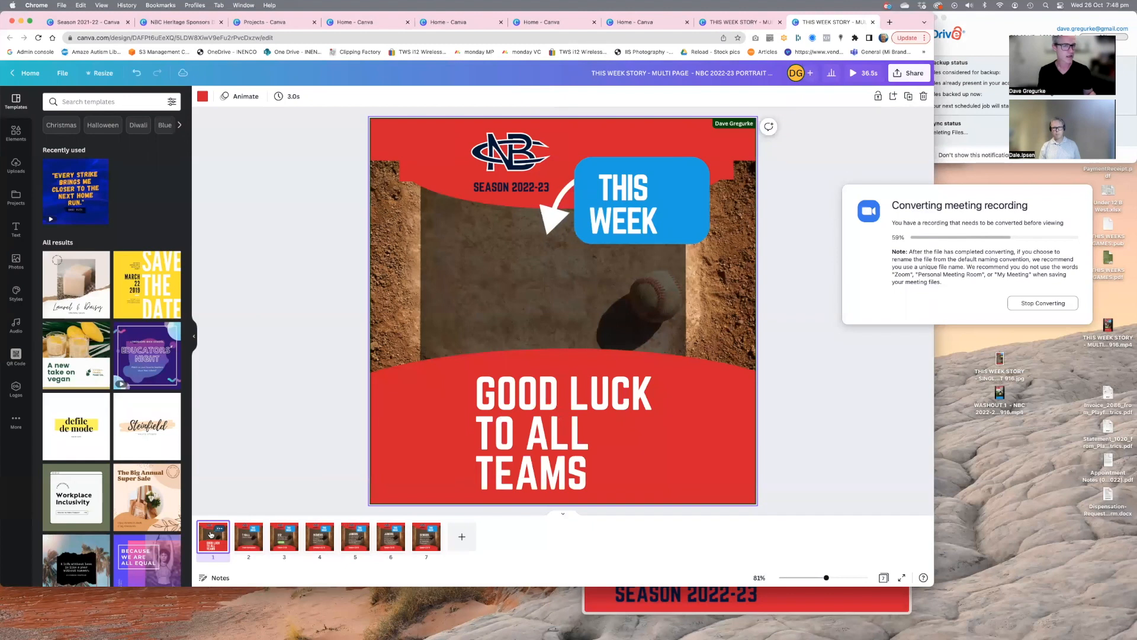
left_click(250, 536)
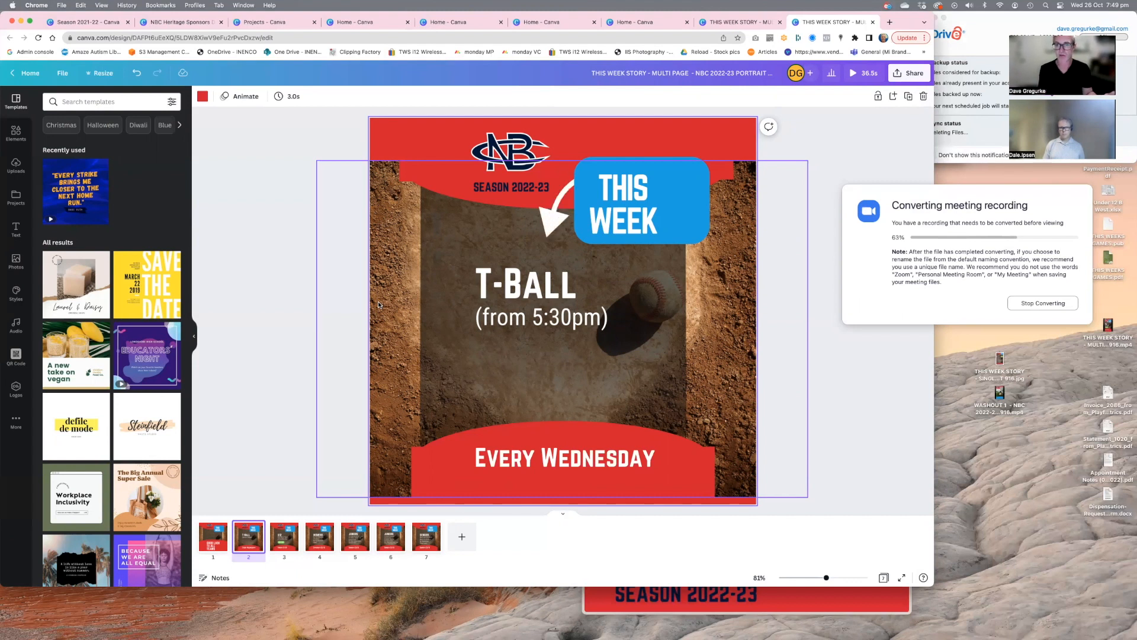
left_click(138, 73)
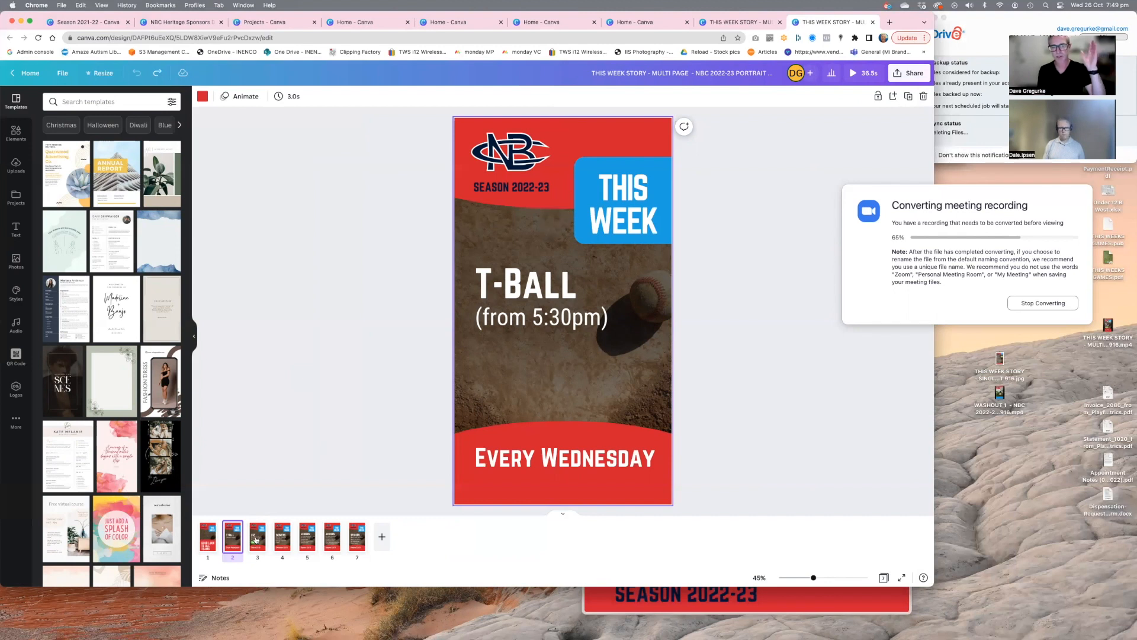
- Go through the story's pages 1 to 4, undoing the blank page accidentally inserted after page 3
left_click(208, 541)
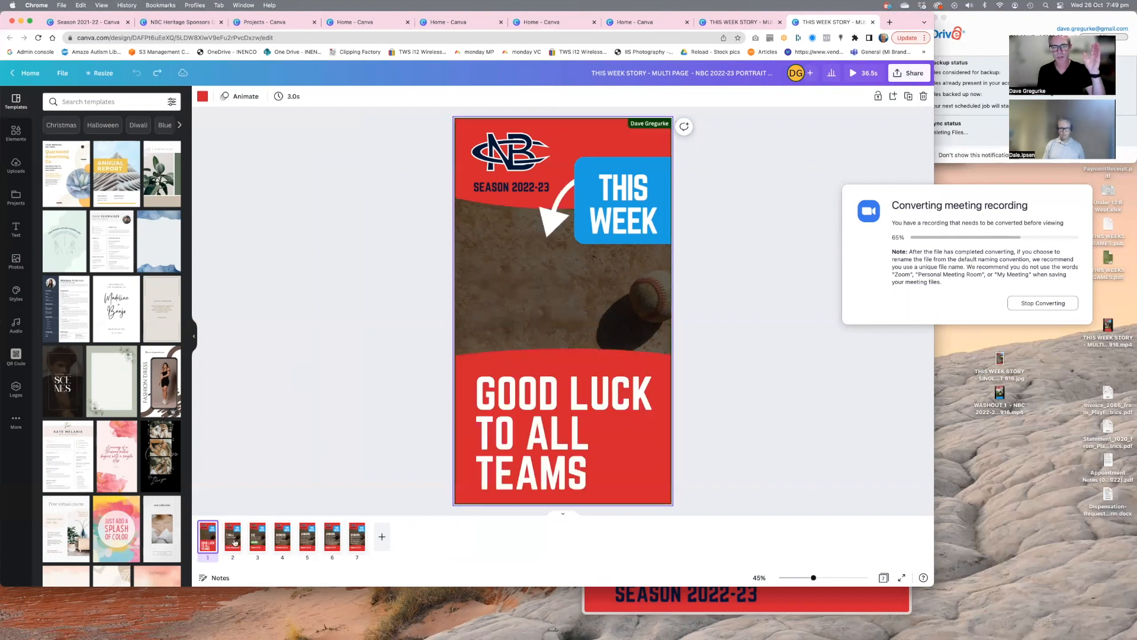
left_click(237, 542)
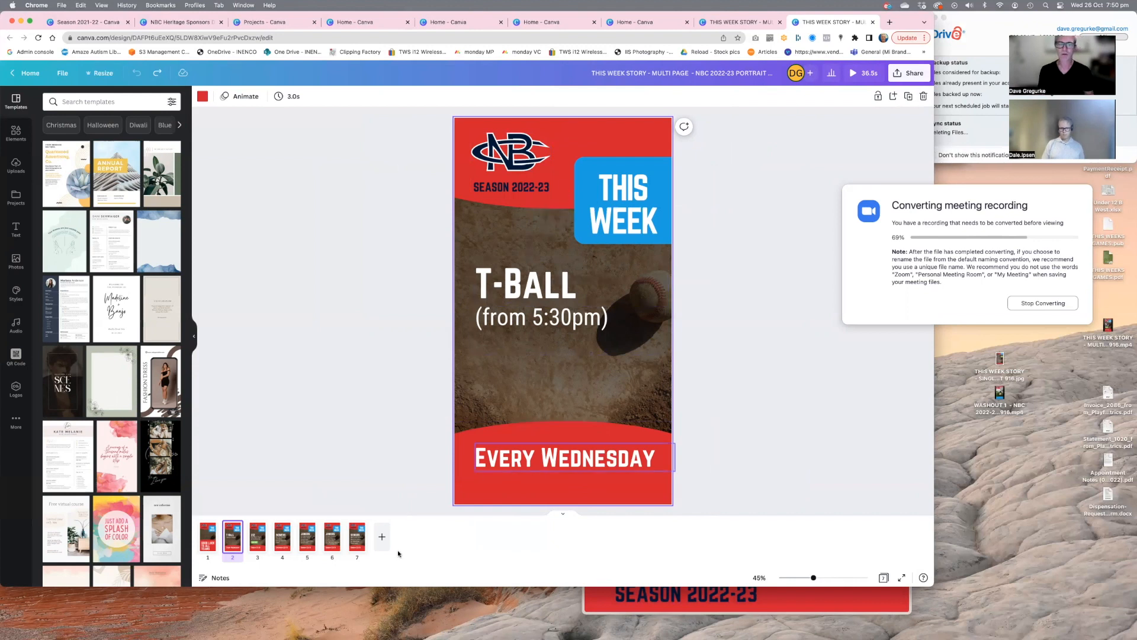
left_click(253, 539)
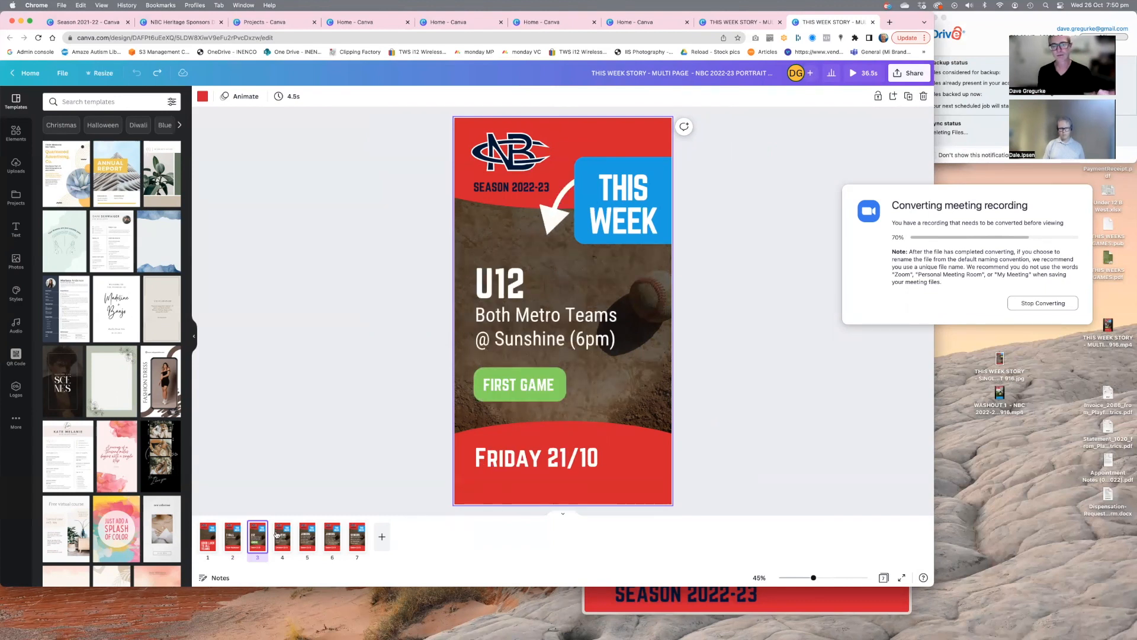
left_click(272, 535)
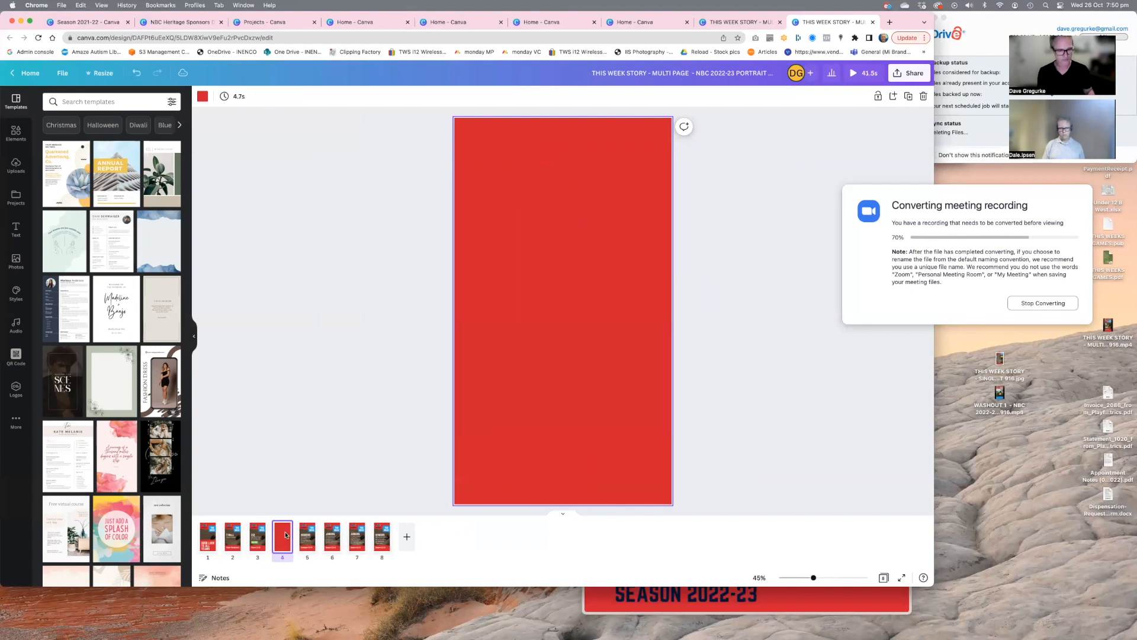
key("super+z")
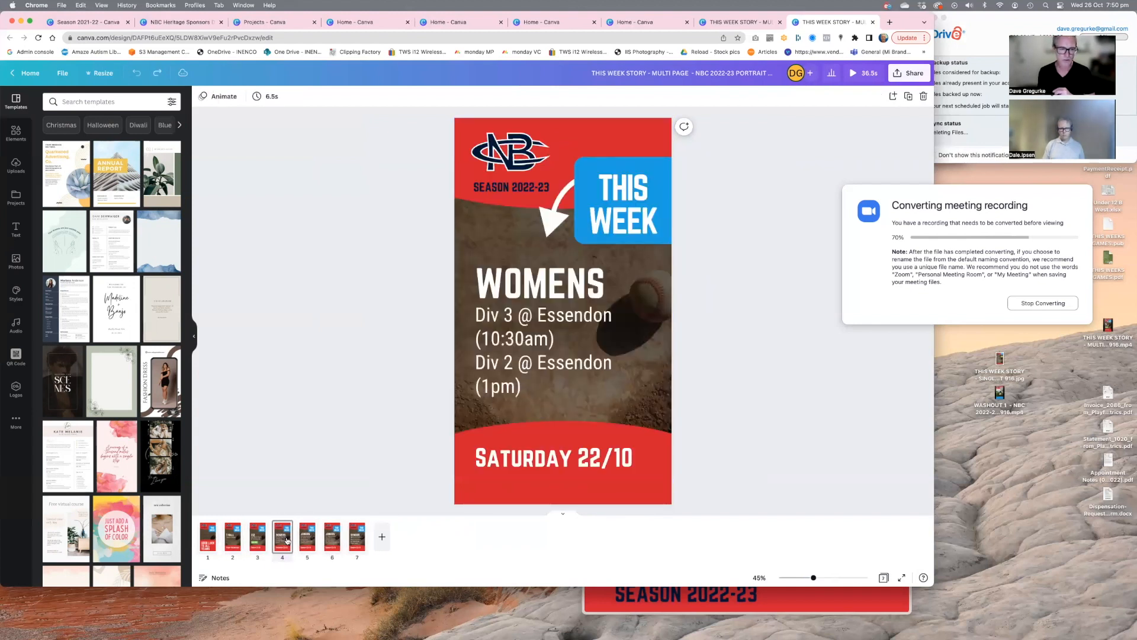
- Go through the story's pages 4 to 7, undoing the blank page accidentally inserted after page 5
left_click(288, 540)
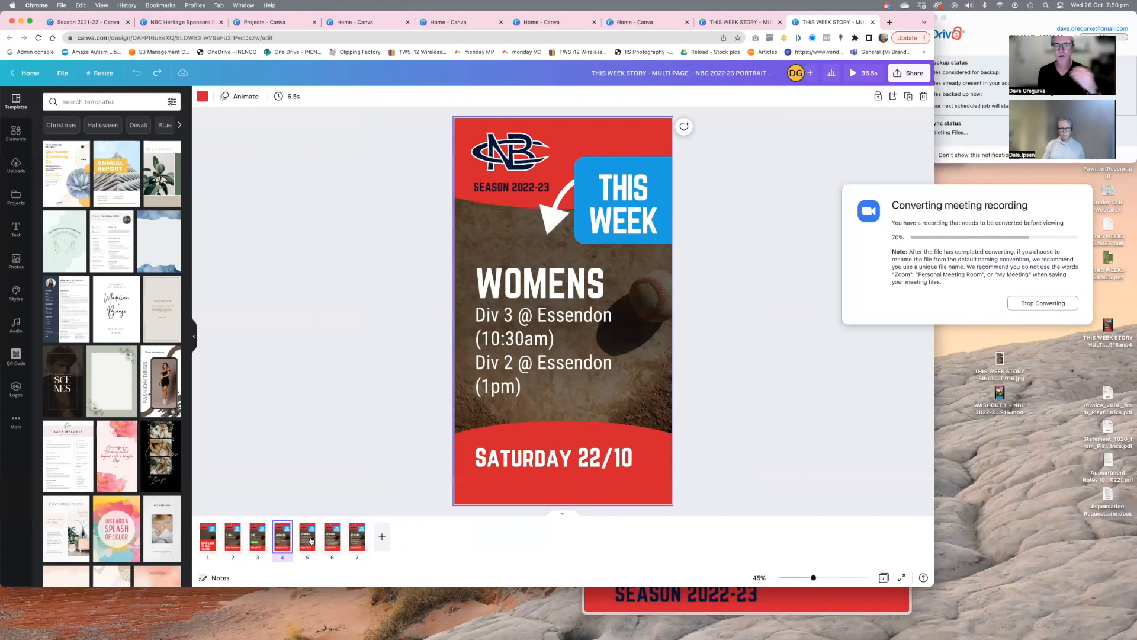
left_click(311, 541)
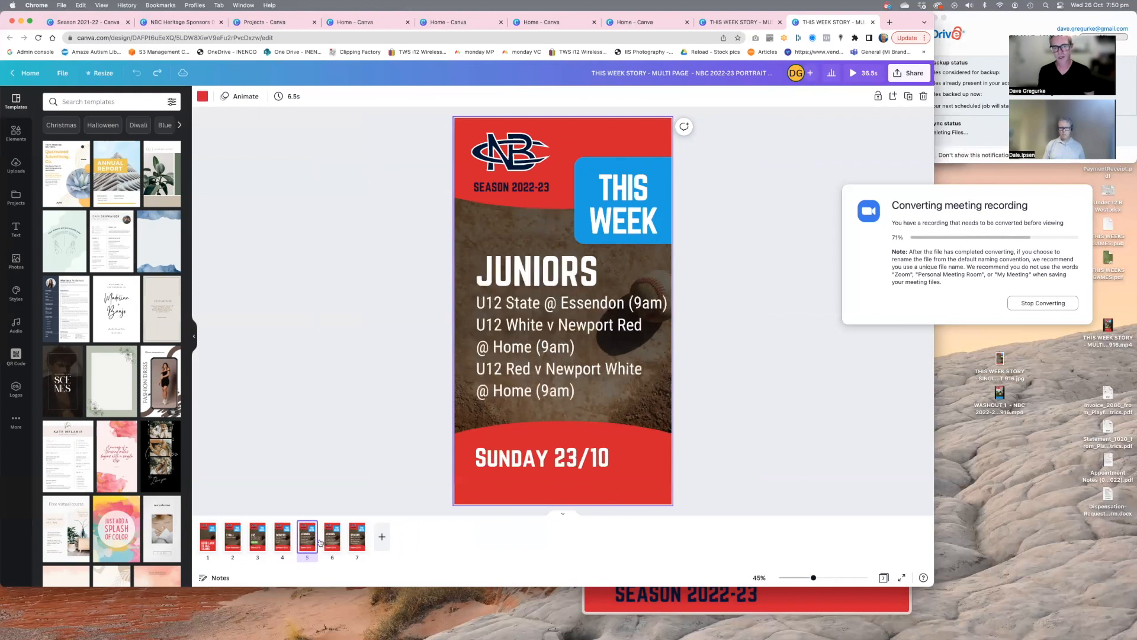
left_click(320, 543)
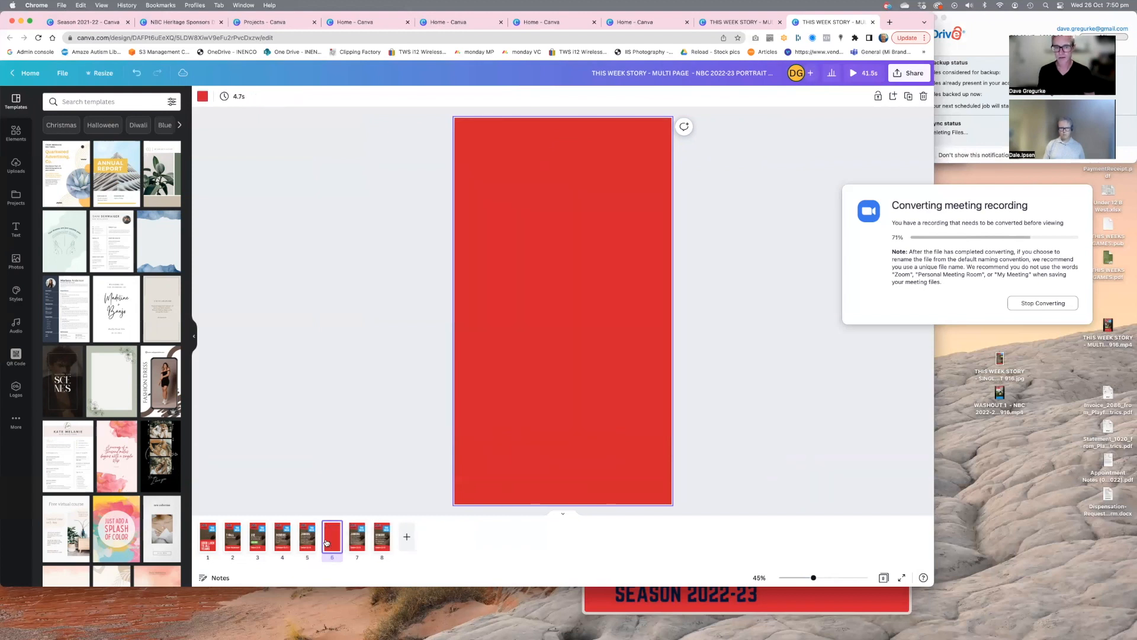
key("super+z")
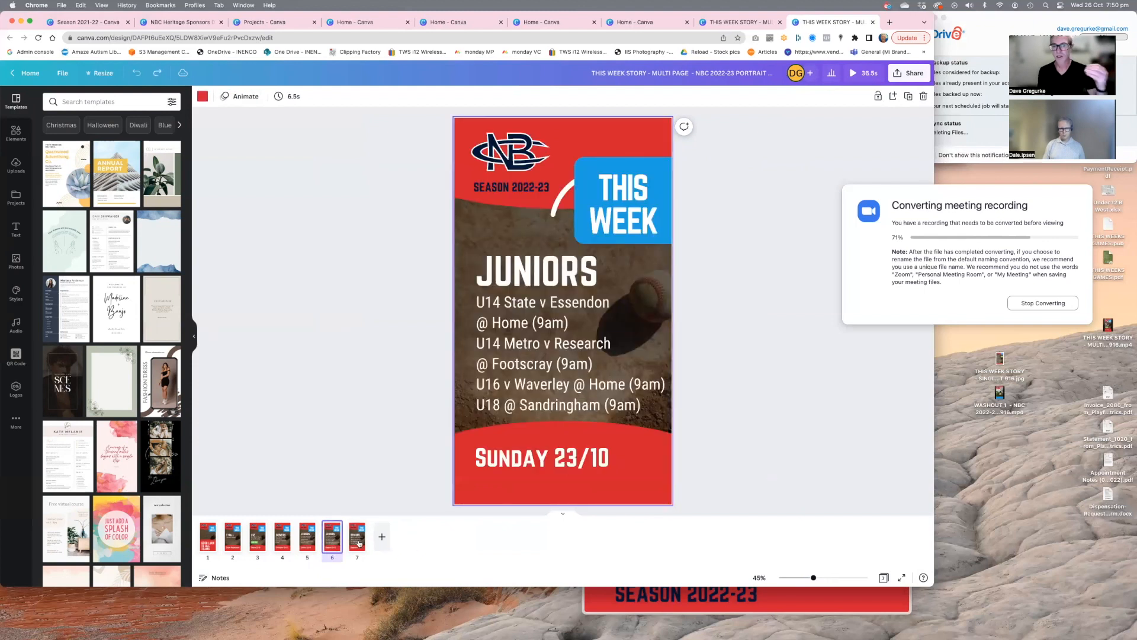
left_click(359, 543)
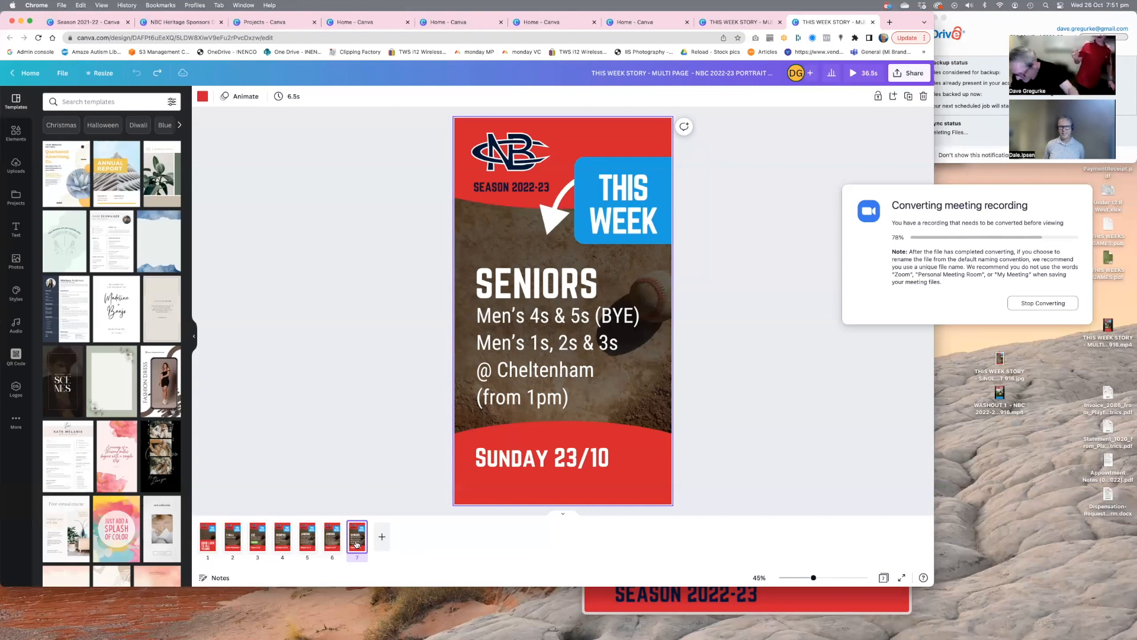
left_click(348, 396)
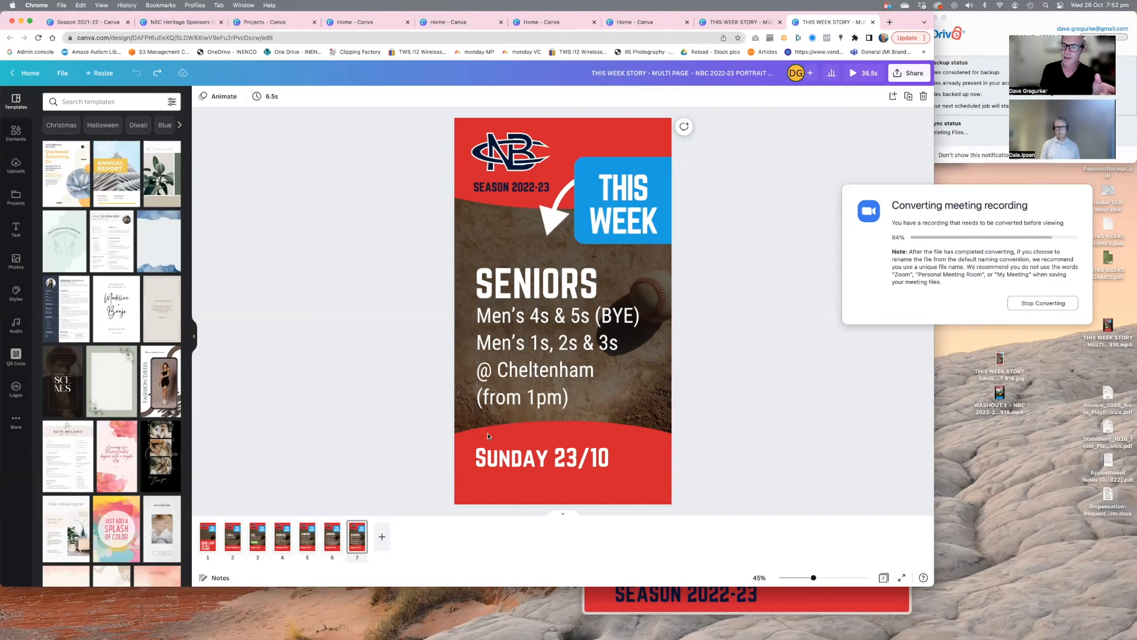
- Compare the Juniors games on page 5 with the Womens games on page 4
left_click(306, 540)
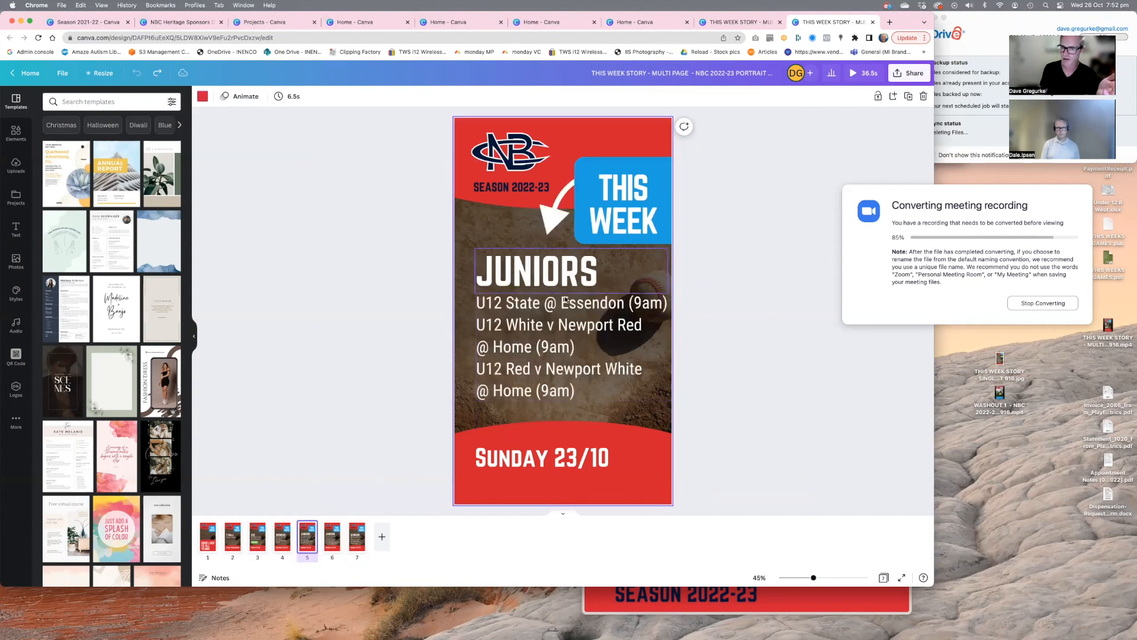
left_click(280, 538)
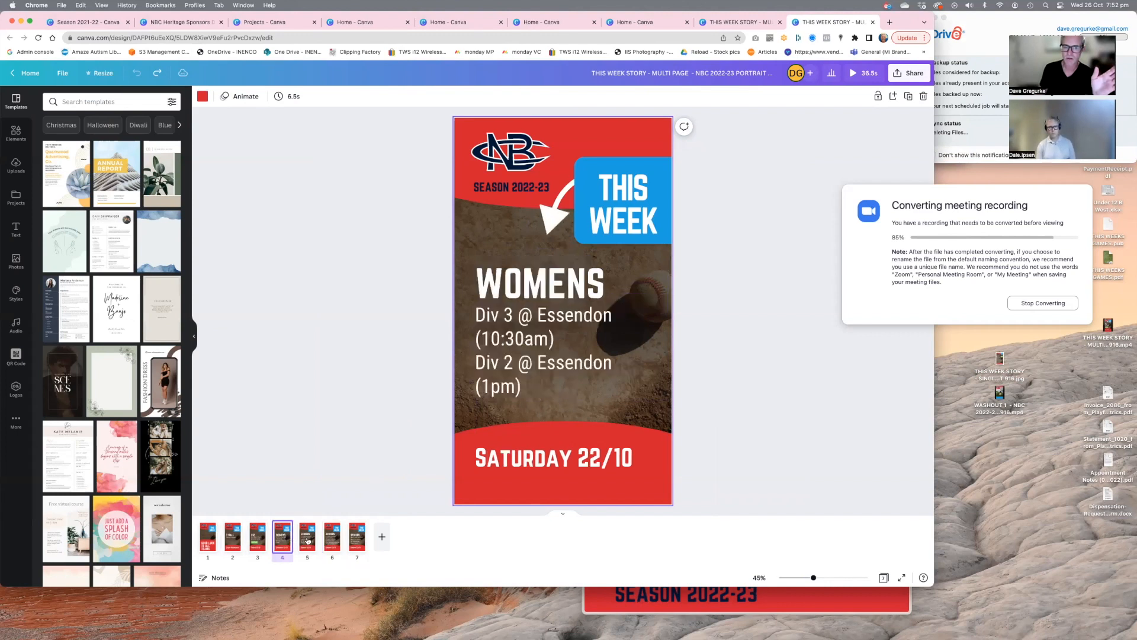
left_click(308, 539)
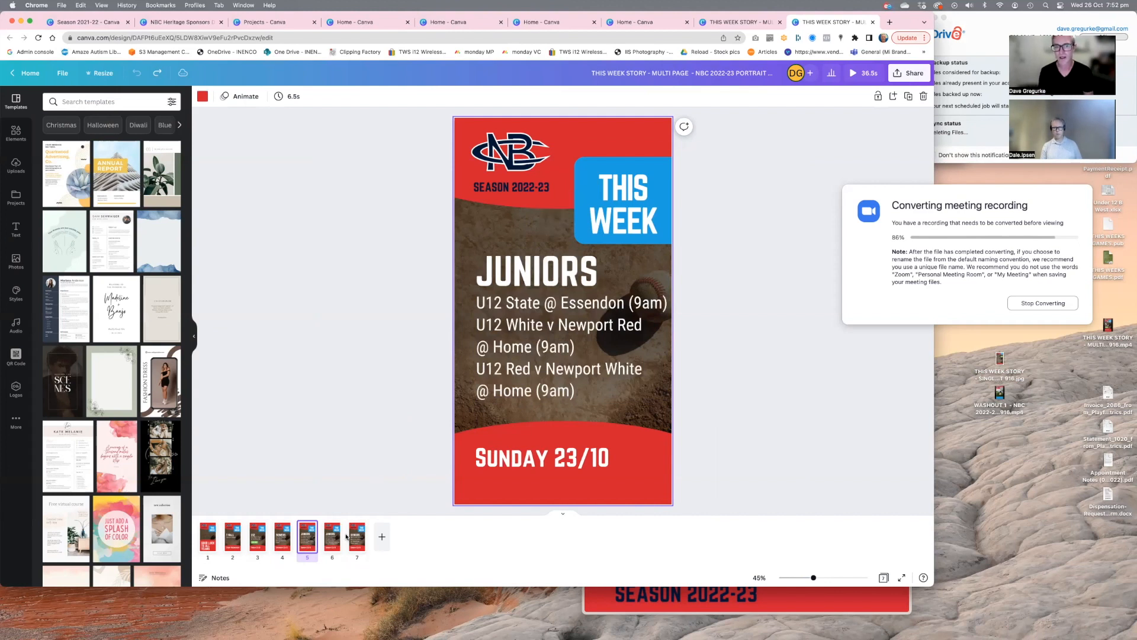
- Try tightening the line spacing of the U12 Red fixture on page 5 to 1.16, and undo it
left_click(500, 348)
triple_click(499, 348)
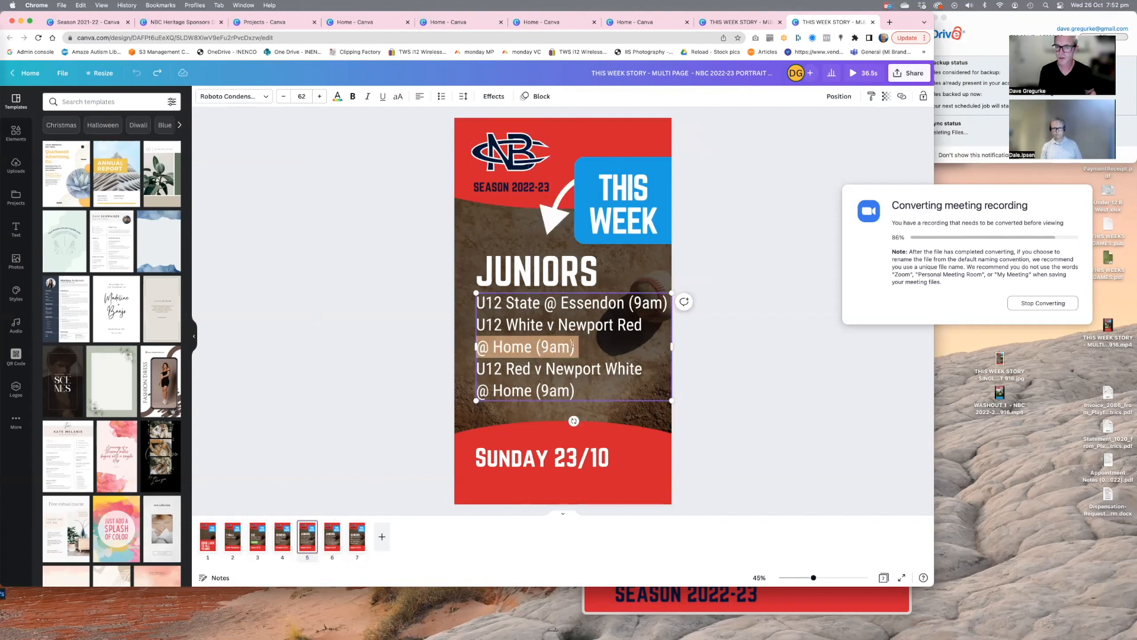
key("super+a")
left_click(508, 332)
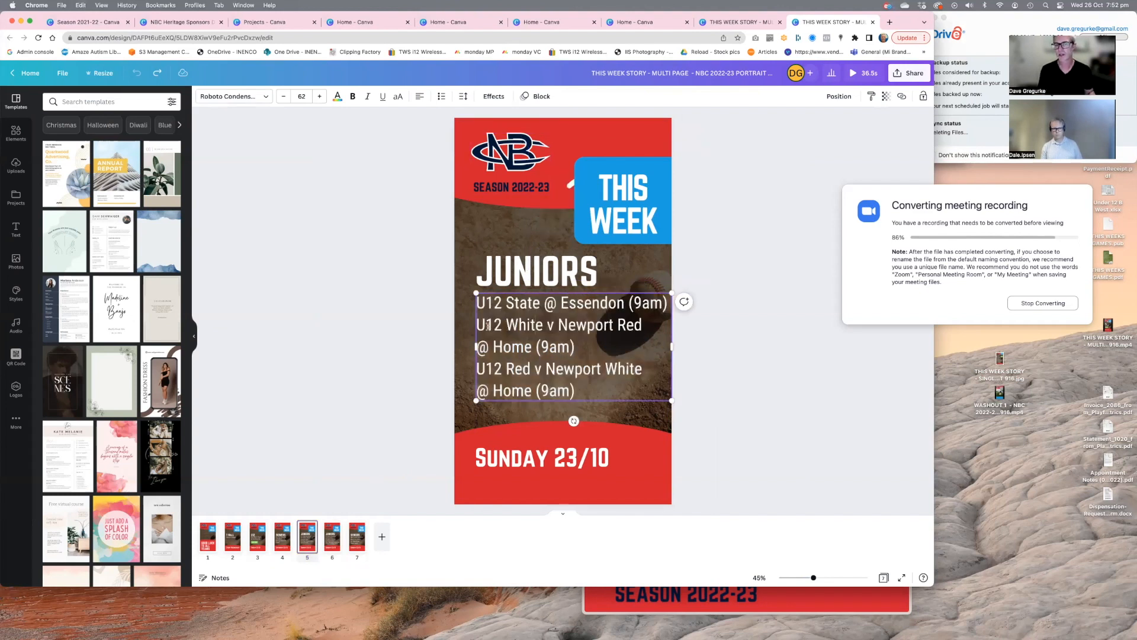
left_click_drag(479, 325, 551, 390)
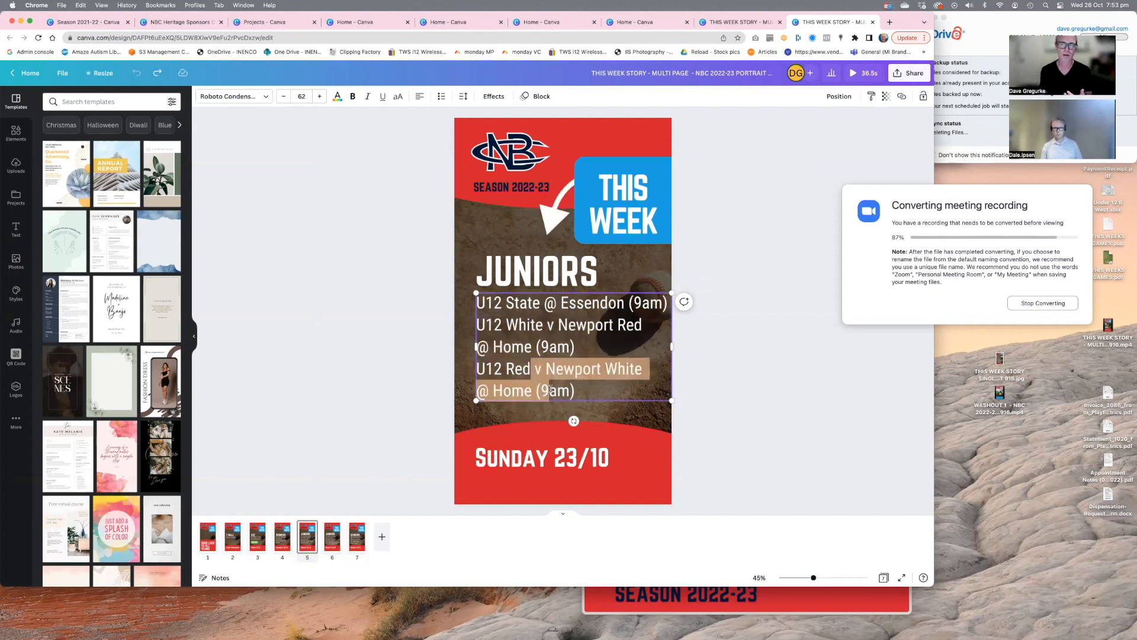
left_click_drag(575, 390, 476, 370)
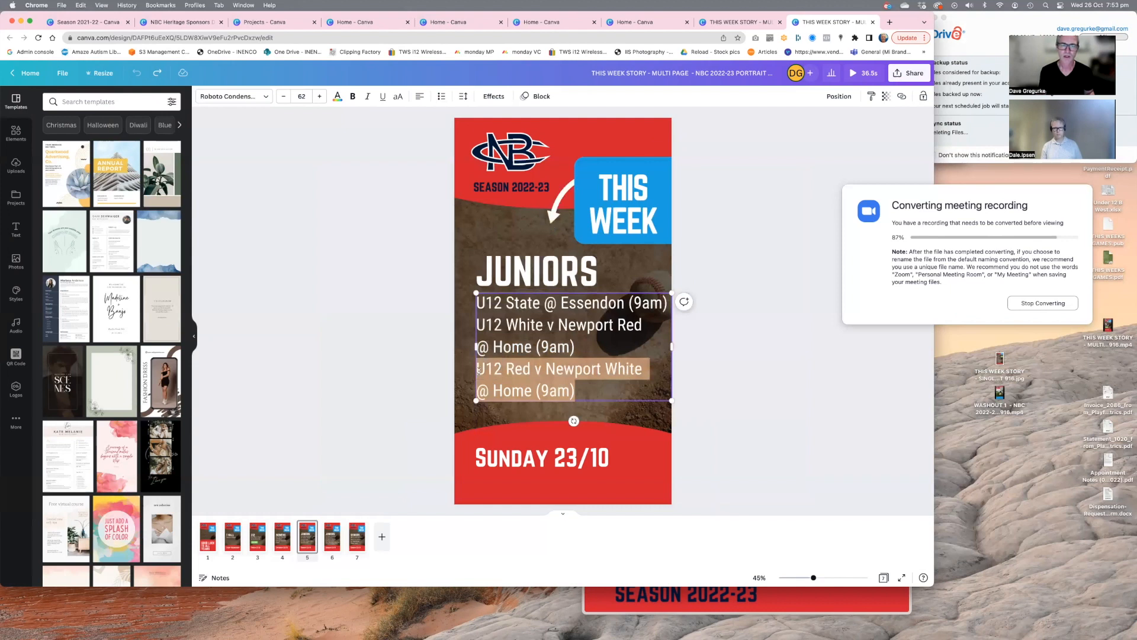
left_click(463, 96)
left_click_drag(515, 164, 506, 164)
key("Left")
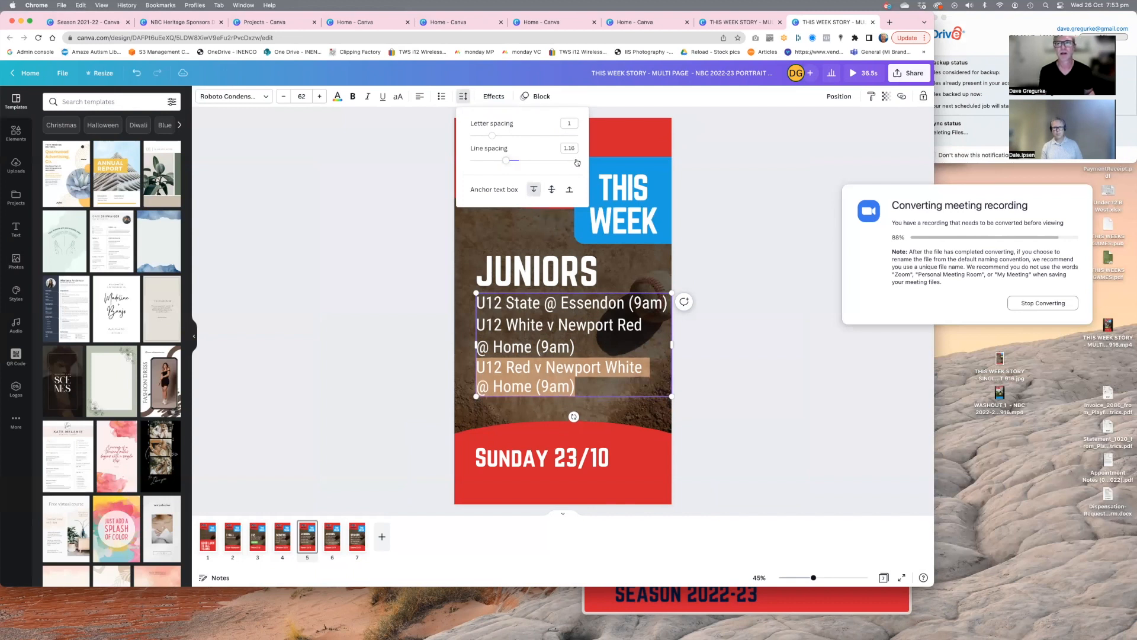
key("super+z")
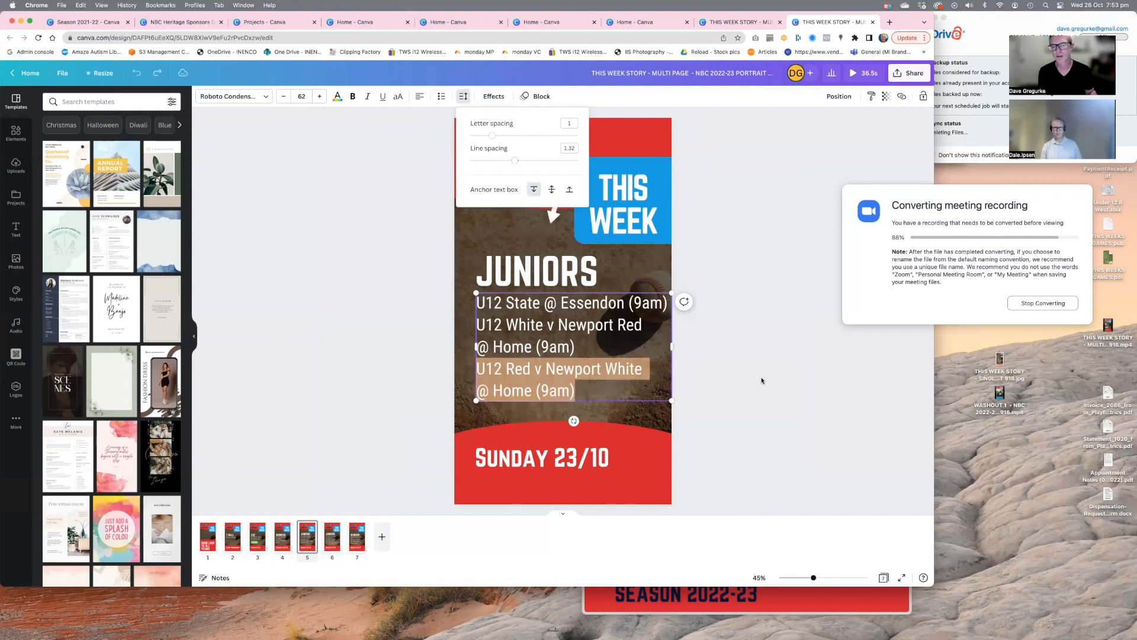
left_click(762, 377)
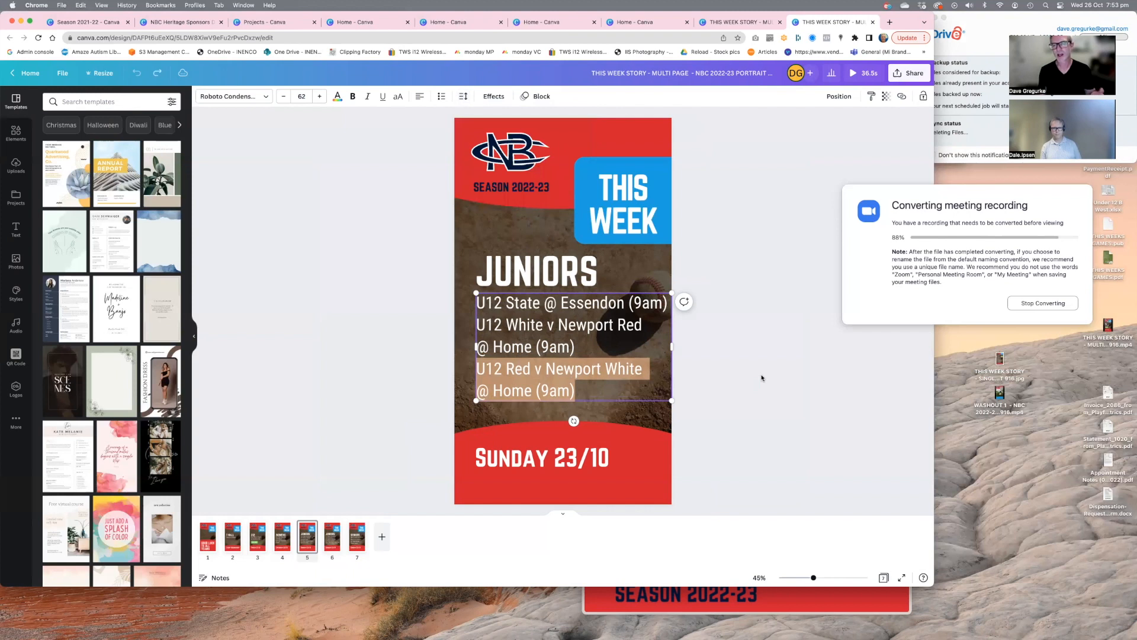
left_click(710, 381)
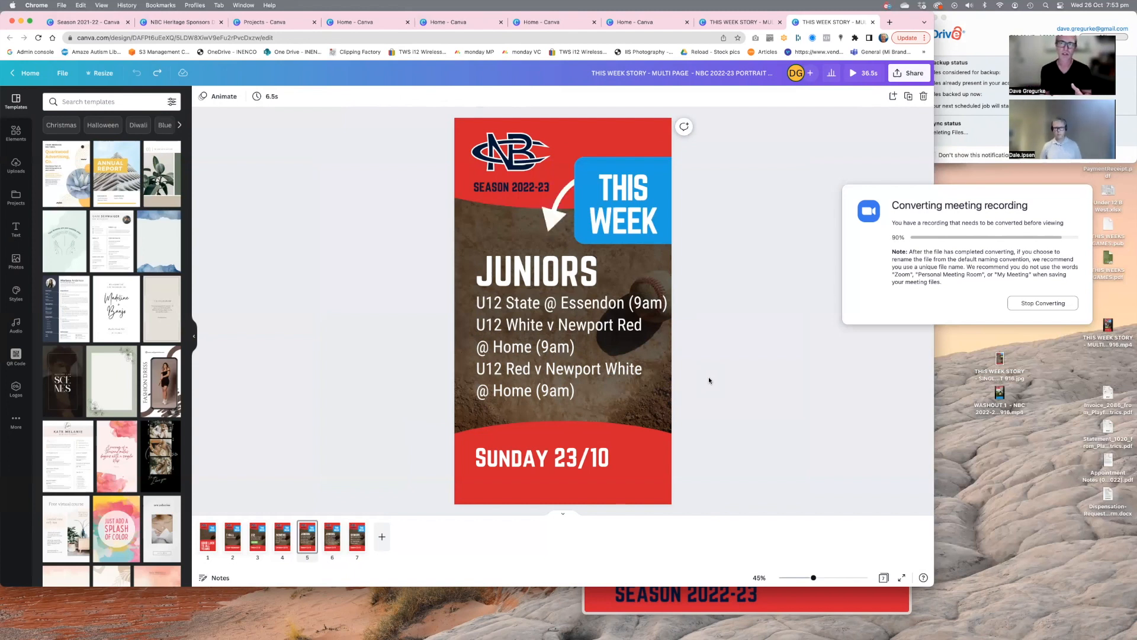
left_click(579, 338)
triple_click(576, 334)
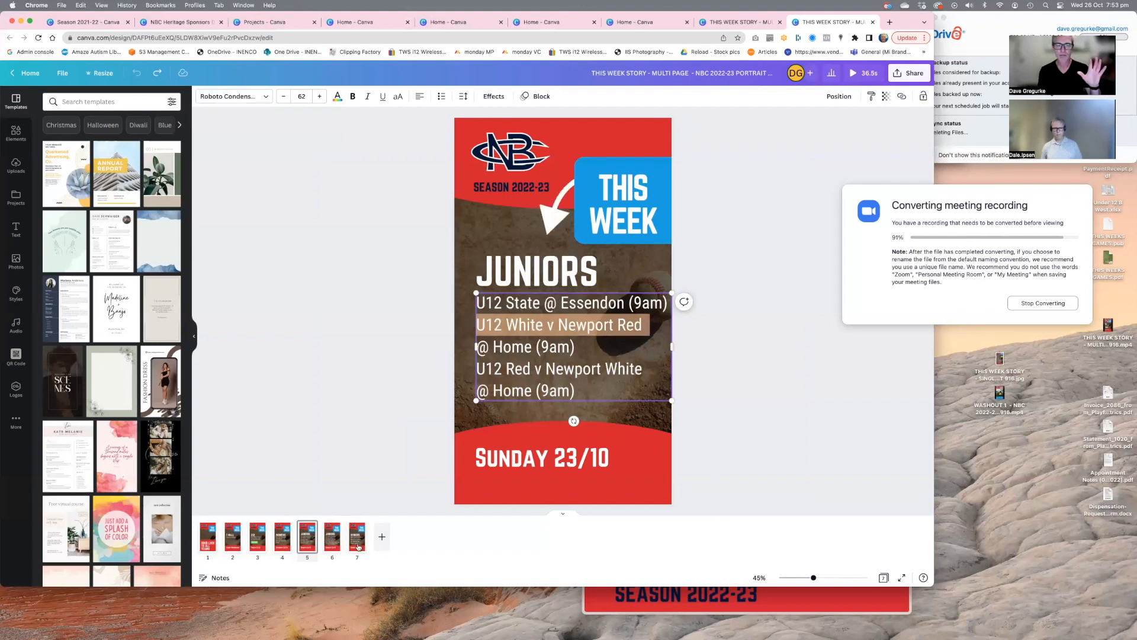
- Duplicate the Seniors page 7 so that the copy becomes page 8
left_click(358, 547)
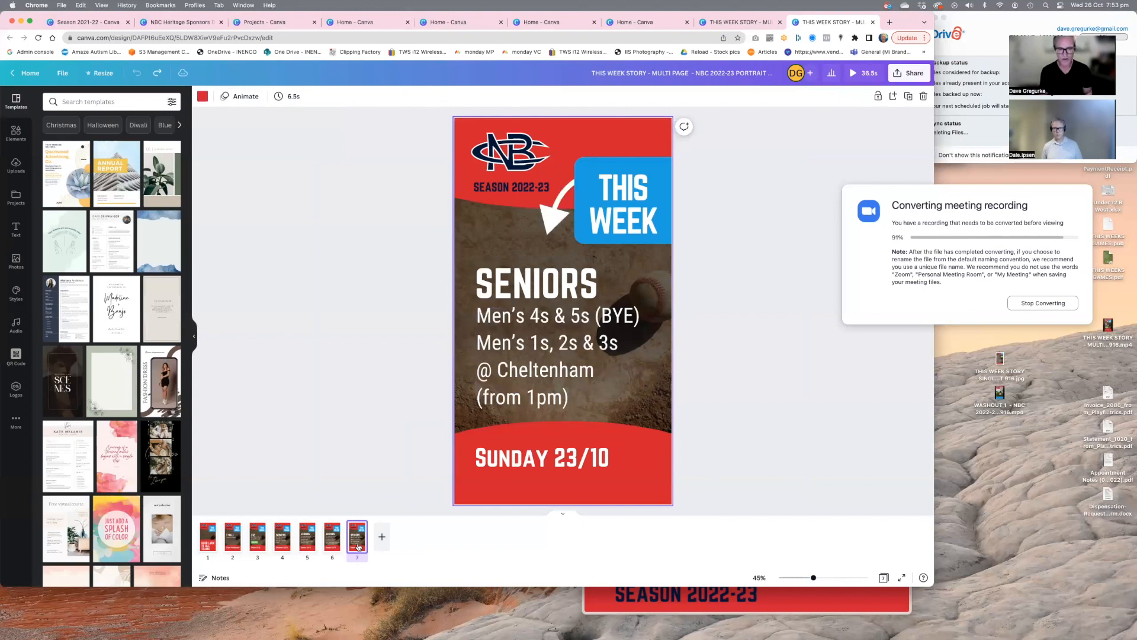
key("super+d")
key("super+z")
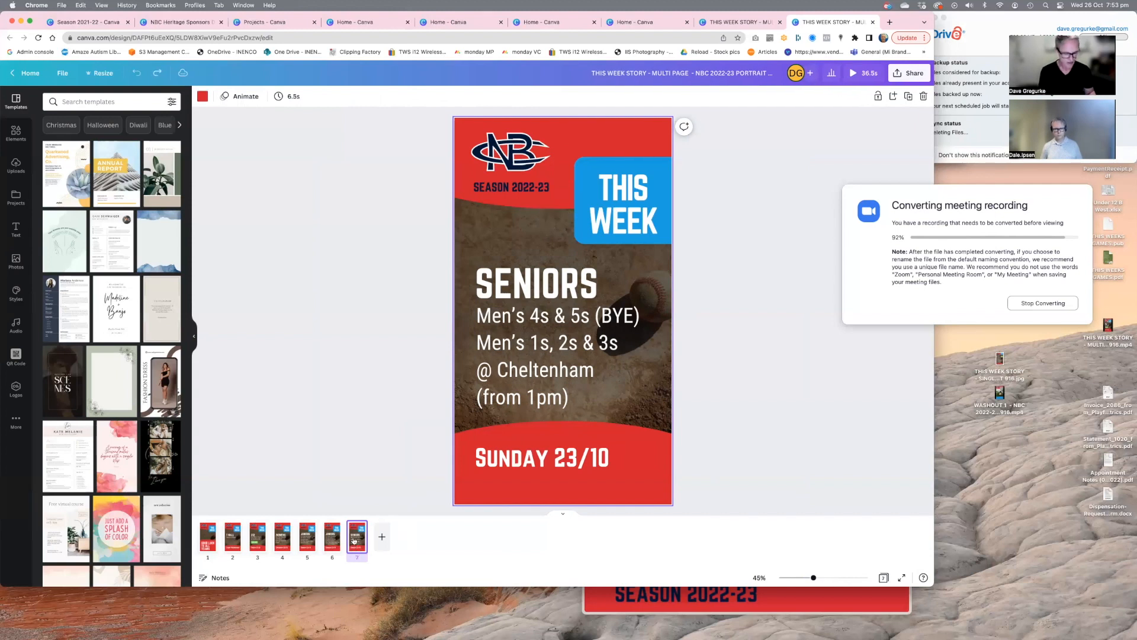
key("super+d")
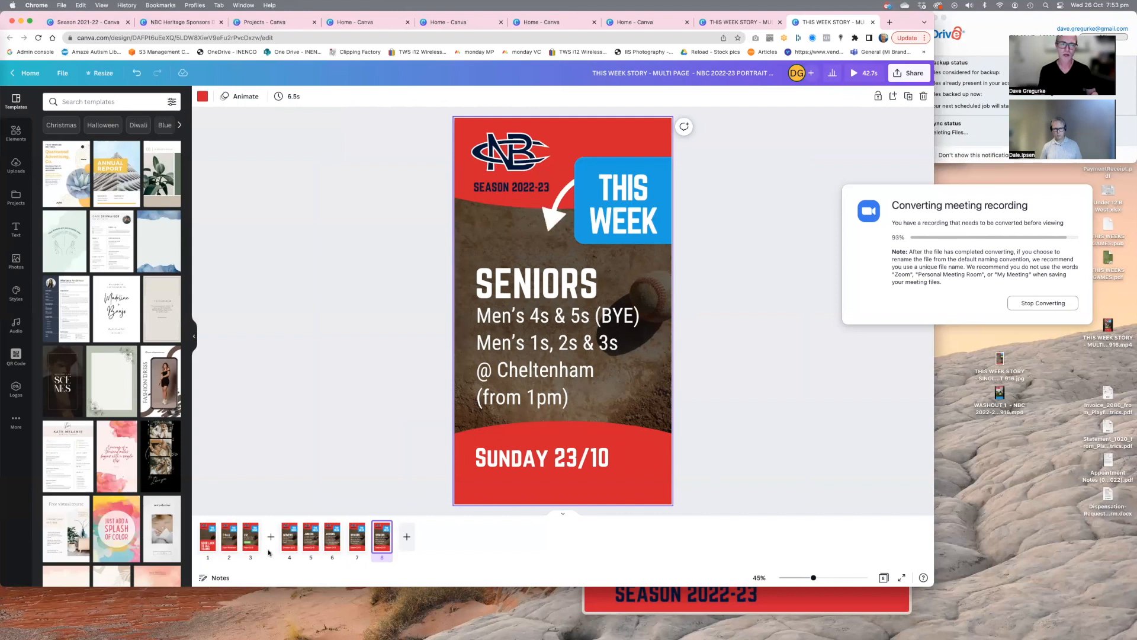
- Try adding a straight white arrow from the arrow elements above the Seniors heading on page 8, and delete it
left_click(554, 221)
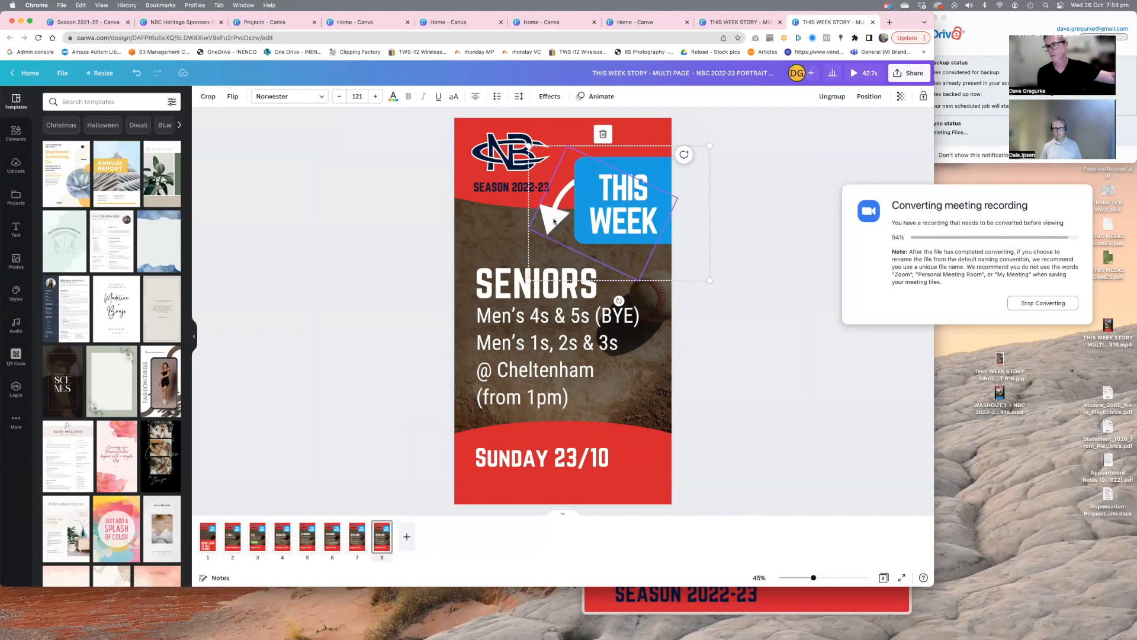
left_click(15, 135)
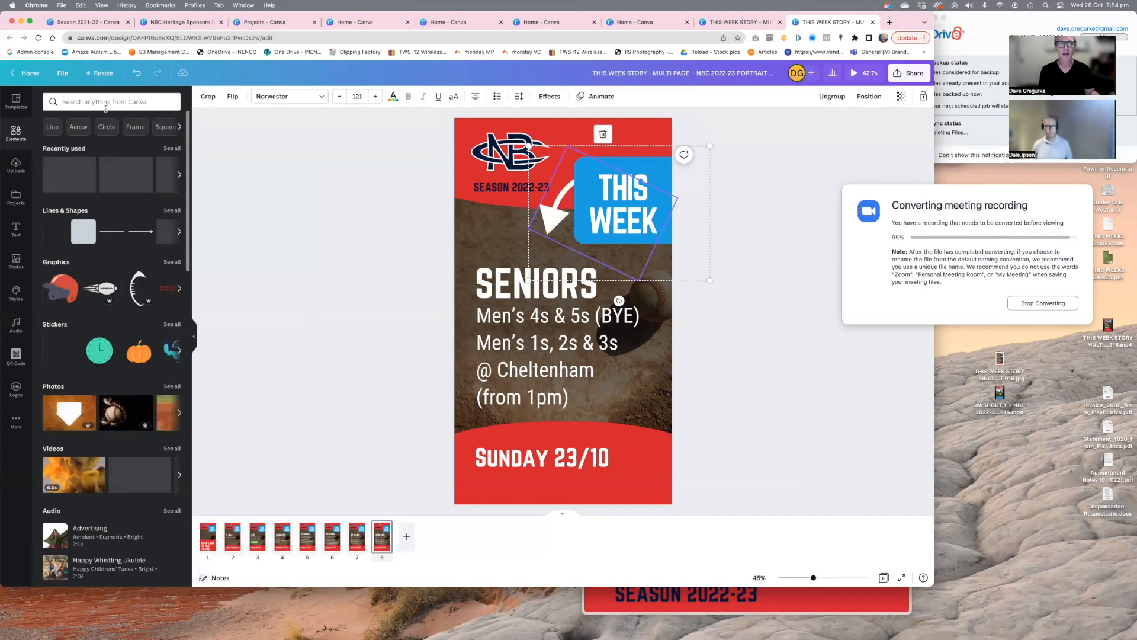
left_click(80, 127)
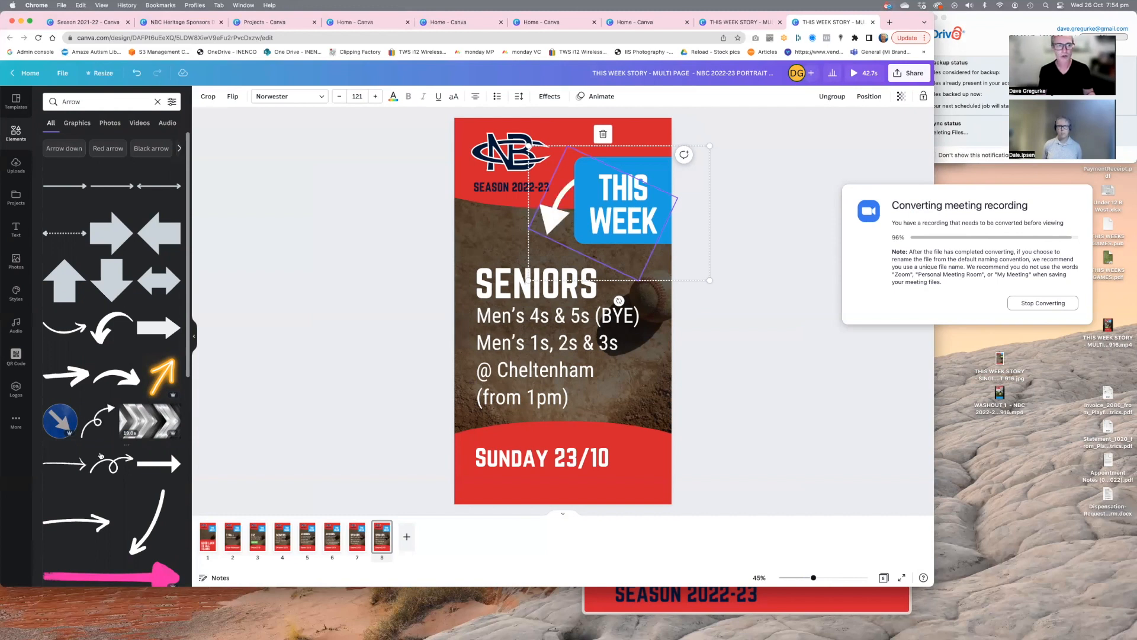
scroll(100, 456, "down", 4)
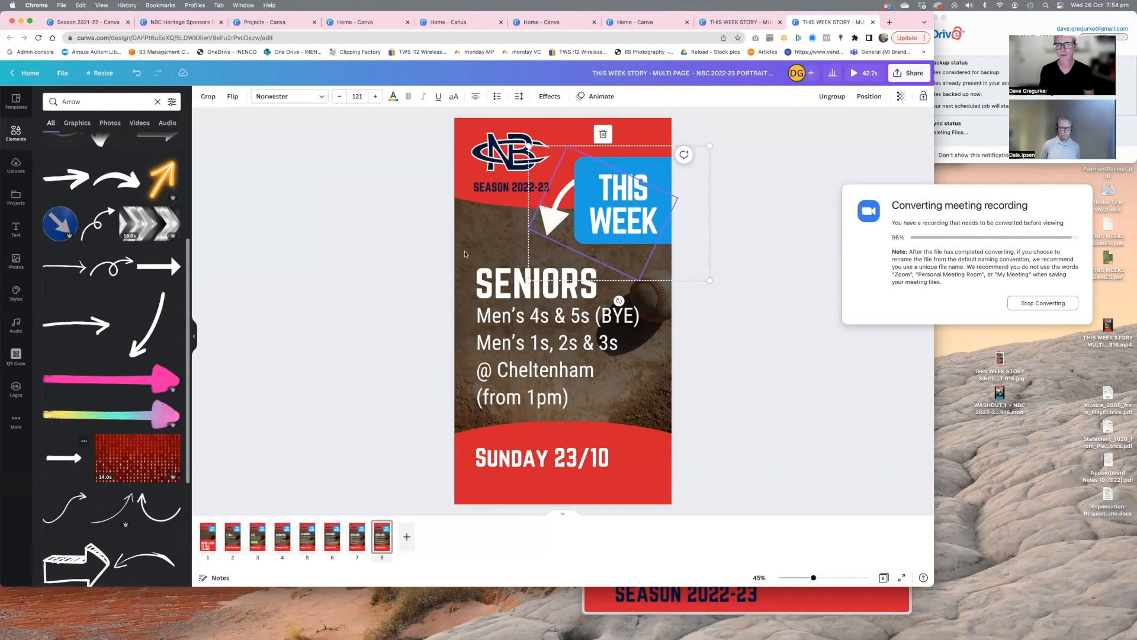
left_click_drag(486, 255, 486, 255)
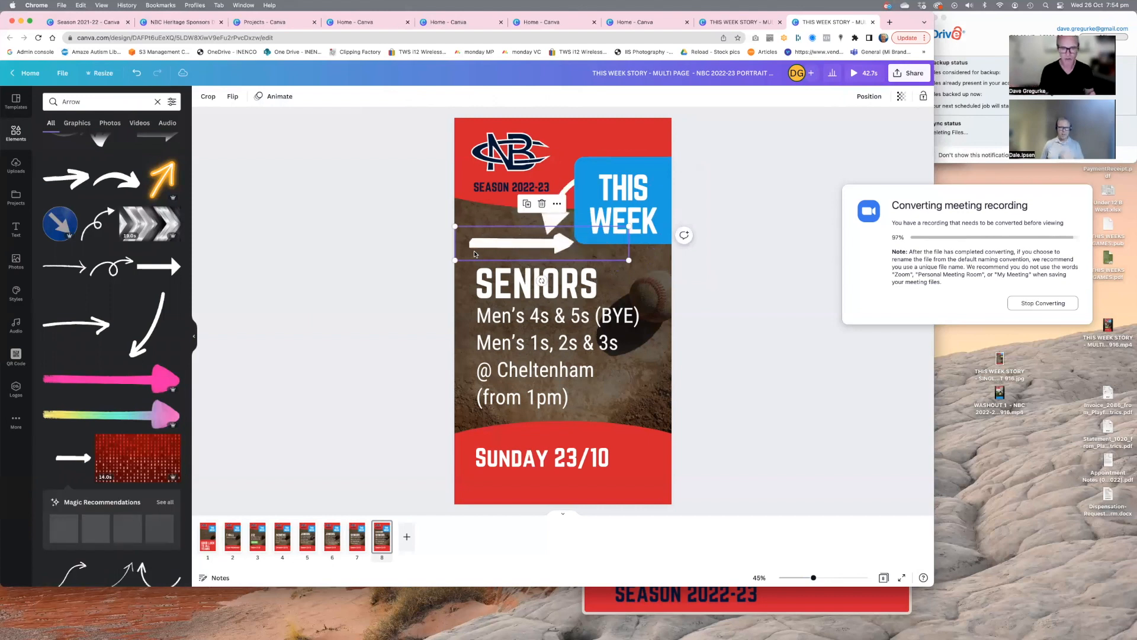
key("BackSpace")
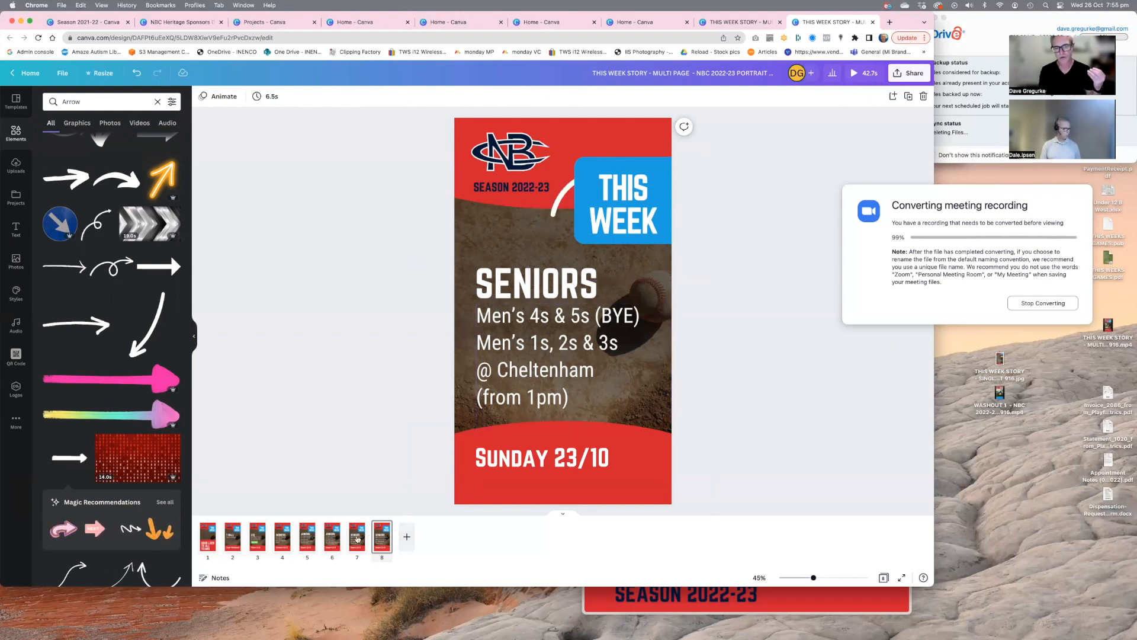
- Delete the line "Men's 1s, 2s & 3s" from the Seniors fixtures on page 7
left_click(357, 538)
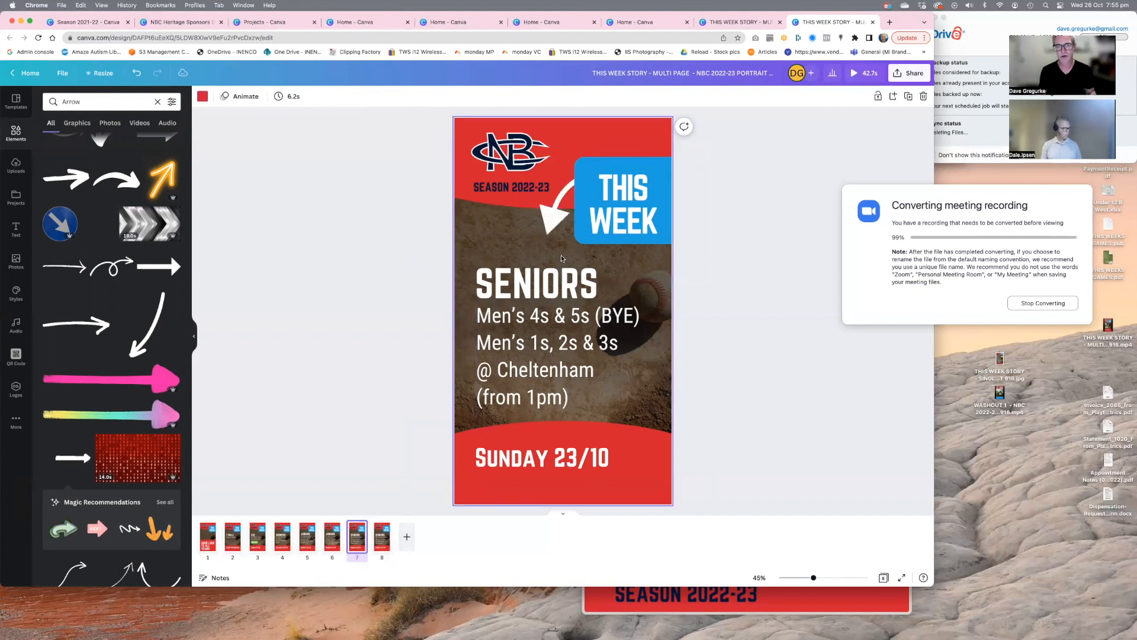
triple_click(496, 316)
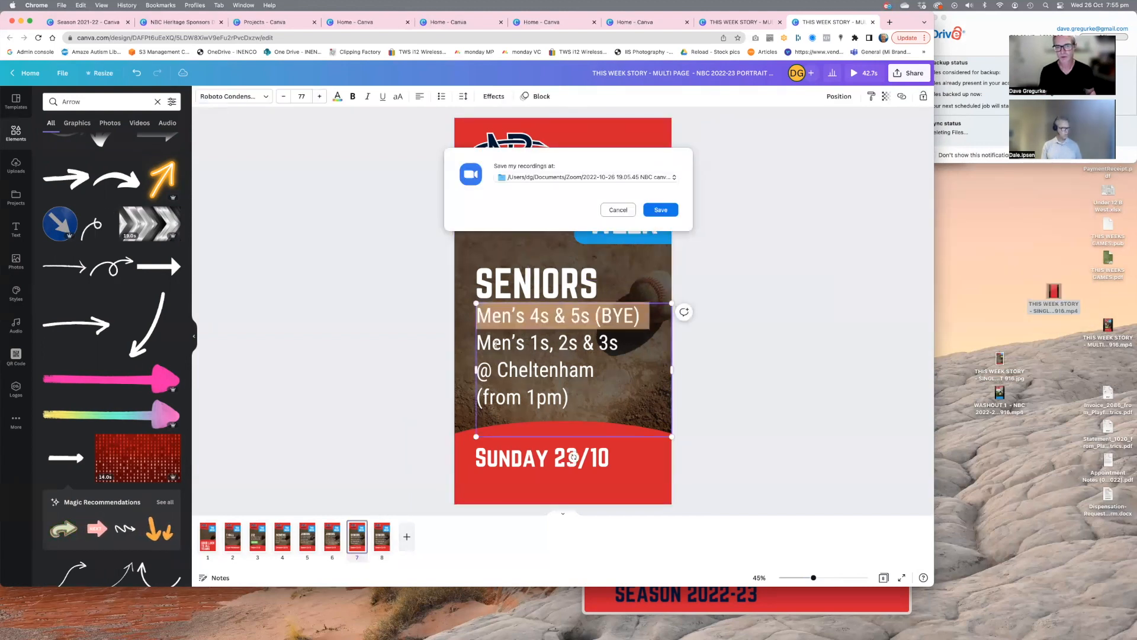
left_click(624, 342)
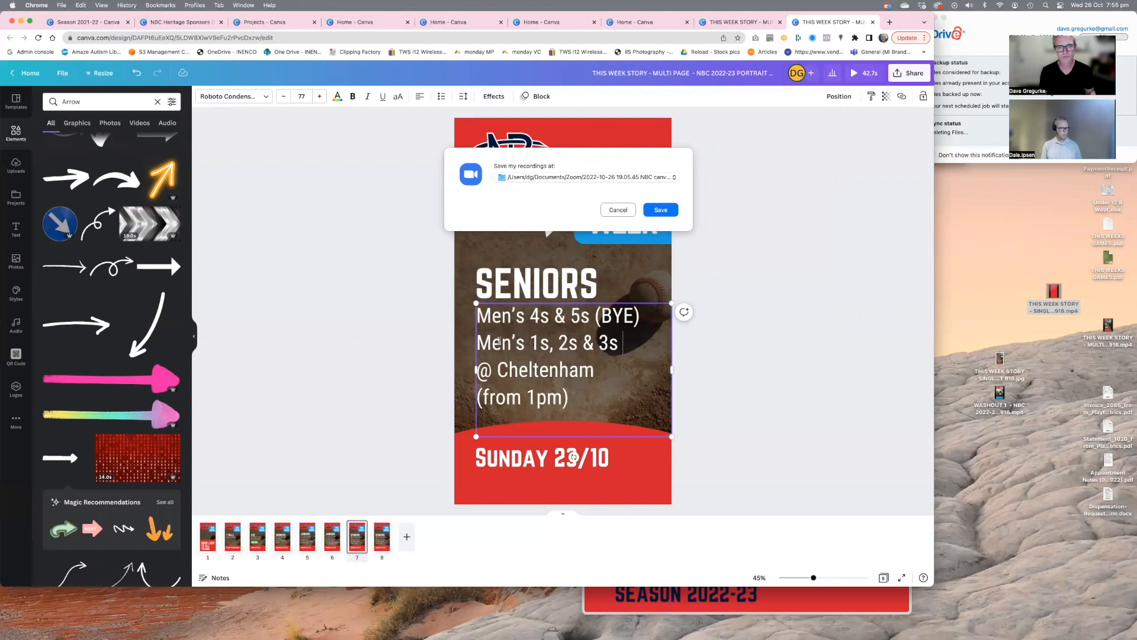
left_click_drag(500, 342, 467, 343)
triple_click(467, 343)
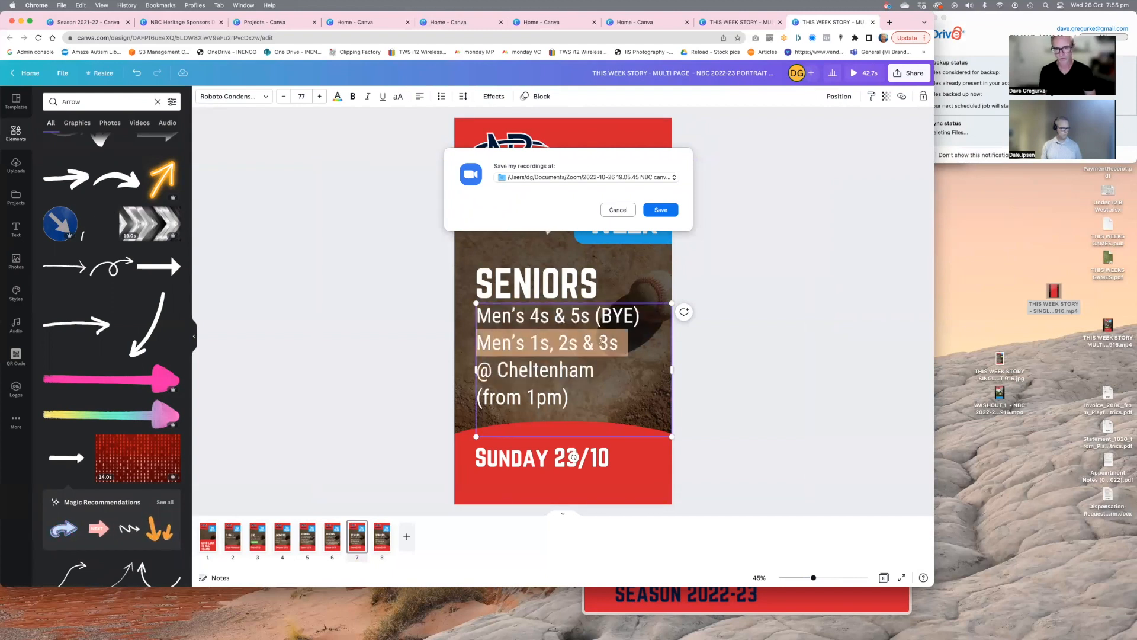
key("BackSpace")
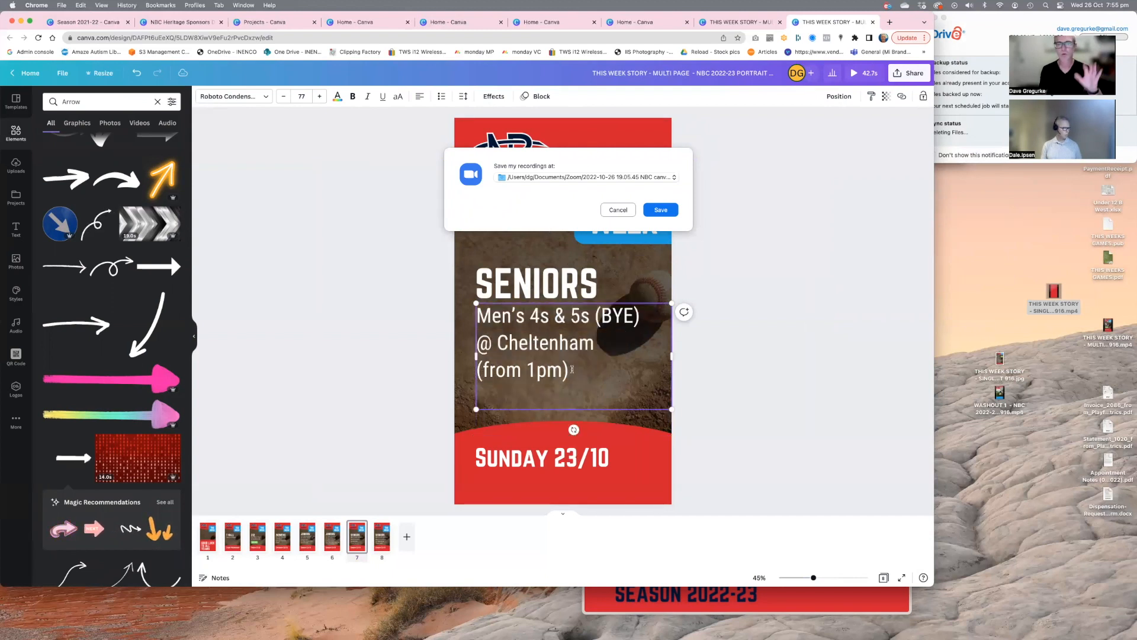
- Save the converted meeting recording in the suggested Zoom folder and return to the multi-page story
left_click(660, 210)
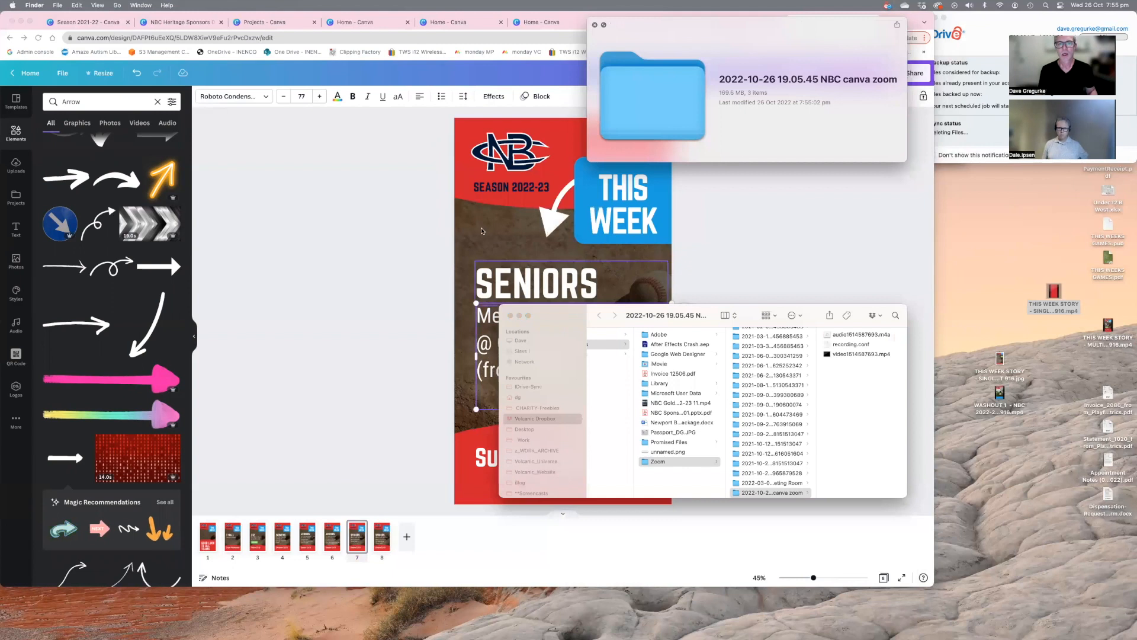
left_click(550, 282)
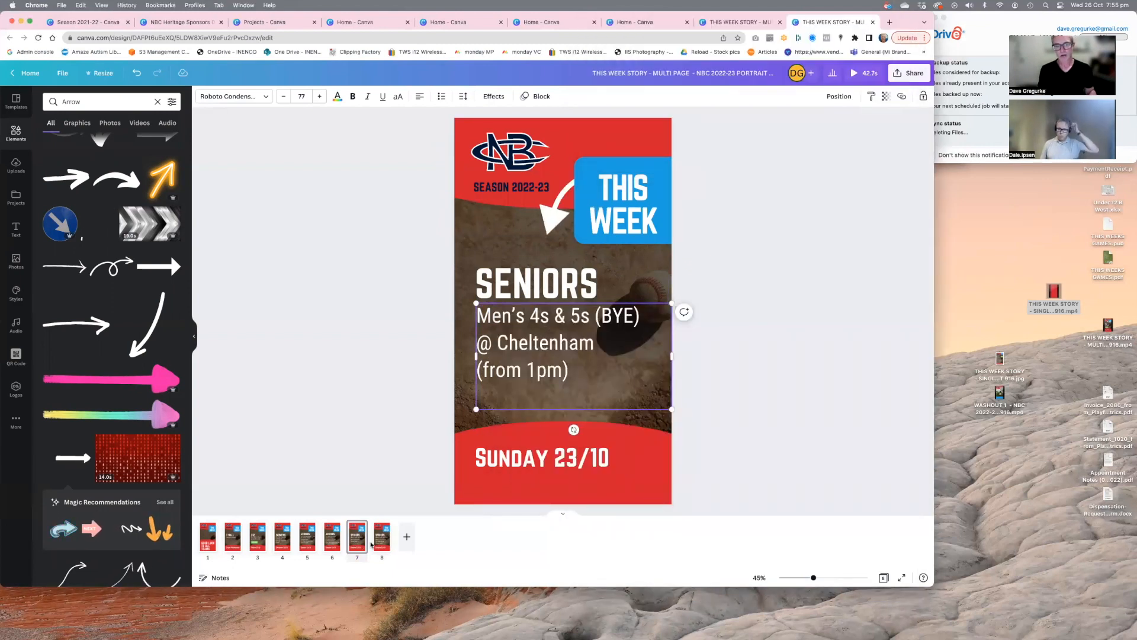
- Delete the line "Men's 4s & 5s (BYE)" and its empty line from the Seniors fixtures on page 8
left_click(381, 543)
left_click(617, 322)
left_click(618, 322)
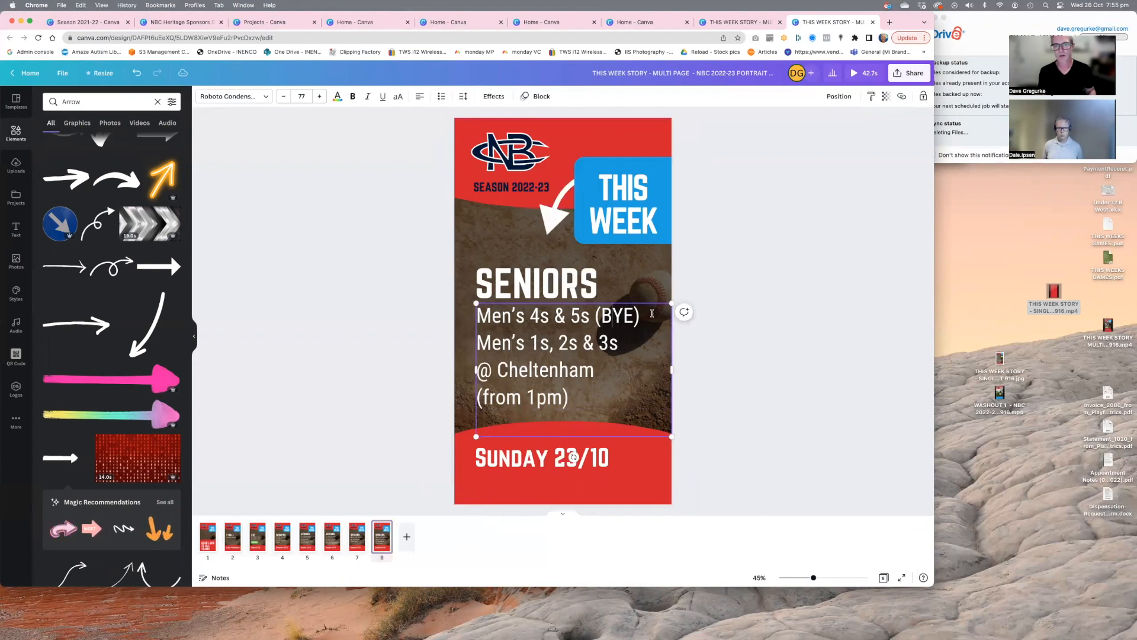
key("shift+Home")
key("BackSpace")
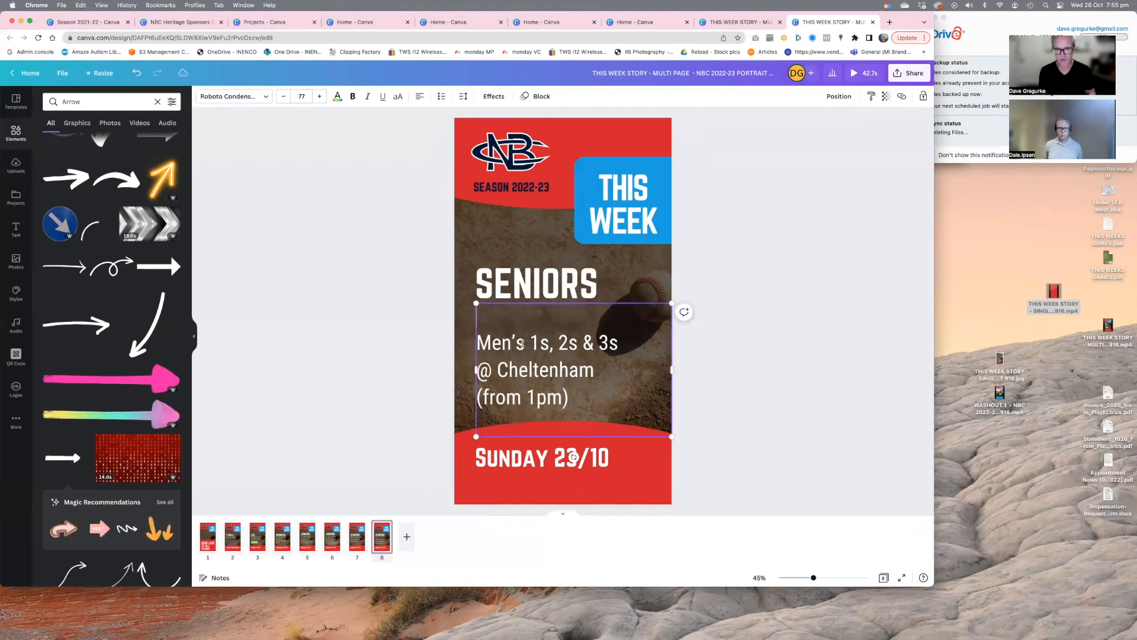
key("Delete")
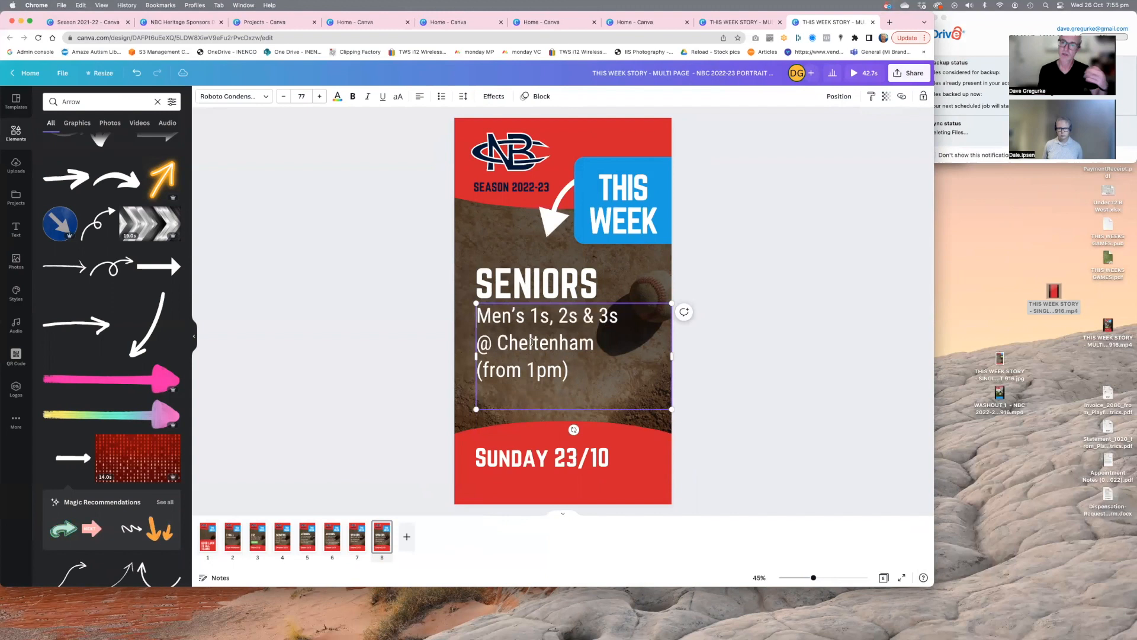
- Replace the venue "Cheltenham" on page 8 with "NBC", trying "Home" as an alternative wording
left_click_drag(497, 343, 584, 344)
left_click_drag(586, 345, 586, 346)
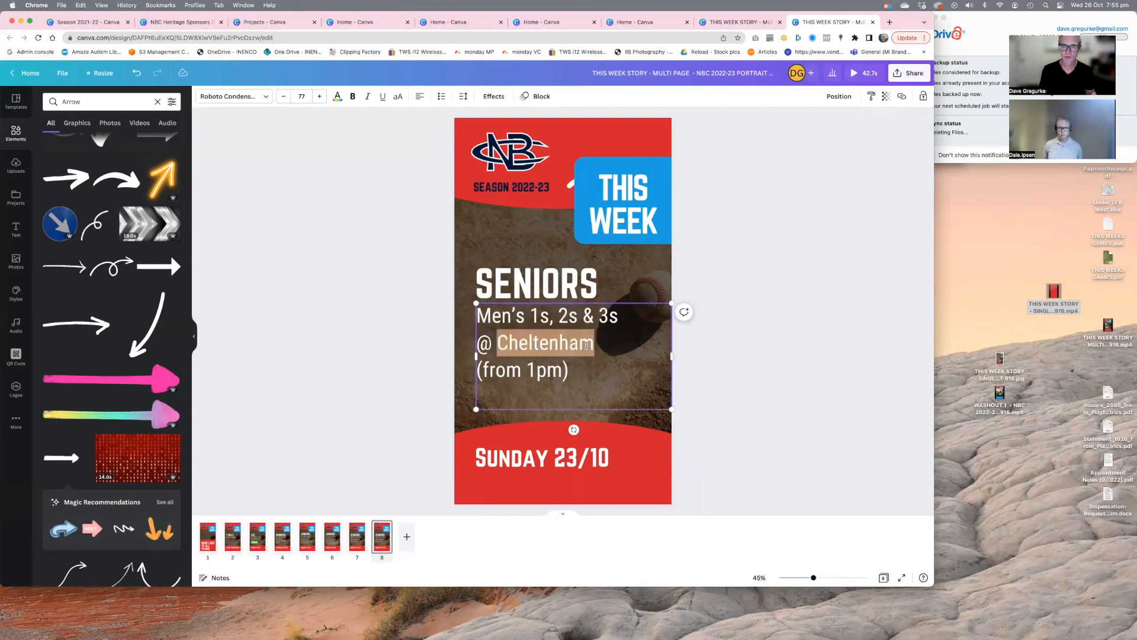
type("NBC")
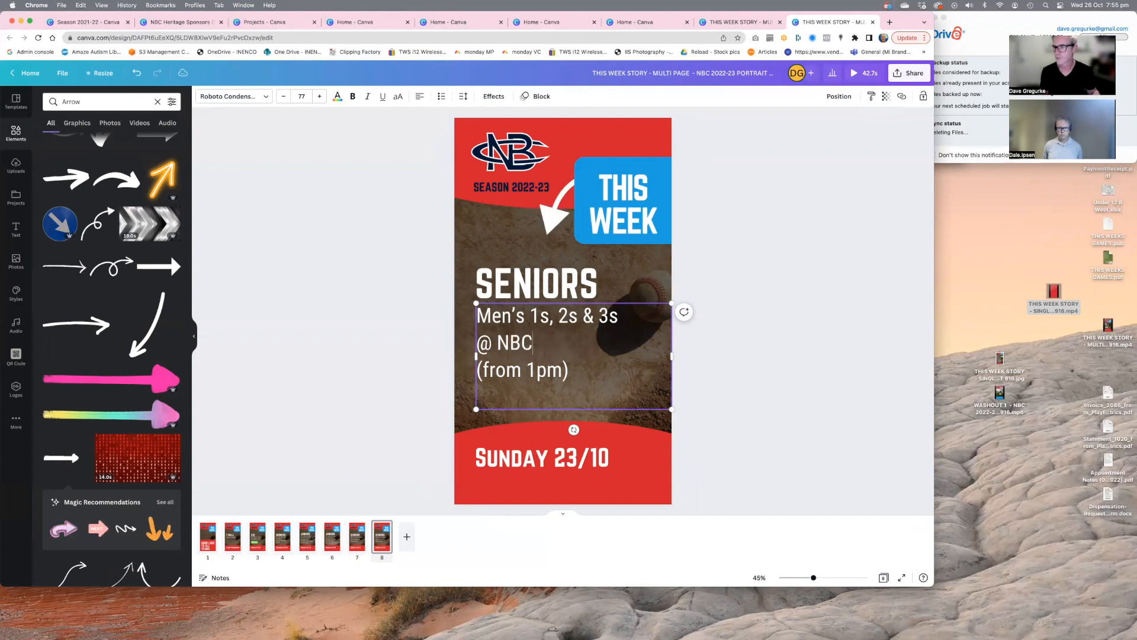
double_click(514, 342)
type("Home")
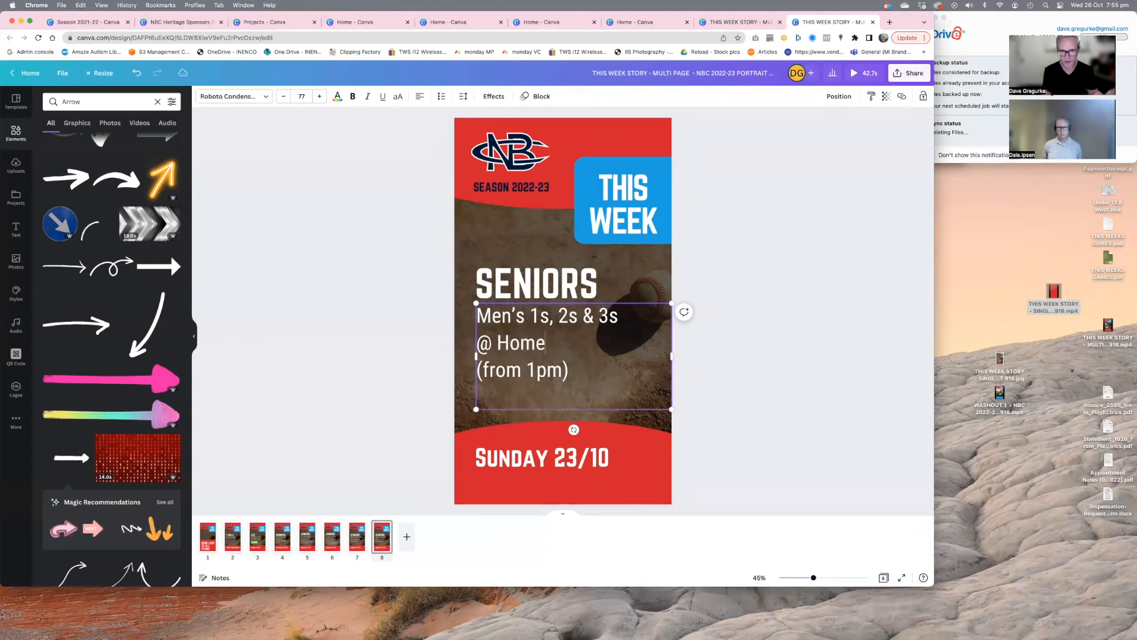
double_click(520, 342)
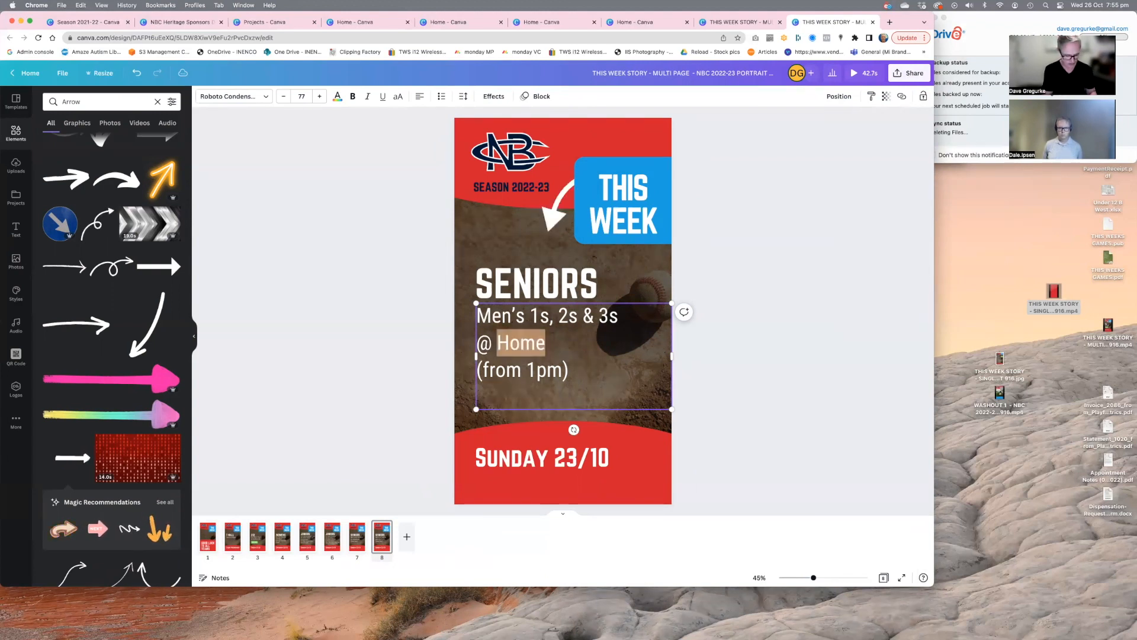
type("NBC")
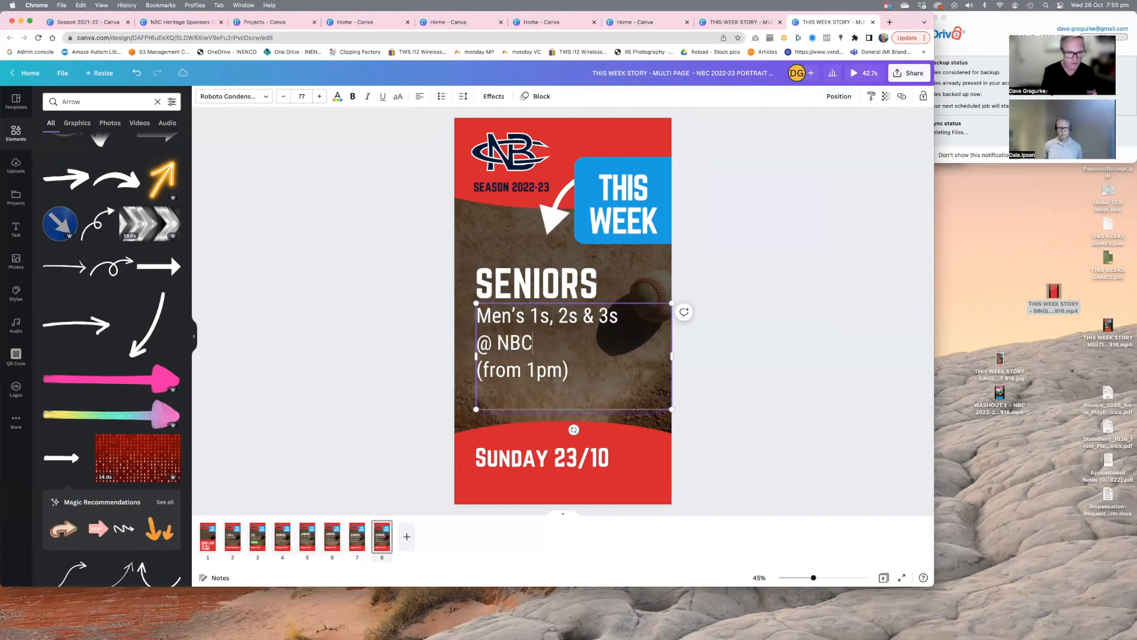
- Look through the Womens pages 4 and 3 and the Juniors page 5
left_click(285, 540)
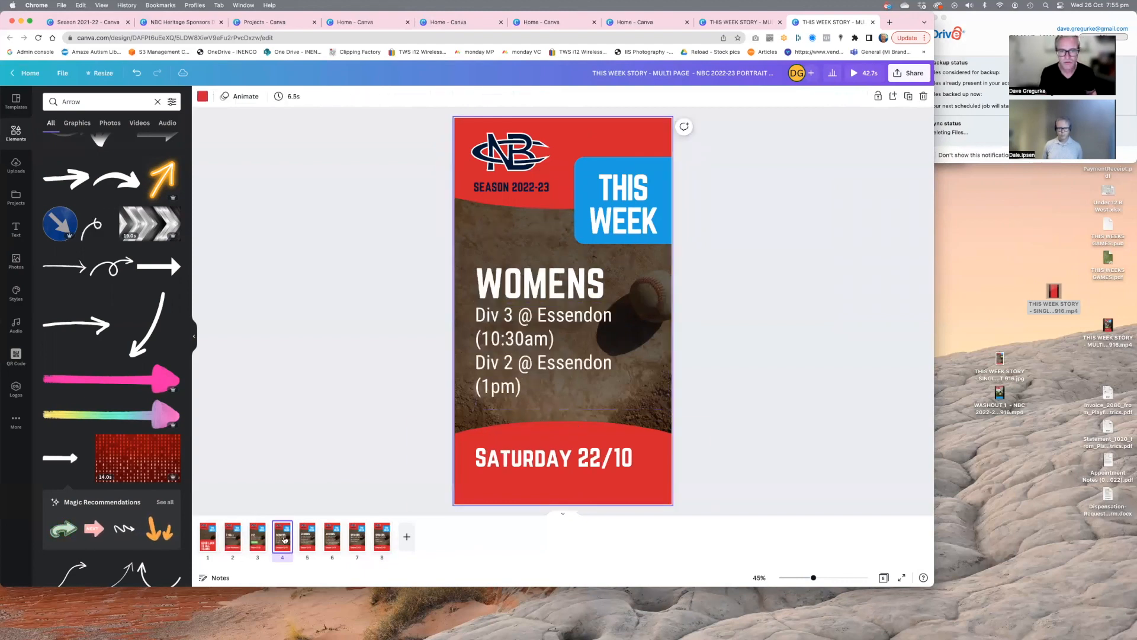
left_click(258, 538)
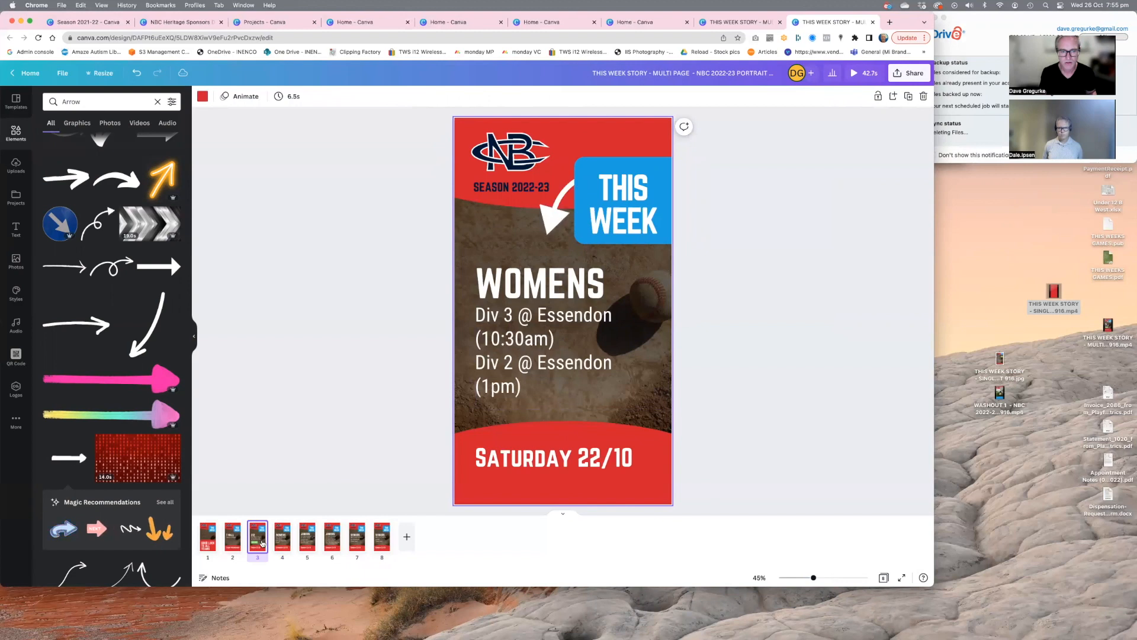
left_click(304, 542)
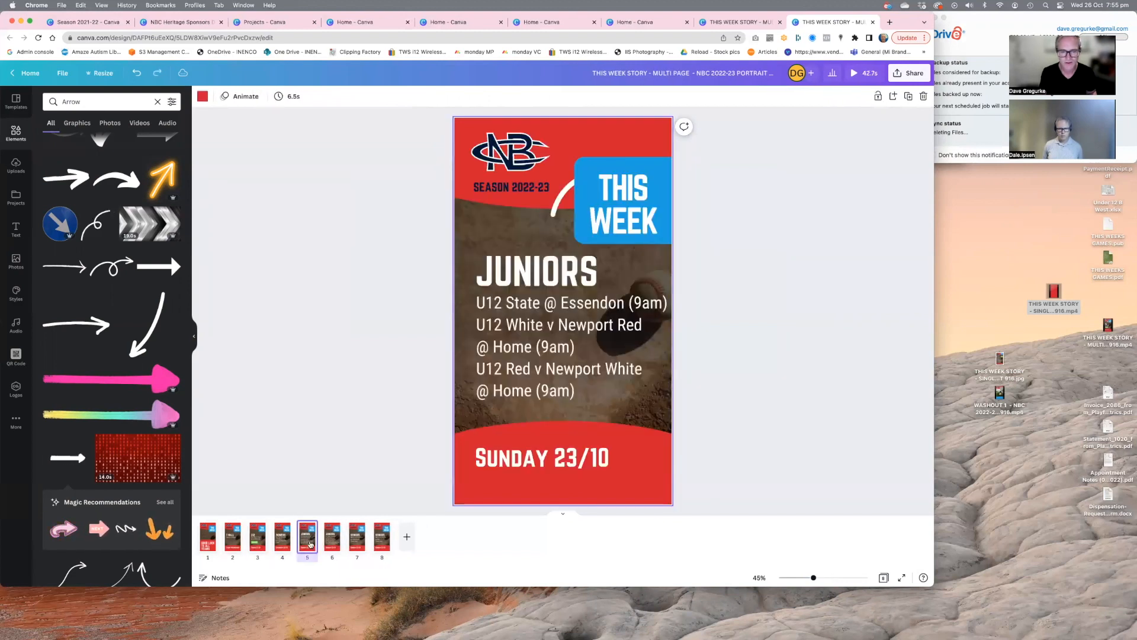
mouse_move(322, 540)
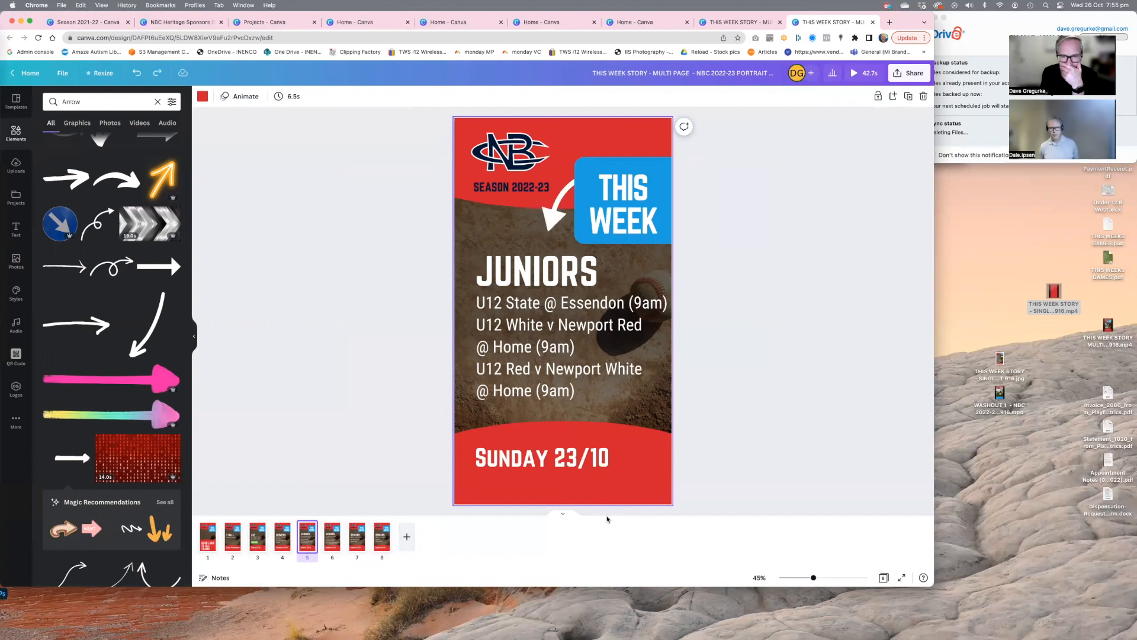
- Undo the Seniors fixture edits and the duplication of page 7
left_click(379, 537)
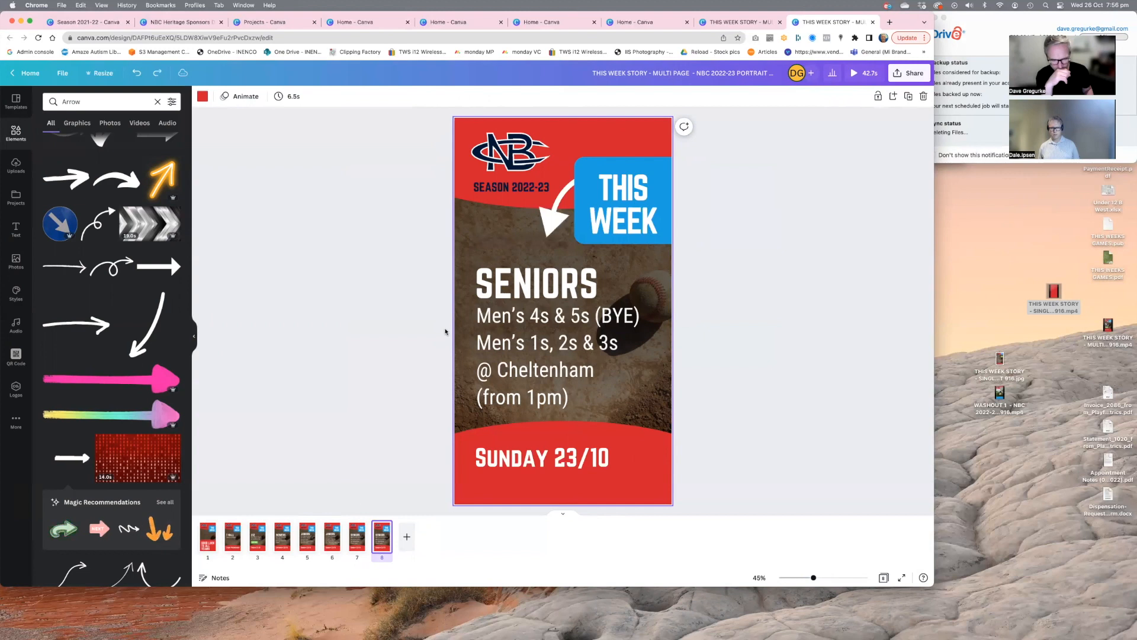
key("super+z")
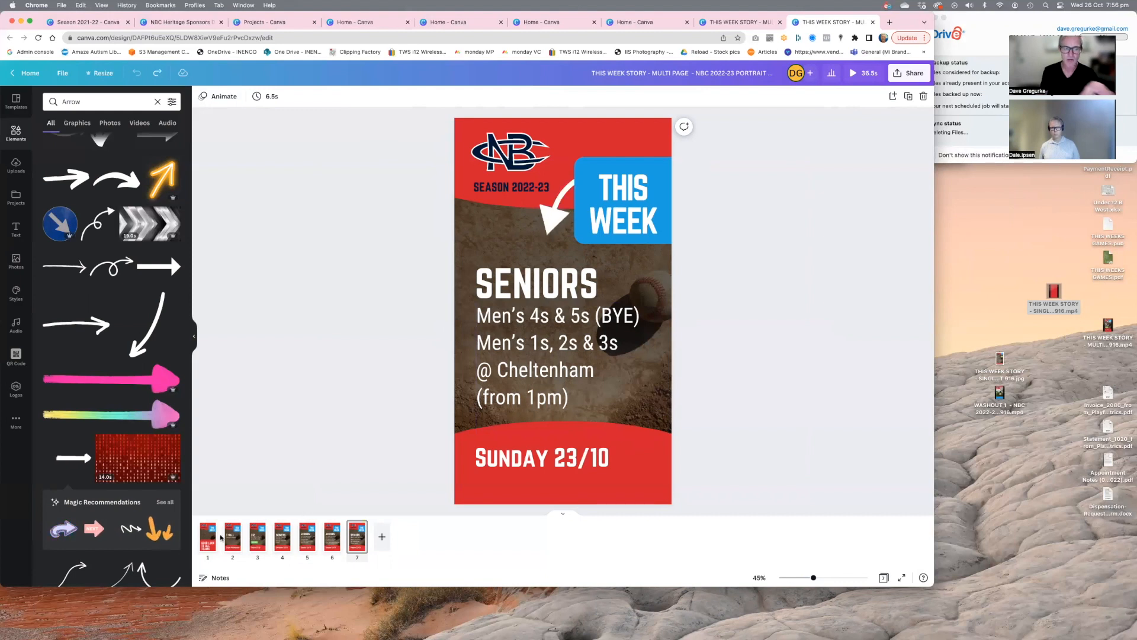
- Inspect the logo group, the THIS WEEK block and the page timing on the Good Luck page 1
mouse_move(221, 537)
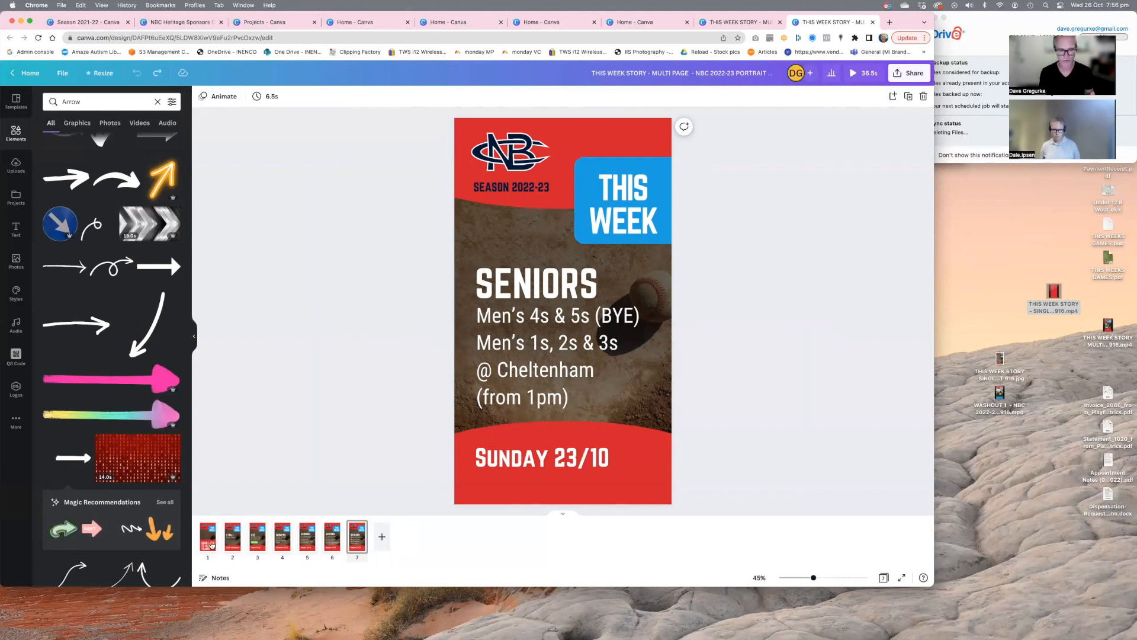
left_click(208, 542)
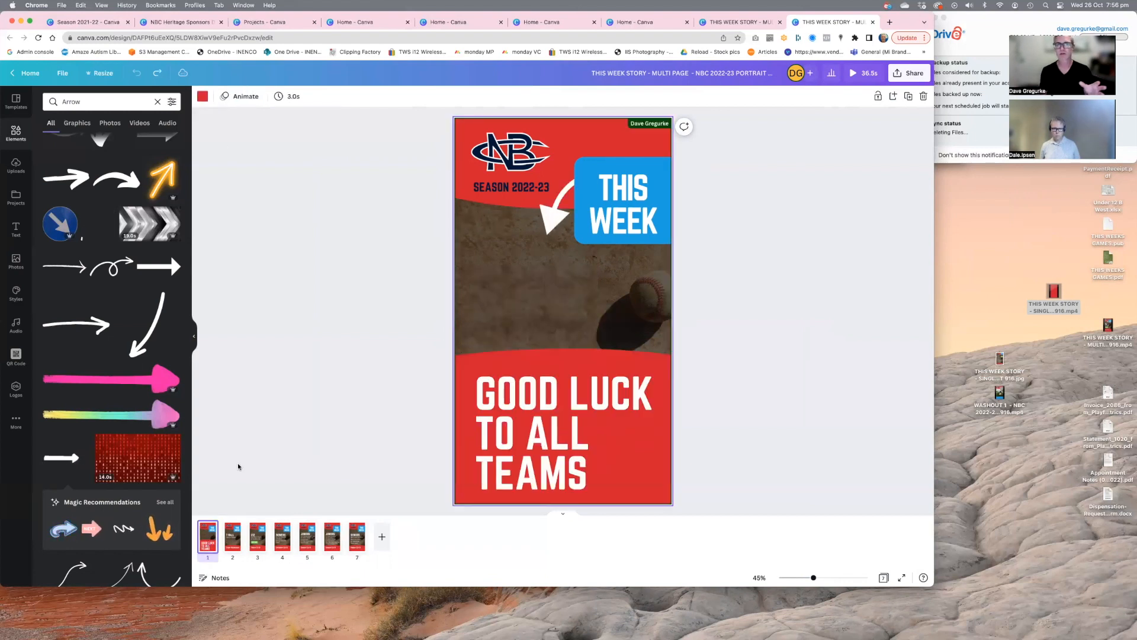
left_click(495, 167)
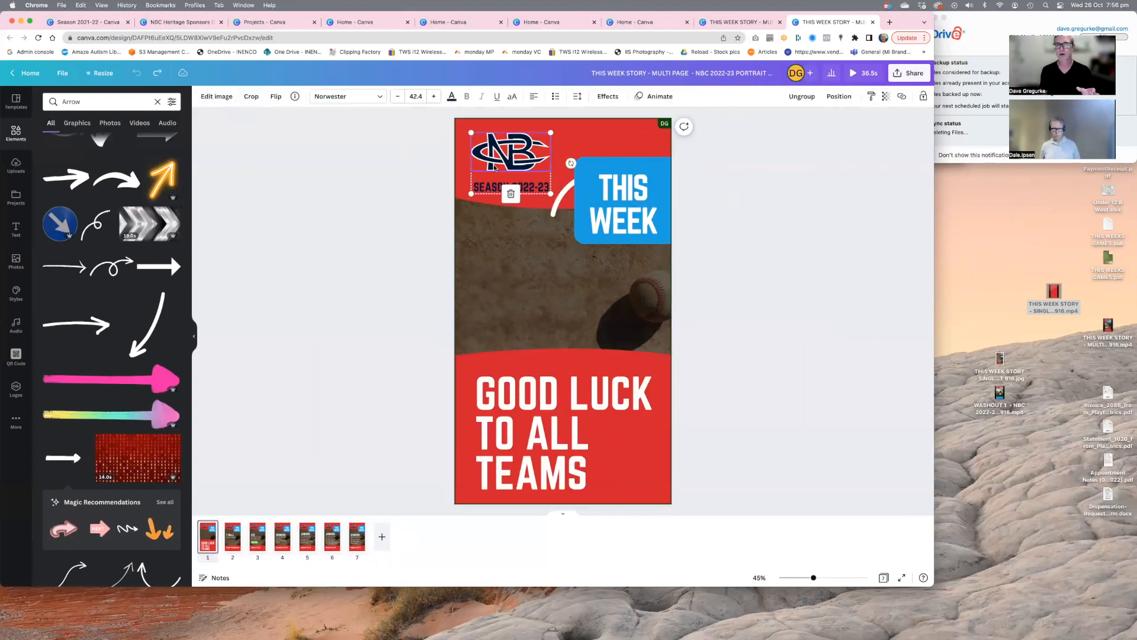
left_click(633, 198)
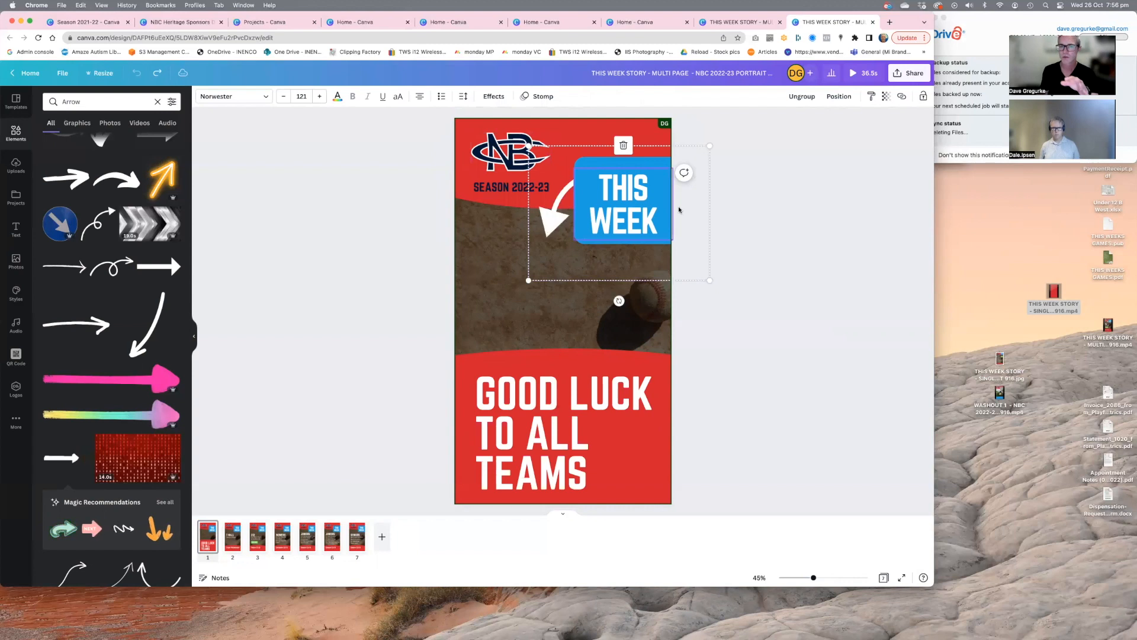
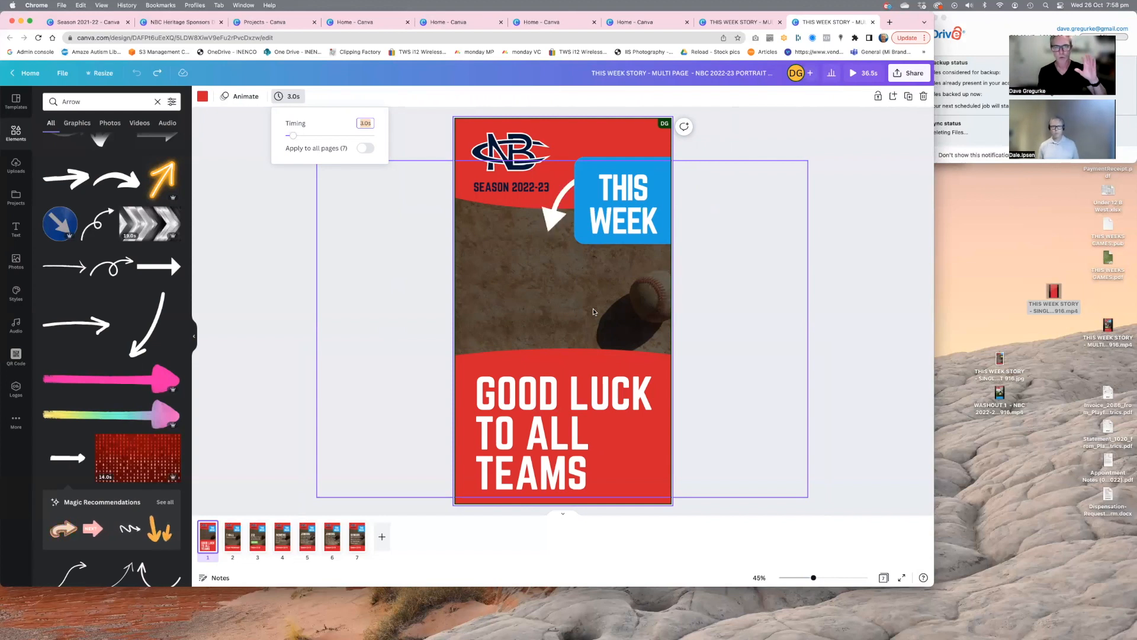
left_click(289, 306)
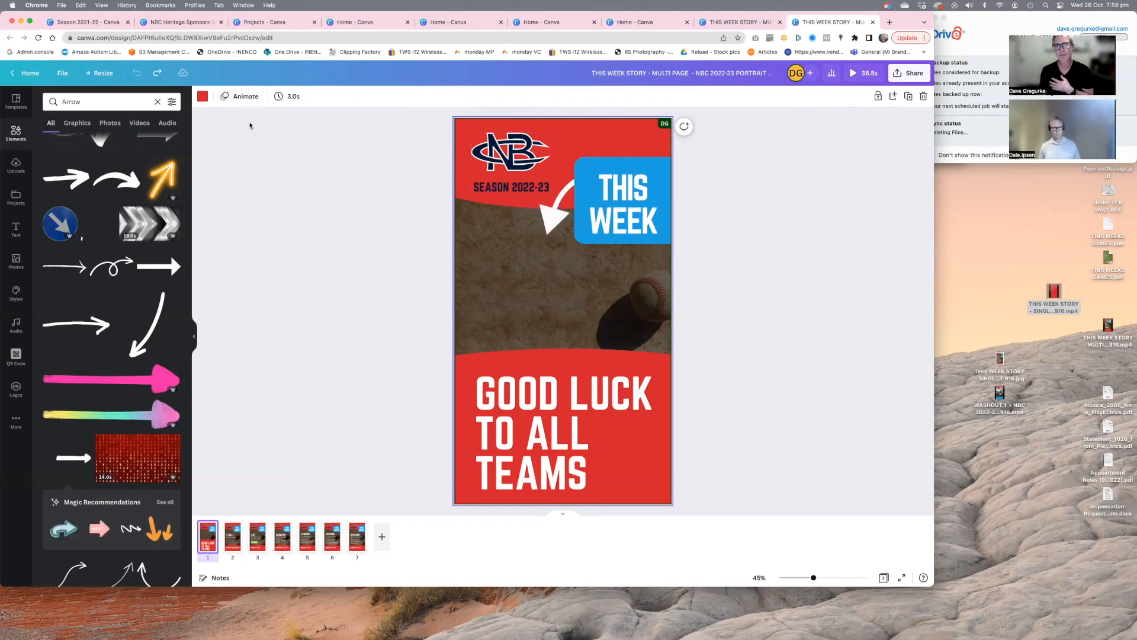
- Preview the Disco, Wipe, Rise, Fade and Pan page animations on page 1
left_click(245, 114)
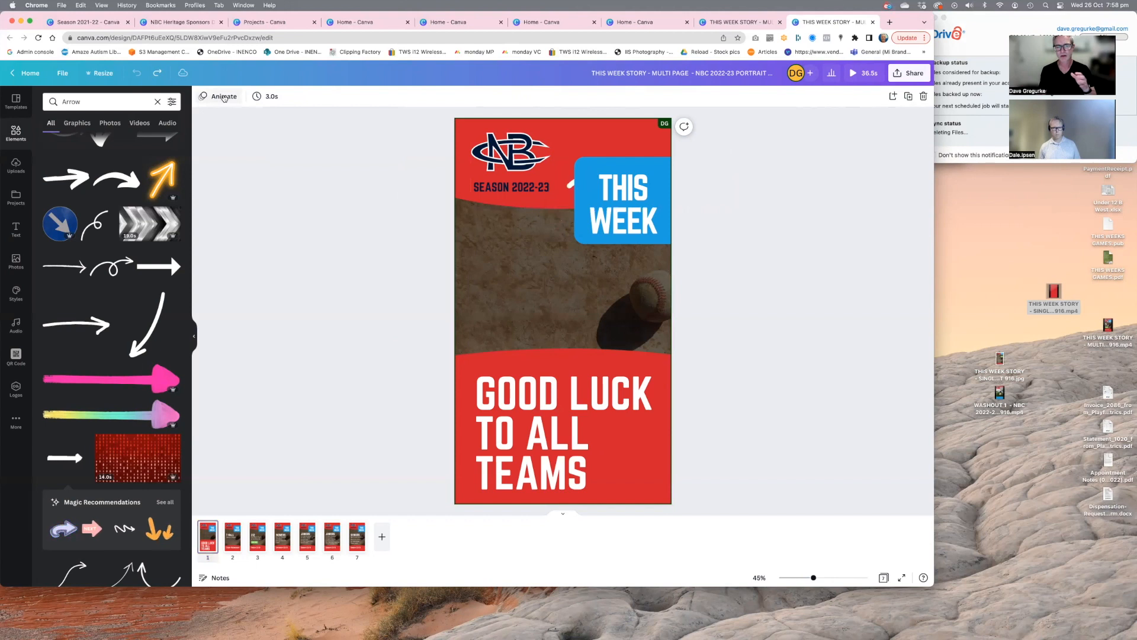
left_click(231, 537)
left_click(212, 537)
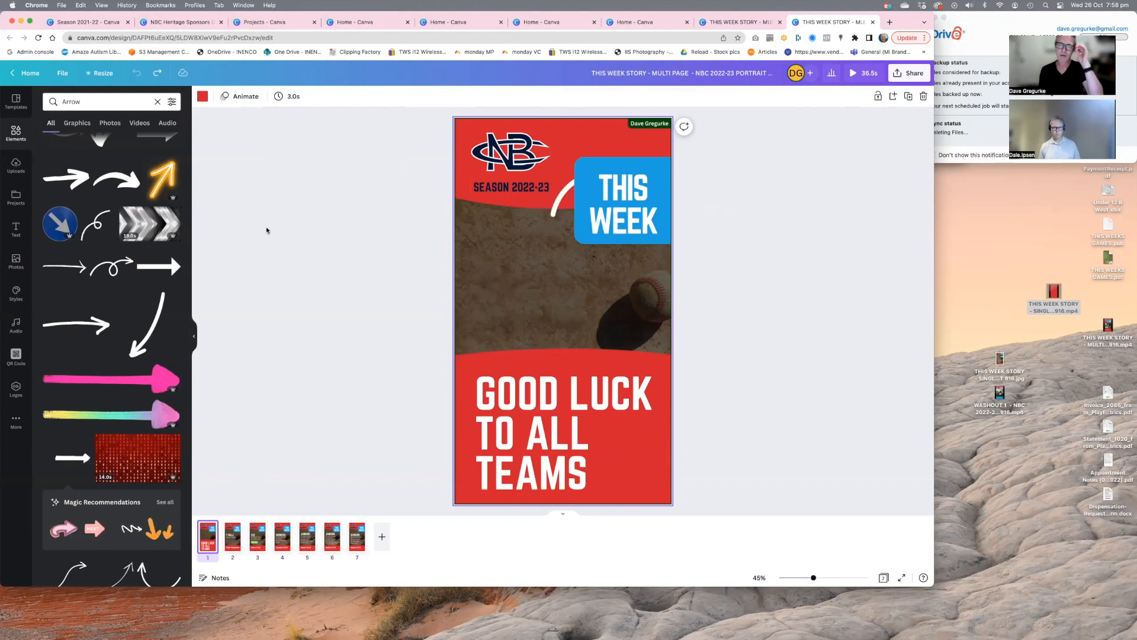
left_click(241, 97)
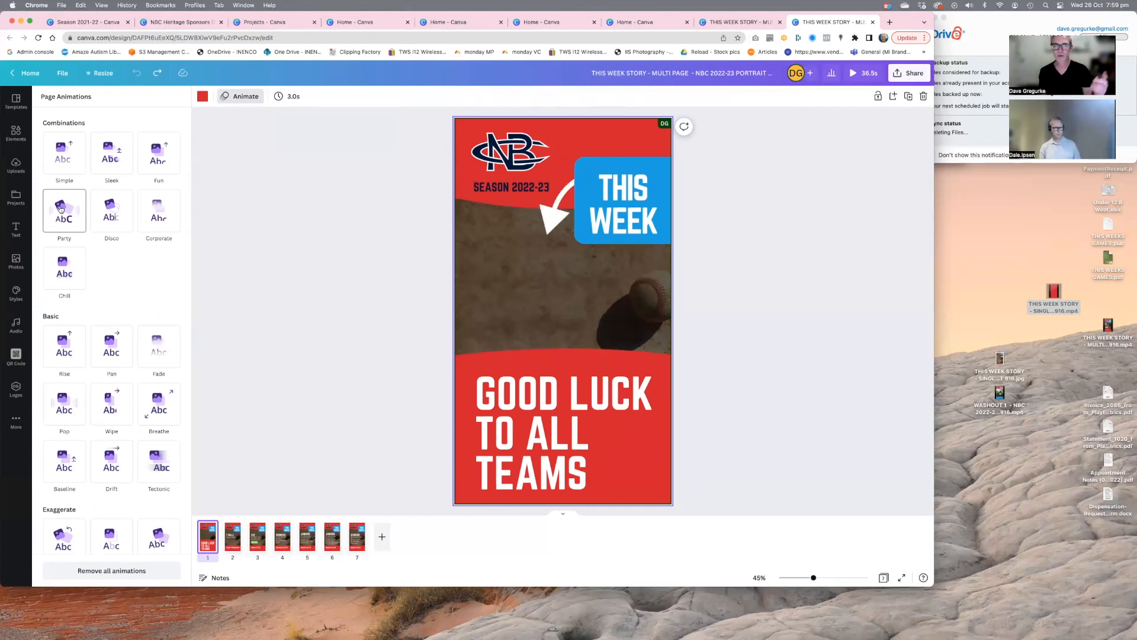
left_click(107, 215)
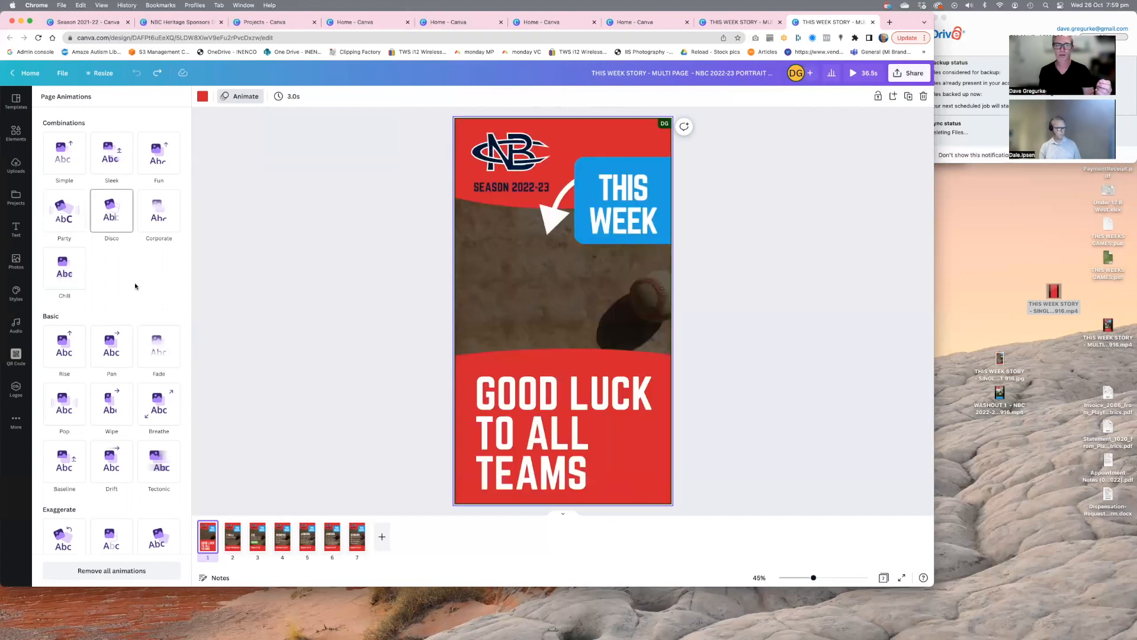
left_click(115, 407)
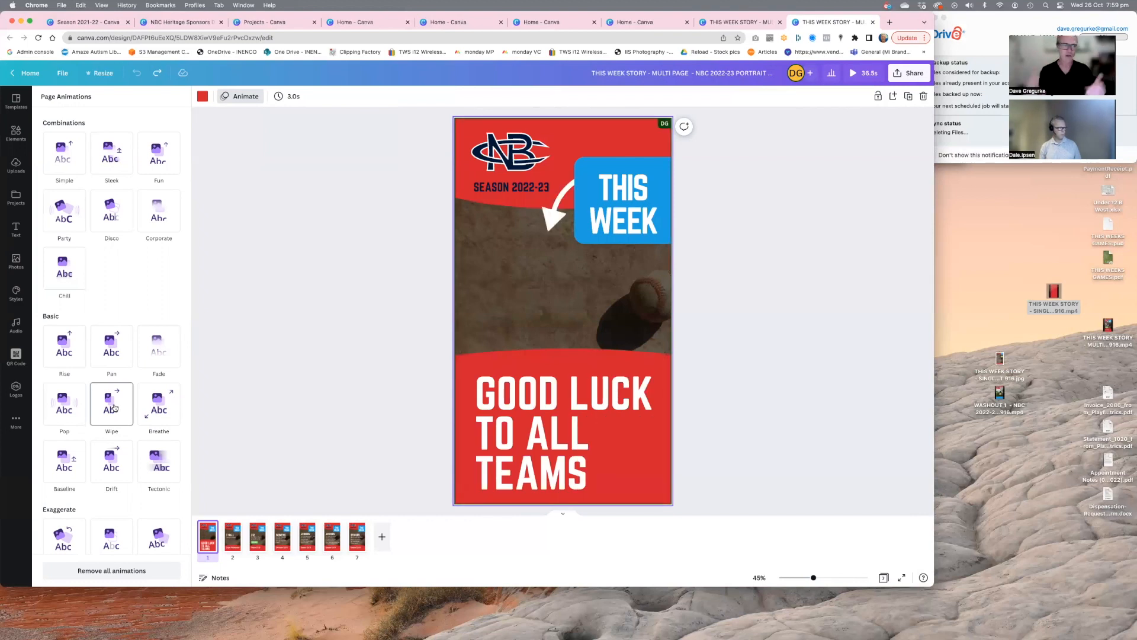
left_click(75, 353)
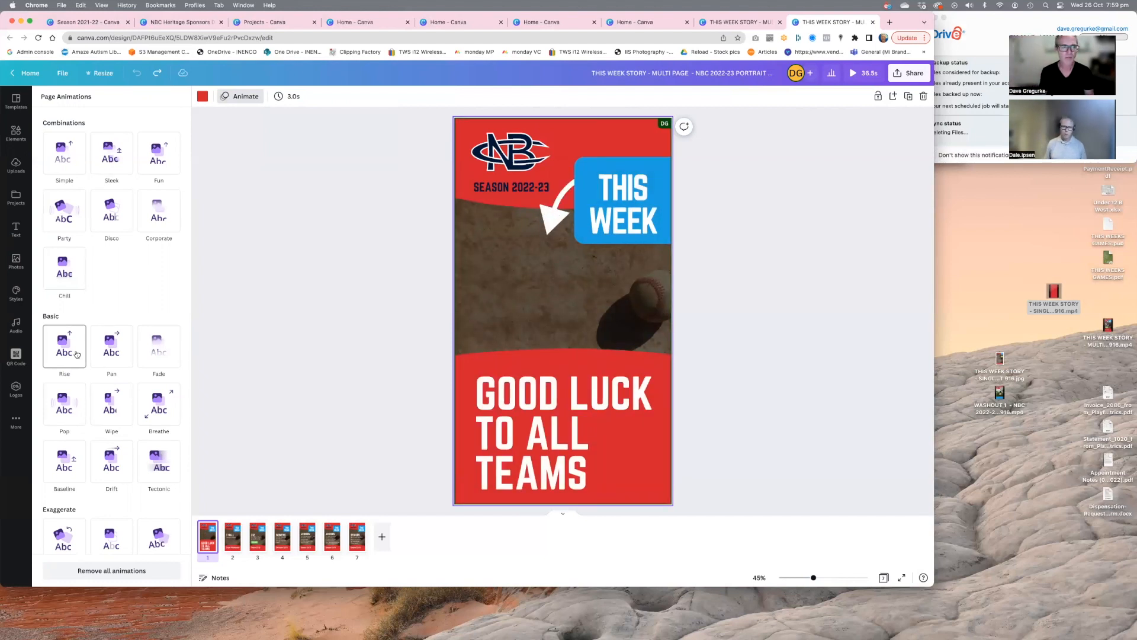
left_click(158, 344)
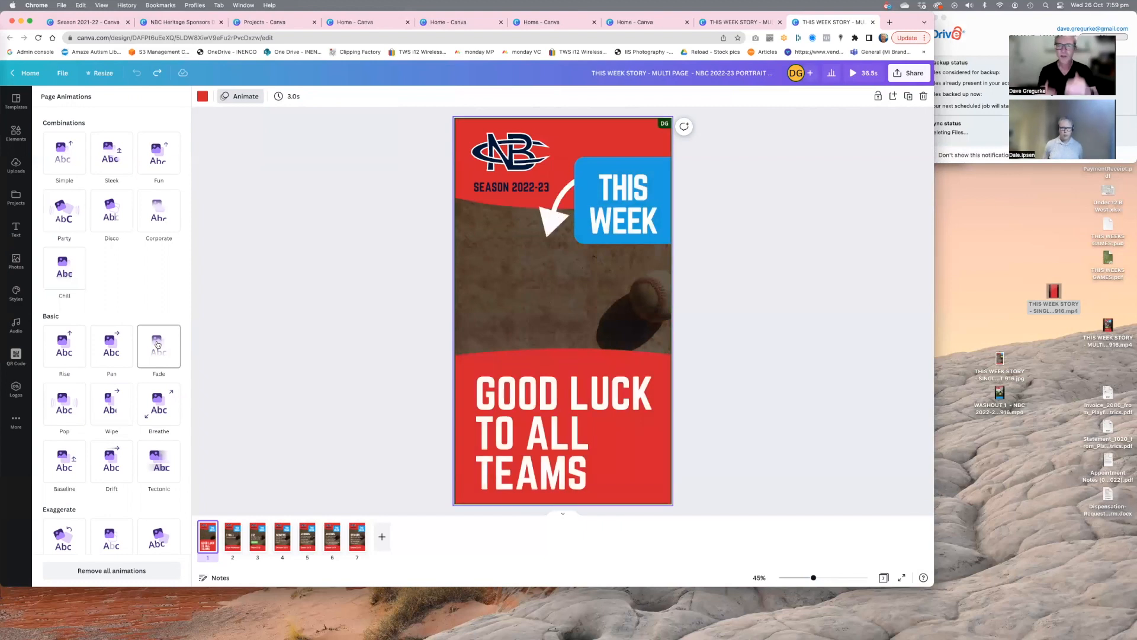
left_click(122, 347)
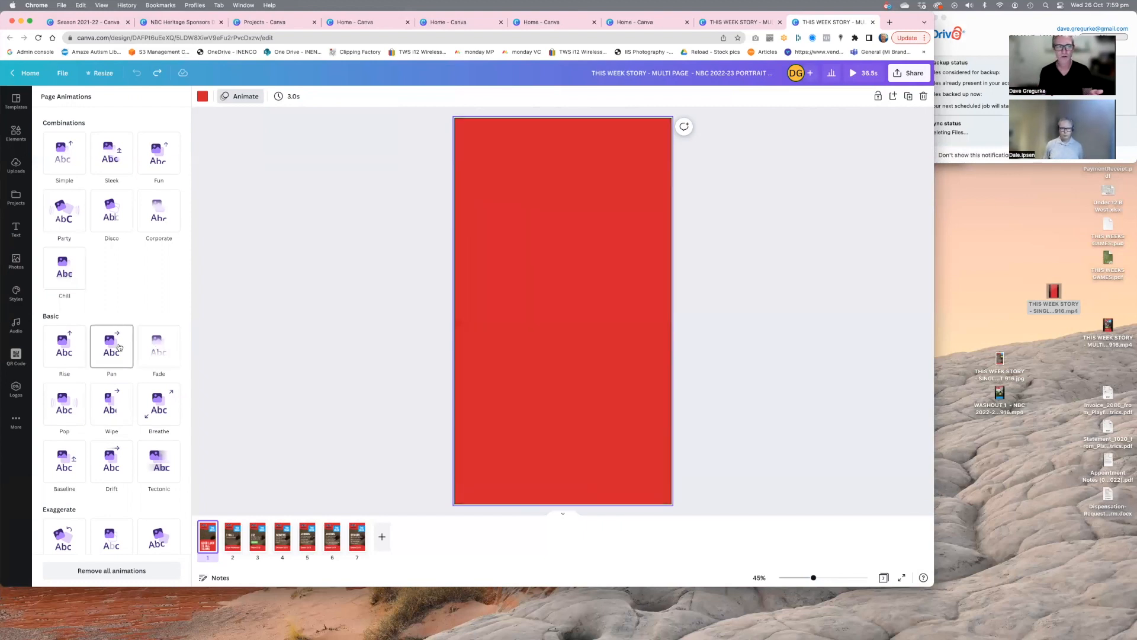
left_click(151, 348)
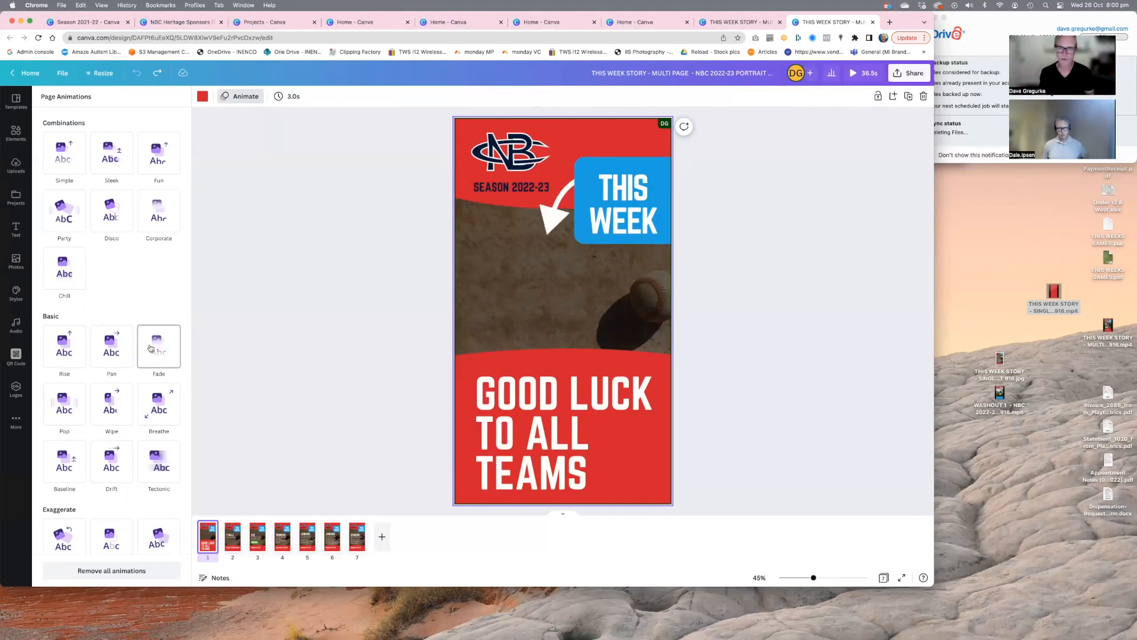
left_click(294, 315)
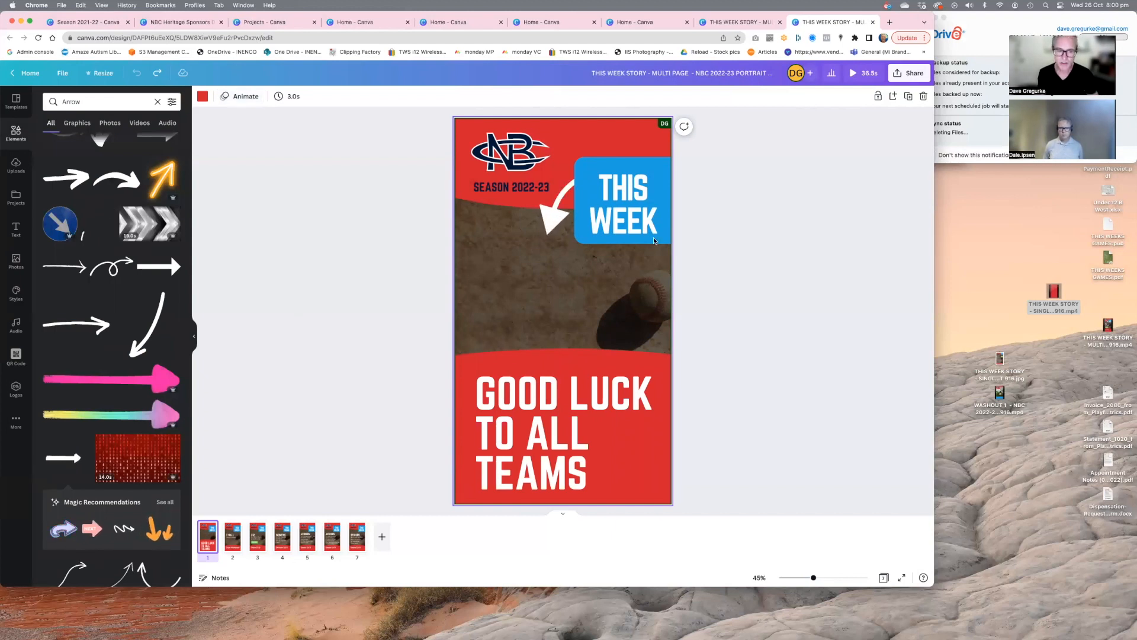
- Select all seven pages and open the page animation options for them
left_click(356, 542, "shift")
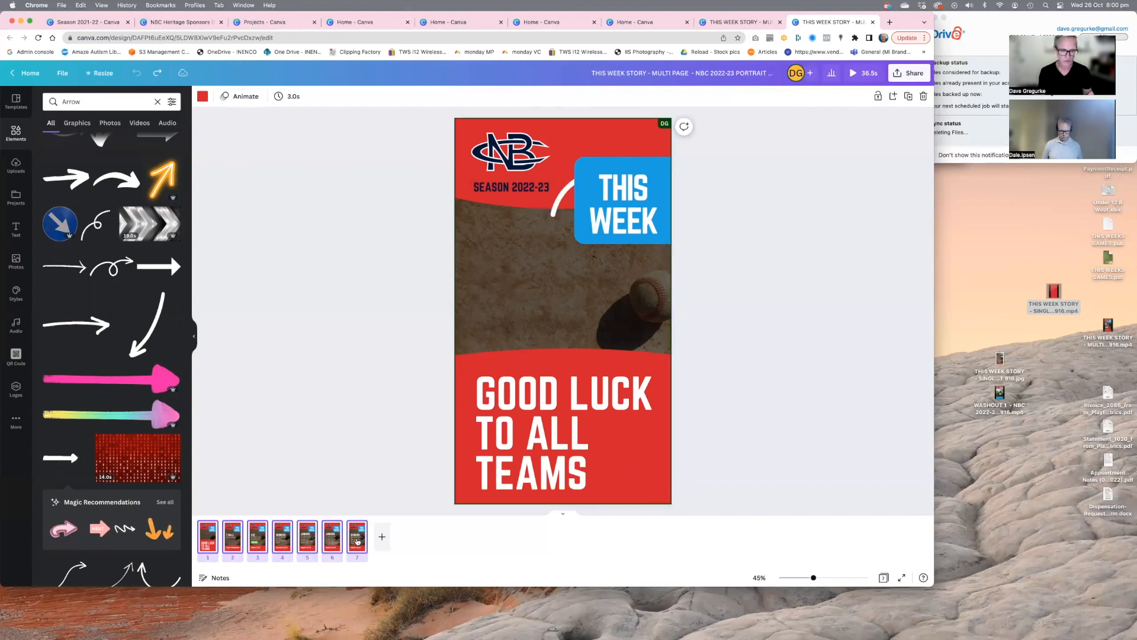
left_click(243, 98)
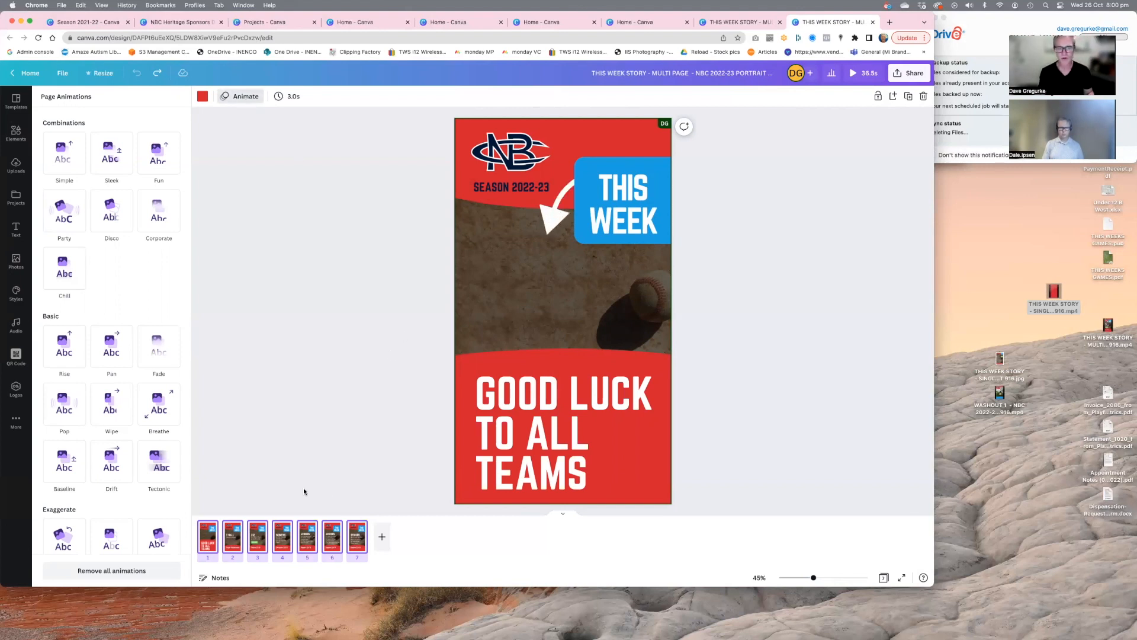
left_click(270, 488)
left_click(237, 487)
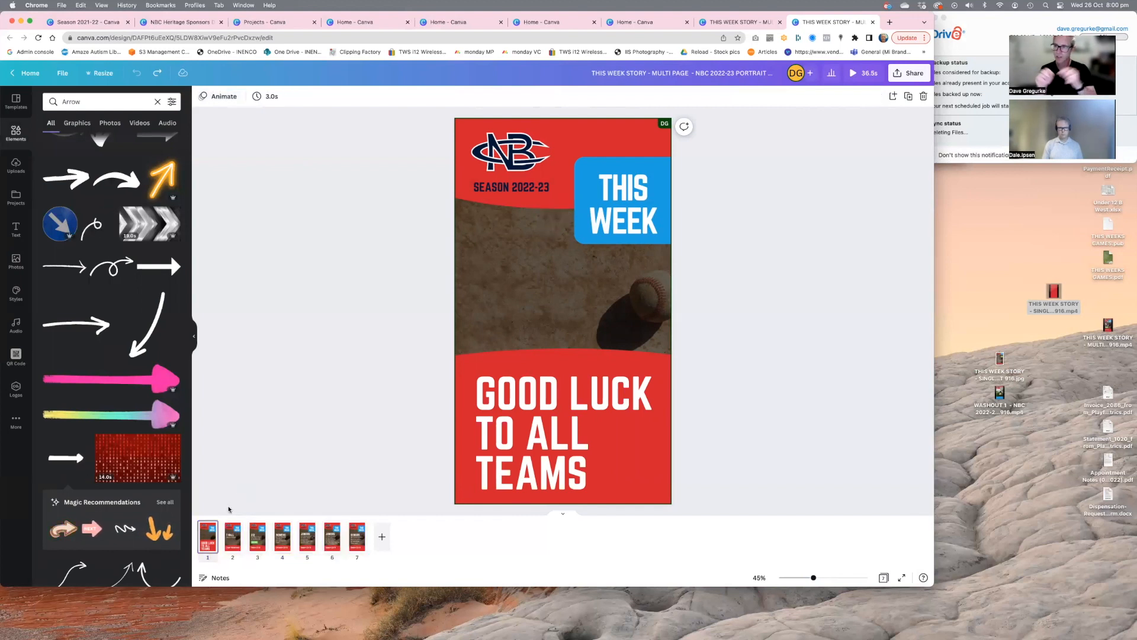
- Select all seven pages, clear the selection, and play the multi-page story preview before closing it
left_click(357, 533)
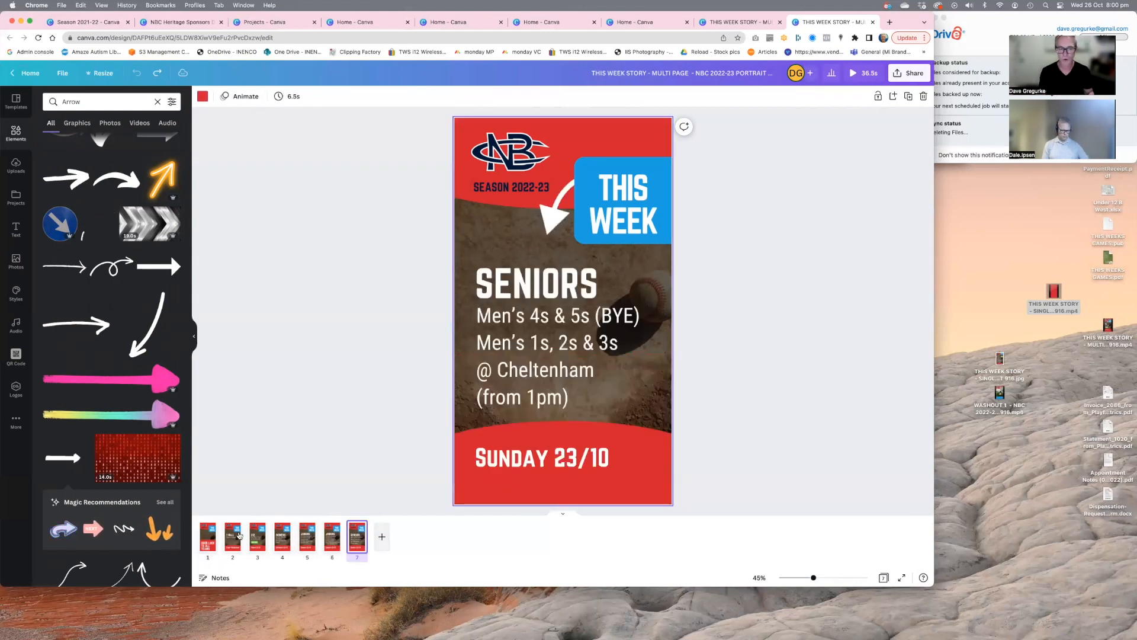
left_click(215, 535, "shift")
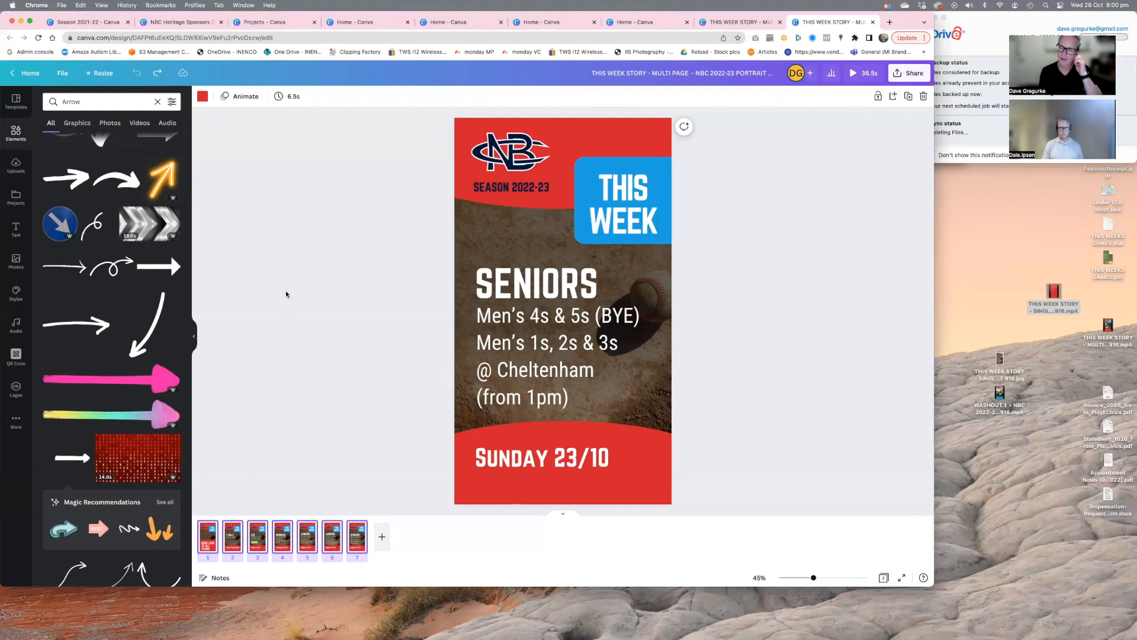
left_click(305, 270)
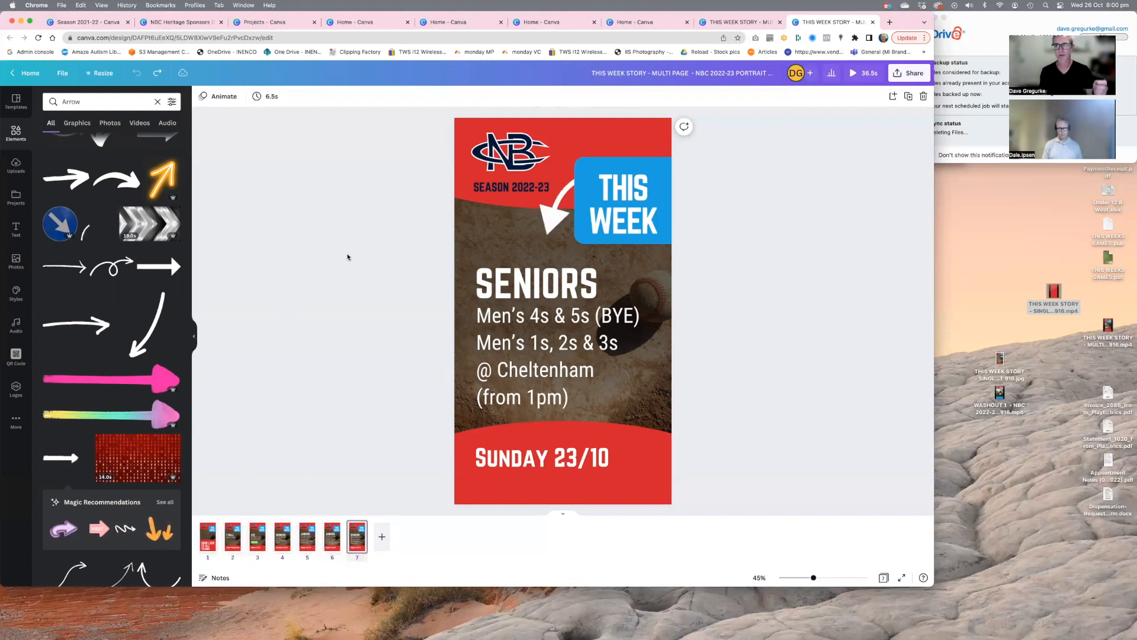
left_click(865, 73)
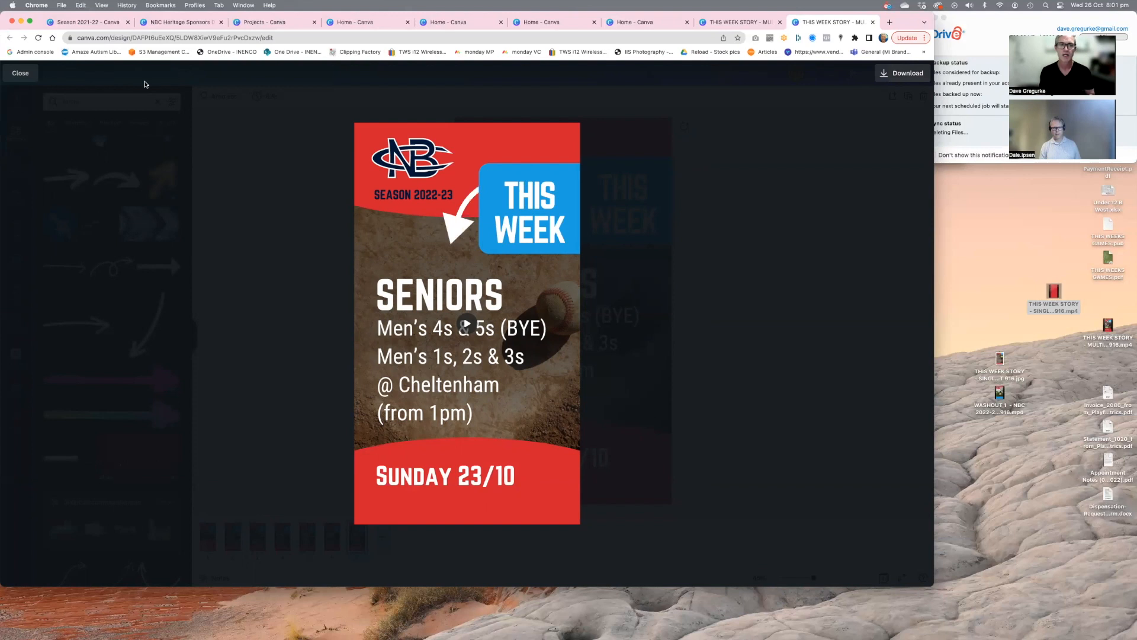
left_click(21, 73)
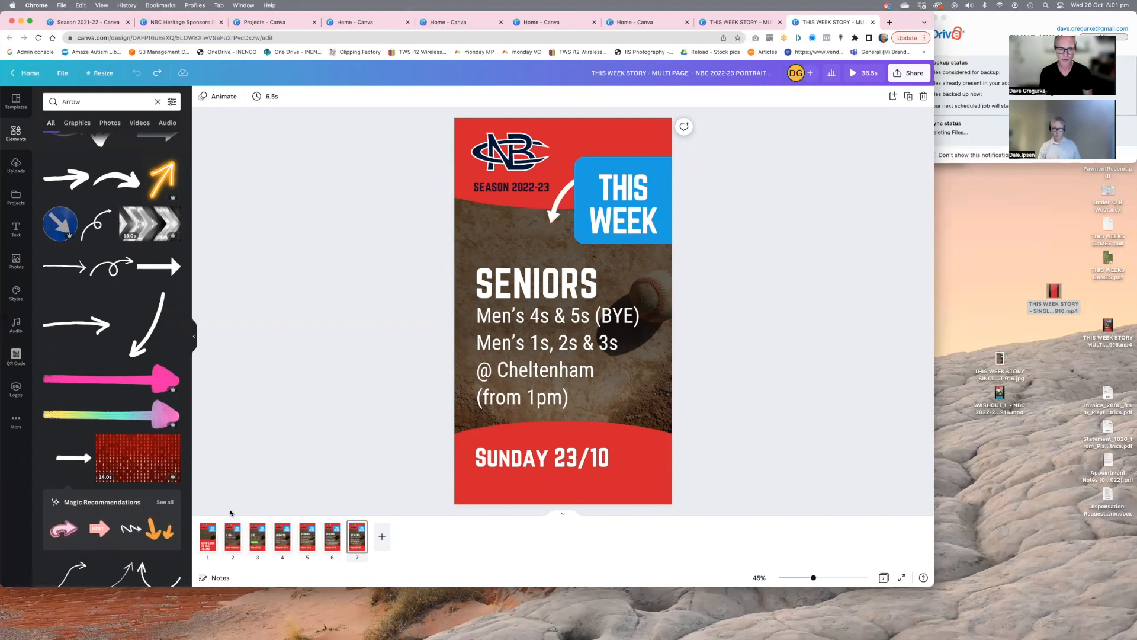
- Try adding a blank page after page 1 and undo the addition
mouse_move(220, 539)
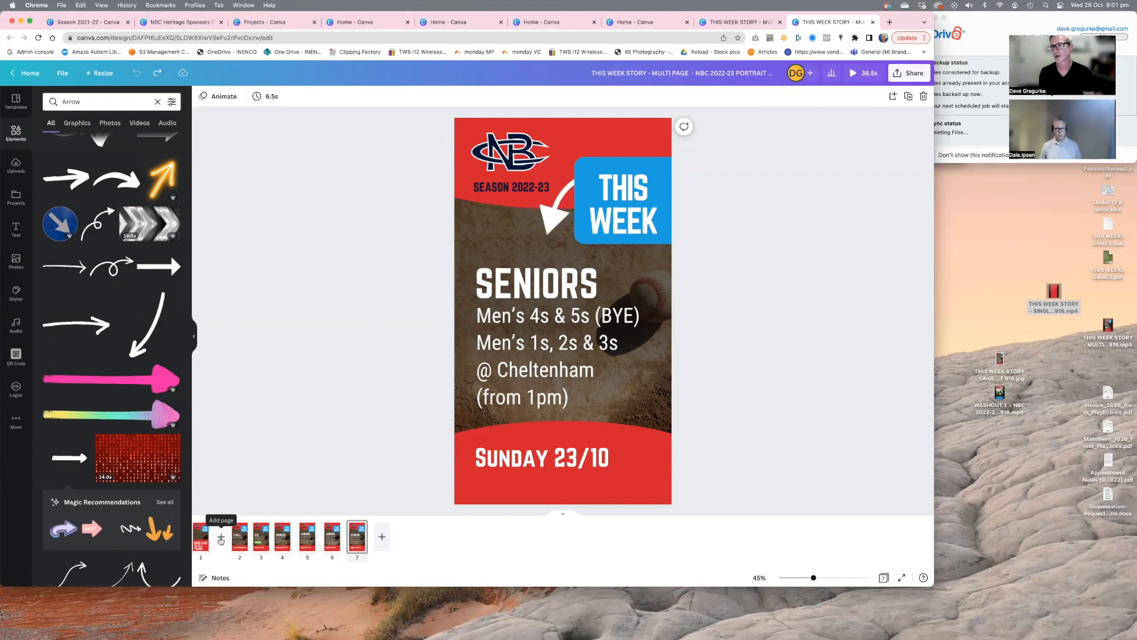
left_click(221, 539)
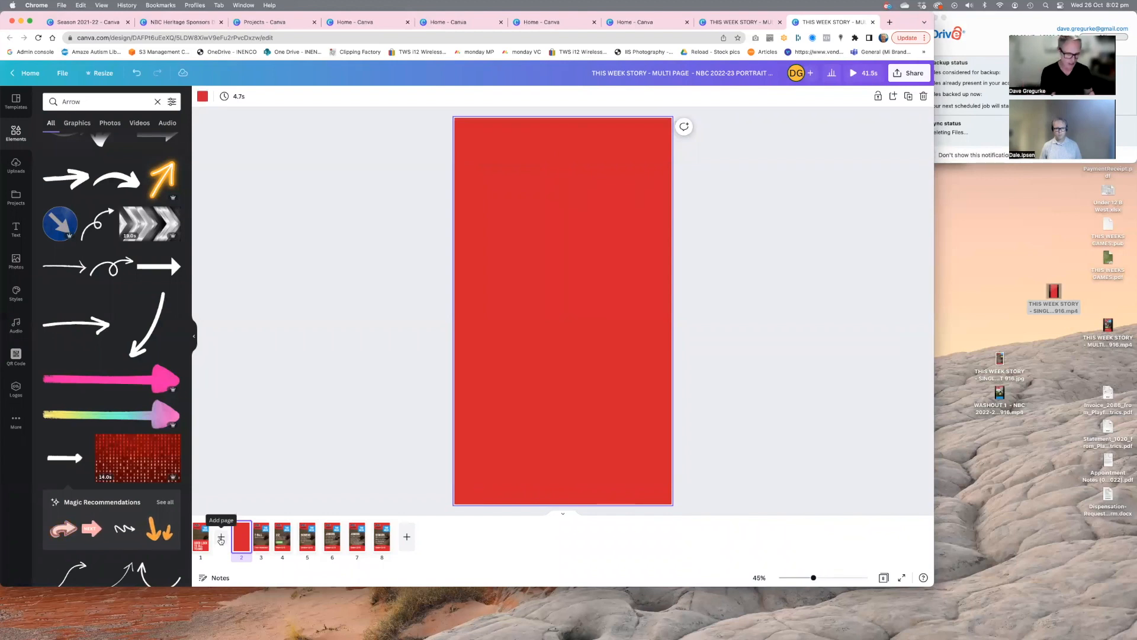
key("super+z")
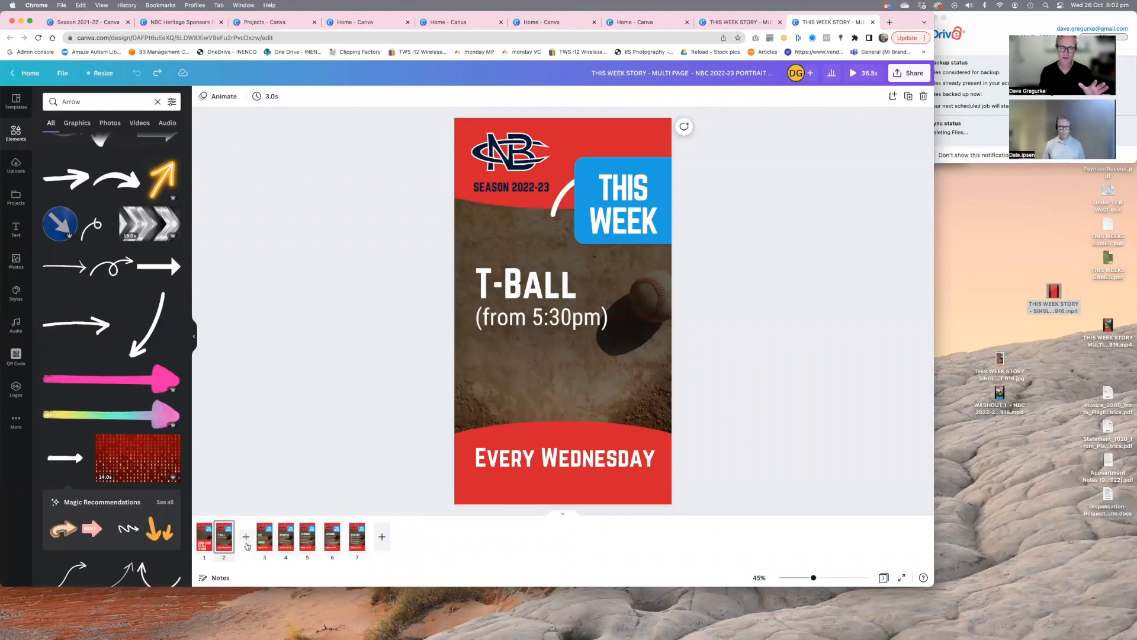
- Inspect the Match & Move transition options with all seven pages selected
mouse_move(278, 546)
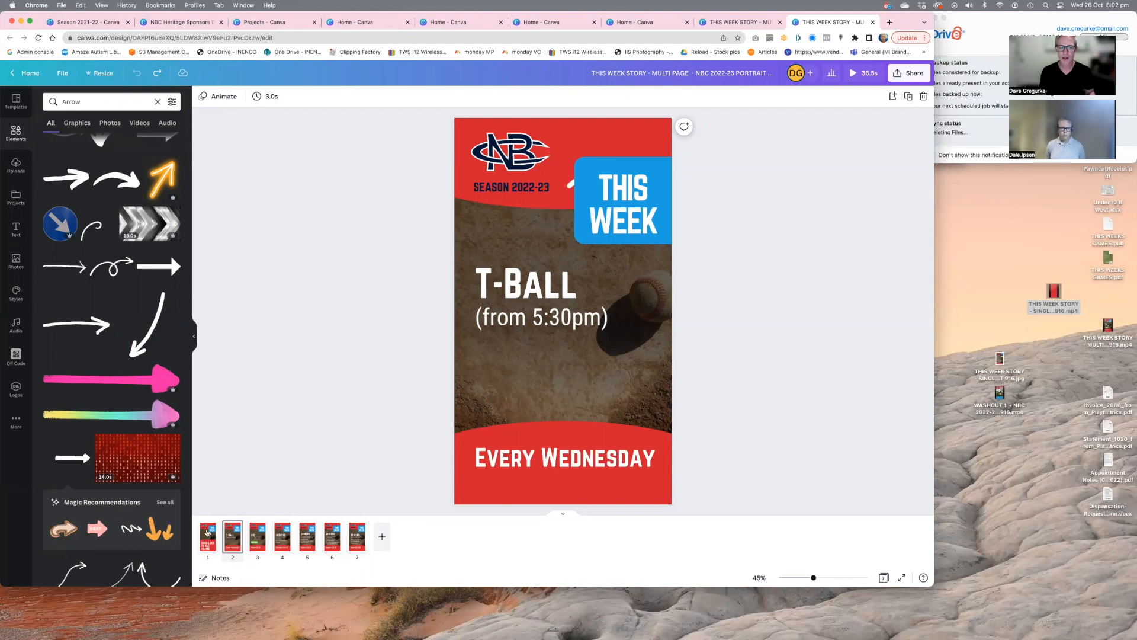
right_click(207, 532)
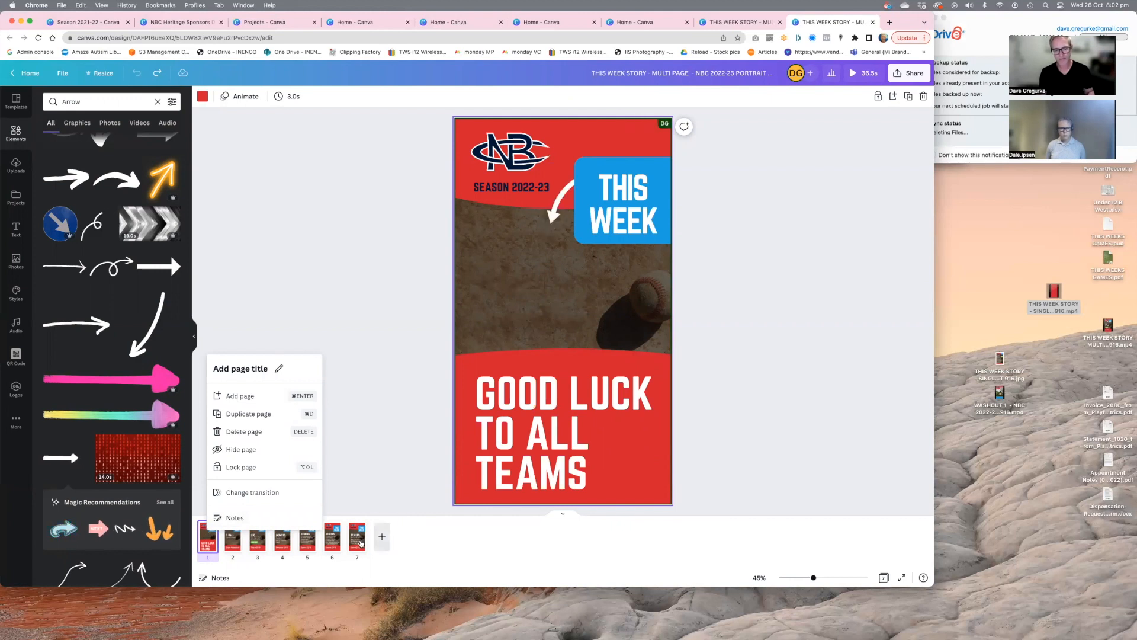
left_click(360, 544, "shift")
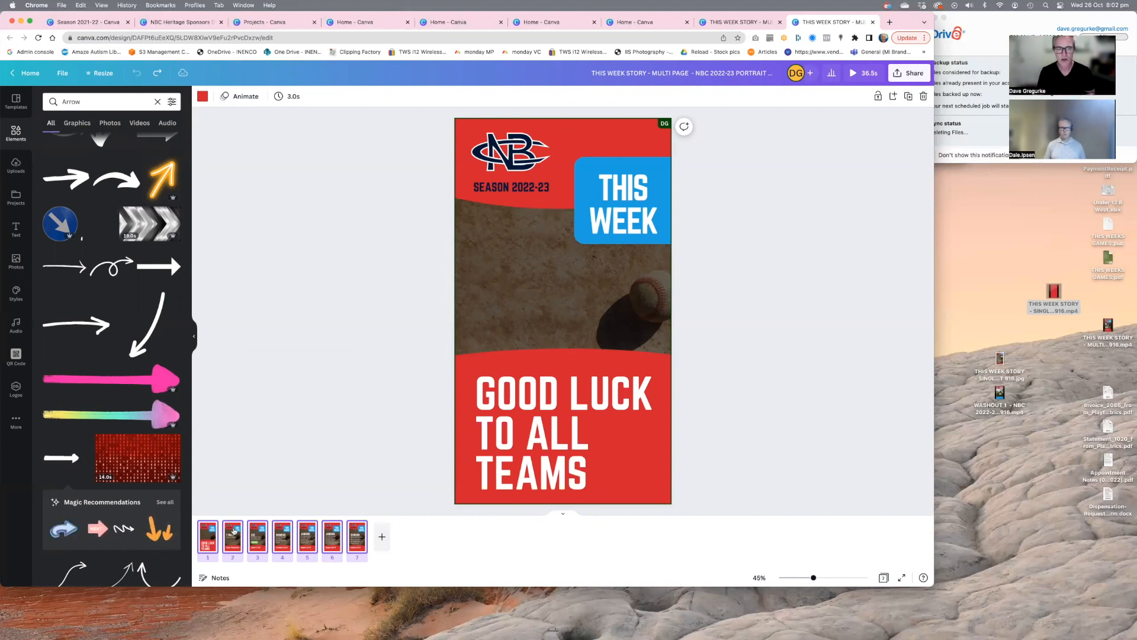
right_click(234, 533)
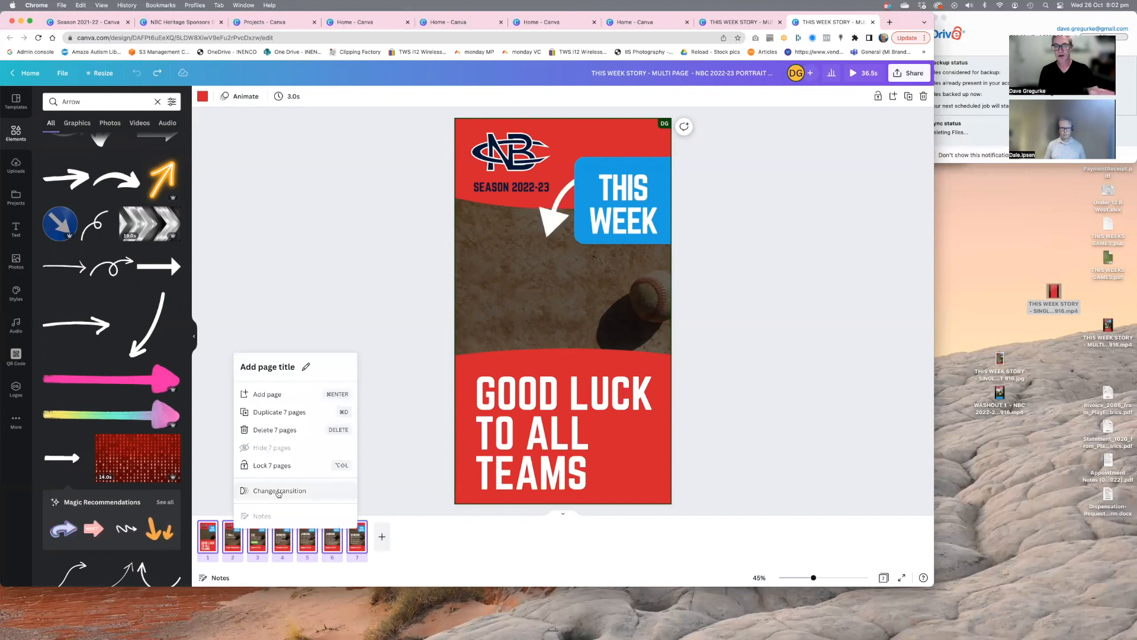
left_click(267, 491)
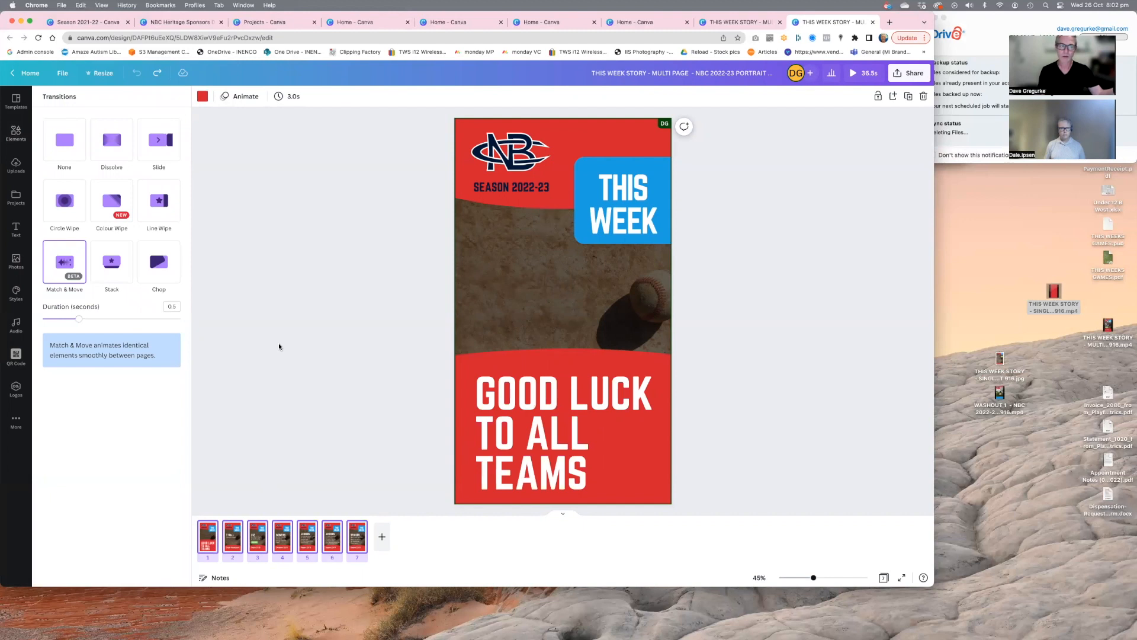
left_click(69, 260)
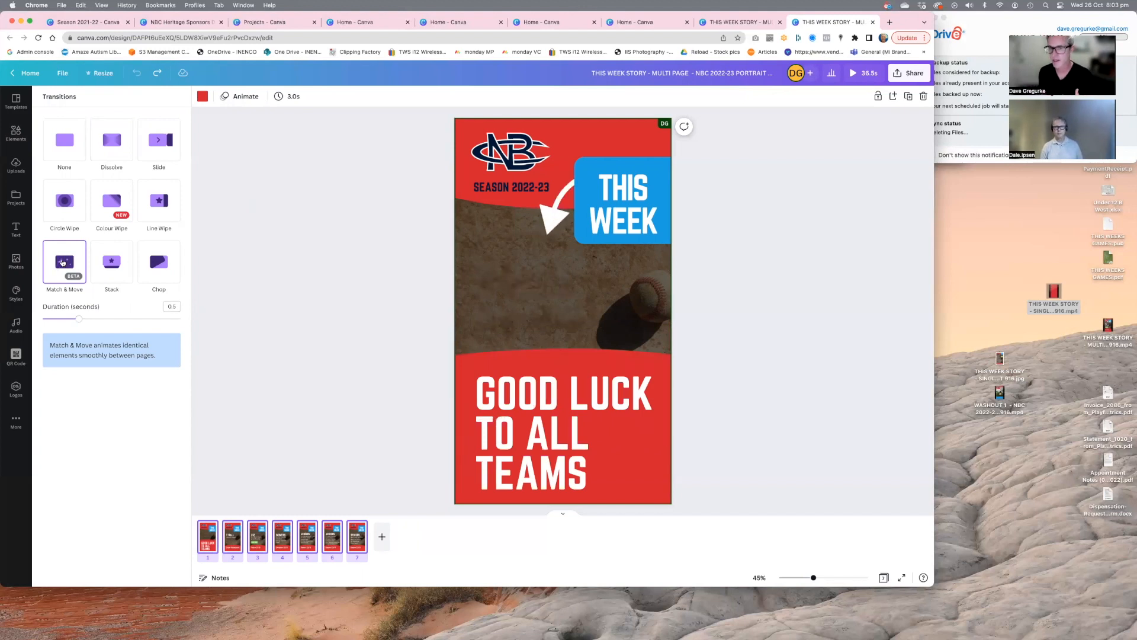
left_click(241, 381)
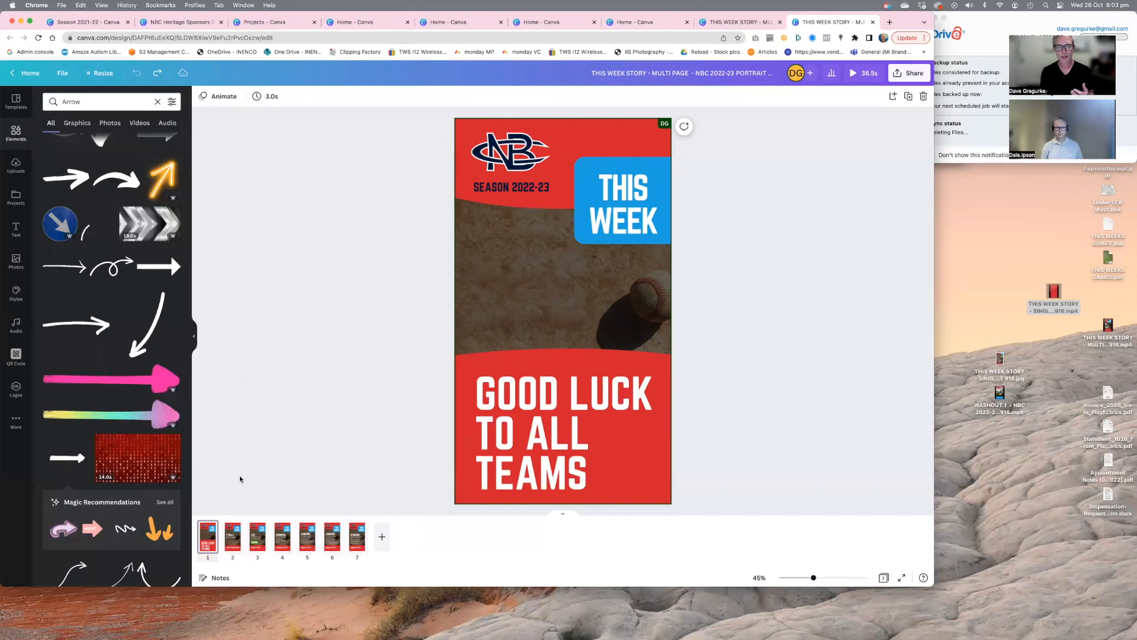
- Compare the Good Luck page 1 with the T-Ball page 2, and preview how the story moves between them
left_click(216, 535)
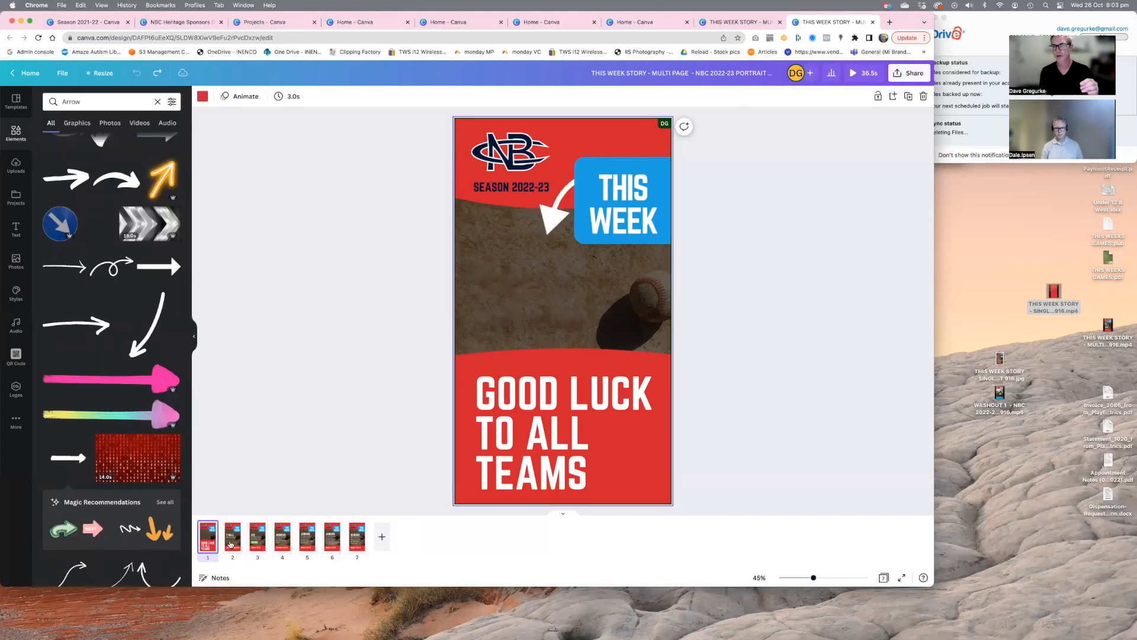
left_click(230, 544)
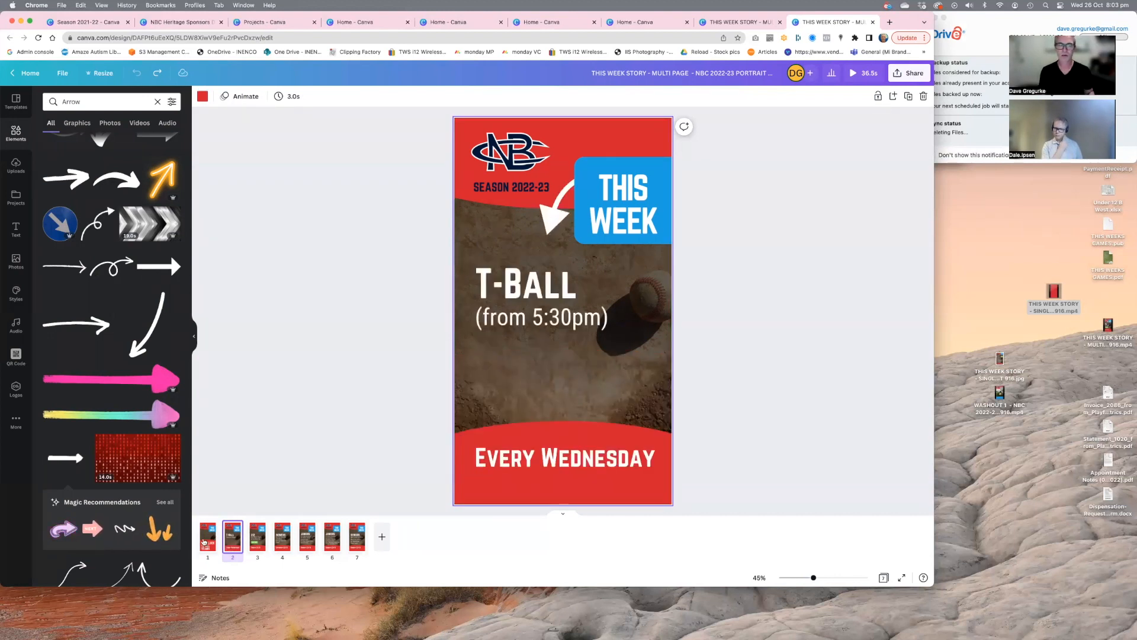
left_click(213, 536)
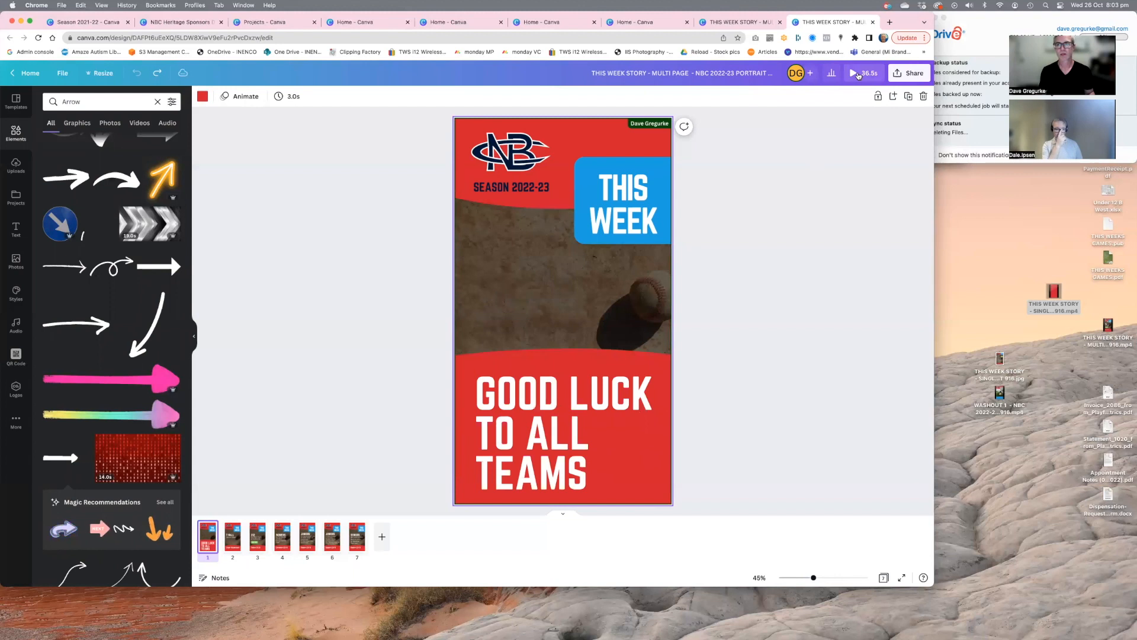
left_click(859, 75)
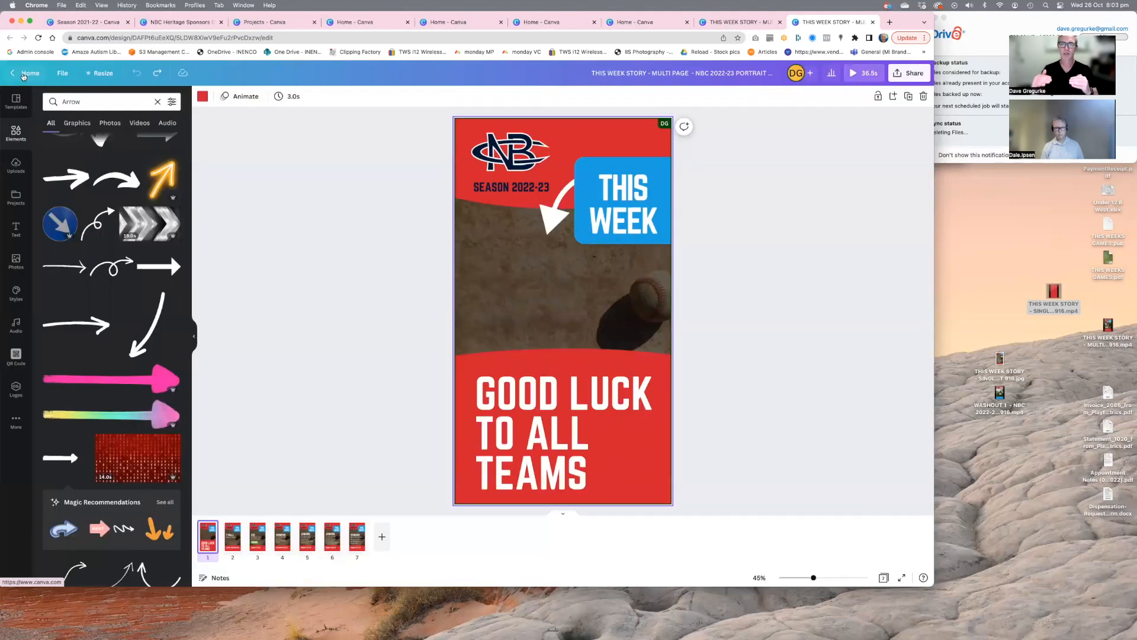
left_click(21, 73)
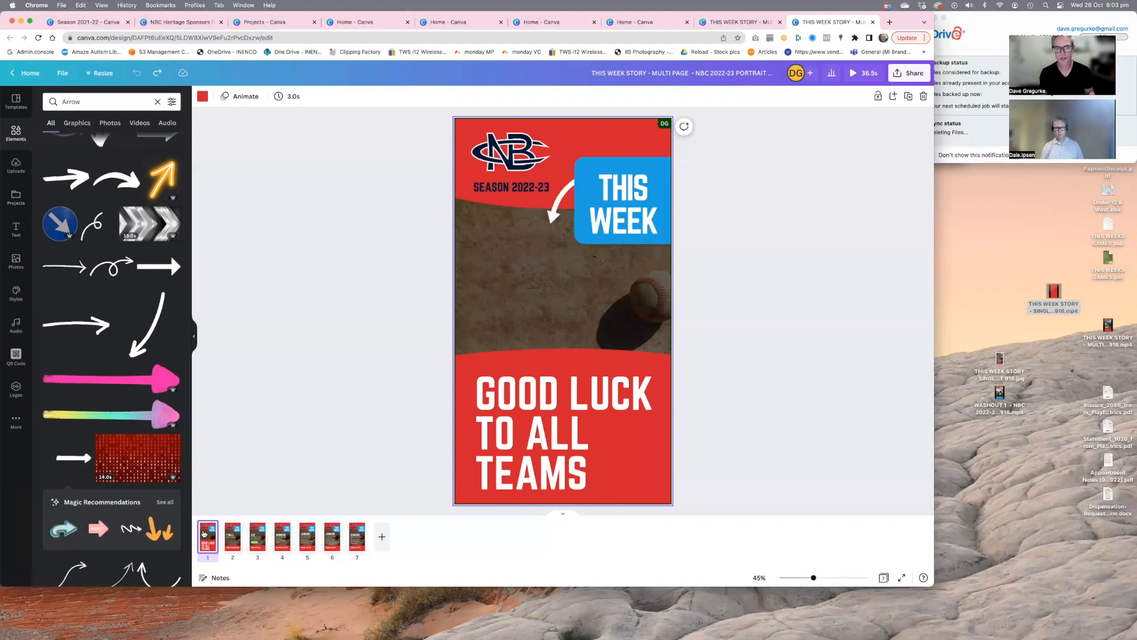
- Open the transition options for page 1 alone and choose Match & Move
right_click(206, 530)
left_click(233, 493)
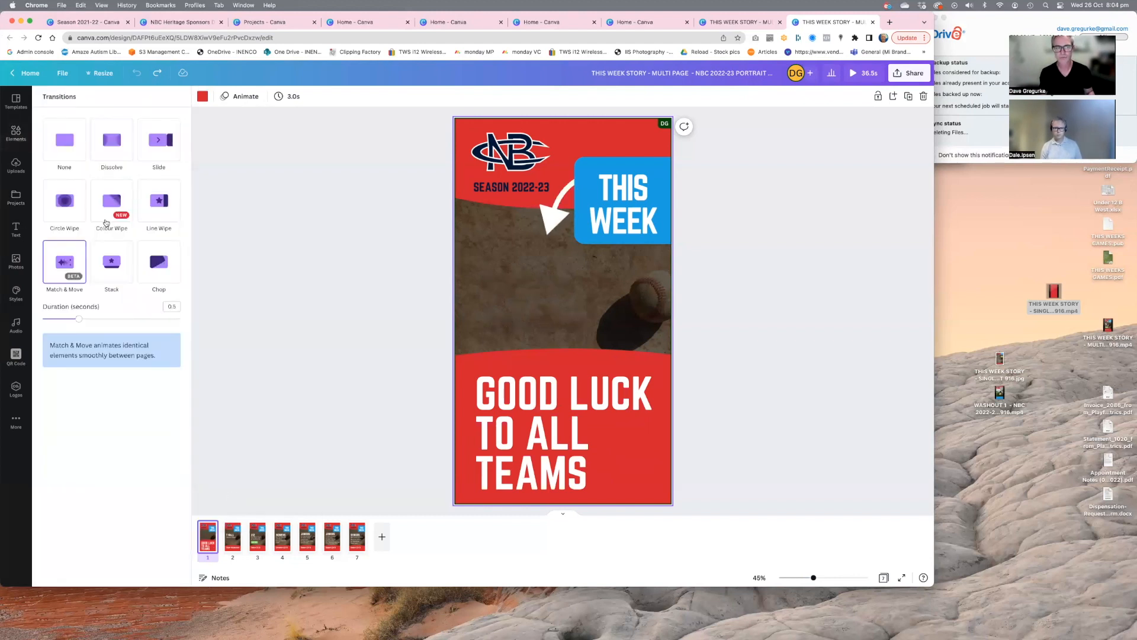
left_click(71, 262)
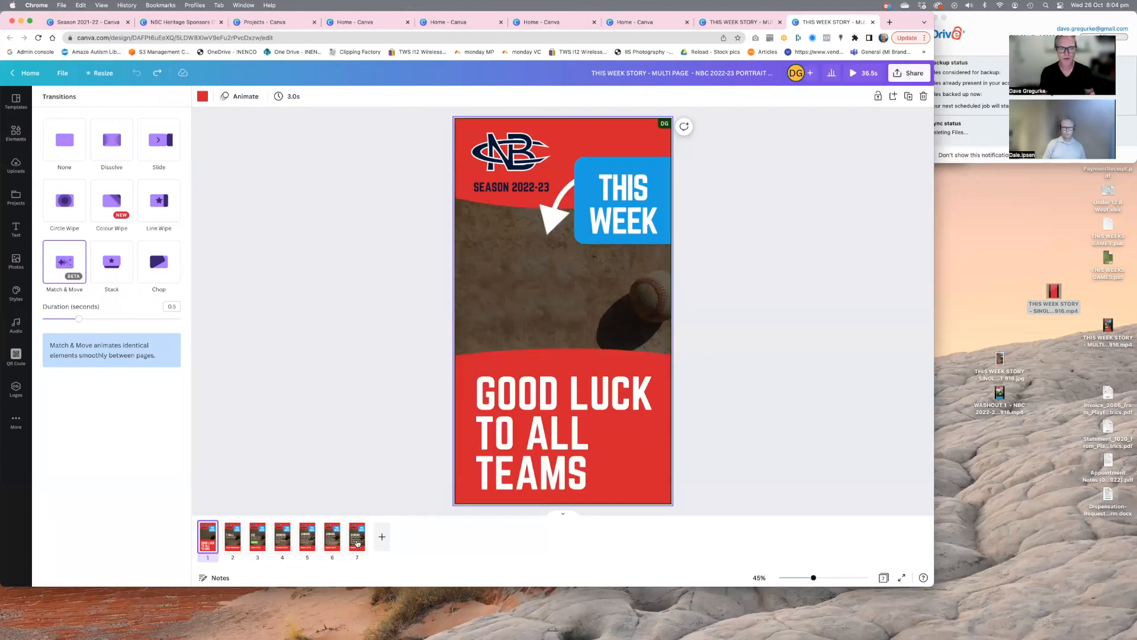
- Try the Stack transition on all seven pages and set them all to Match & Move
left_click(358, 543, "shift")
right_click(229, 540)
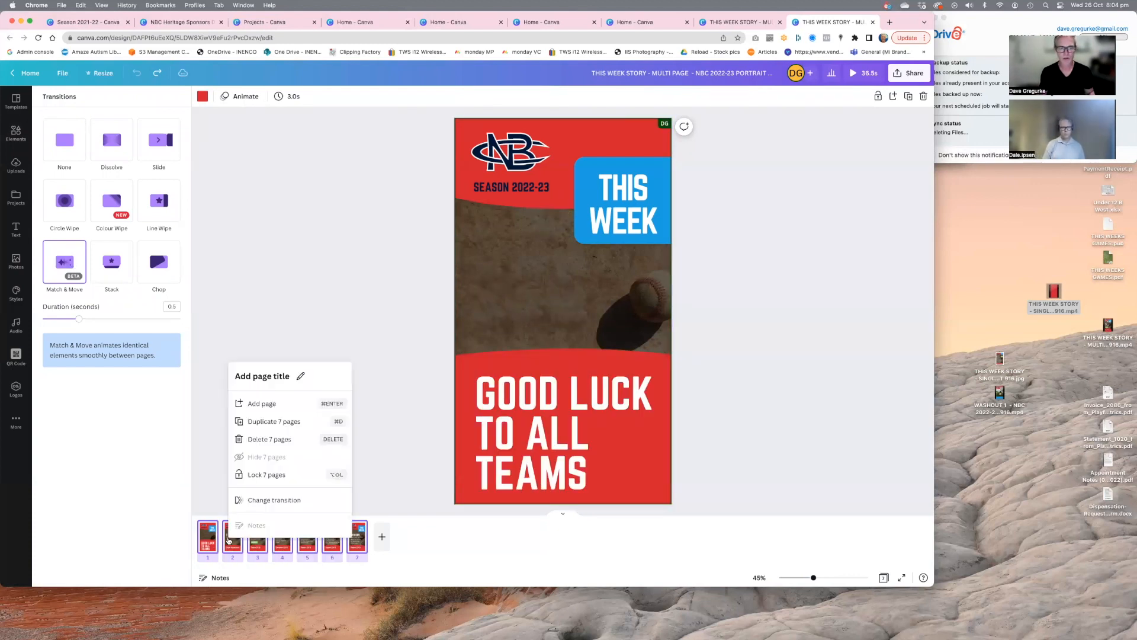
left_click(248, 502)
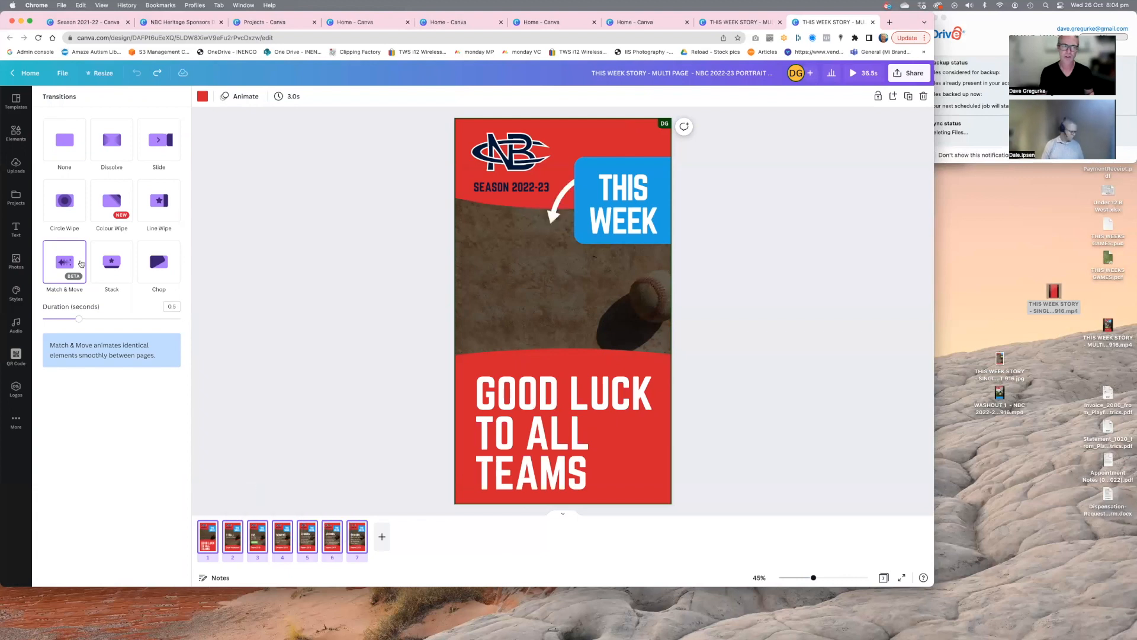
left_click(107, 263)
left_click(67, 261)
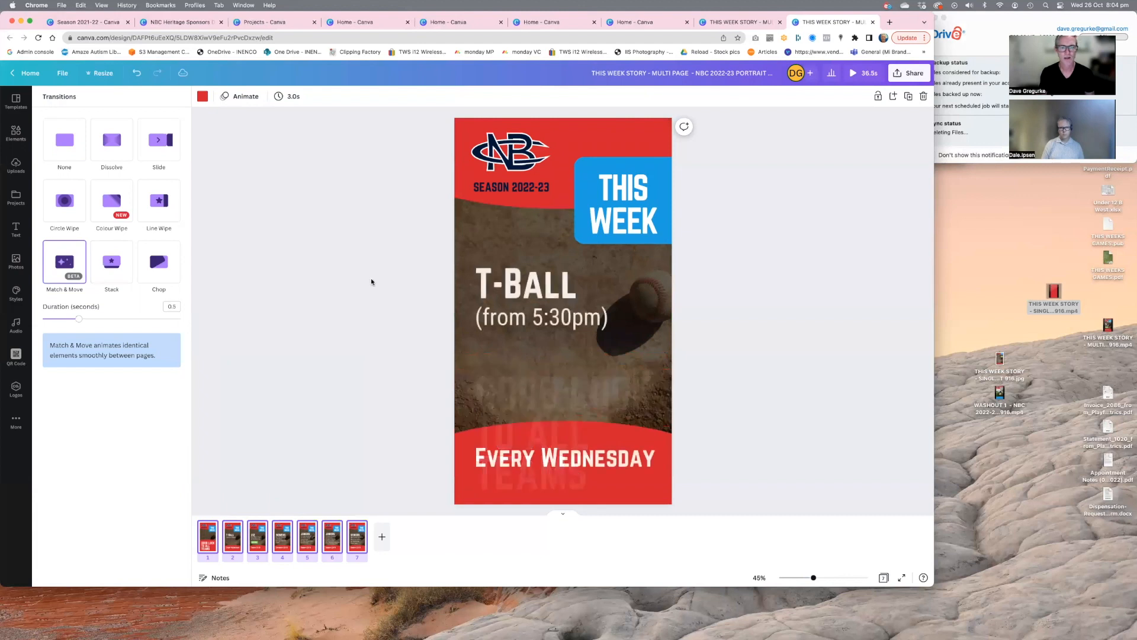
- Preview the story from page 1 with the Match & Move transitions and close the preview
left_click(212, 528)
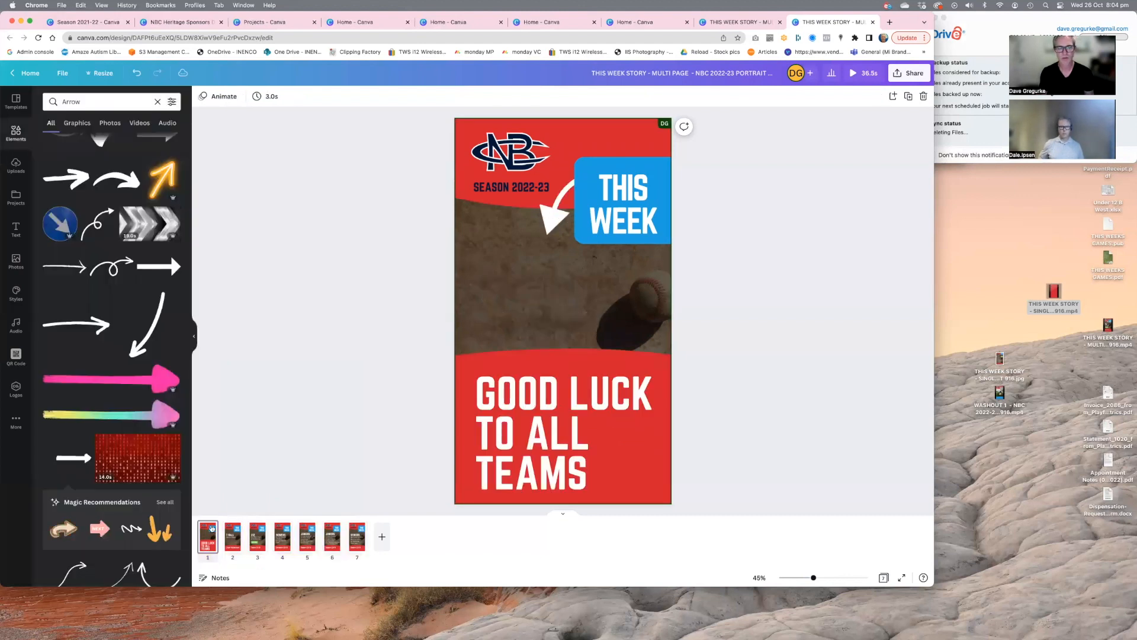
left_click(858, 72)
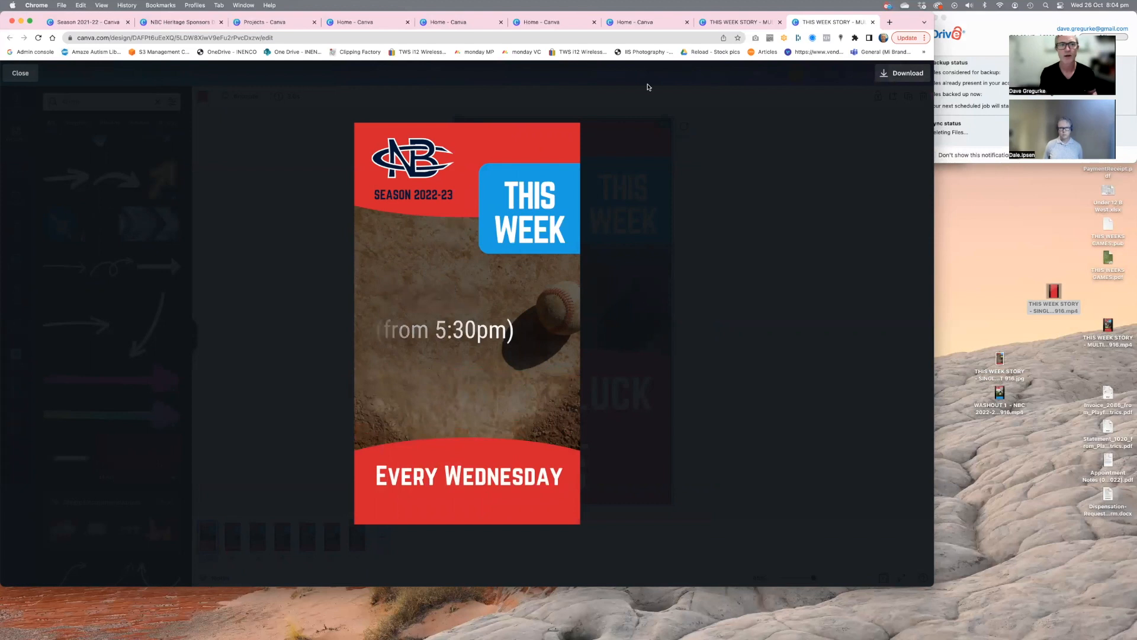
left_click(18, 73)
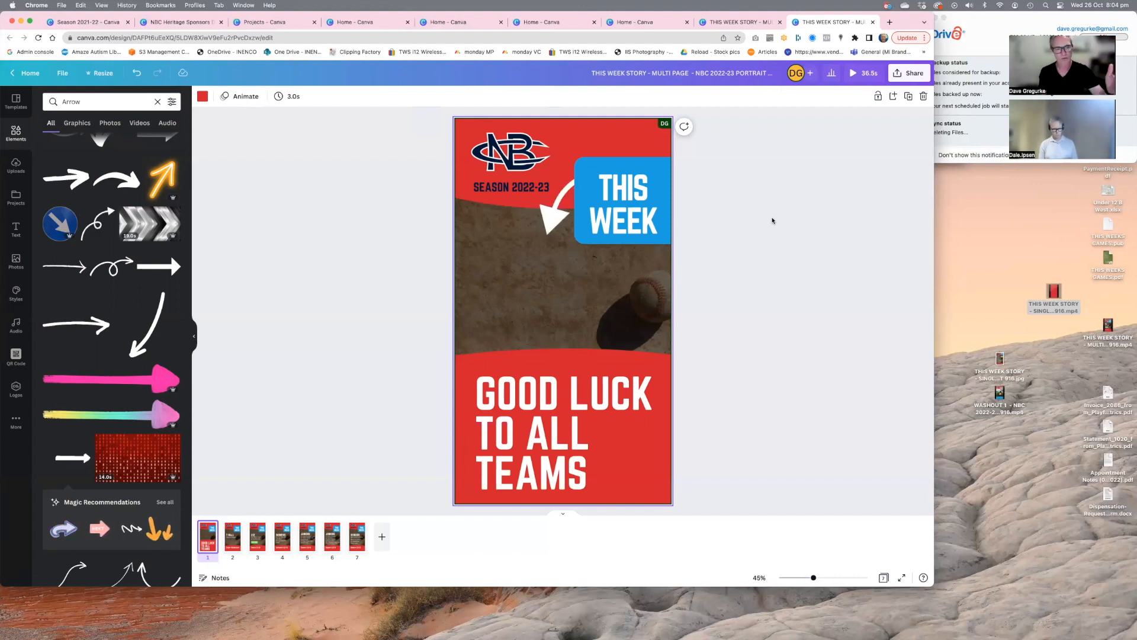
- Examine the page animation options on the U12 page 3 and the text animation of its FIRST GAME label
left_click(714, 223)
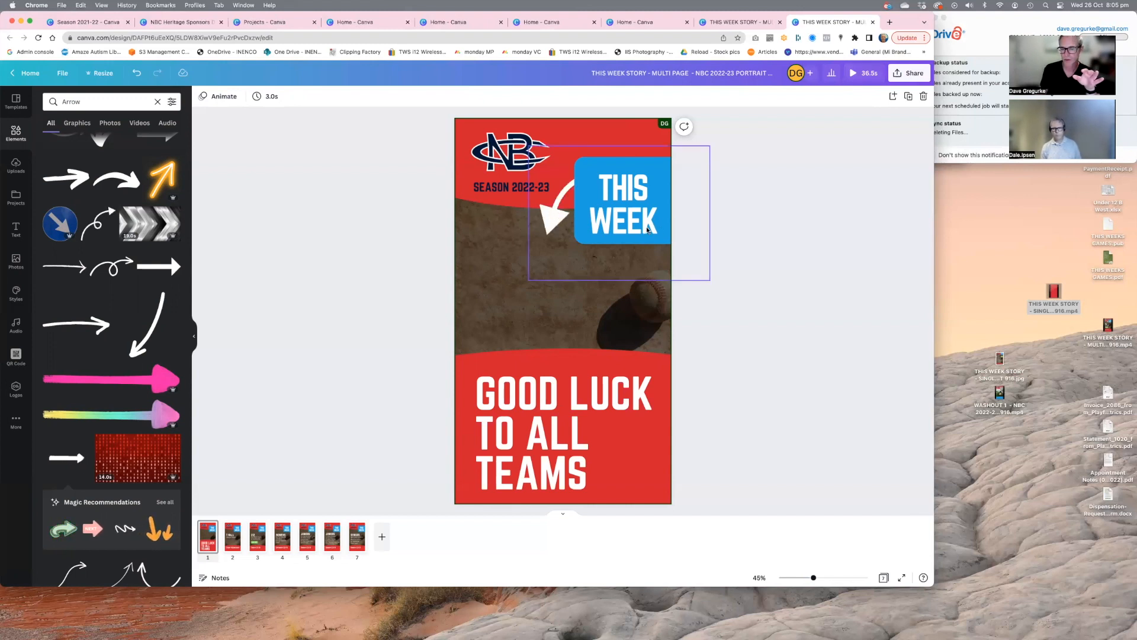
left_click(258, 536)
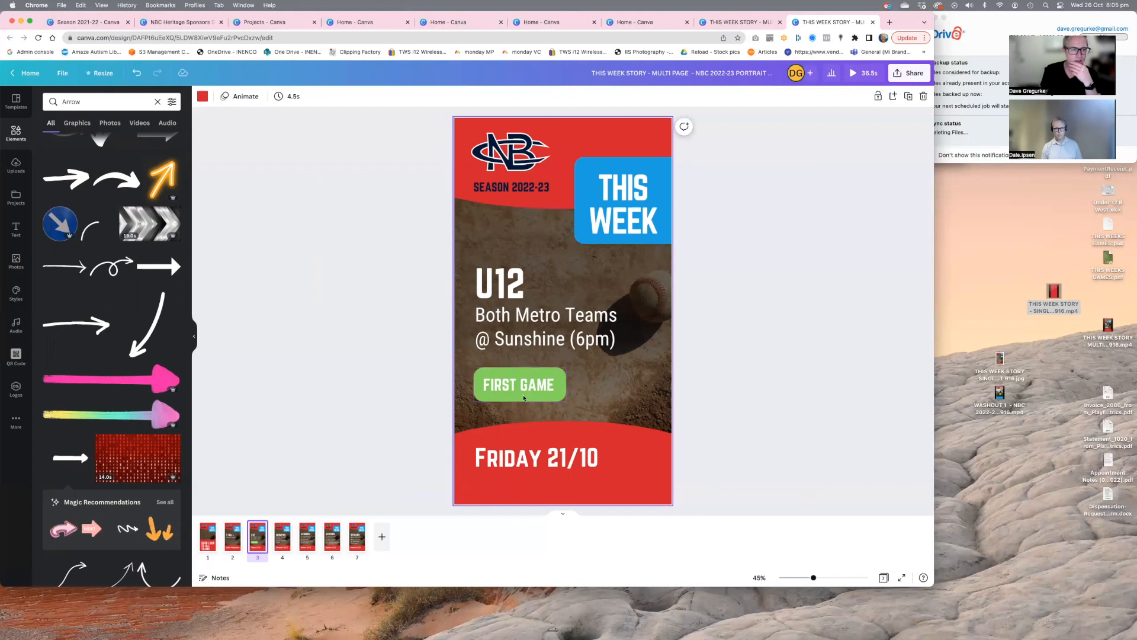
left_click(245, 97)
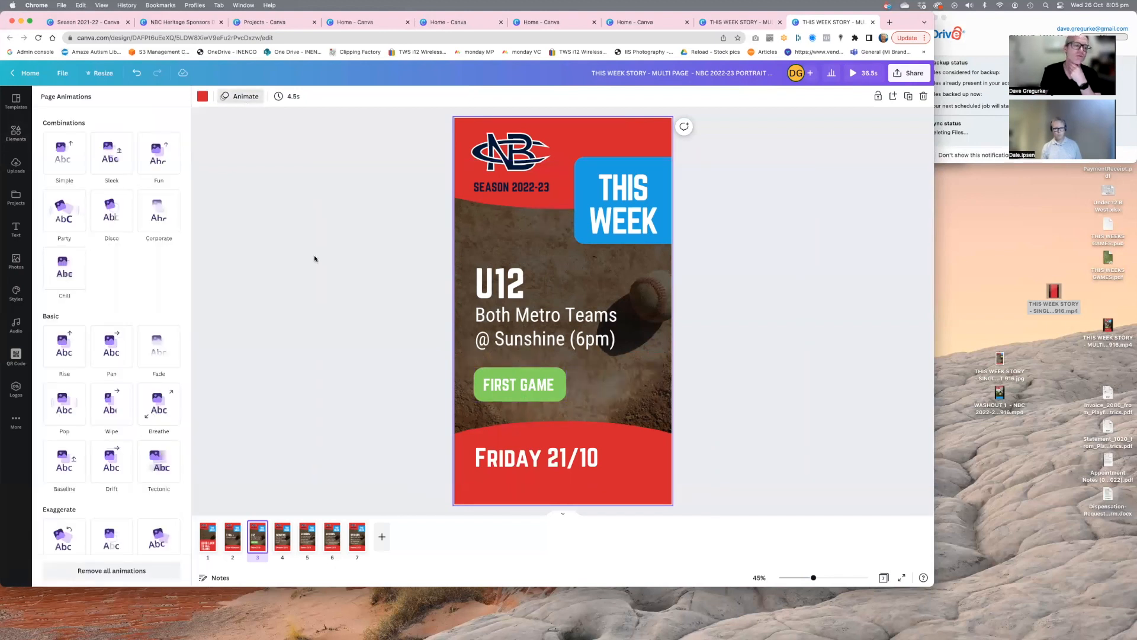
scroll(173, 309, "down", 3)
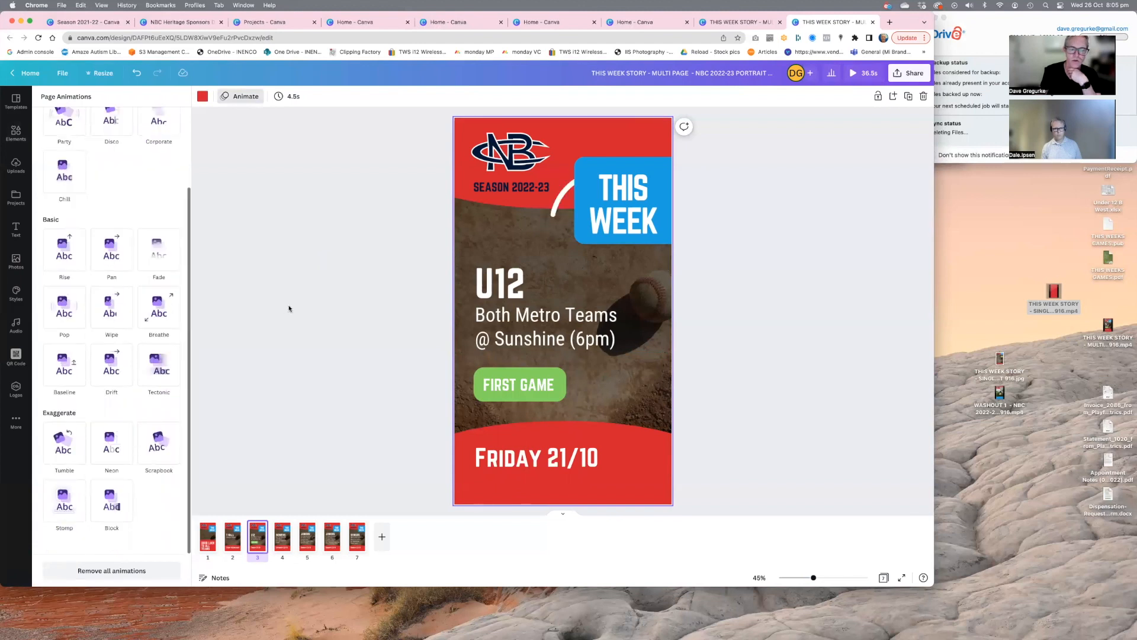
scroll(374, 310, "up", 2)
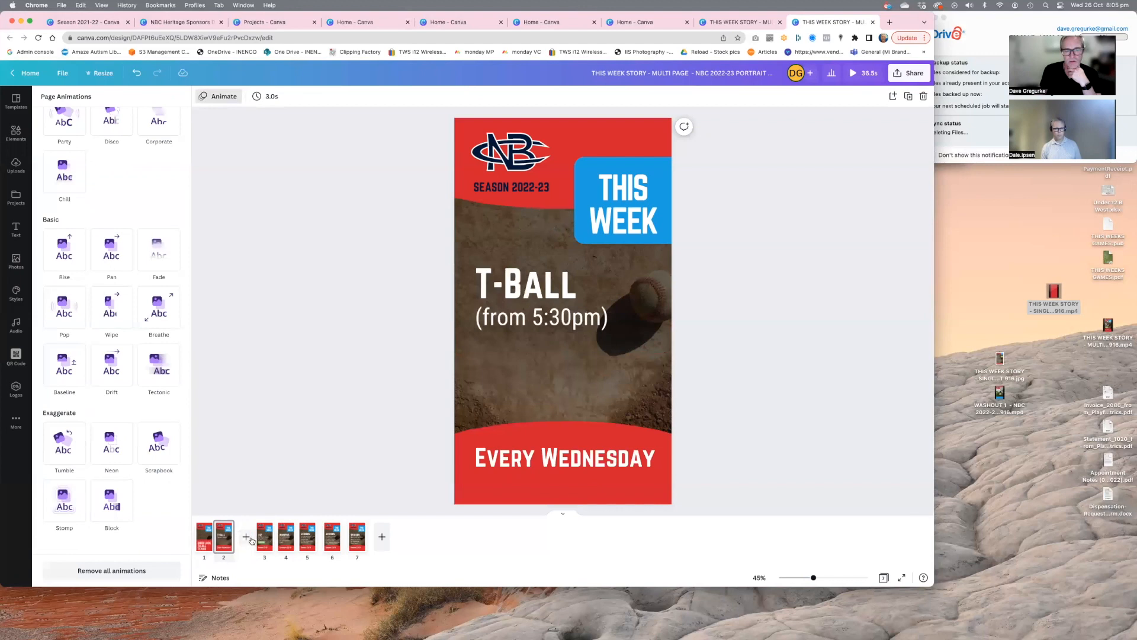
left_click(262, 540)
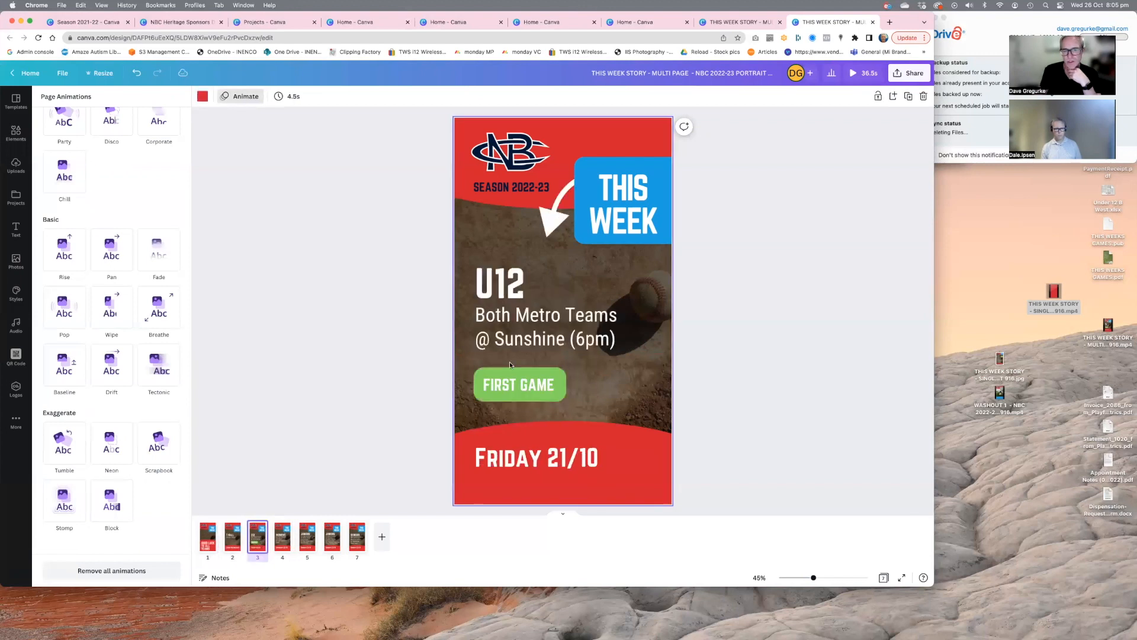
left_click(537, 384)
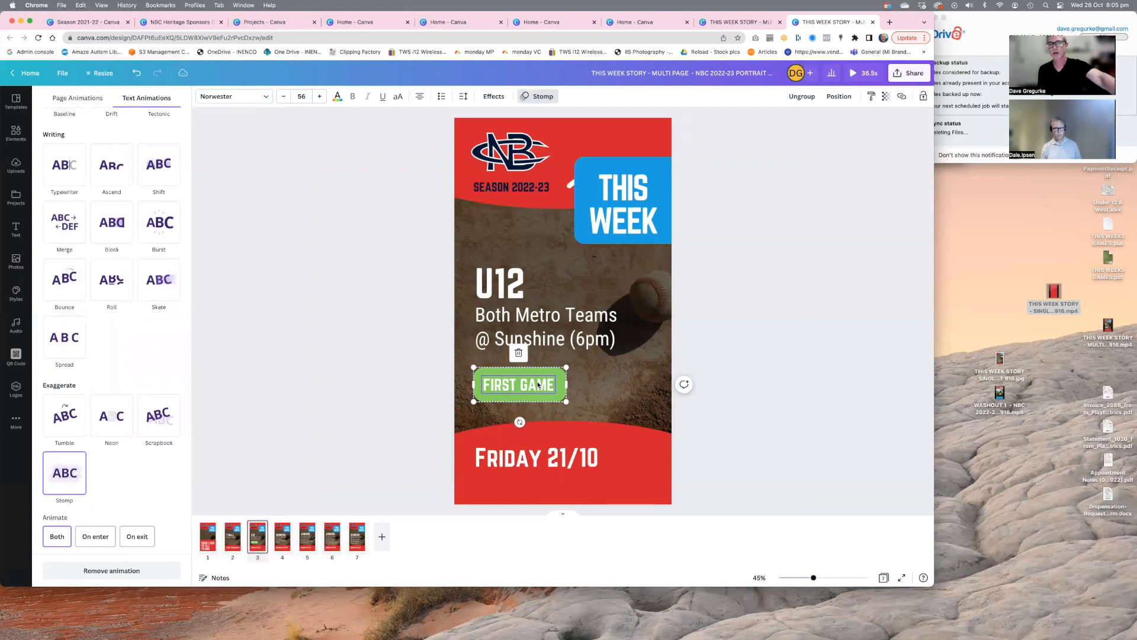
- Compare the page animation options for the U12 page with the text animation settings of its FIRST GAME label
left_click(327, 324)
left_click(327, 324)
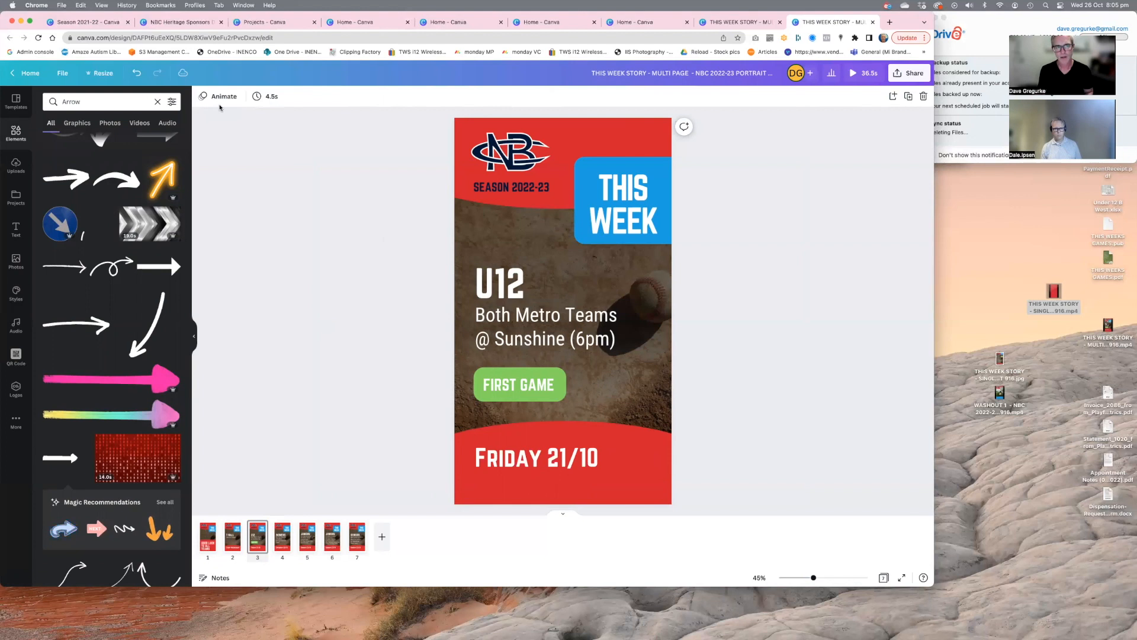
left_click(220, 96)
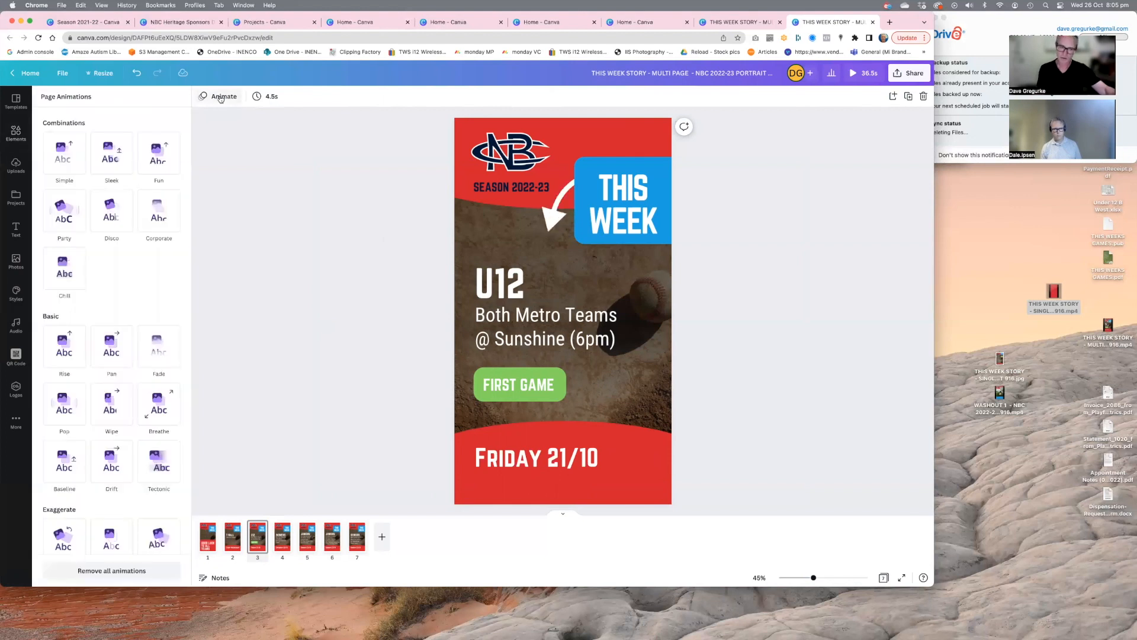
left_click(532, 381)
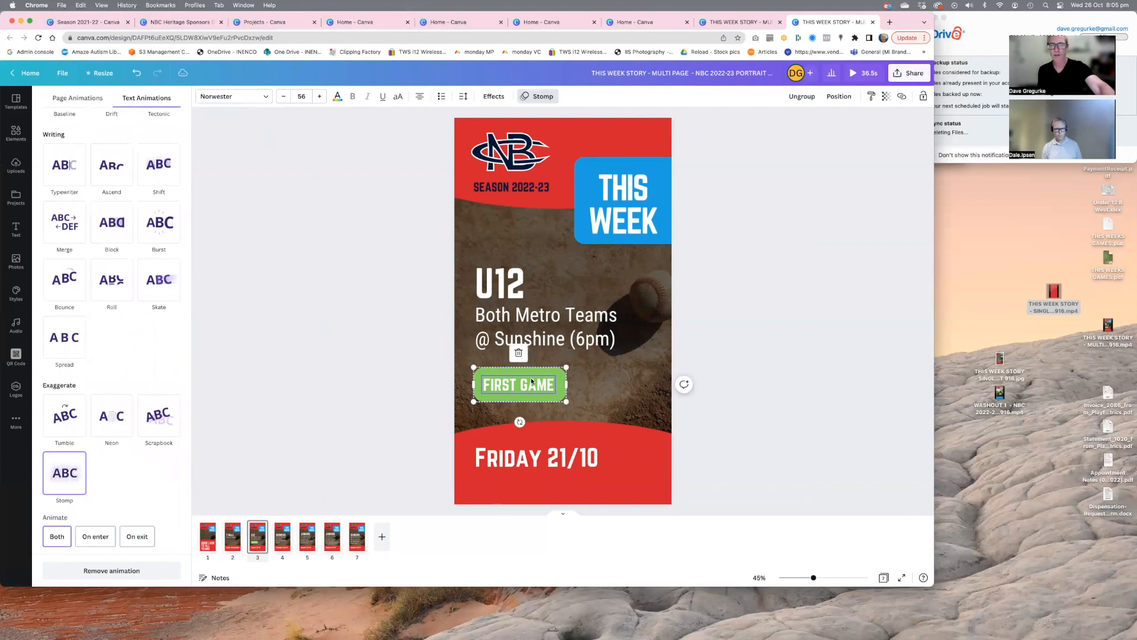
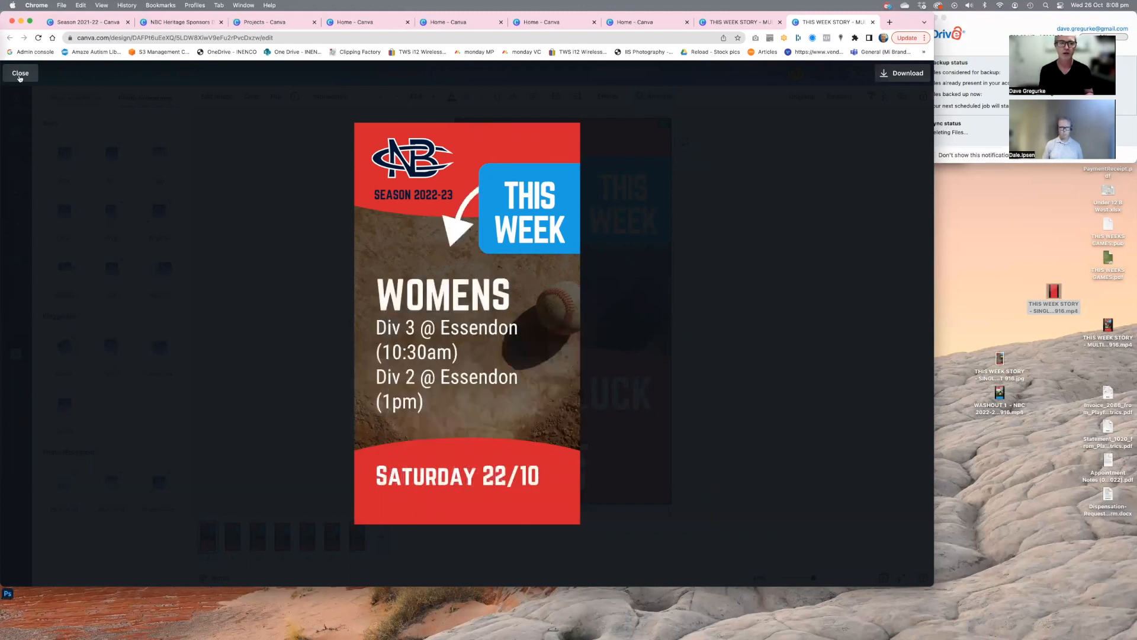
- Close the story preview and check the text animation applied to the THIS WEEK label on page 1
left_click(23, 75)
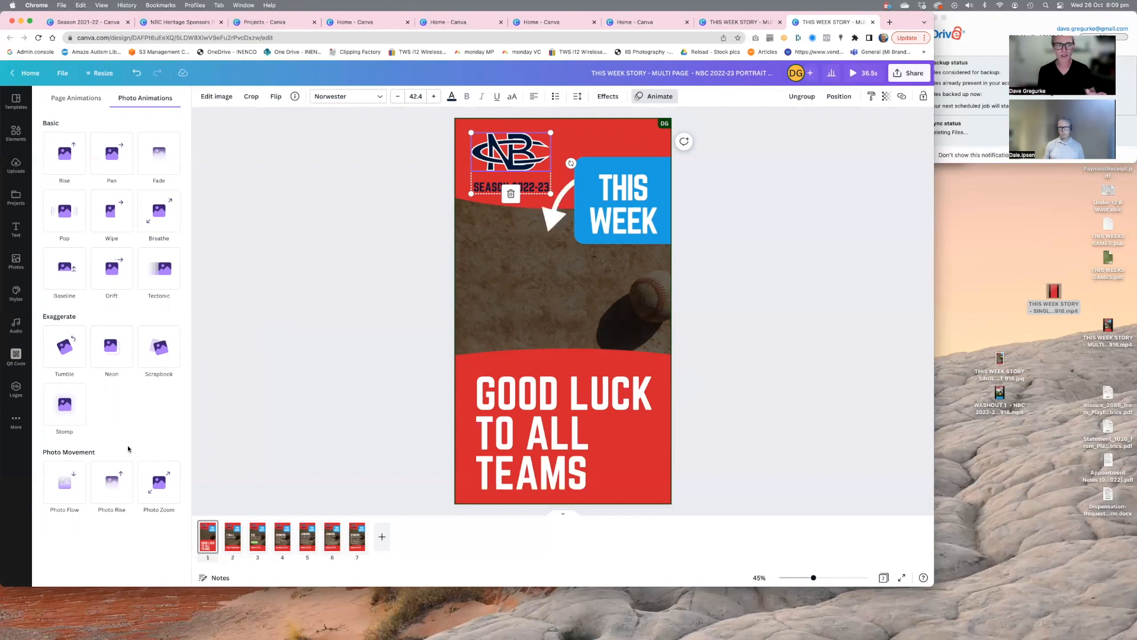
left_click(588, 238)
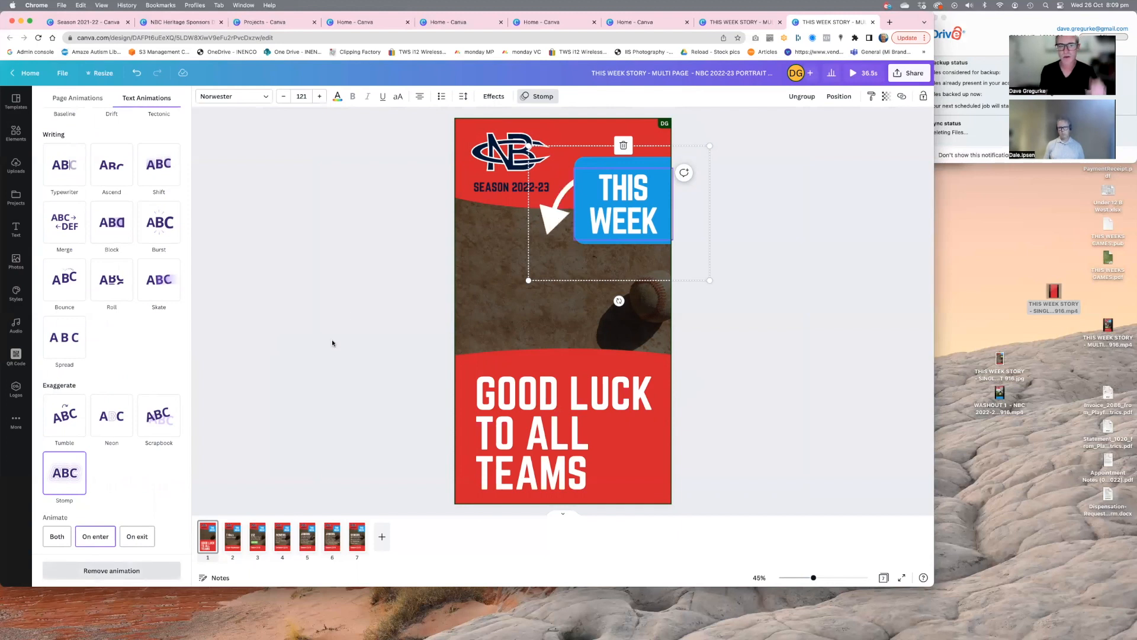
key("Escape")
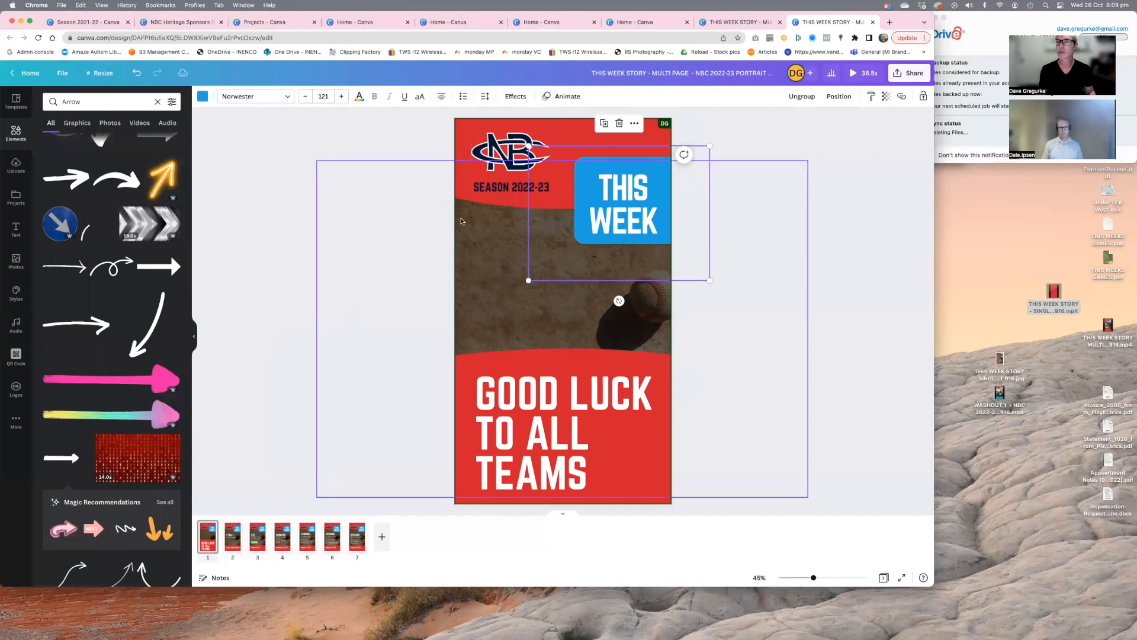
- Examine the element animation options for the grouped background on page 1, leaving nothing selected
left_click(461, 221)
key("Escape")
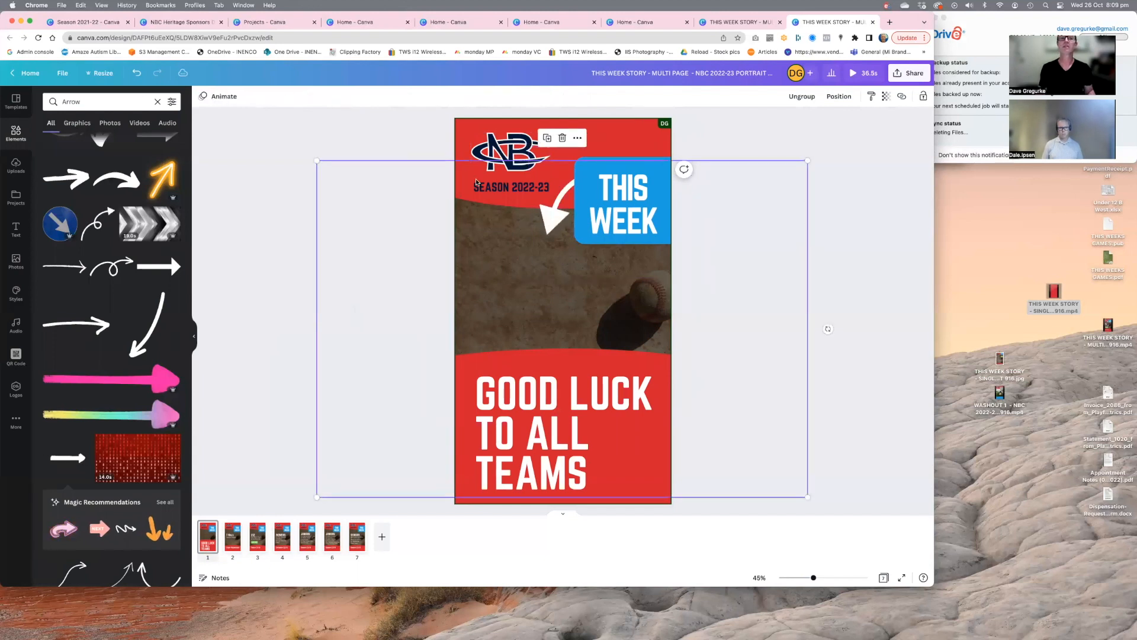
left_click(221, 100)
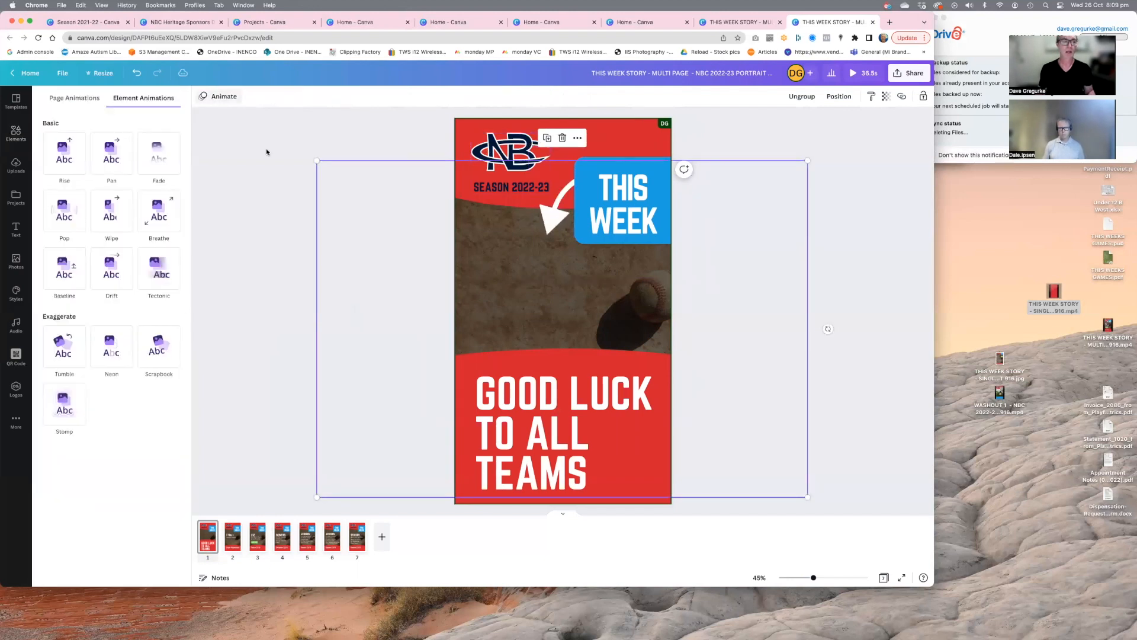
key("Escape")
left_click(391, 146)
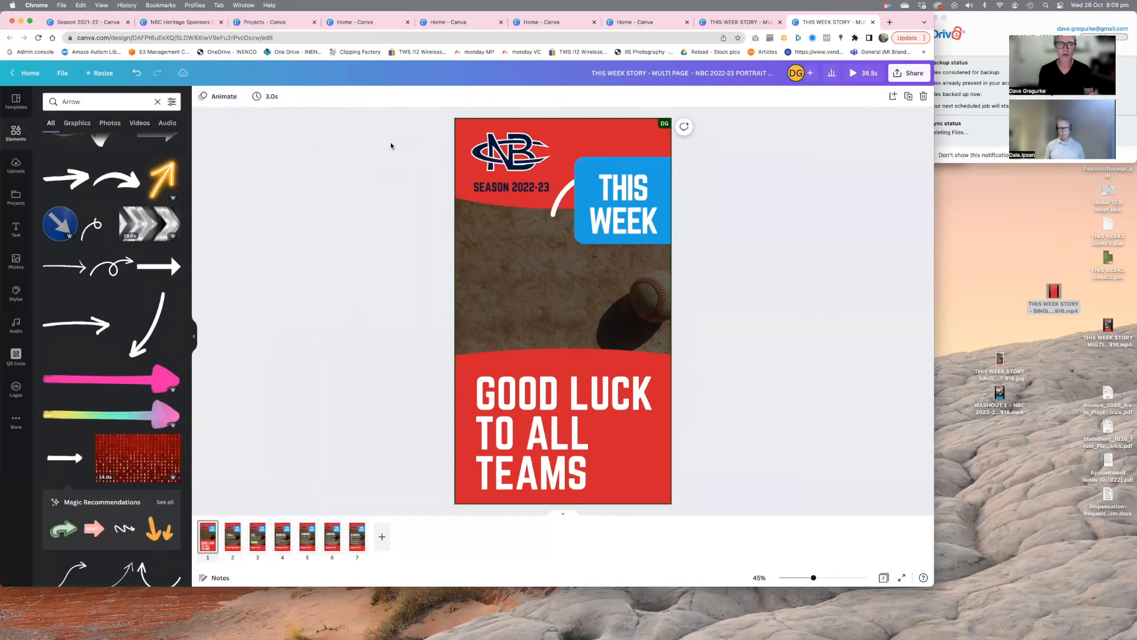
- Review the Stomp animation on page 1's THIS WEEK label, including its enter and exit options
left_click(586, 193)
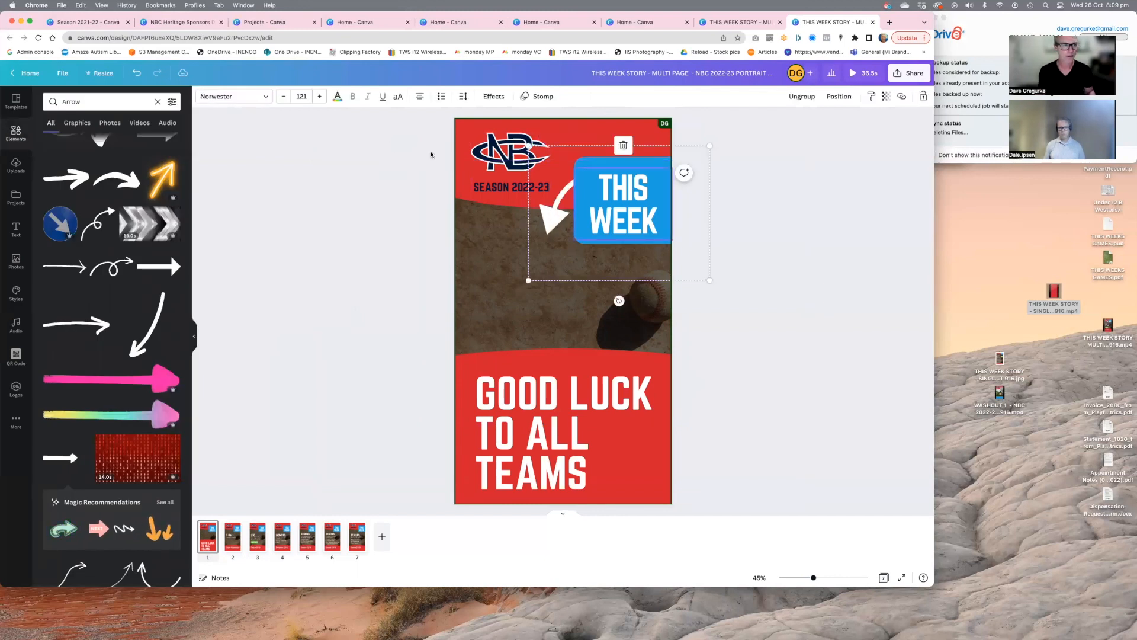
left_click(536, 96)
scroll(136, 533, "down", 3)
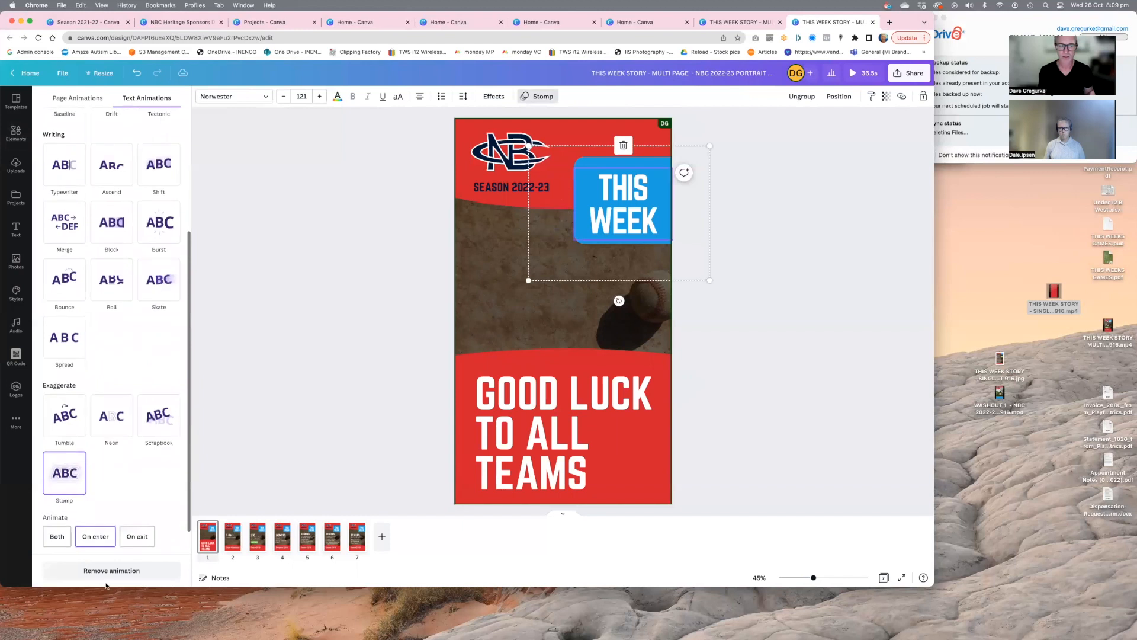
key("Escape")
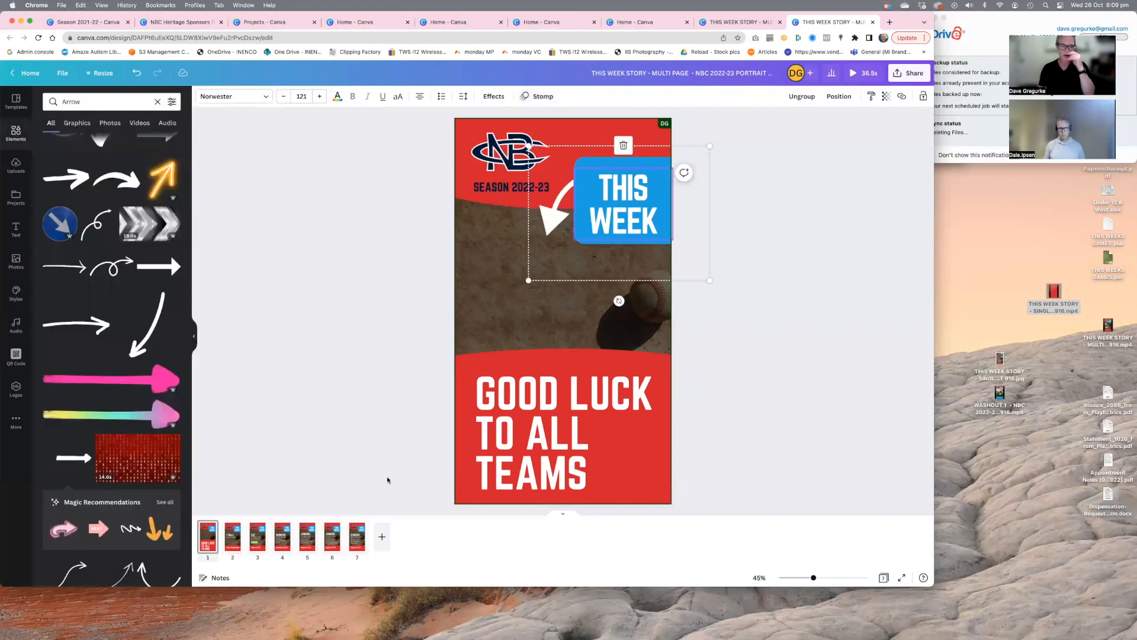
- Display the SENIORS fixtures on page 7 with no element selected
left_click(356, 537)
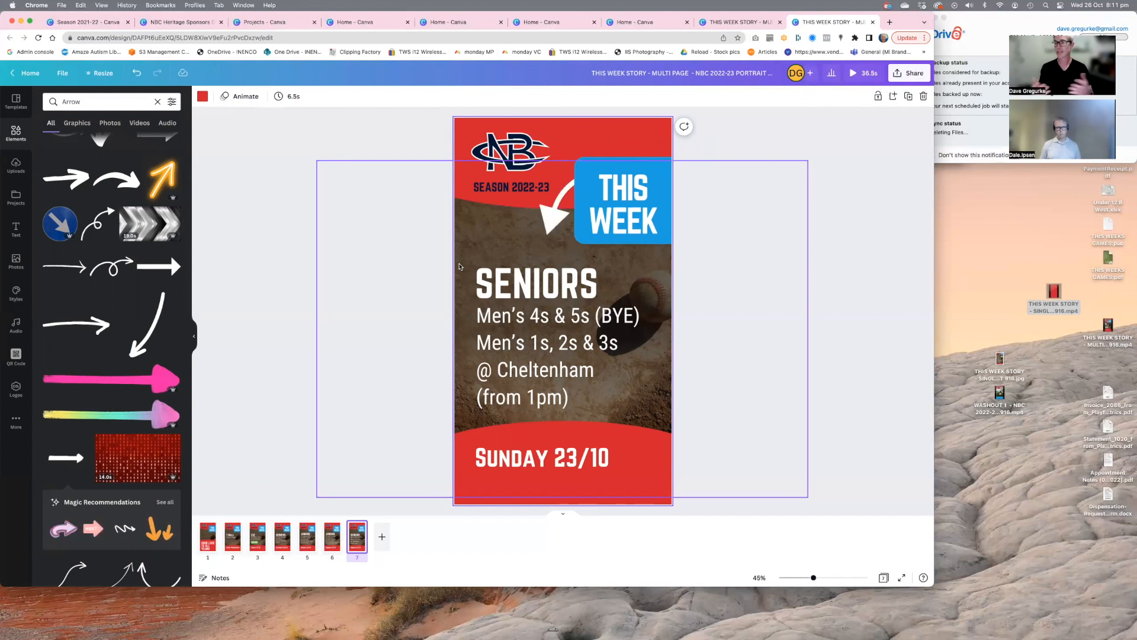
left_click(270, 265)
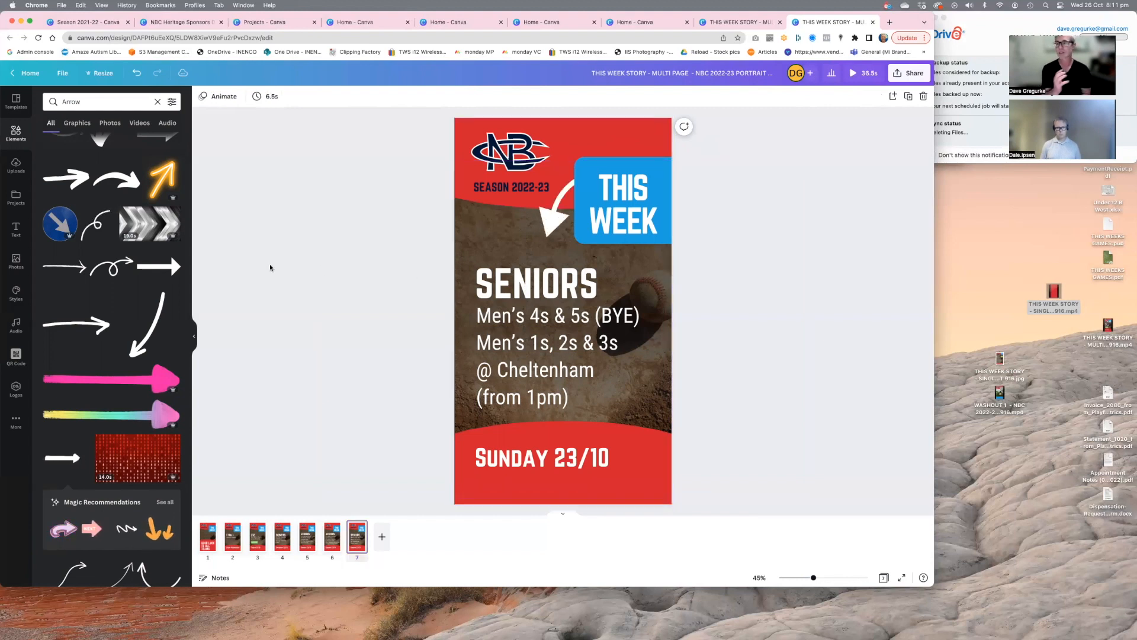